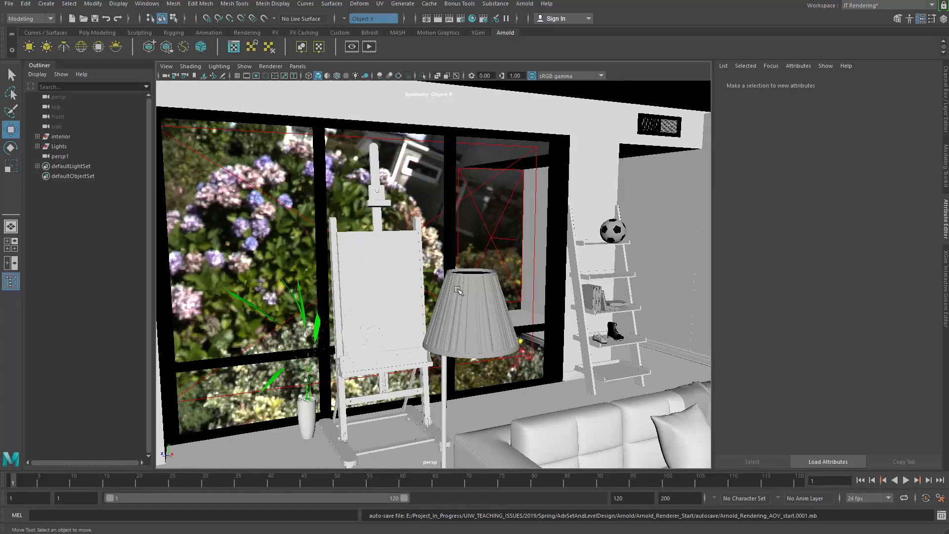
- Switch the menu set to Rigging and look through its Control commands
left_click_drag(470, 243, 447, 270, "alt")
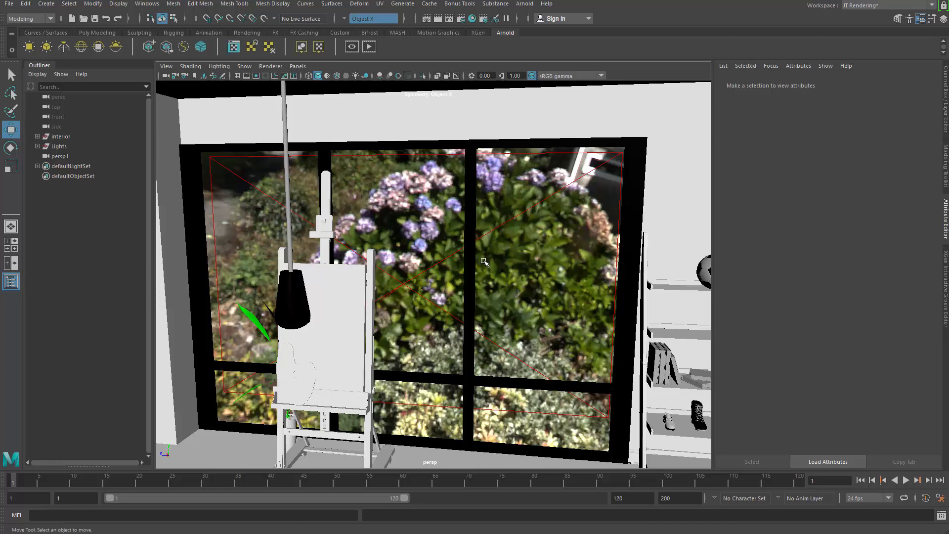
middle_click_drag(475, 263, 481, 217, "alt")
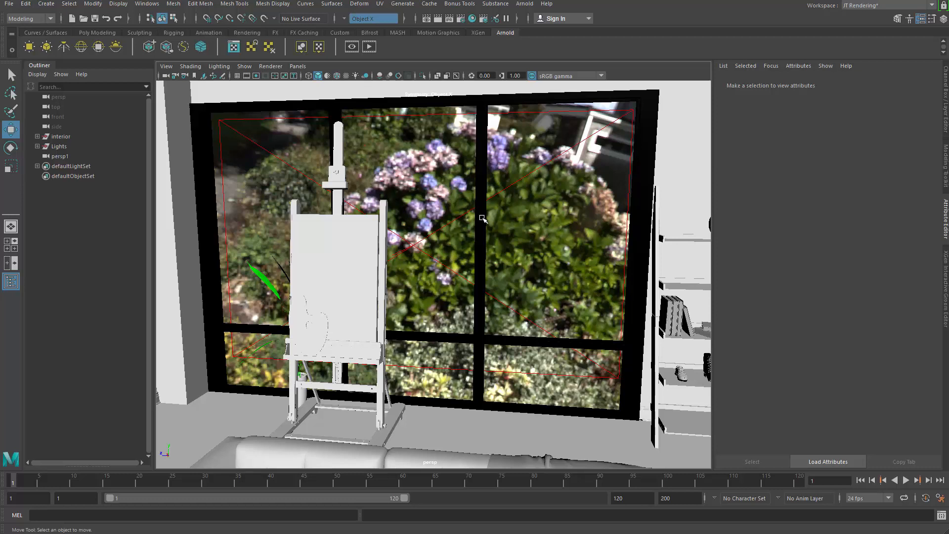
left_click_drag(431, 242, 430, 280, "alt")
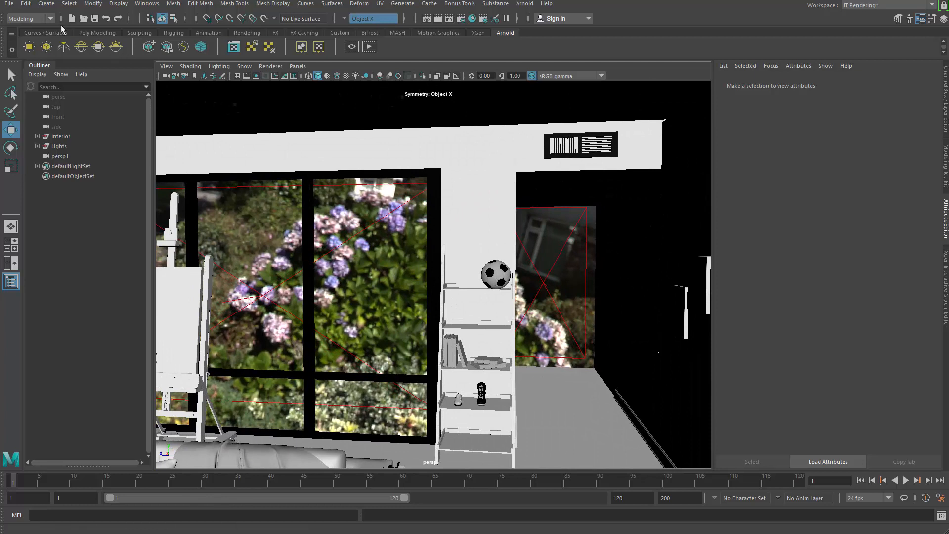
left_click(29, 19)
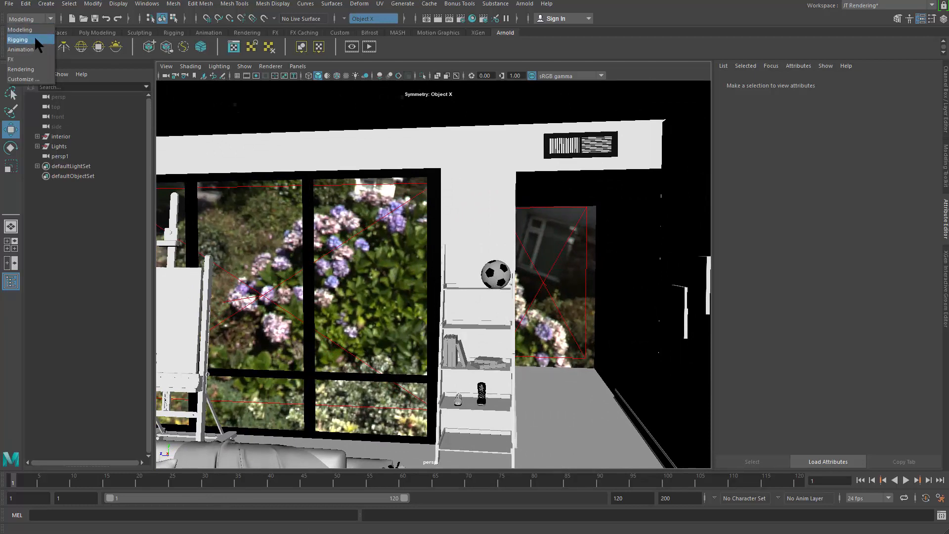
left_click(19, 40)
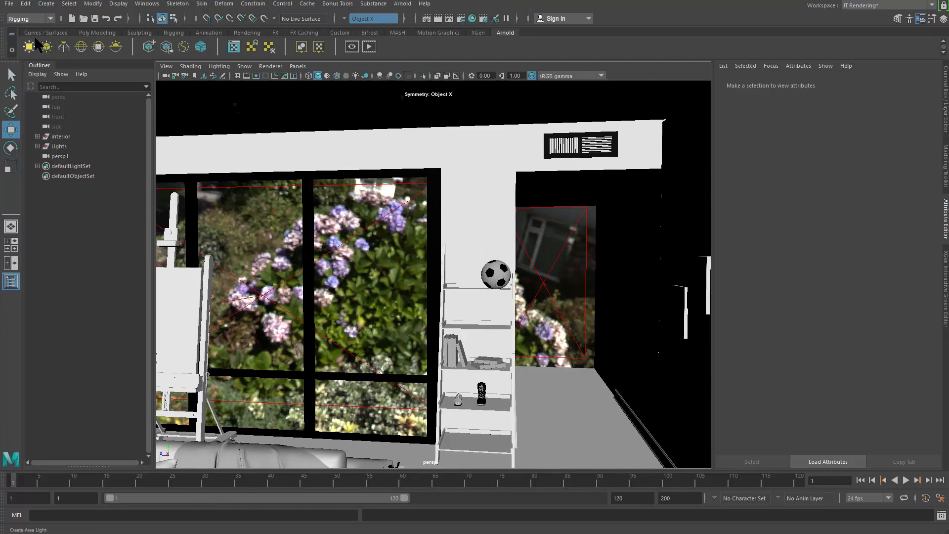
left_click(285, 5)
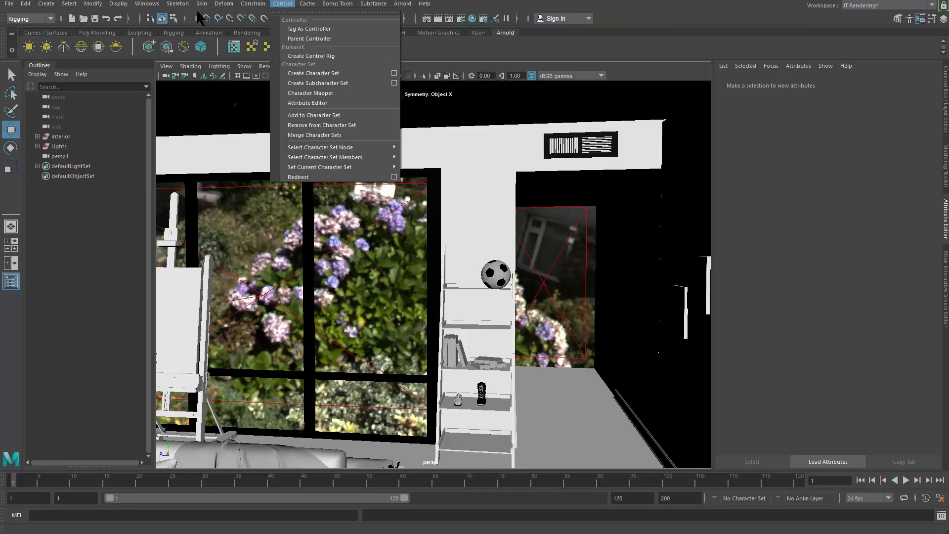
left_click(459, 239)
- Examine the large window wall with the easel and shelf from several angles and distances
middle_click_drag(460, 240, 644, 188, "alt")
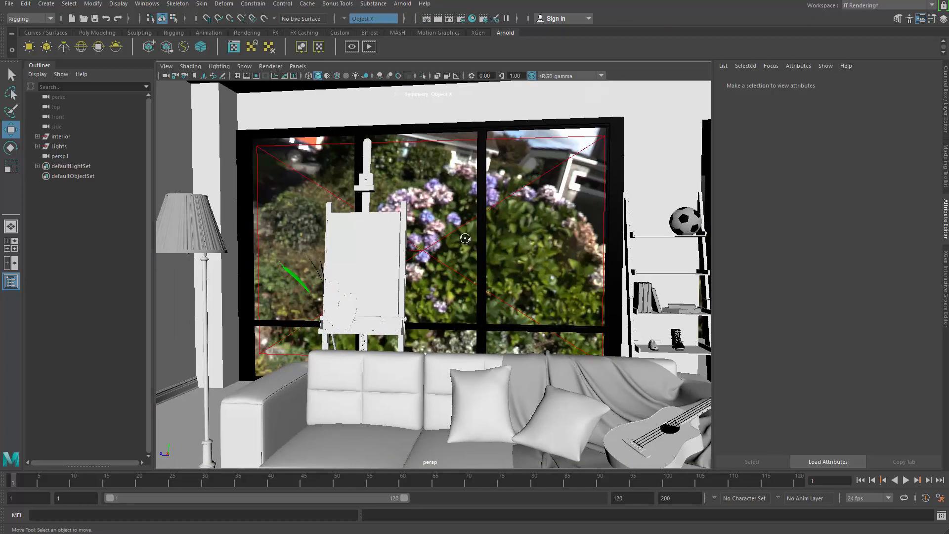
left_click_drag(465, 236, 538, 238, "alt")
middle_click_drag(695, 234, 437, 241, "alt")
left_click_drag(437, 241, 357, 249, "alt")
middle_click_drag(357, 249, 374, 256, "alt")
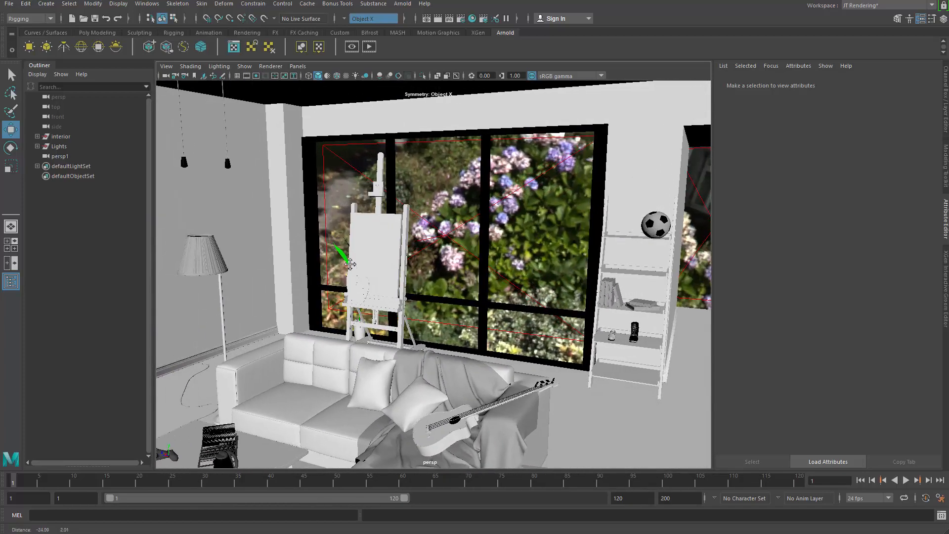
right_click_drag(373, 256, 462, 284, "alt")
left_click_drag(462, 284, 489, 302, "alt")
right_click_drag(489, 302, 583, 285, "alt")
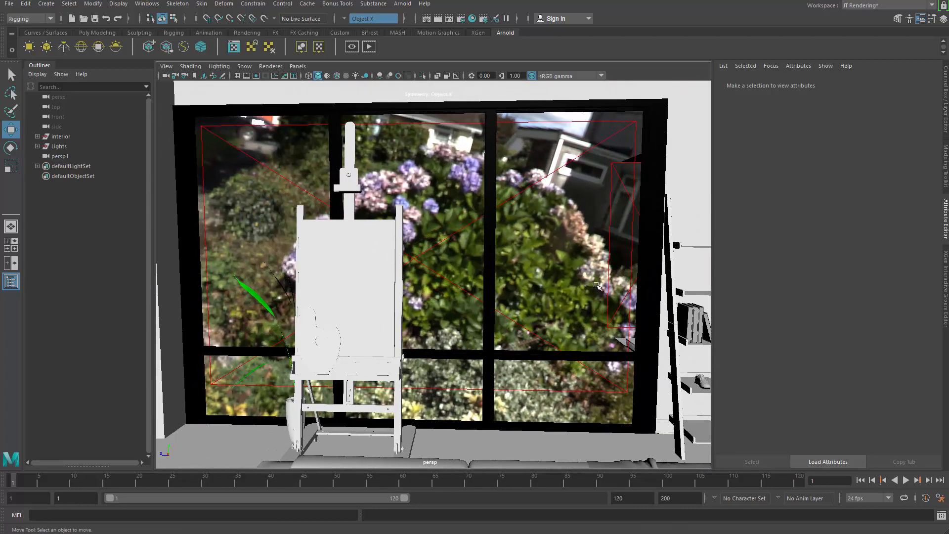
left_click_drag(564, 288, 481, 288, "alt")
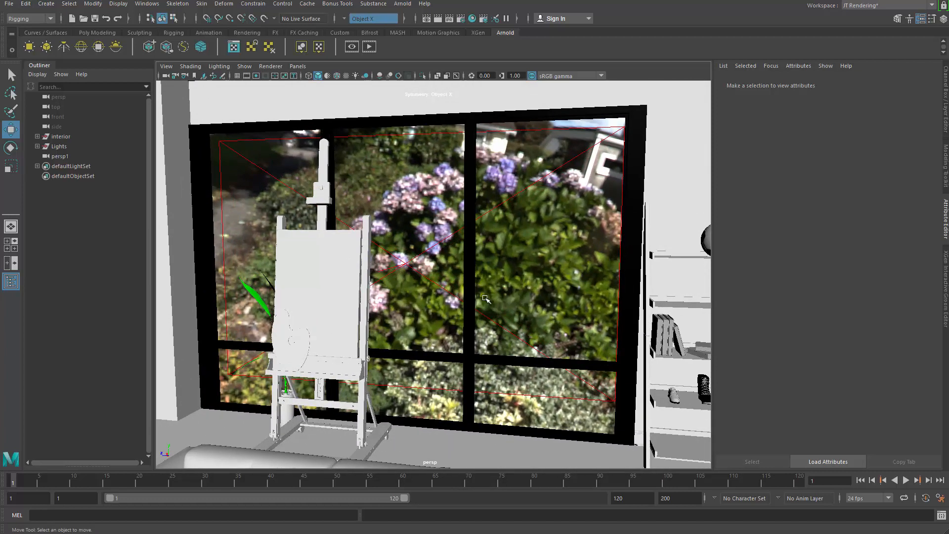
right_click_drag(511, 226, 495, 271, "alt")
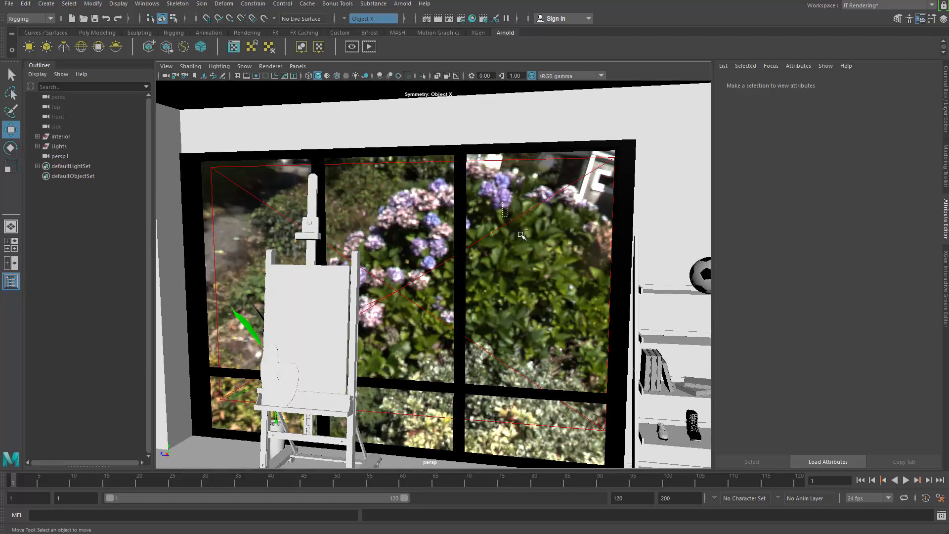
left_click_drag(516, 257, 506, 224, "alt")
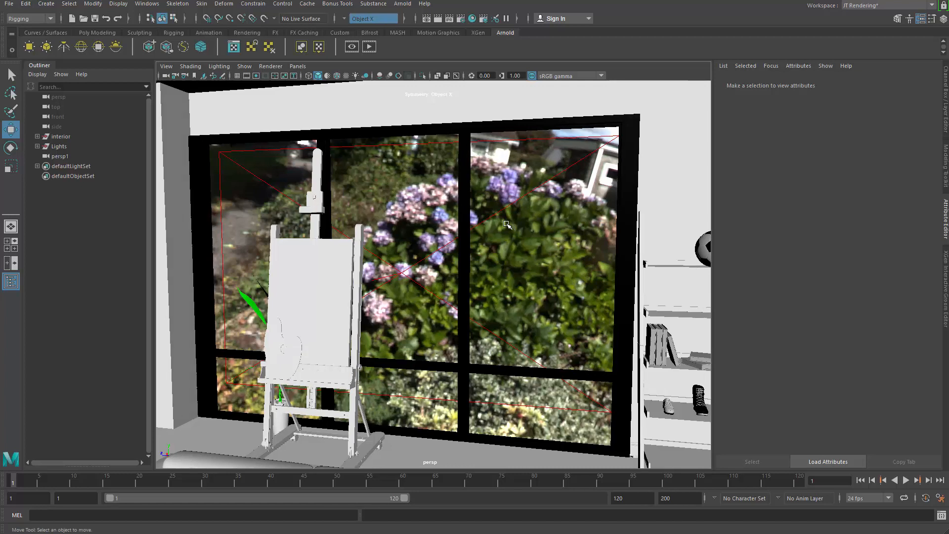
scroll(560, 256, "down", 2)
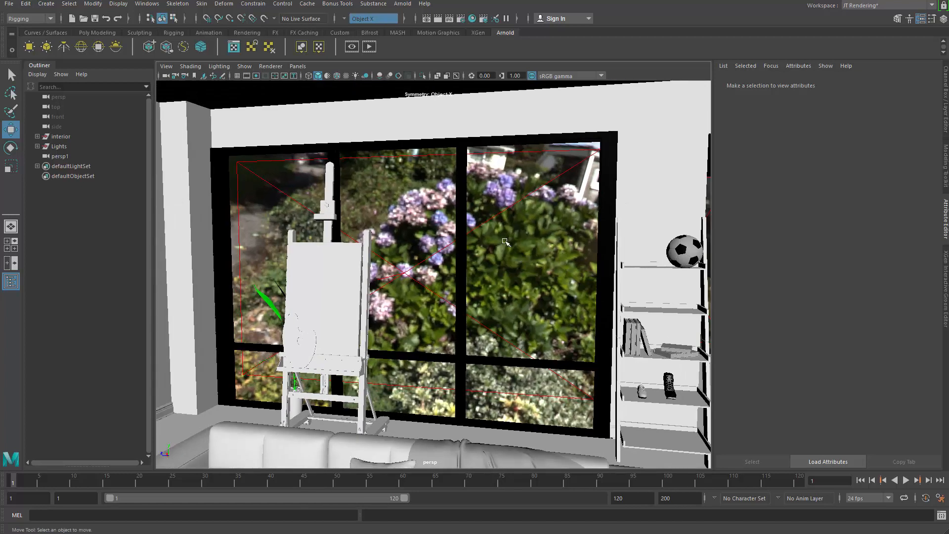
- Create a polygon cylinder and move it up and over to the large window beside the easel
left_click_drag(270, 162, 264, 166, "alt")
right_click(357, 188, "shift")
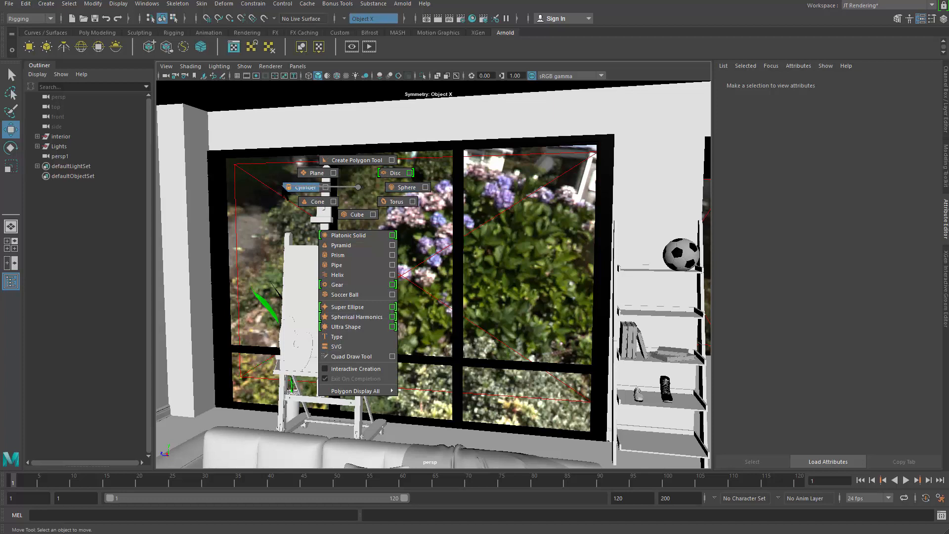
right_click_drag(296, 188, 296, 187, "shift")
key("f")
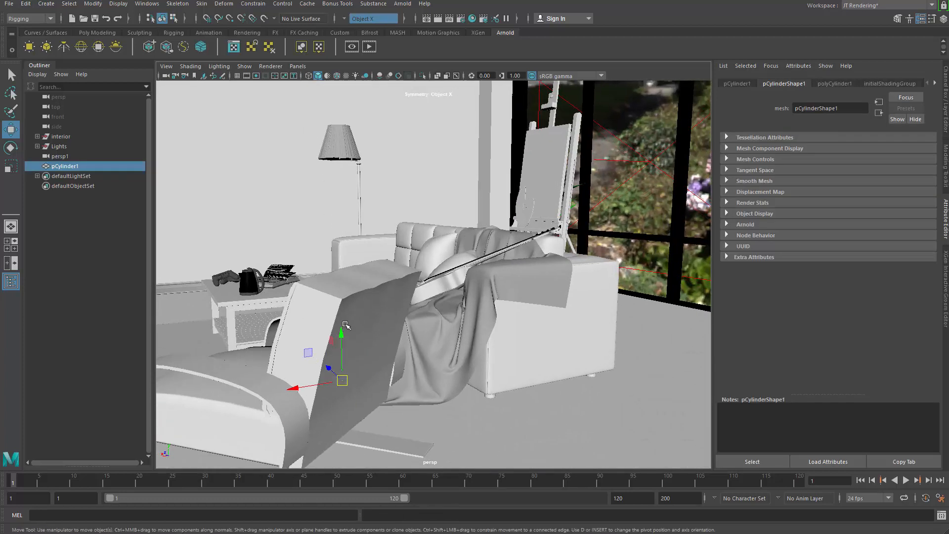
left_click_drag(341, 333, 338, 131)
left_click_drag(286, 182, 564, 183)
middle_click_drag(563, 180, 492, 245, "alt")
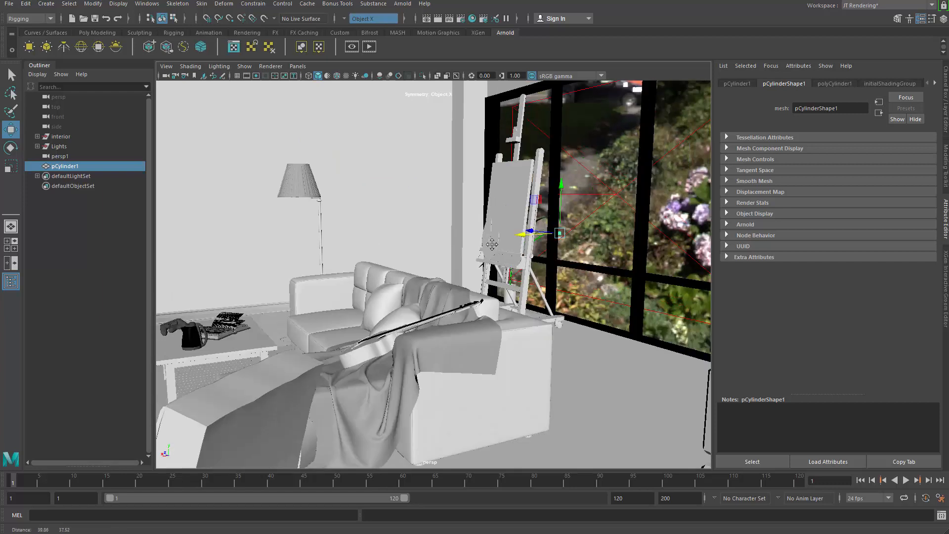
right_click_drag(493, 244, 523, 257, "alt")
left_click_drag(474, 267, 524, 279, "alt")
left_click_drag(488, 405, 544, 211)
- Rotate the cylinder -90 degrees about X and stretch it lengthwise into a long horizontal bar parallel to the window
key("e")
left_click_drag(465, 195, 663, 253, "alt")
key("r")
scroll(663, 253, "down", 4)
left_click_drag(515, 269, 618, 275)
scroll(494, 257, "down", 4)
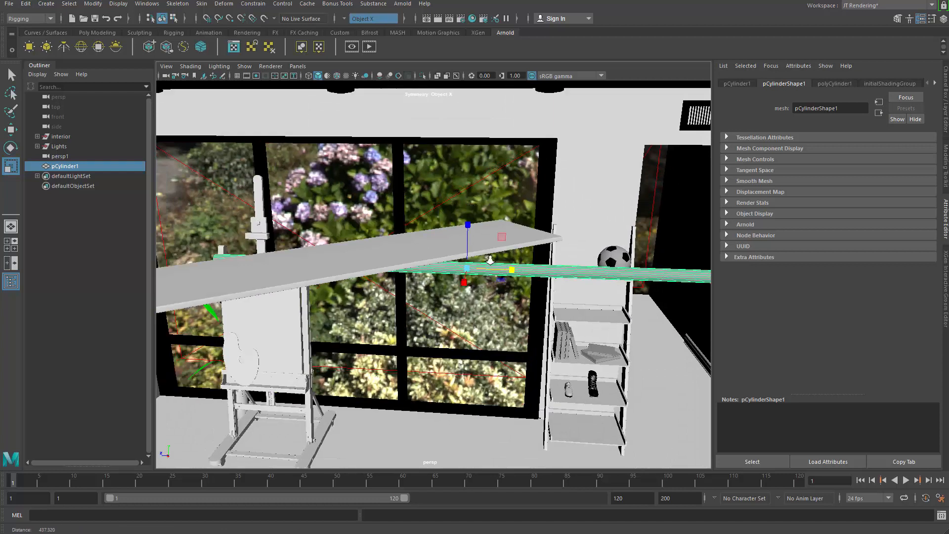
- Raise the bar towards the upper edge of the window and shift it back towards the window wall
left_click_drag(487, 257, 460, 242, "alt")
key("w")
left_click_drag(441, 212, 451, 161)
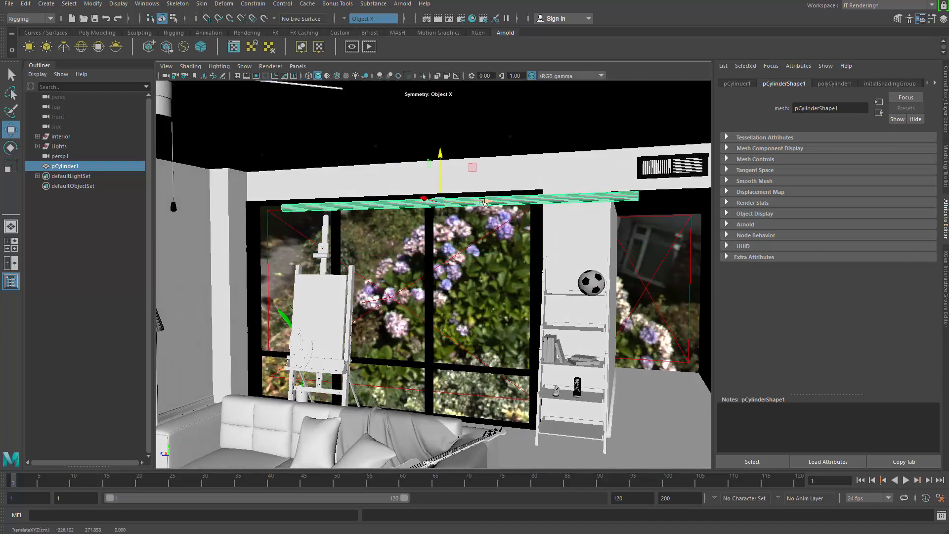
left_click_drag(483, 202, 364, 279)
key("f")
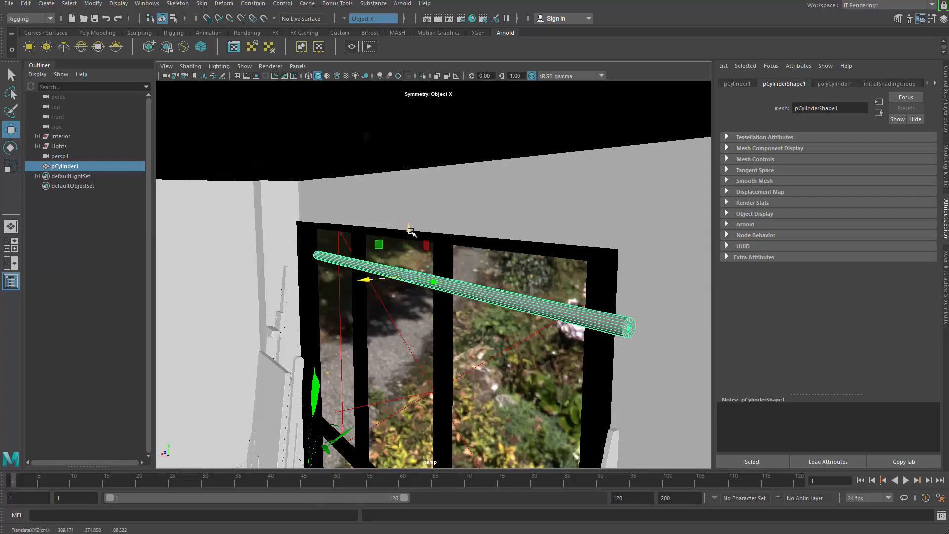
- Fit the bar along the window's upper edge at about -386.29, 298.597, 141.227, with scale about 4.138, 231.565, 4.138
left_click_drag(410, 232, 401, 280)
key("r")
scroll(503, 247, "down", 1)
key("w")
right_click_drag(402, 279, 455, 289, "alt")
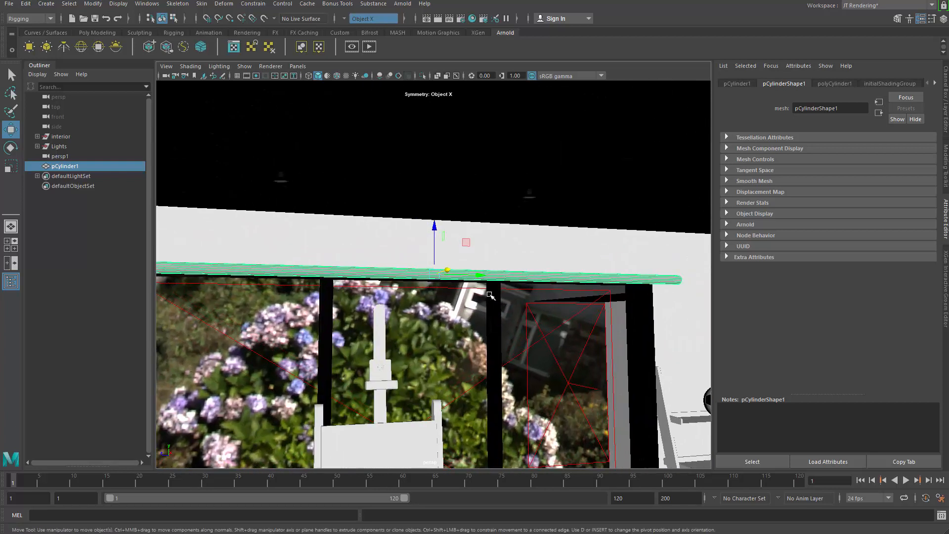
middle_click_drag(568, 301, 556, 296, "alt")
left_click_drag(556, 296, 575, 325, "alt")
key("ctrl+a")
middle_click_drag(561, 300, 590, 315, "alt")
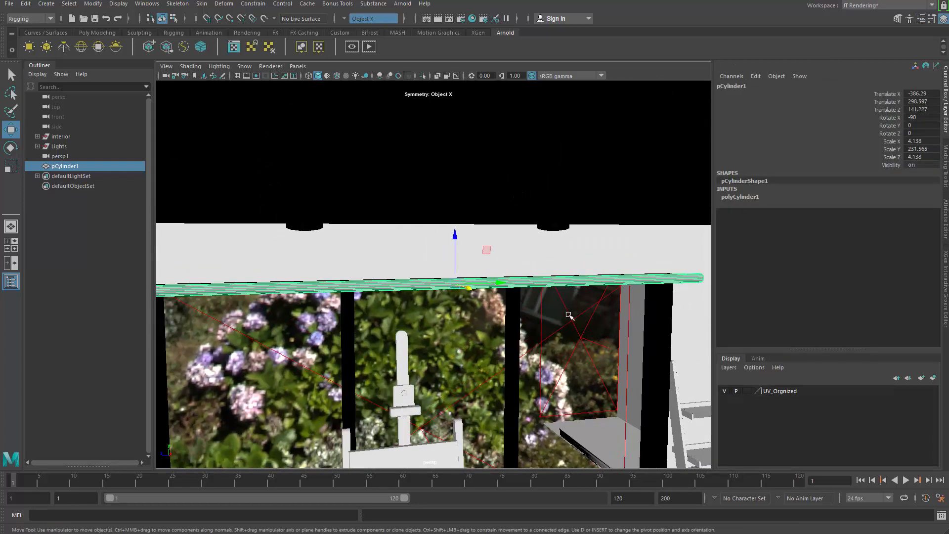
left_click_drag(542, 260, 417, 301, "alt")
- Increase the cylinder's height subdivisions so the bar is divided into many short segments along its length
key("r")
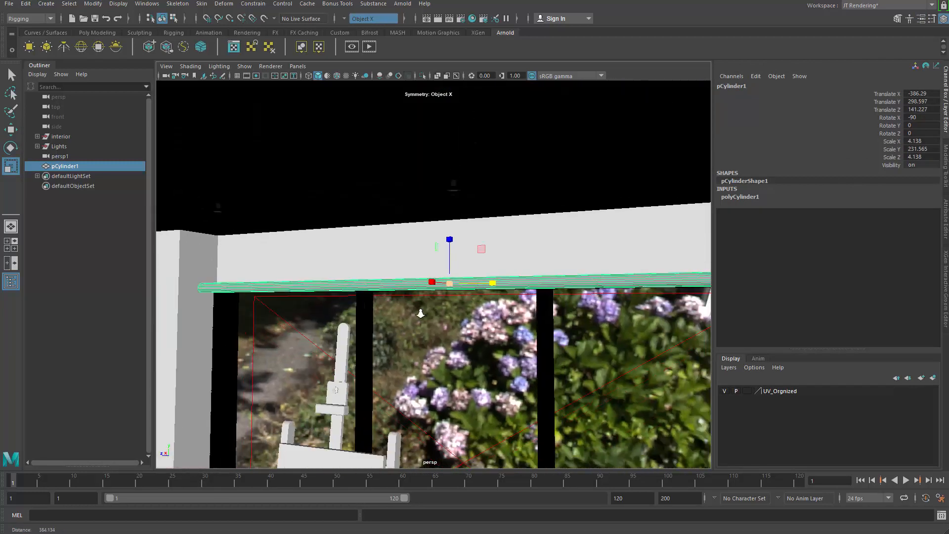
right_click_drag(398, 309, 426, 303, "alt")
left_click(733, 199)
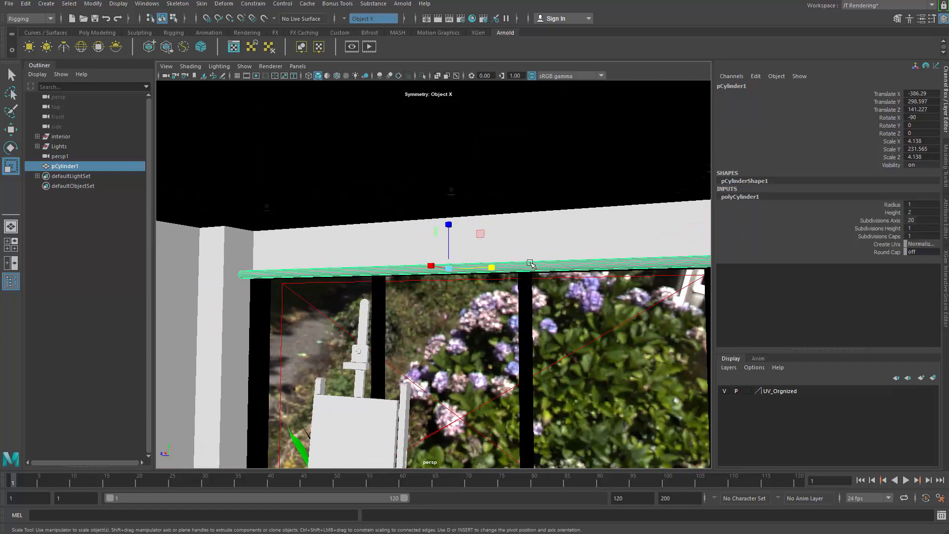
left_click_drag(530, 265, 621, 296, "alt")
right_click_drag(621, 297, 637, 303, "alt")
left_click_drag(622, 299, 639, 287, "alt")
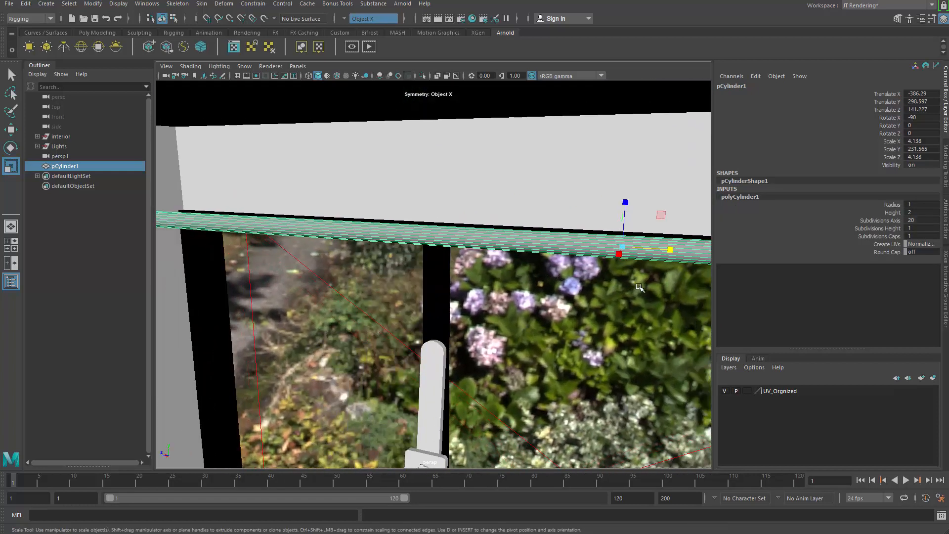
left_click(882, 228)
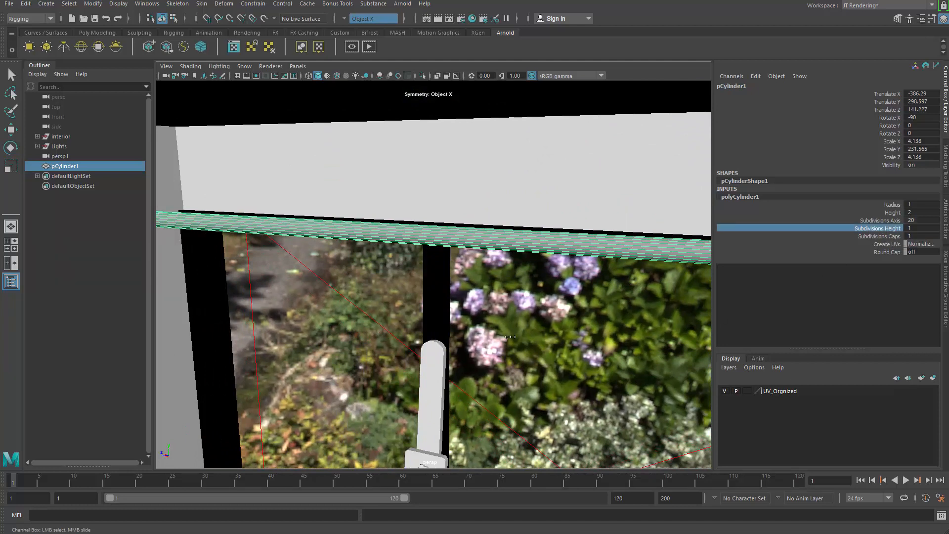
left_click_drag(545, 341, 476, 314, "alt")
left_click(495, 214)
left_click(479, 252)
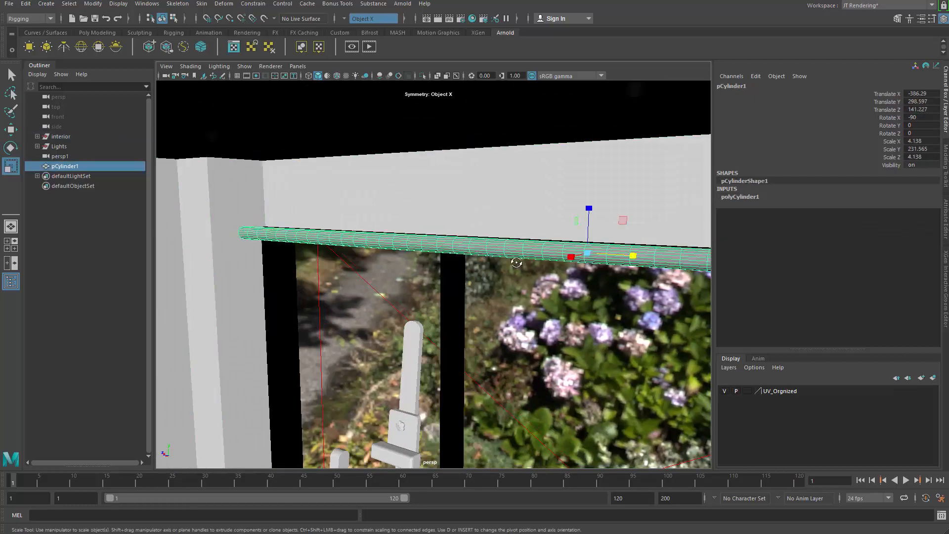
- Export the selected bar as an OBJ file named bar into the project's scenes folder
left_click_drag(515, 263, 603, 257, "alt")
scroll(594, 254, "up", 3)
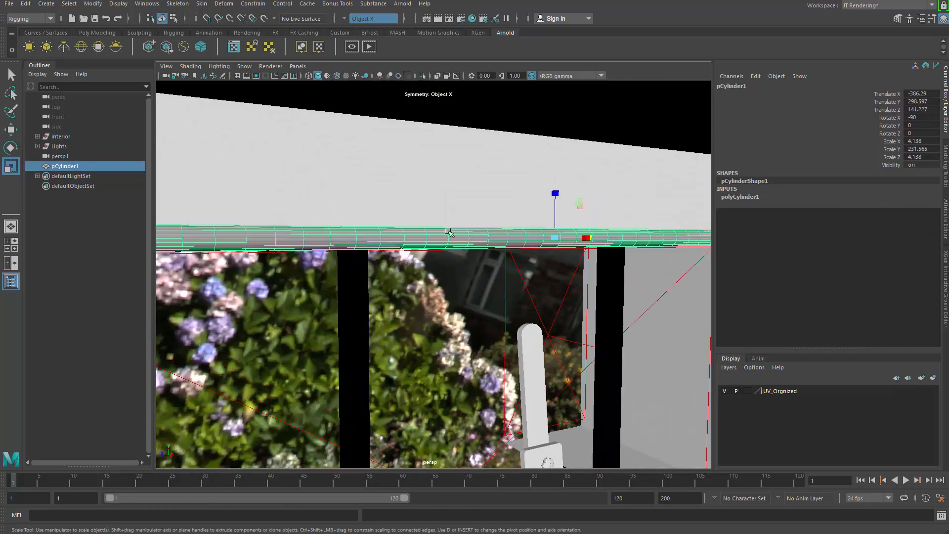
middle_click_drag(450, 231, 413, 254, "alt")
left_click(9, 6)
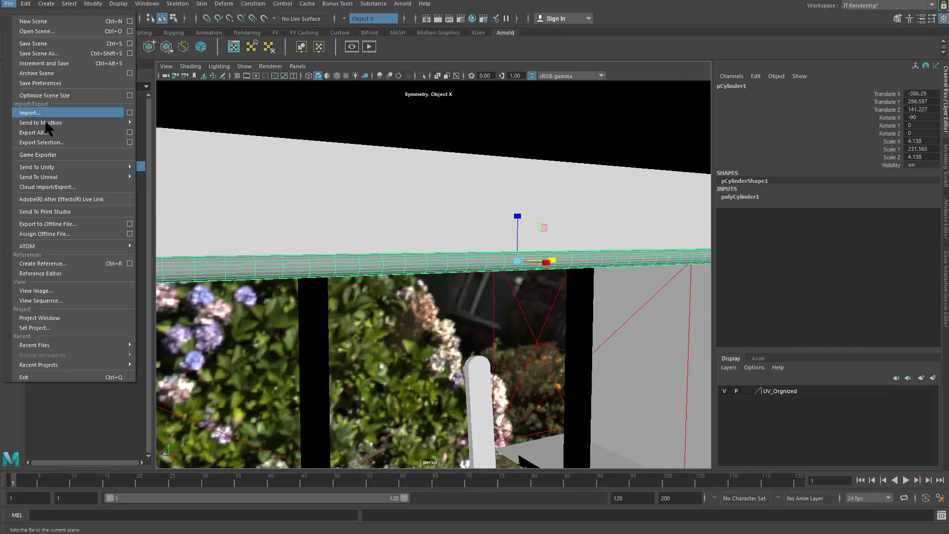
left_click(60, 139)
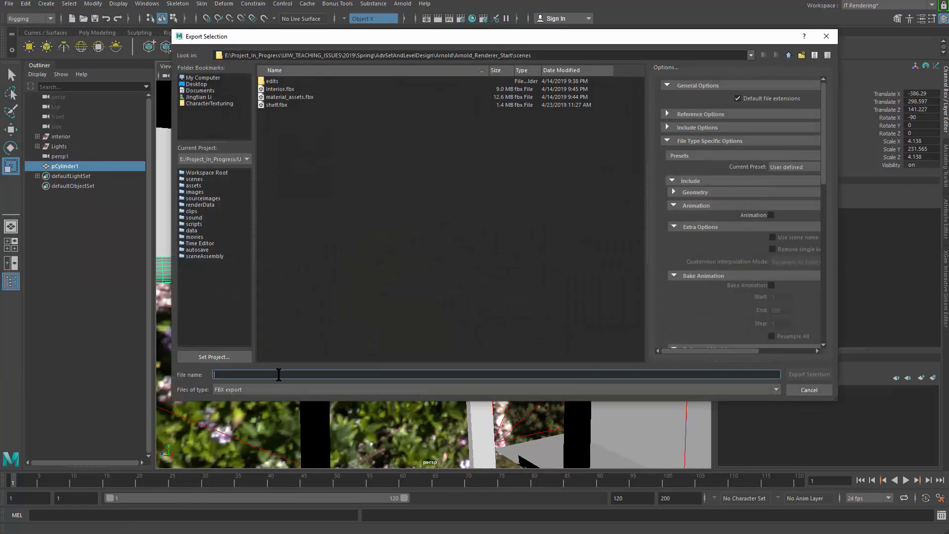
type("bar")
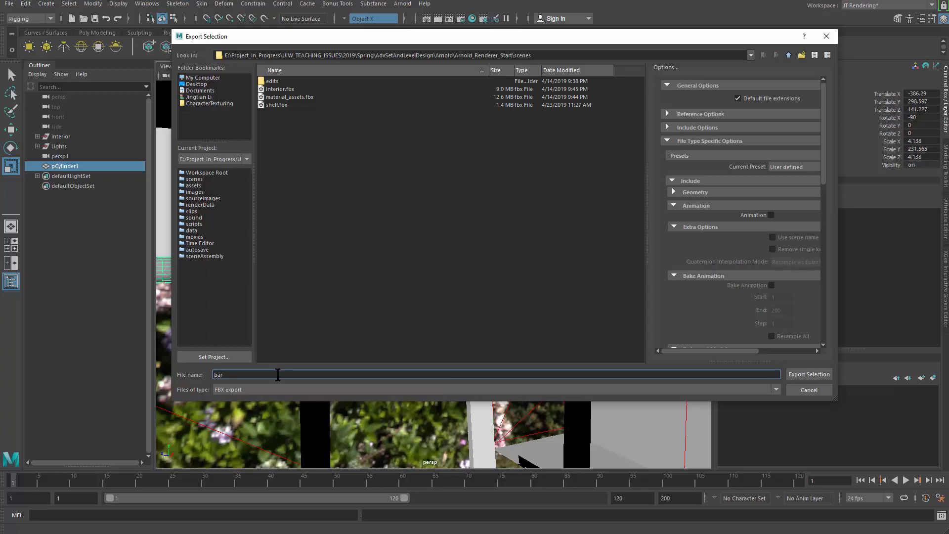
left_click(260, 390)
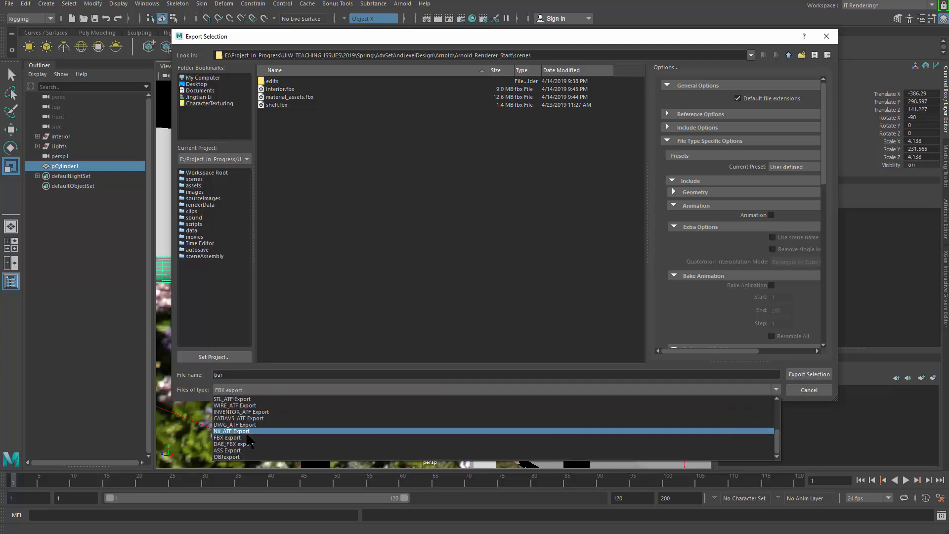
left_click(228, 457)
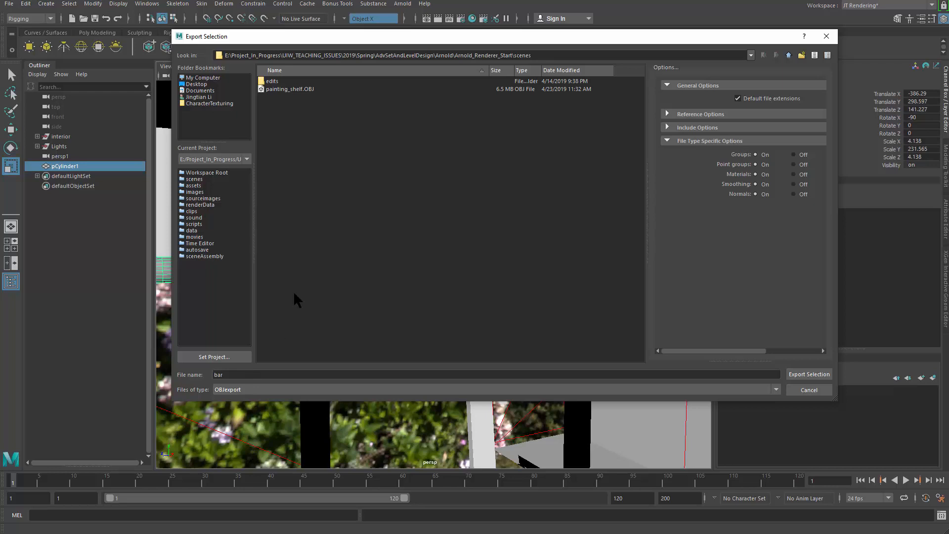
triple_click(611, 53)
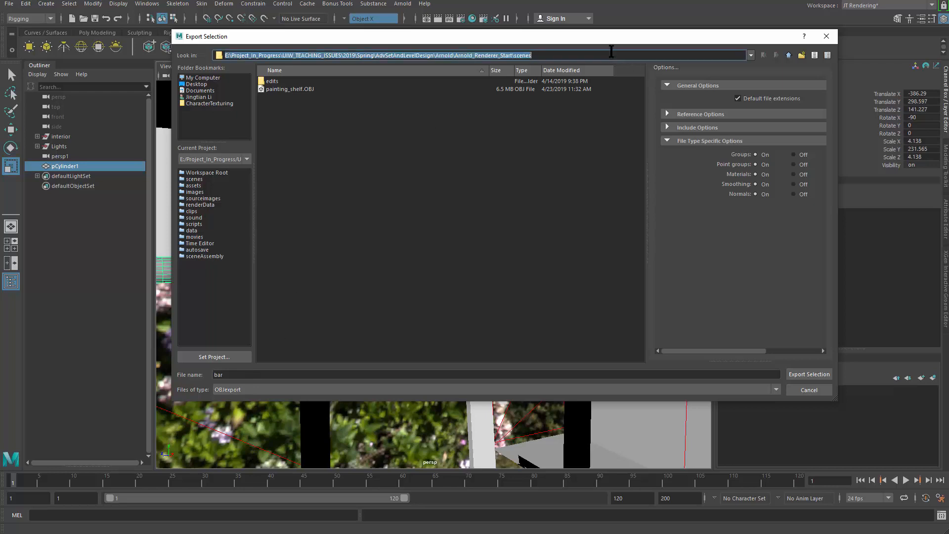
left_click(809, 374)
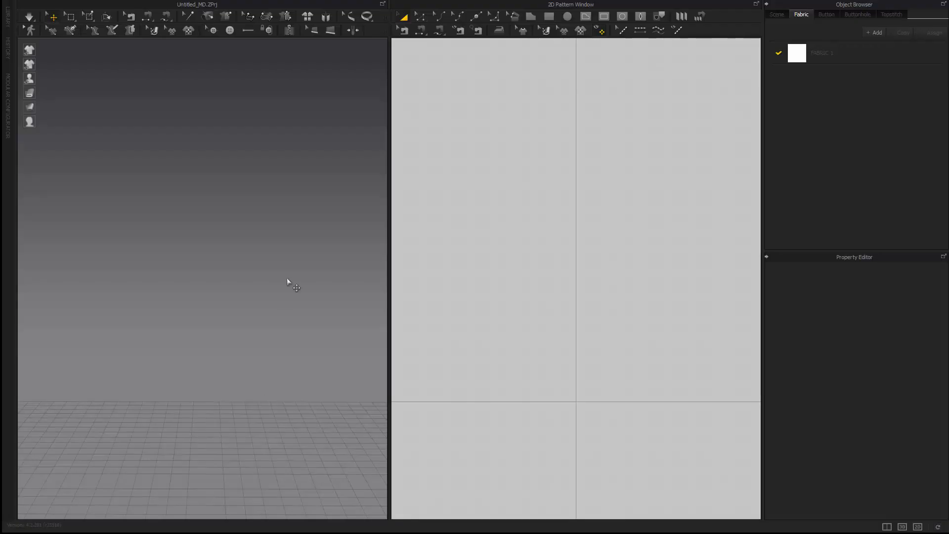
- Switch to Marvelous Designer and choose the exported bar OBJ file from the project's scenes folder for import
left_click(44, 2)
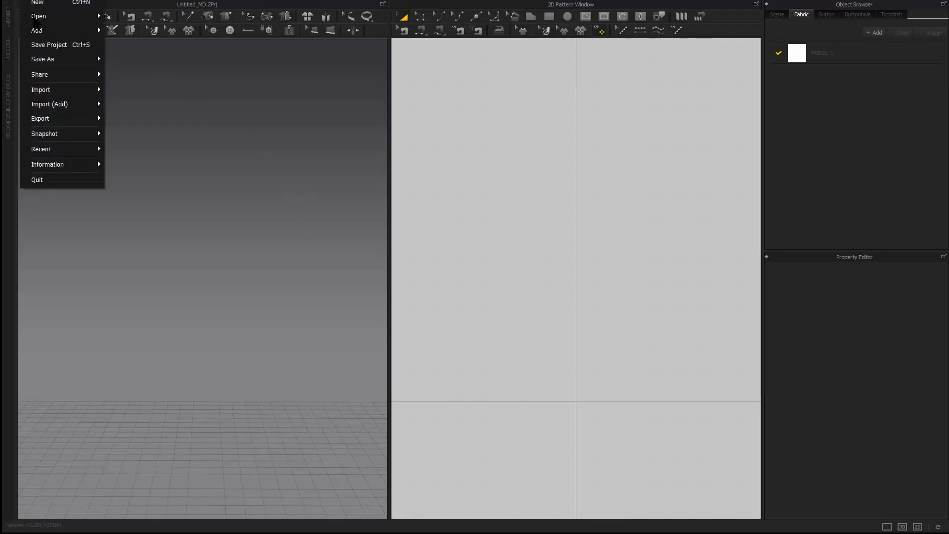
mouse_move(77, 96)
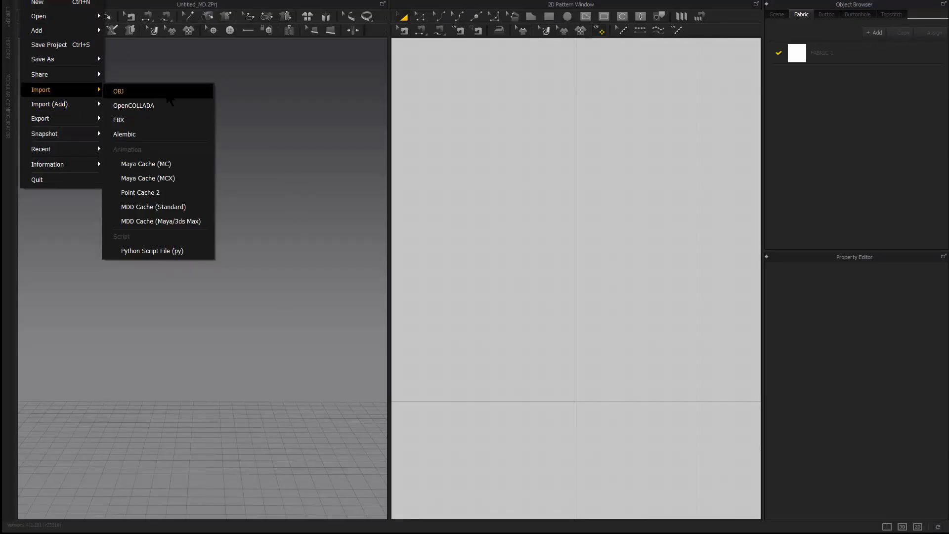
left_click(118, 91)
left_click(374, 72)
type("E:\\UIW_TEACHING_ISSUES\\2019\\Spring\\AdvSetAndLevelDesign\\Arnold\\Arnold_Renderer_Start\\scenes")
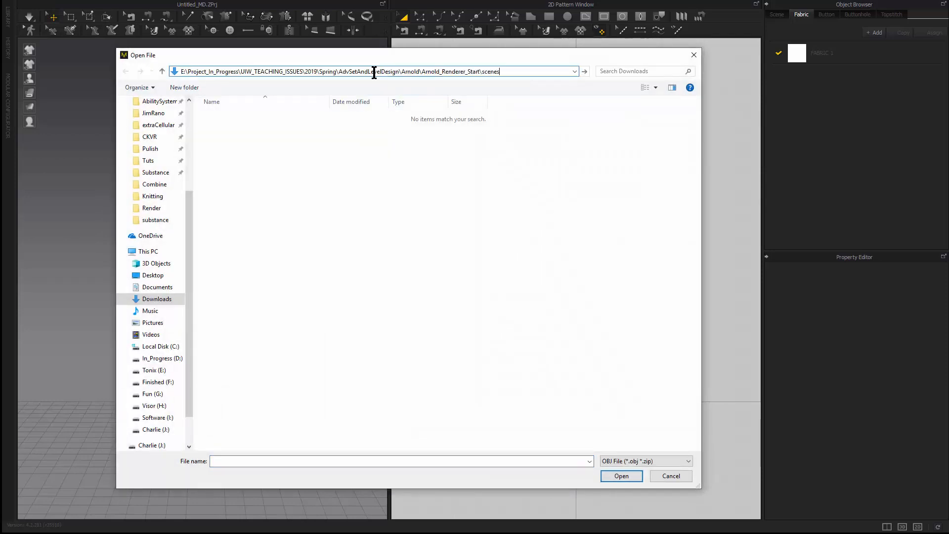
key("Return")
left_click(256, 127)
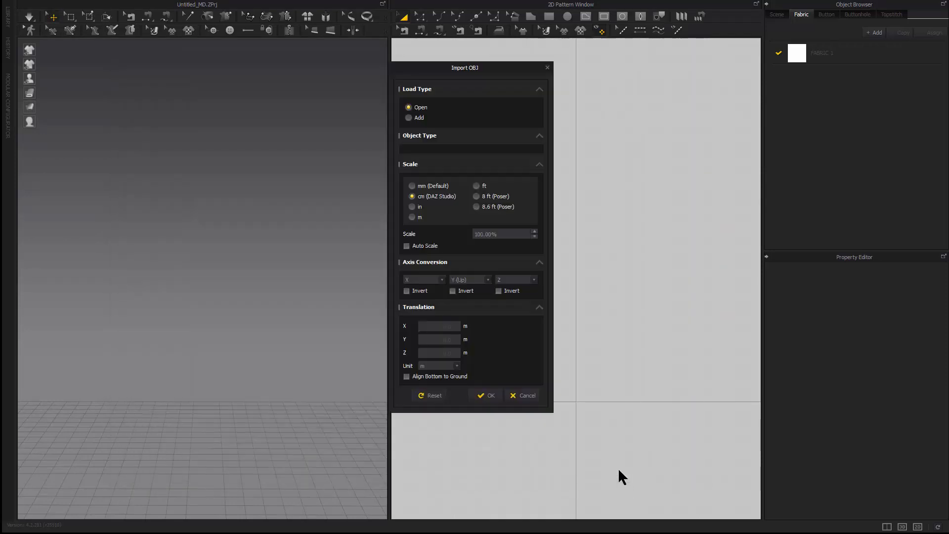
left_click(621, 476)
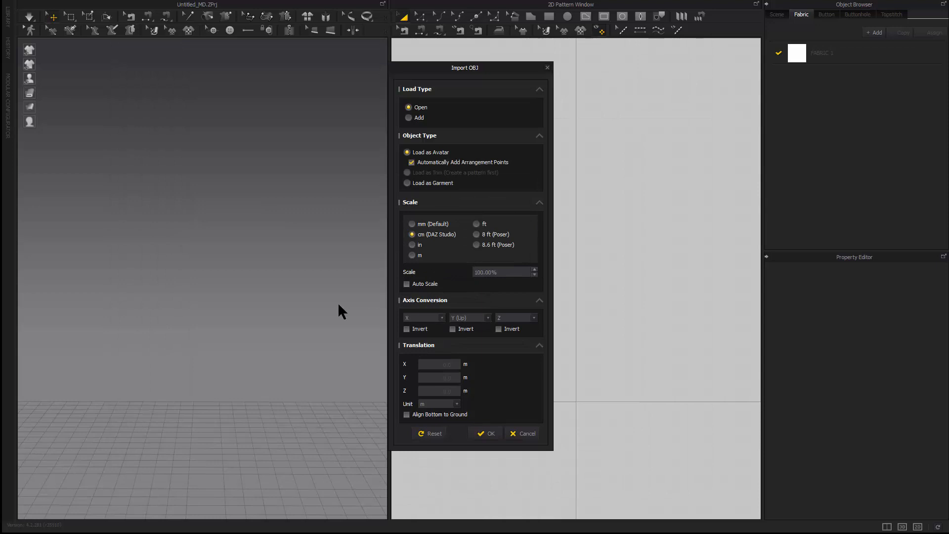
- Check the linear working unit in Maya's Settings preferences to match it against the OBJ import scale
left_click_drag(449, 69, 371, 68)
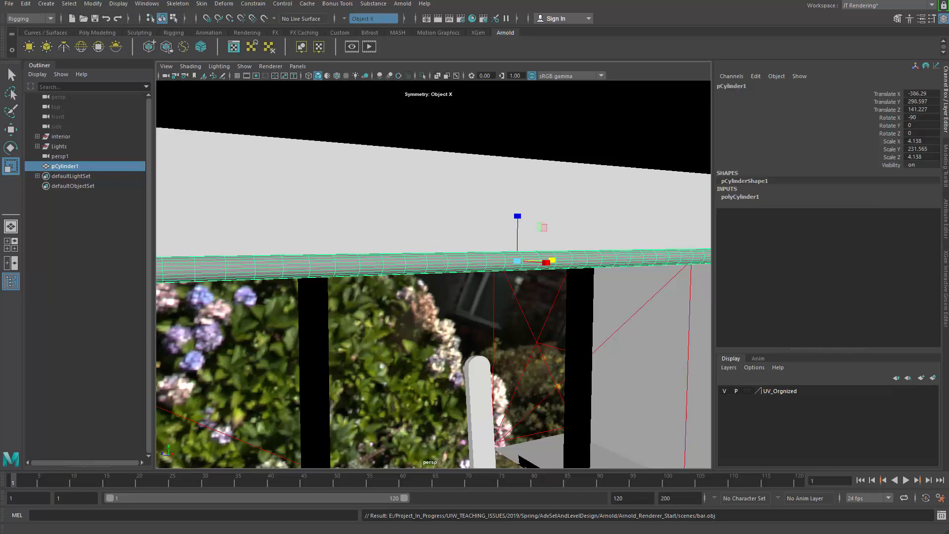
left_click_drag(419, 68, 565, 130)
left_click(391, 236)
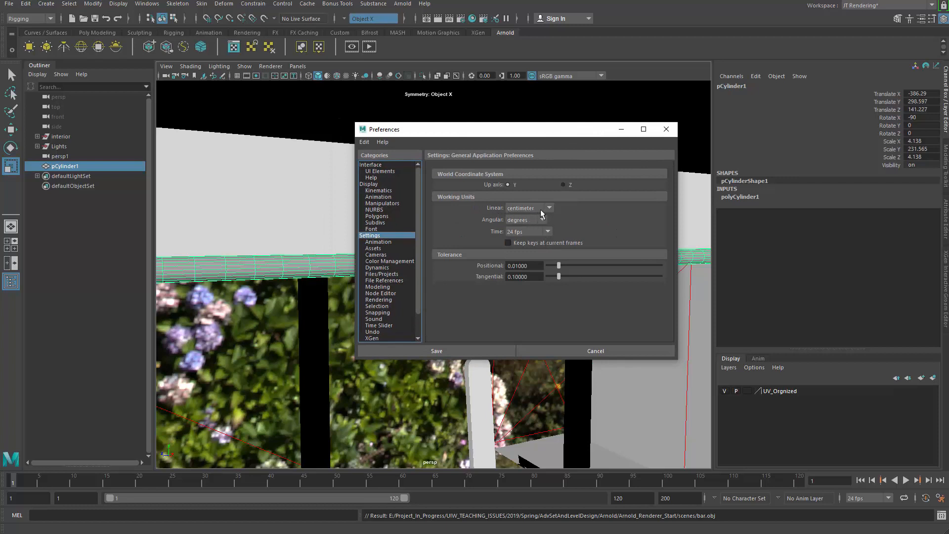
left_click(436, 351)
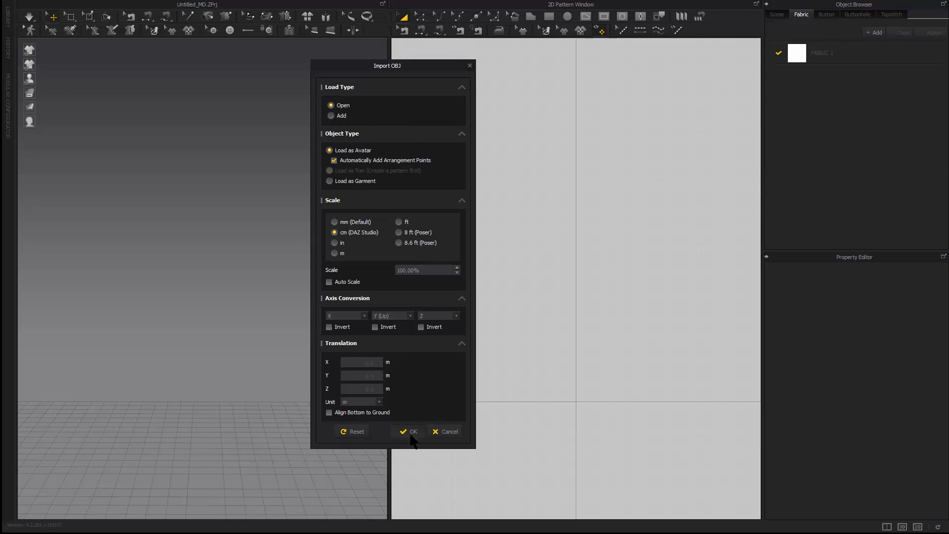
- Import the bar in Marvelous Designer as an avatar at cm (DAZ Studio) scale with arrangement points added automatically
left_click(412, 432)
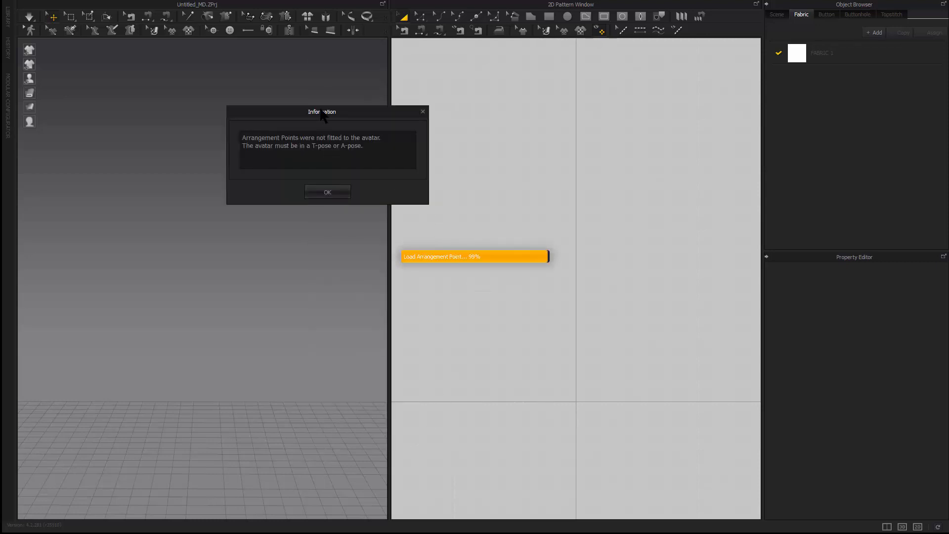
left_click(327, 193)
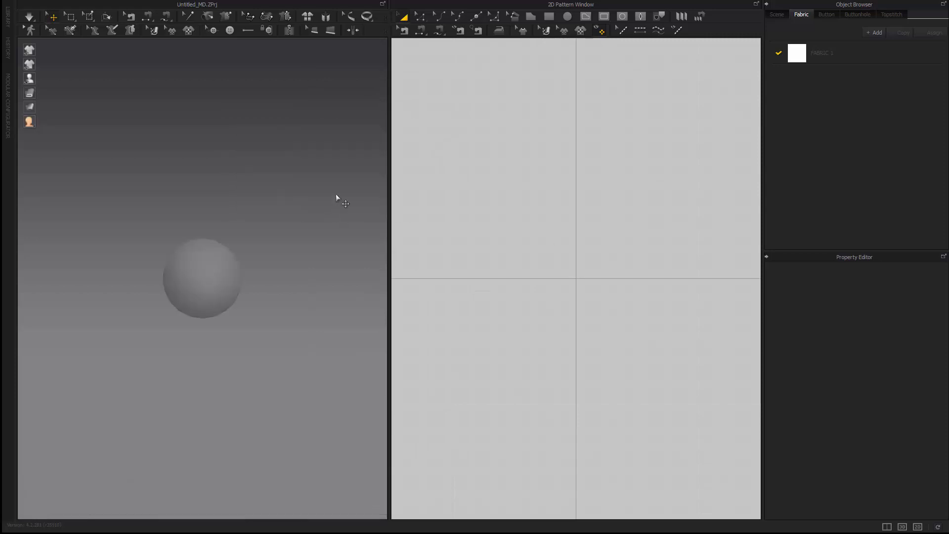
- Examine the imported bar and its position relative to the ground grid in the 3D view
right_click_drag(295, 263, 262, 273)
scroll(214, 276, "down", 3)
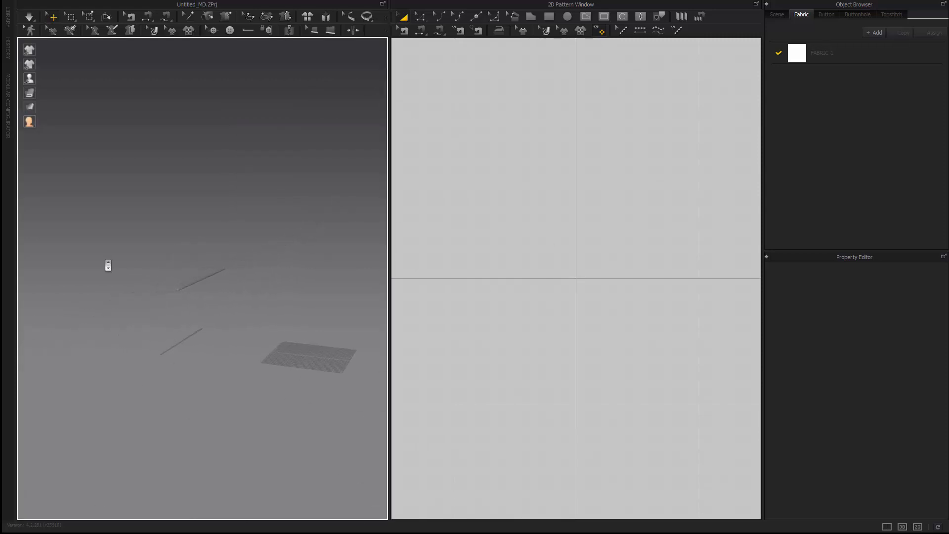
right_click_drag(109, 264, 252, 286)
scroll(204, 305, "down", 2)
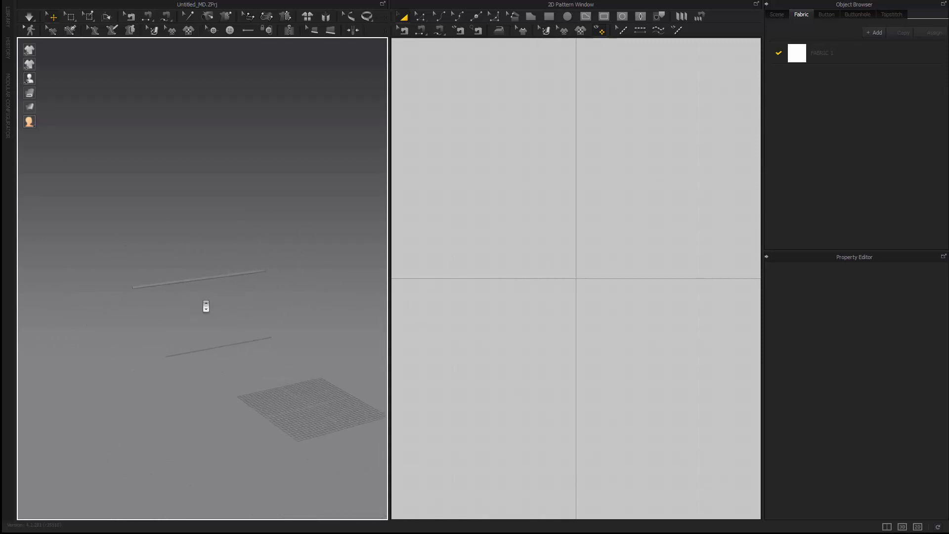
scroll(206, 305, "up", 4)
scroll(207, 336, "down", 2)
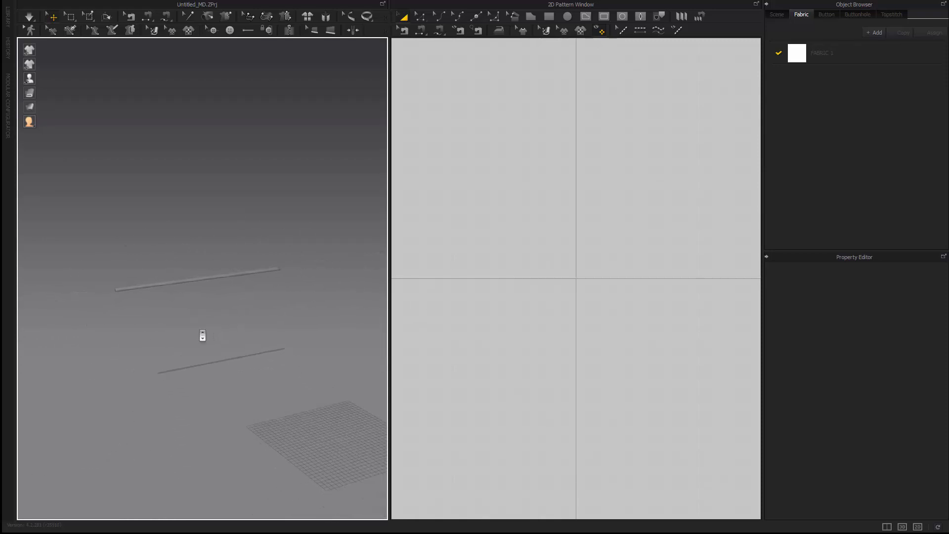
scroll(229, 335, "up", 3)
middle_click_drag(226, 343, 247, 350)
mouse_move(245, 346)
right_mouse_down()
mouse_move(434, 366)
mouse_move(248, 348)
right_mouse_up()
scroll(257, 350, "up", 3)
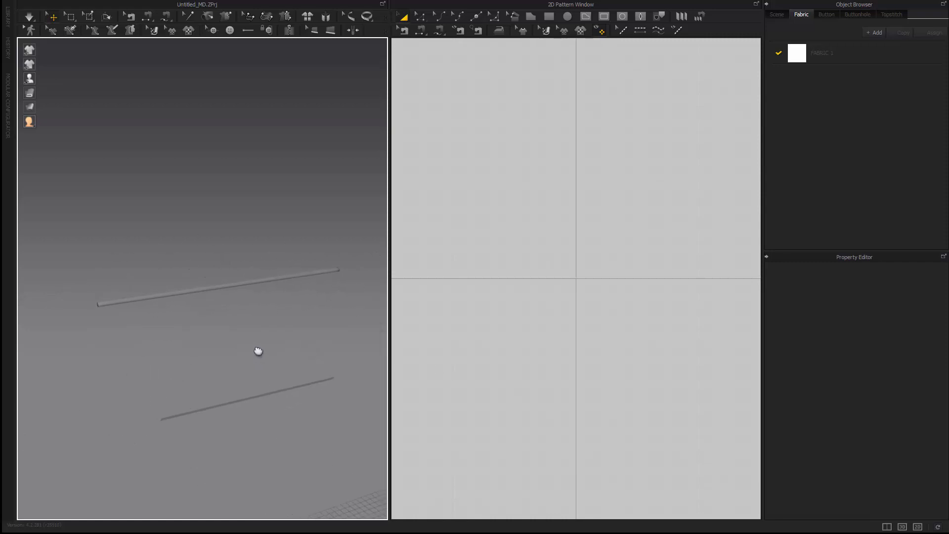
- Draw a wide rectangular pattern about 269 cm long in the 2D pattern window
right_click_drag(519, 288, 481, 324)
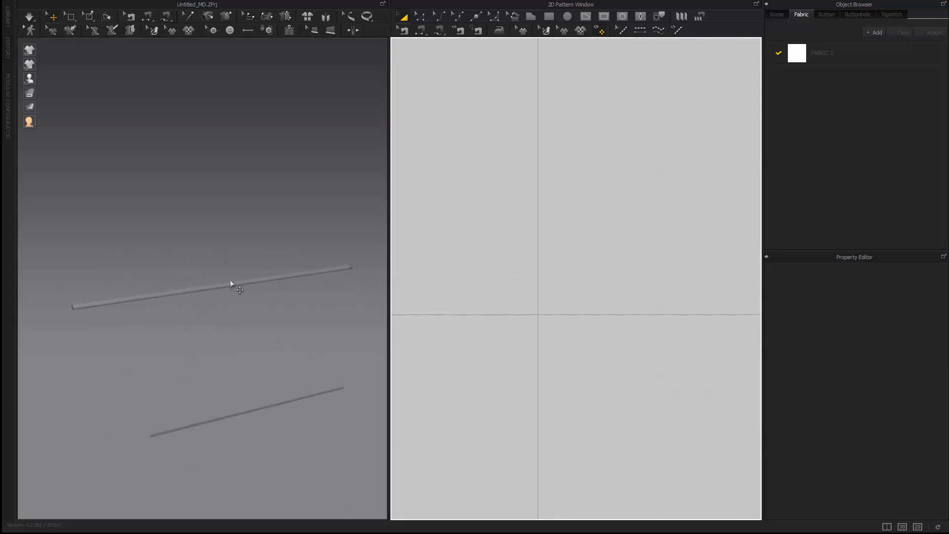
scroll(172, 274, "down", 4)
scroll(461, 252, "up", 2)
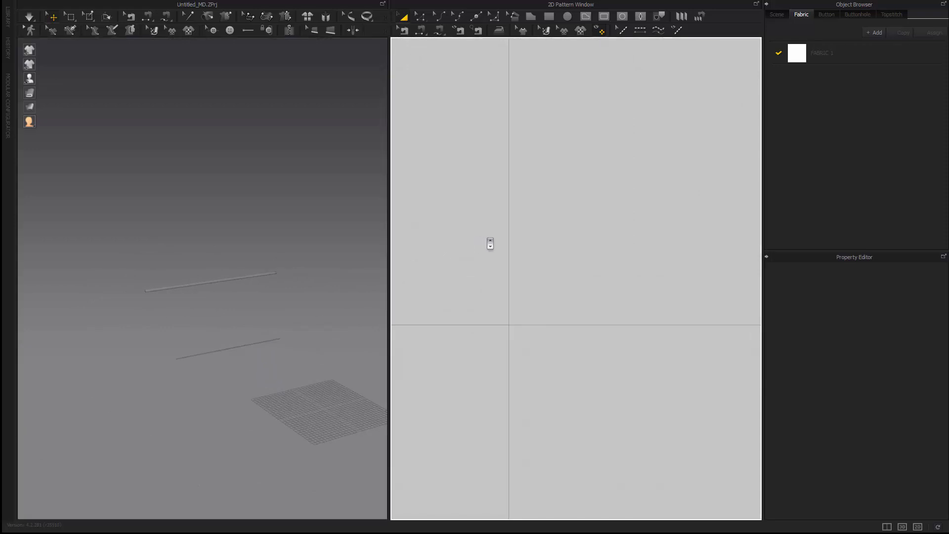
left_click(548, 18)
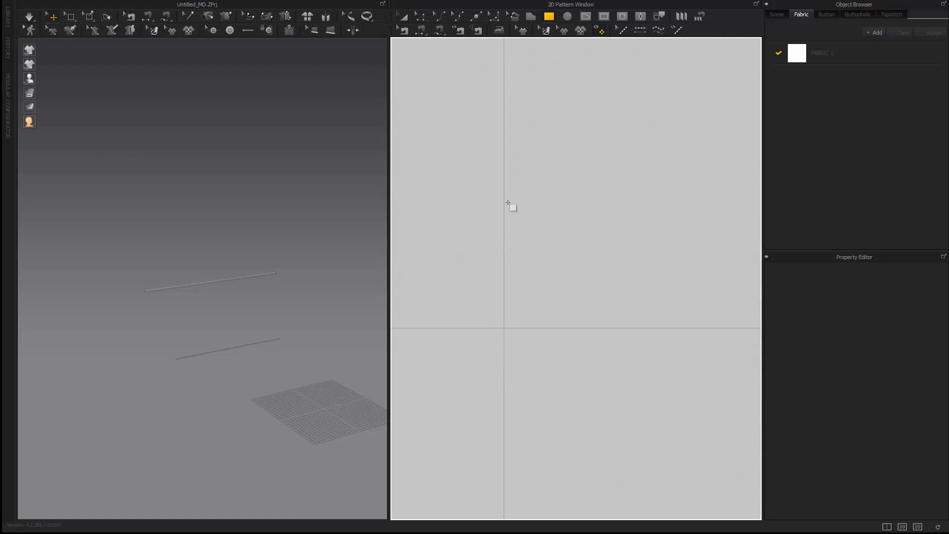
left_click_drag(519, 169, 680, 206)
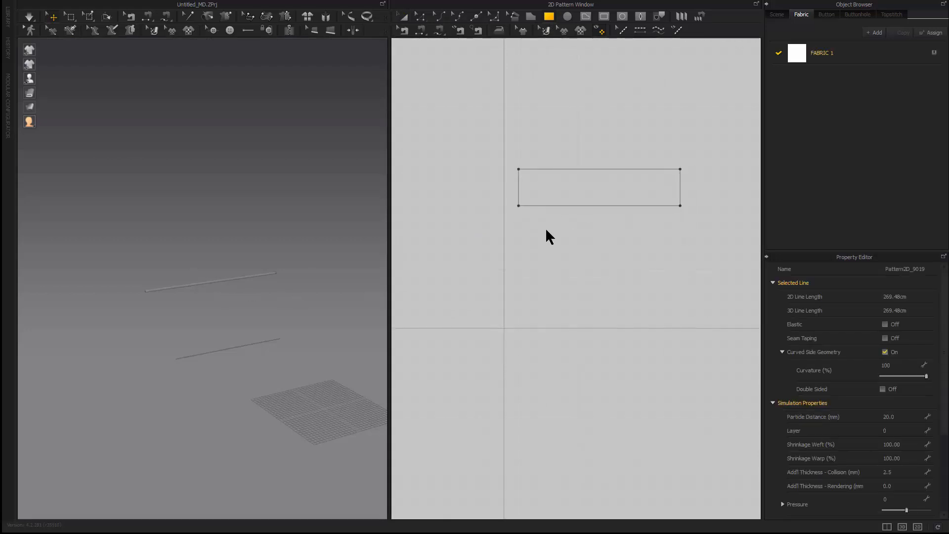
- Try to rotate the rectangular pattern about its vertical axis in the 3D view
right_click_drag(247, 286, 290, 296)
left_click_drag(233, 348, 222, 270)
key("e")
scroll(300, 319, "up", 5)
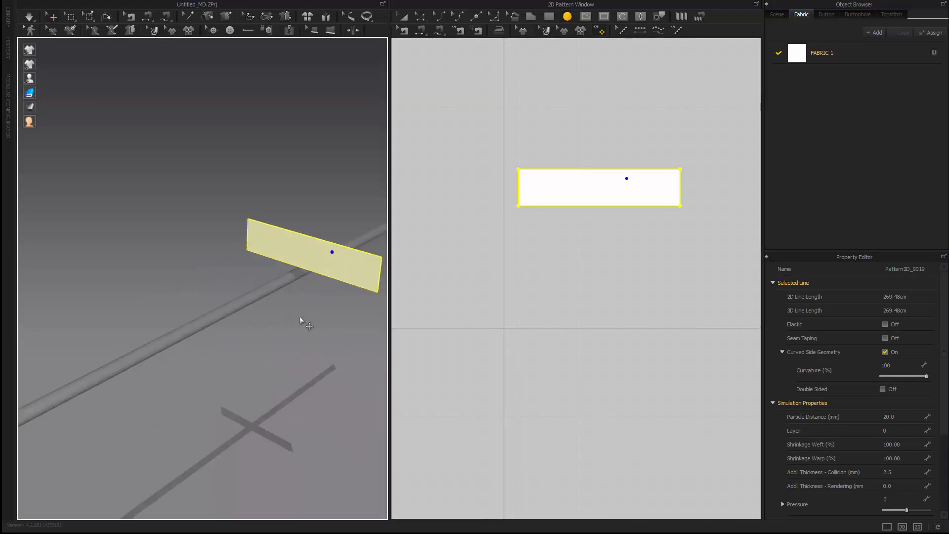
left_click(303, 259)
left_click(296, 272)
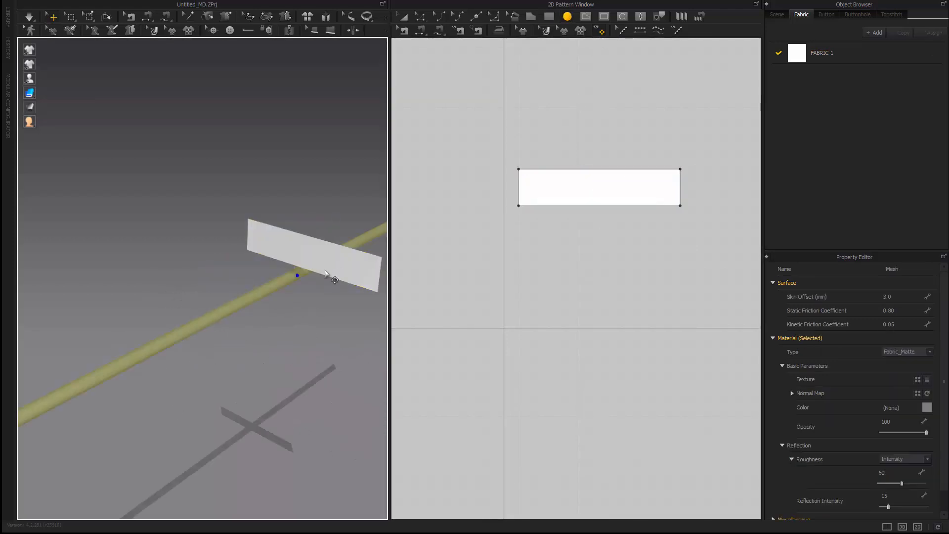
left_click(300, 264)
left_click_drag(296, 272, 329, 262)
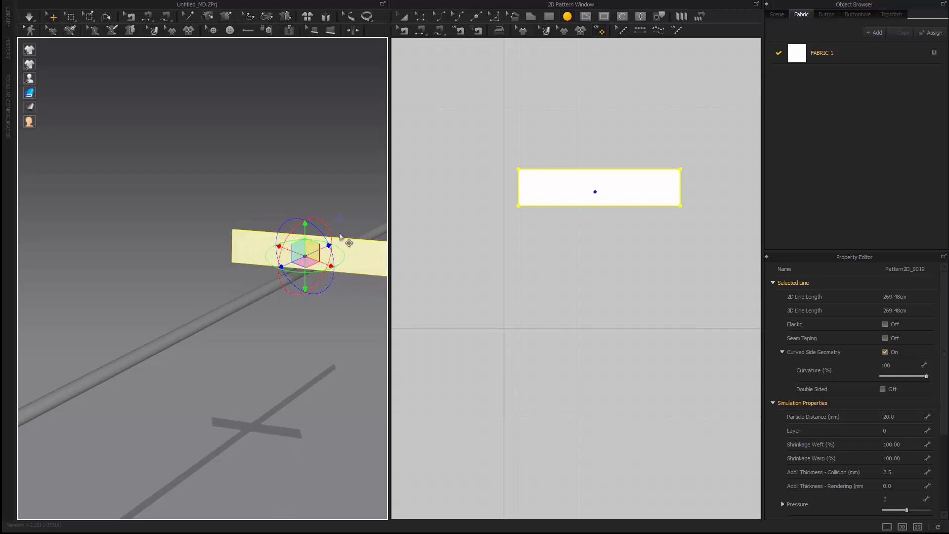
left_click(420, 17)
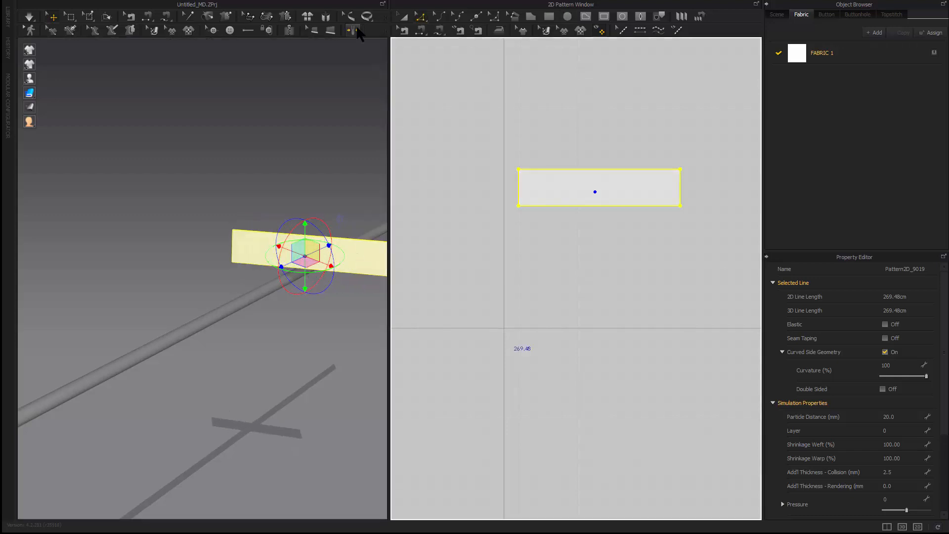
left_click_drag(320, 229, 315, 128)
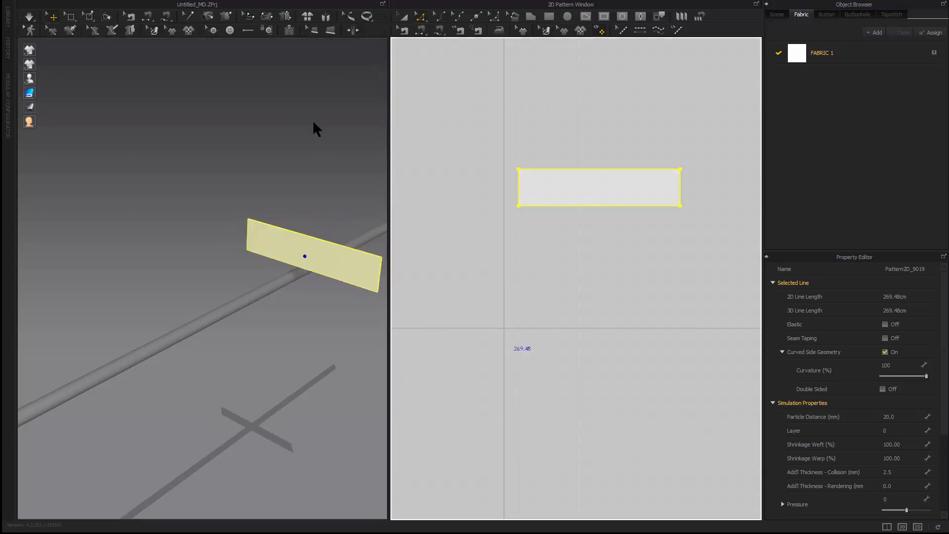
- Review the view control preset and the unit system in the User Settings
left_click(325, 1)
mouse_move(324, 2)
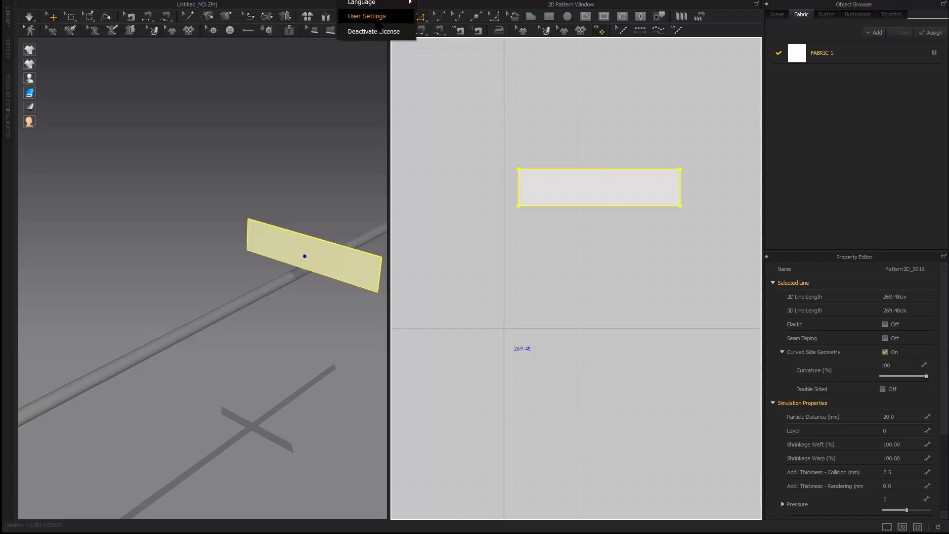
left_click(375, 19)
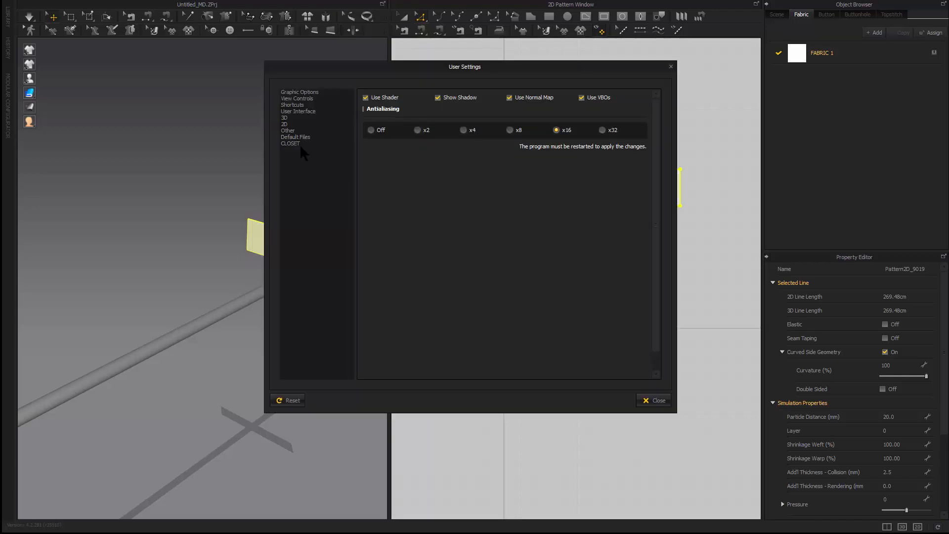
left_click(321, 97)
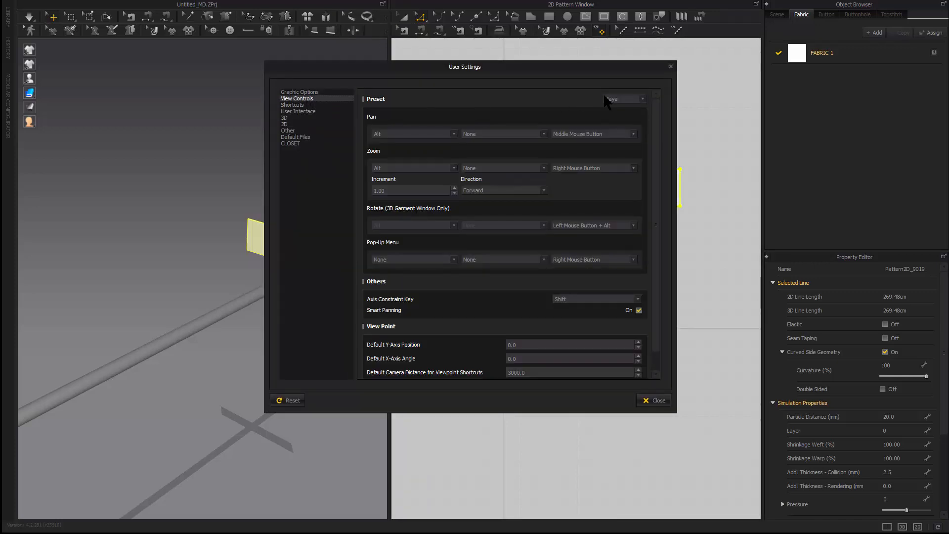
left_click(301, 105)
left_click(303, 112)
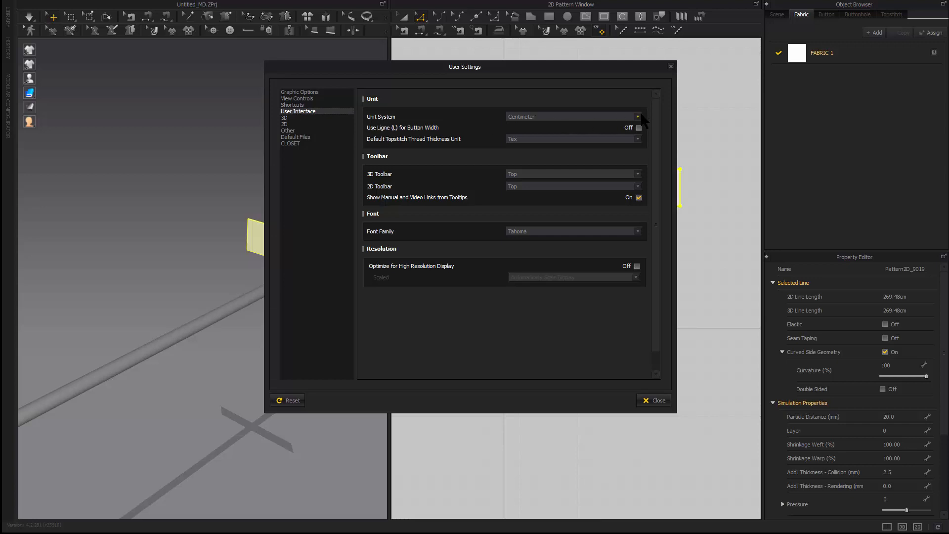
left_click_drag(609, 68, 456, 103)
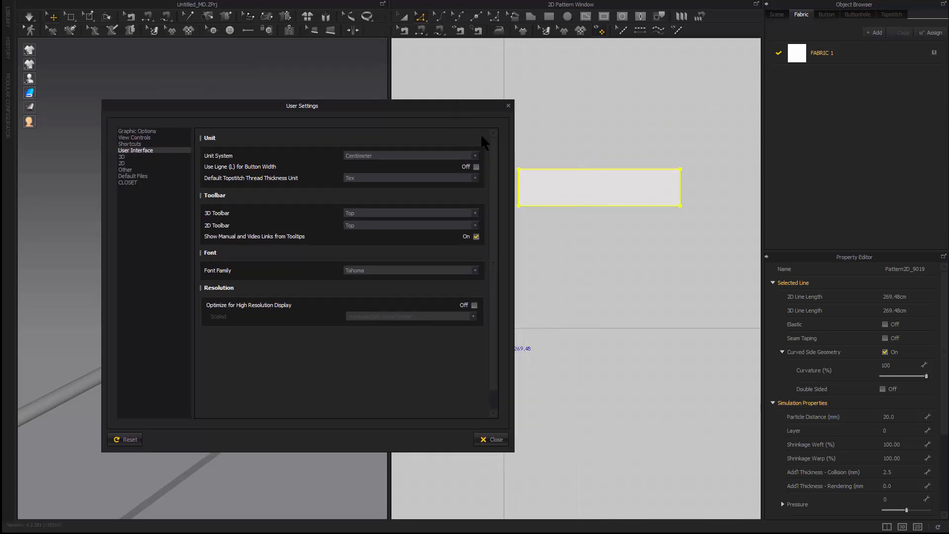
left_click(508, 105)
- Rotate the rectangular pattern to run parallel to the bar and place it alongside the bar's middle section
scroll(260, 293, "down", 3)
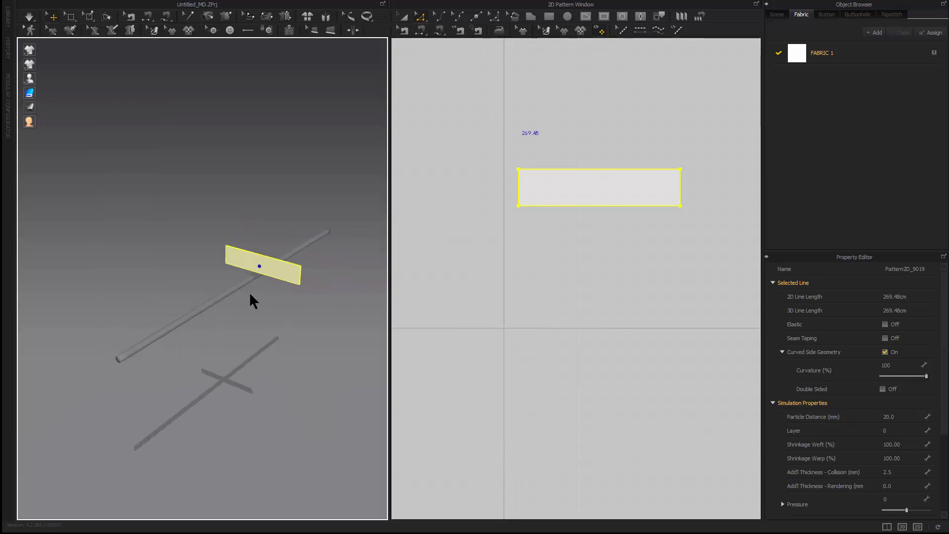
left_click(256, 257)
left_click_drag(258, 273, 230, 207)
right_click_drag(229, 204, 268, 280)
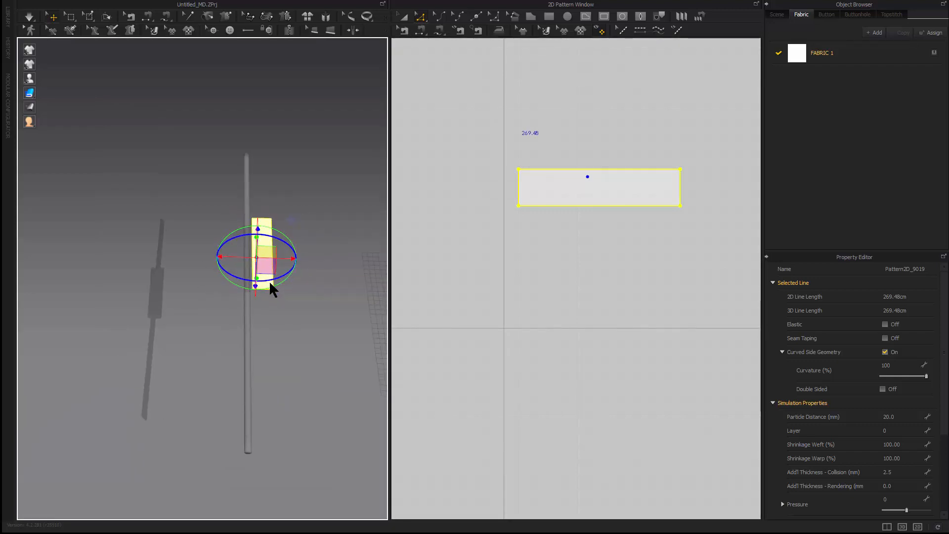
left_click_drag(262, 272, 262, 296)
key("ctrl+z")
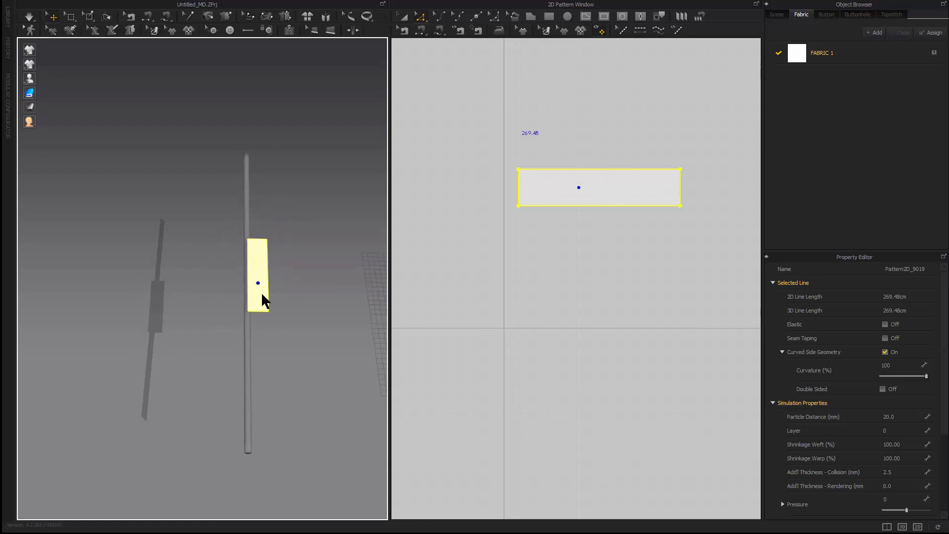
- Examine the rectangle in the 2D pattern window and its alignment with the bar in the 3D view
right_click_drag(263, 296, 598, 237)
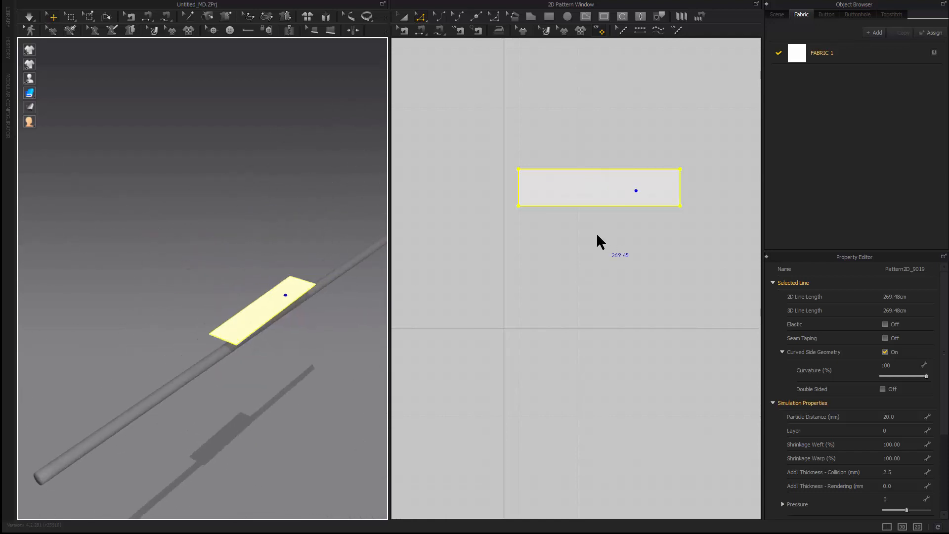
scroll(581, 234, "down", 2)
scroll(580, 233, "down", 2)
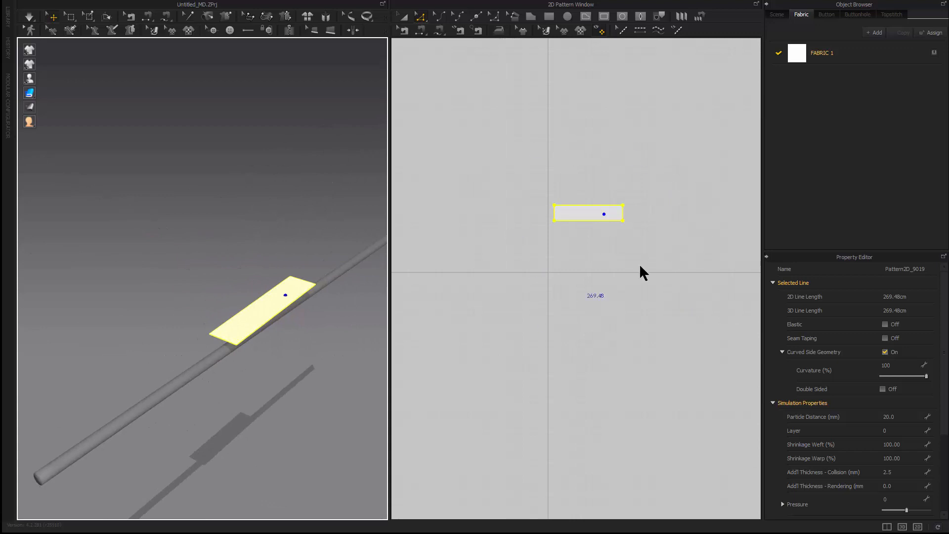
middle_click_drag(598, 156, 509, 154)
scroll(555, 203, "up", 8)
middle_click_drag(567, 217, 756, 405)
scroll(516, 293, "down", 8)
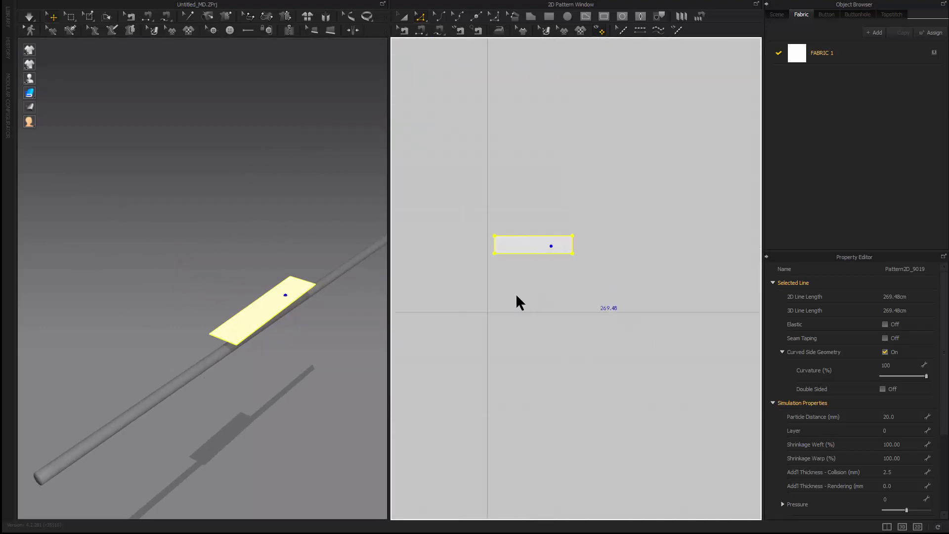
scroll(569, 300, "up", 4)
middle_click_drag(568, 299, 611, 329)
right_click_drag(293, 332, 269, 286)
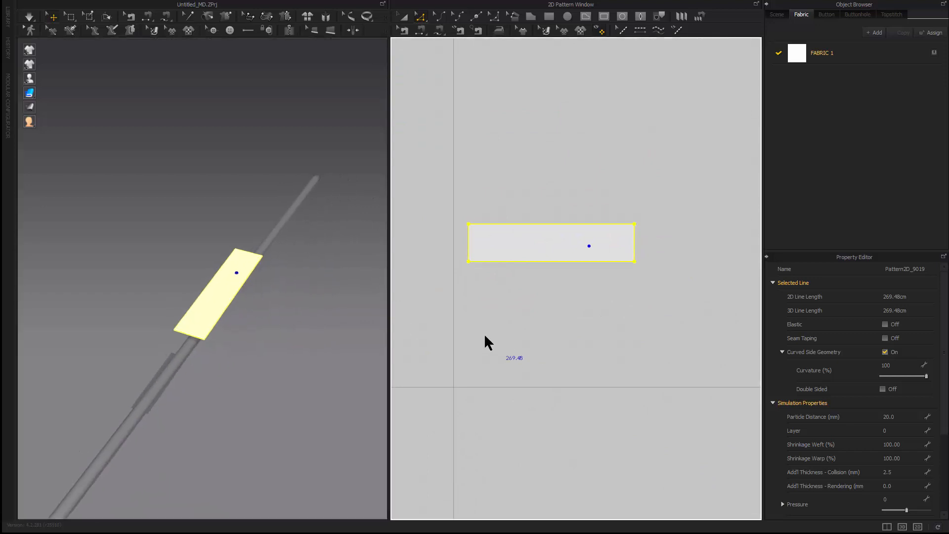
- Select the whole rectangular pattern and stretch it lengthwise along most of the bar, to about 700 cm total line length
middle_click_drag(516, 287, 519, 318)
scroll(443, 298, "down", 4)
scroll(482, 298, "up", 2)
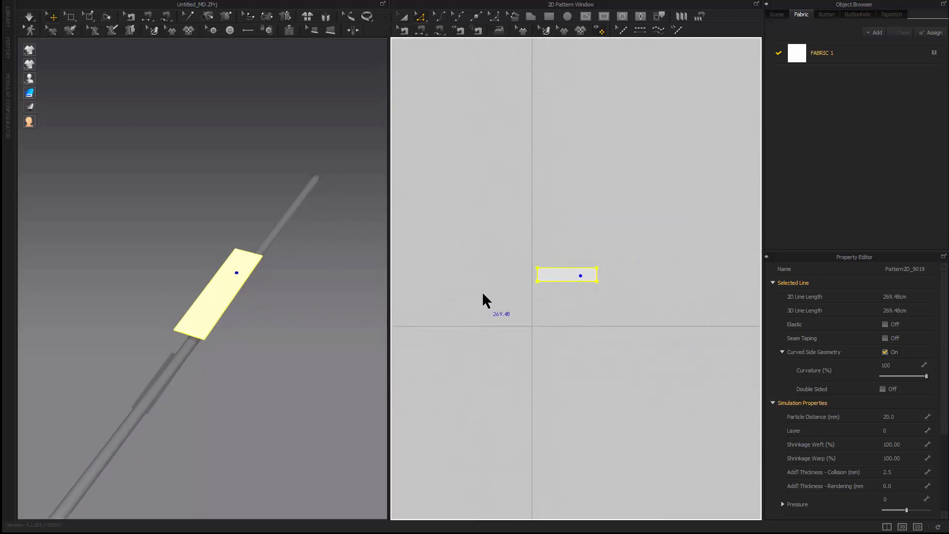
left_click(402, 18)
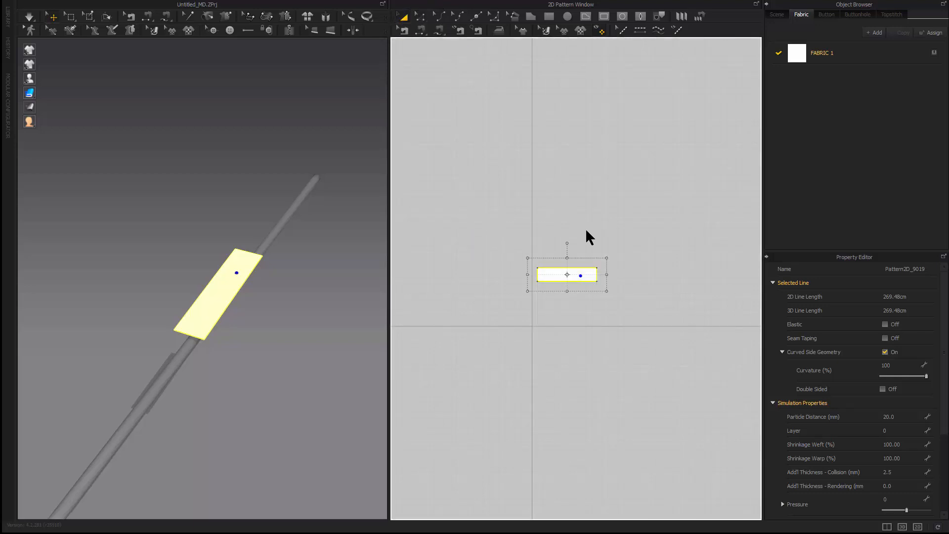
left_click(580, 283)
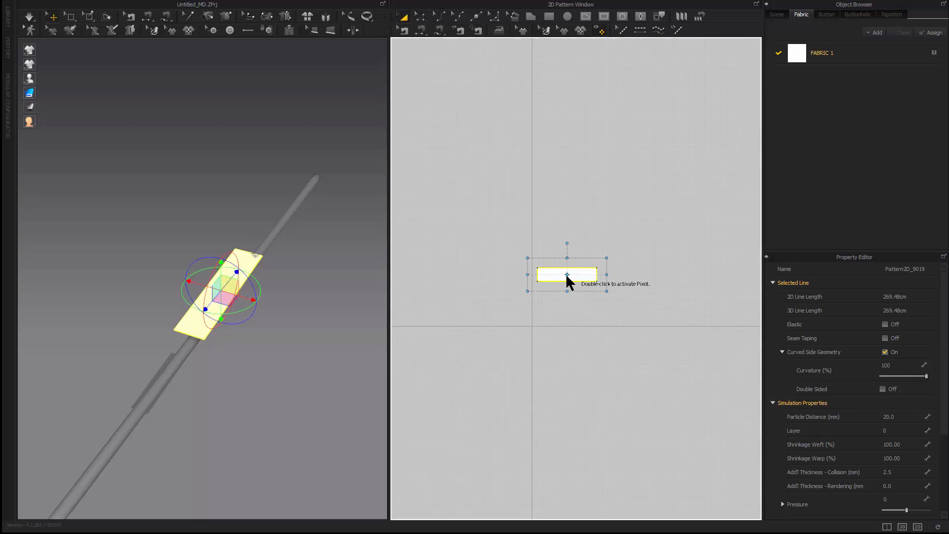
scroll(565, 287, "up", 3)
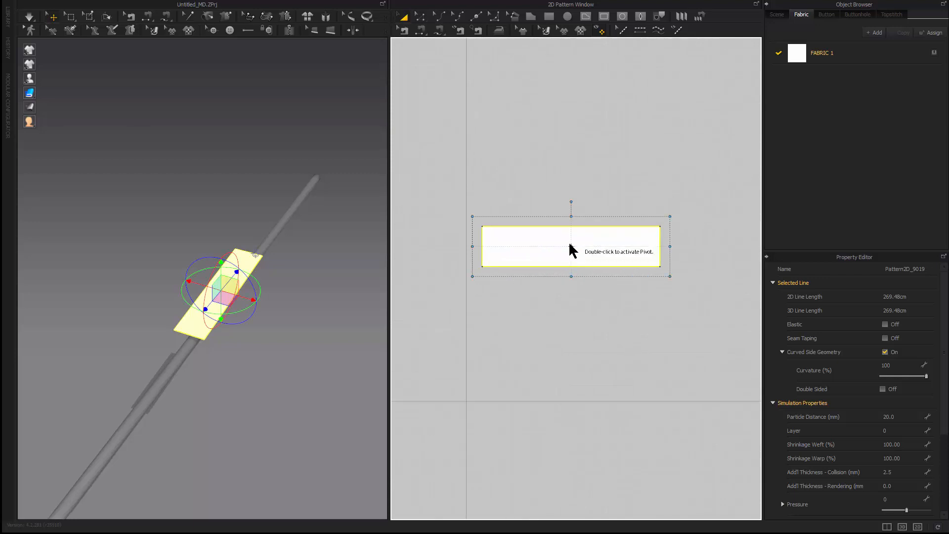
scroll(491, 270, "down", 3)
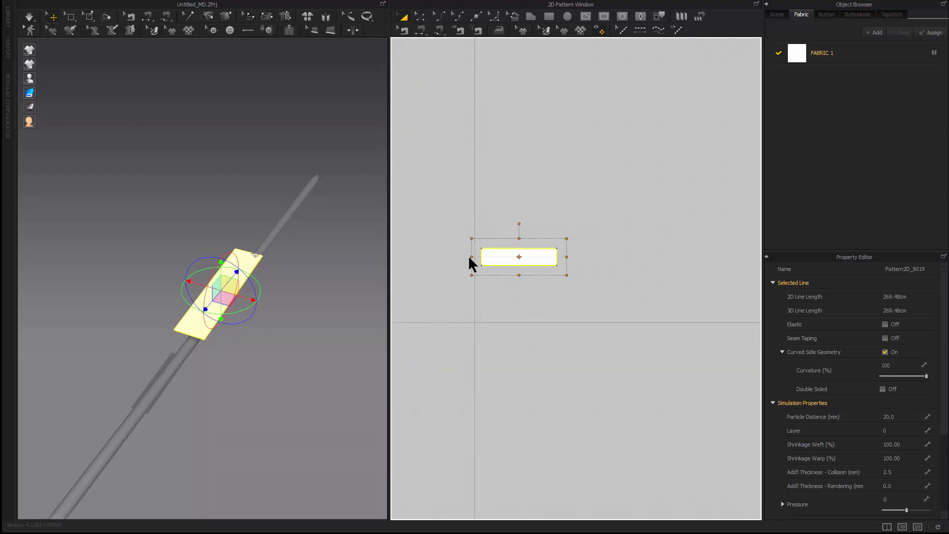
left_click_drag(467, 255, 414, 269)
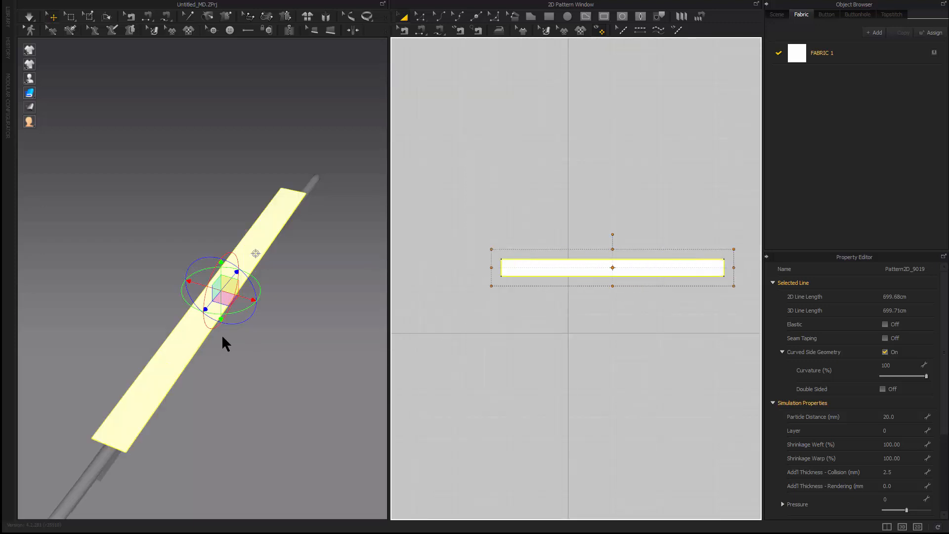
scroll(224, 341, "down", 4)
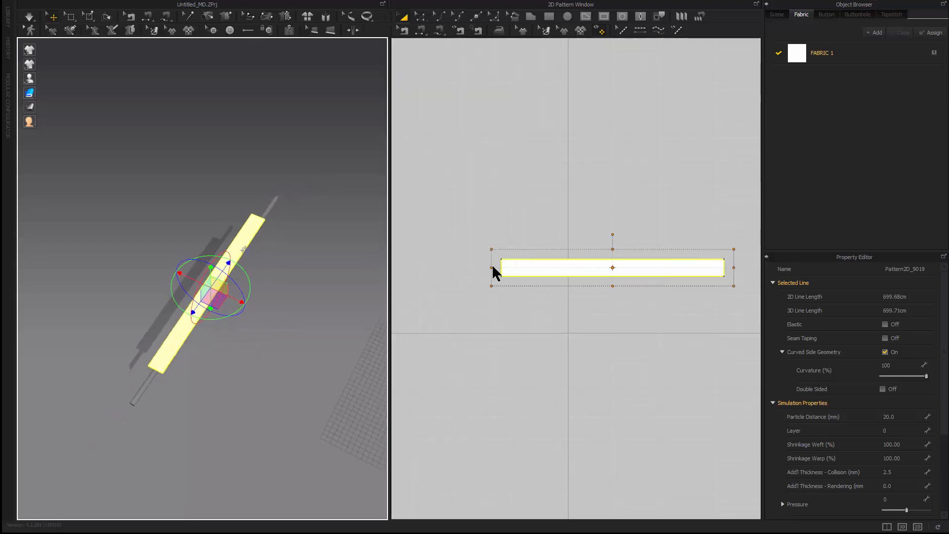
- Slide the pattern towards one end of the bar and shorten it to a total line length of about 437 cm
right_click_drag(257, 356, 189, 274)
left_click_drag(224, 244, 227, 243)
right_click_drag(227, 244, 237, 299)
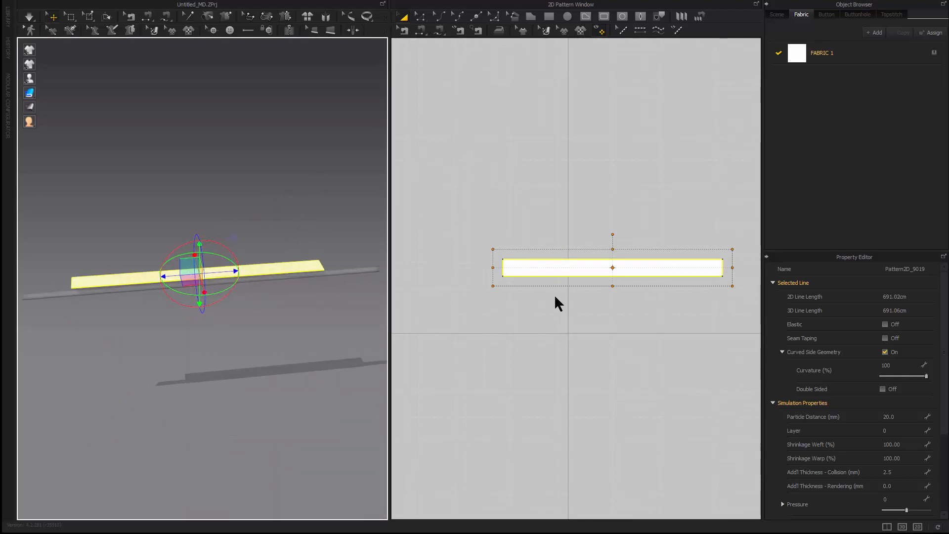
left_click_drag(500, 265, 536, 268)
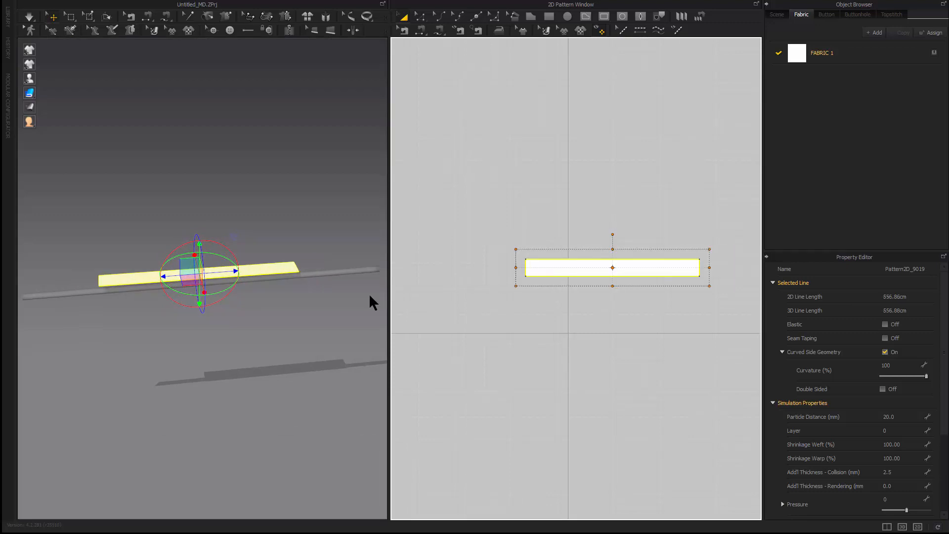
right_click_drag(371, 301, 227, 269)
left_click_drag(227, 269, 164, 276)
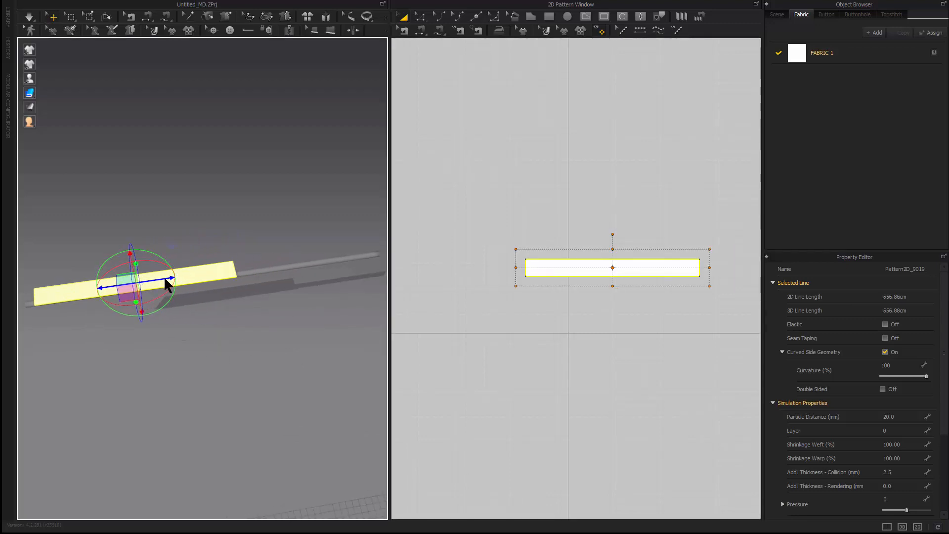
left_click_drag(516, 267, 557, 269)
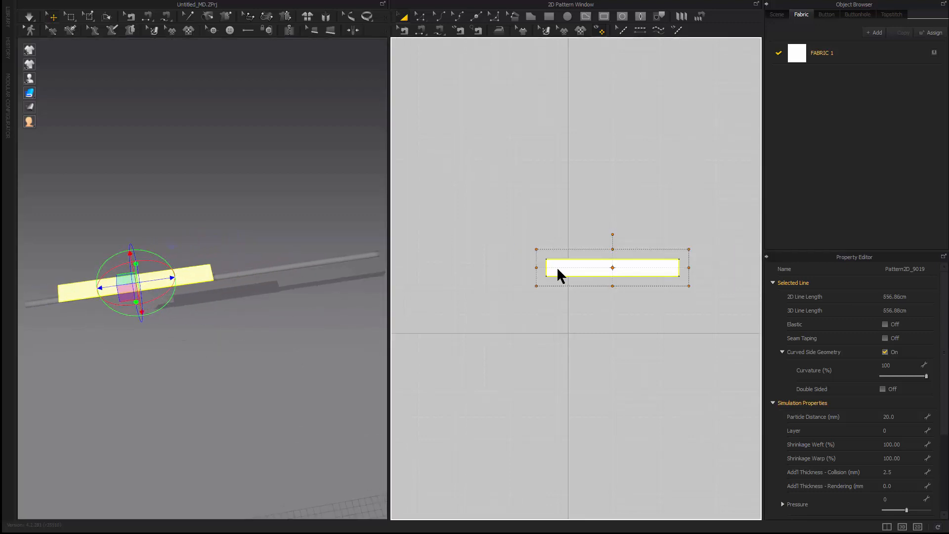
- Position the strip over the end section of the bar and simulate it so the cloth drapes over the bar
right_click_drag(211, 343, 209, 321)
left_click_drag(184, 288, 163, 301)
right_click_drag(163, 301, 230, 268)
key("space")
key("space")
left_click(538, 314)
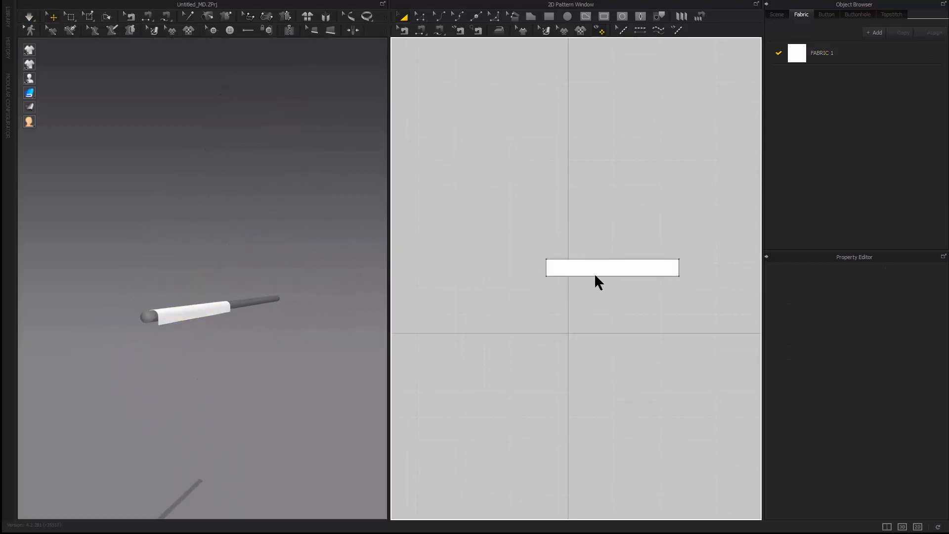
- Increase the strip's height in the 2D pattern to about 503 cm total line length and simulate it hanging over both sides
left_click(595, 264)
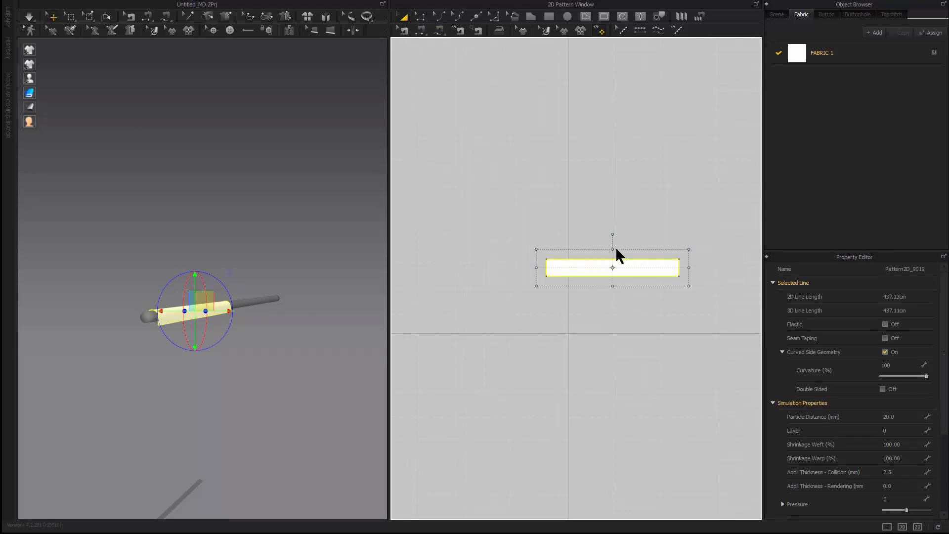
left_click_drag(611, 285, 611, 305)
right_click_drag(270, 352, 246, 348)
key("space")
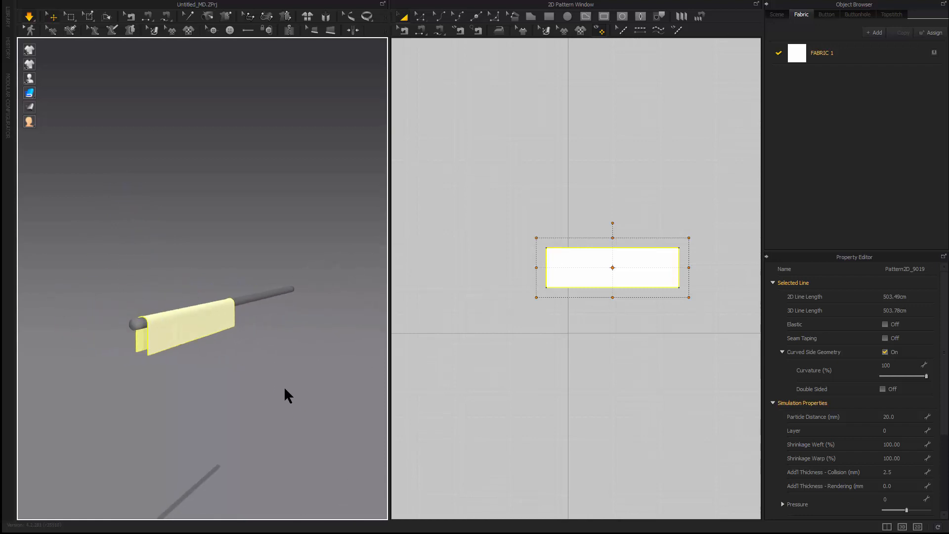
left_click(285, 389)
right_click_drag(138, 376, 237, 379)
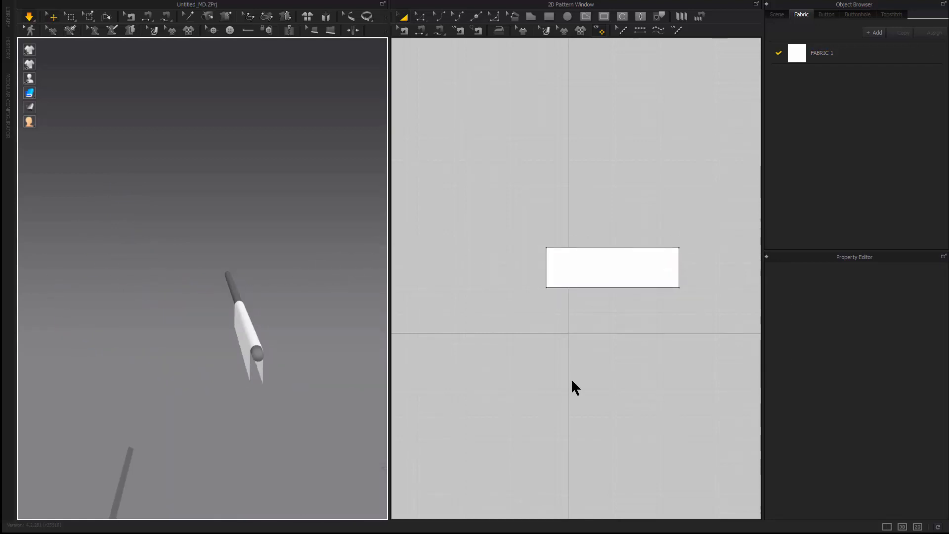
- Try to sew the strip's two long edges together with Segment Sewing, picking them in the 2D pattern, and undo the seam
right_click_drag(572, 381, 489, 359)
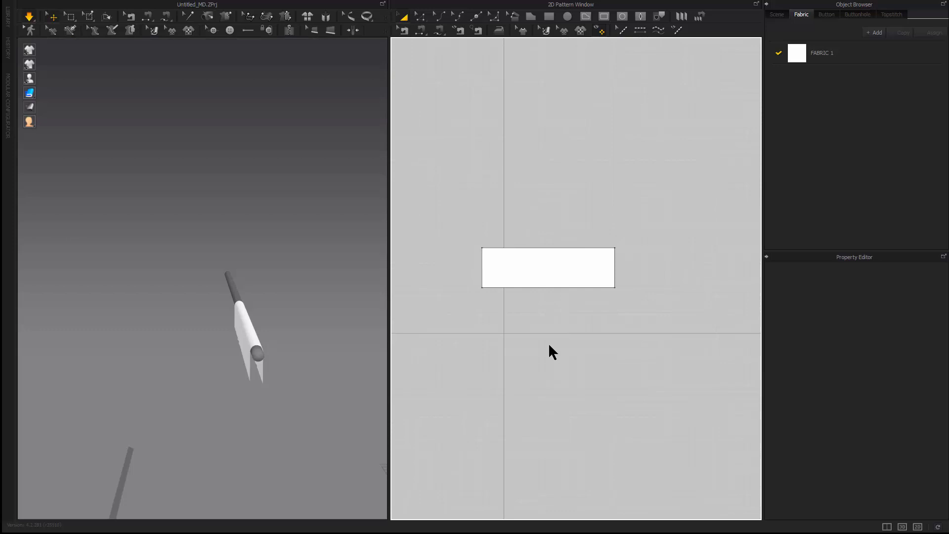
key("n")
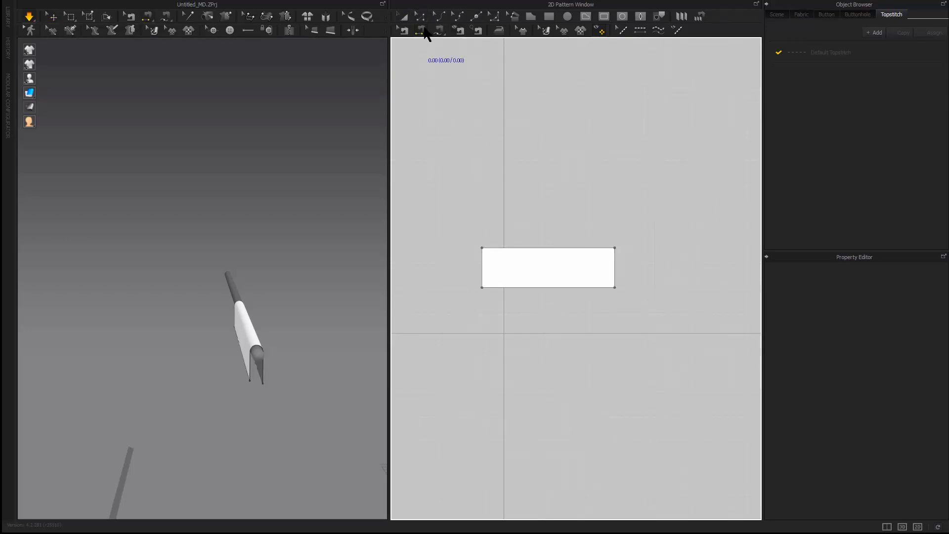
middle_click_drag(546, 313, 541, 265)
scroll(541, 264, "up", 3)
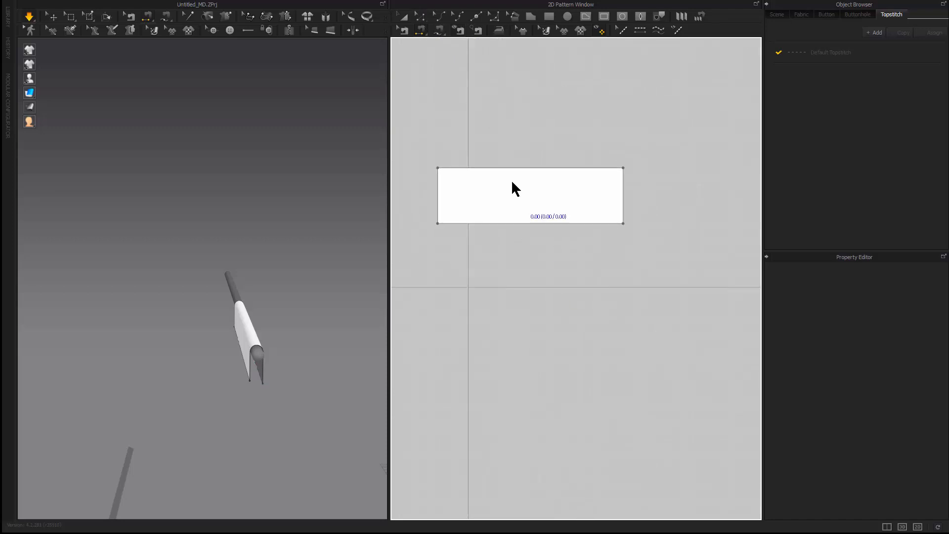
left_click(501, 167)
right_click_drag(310, 329, 255, 369)
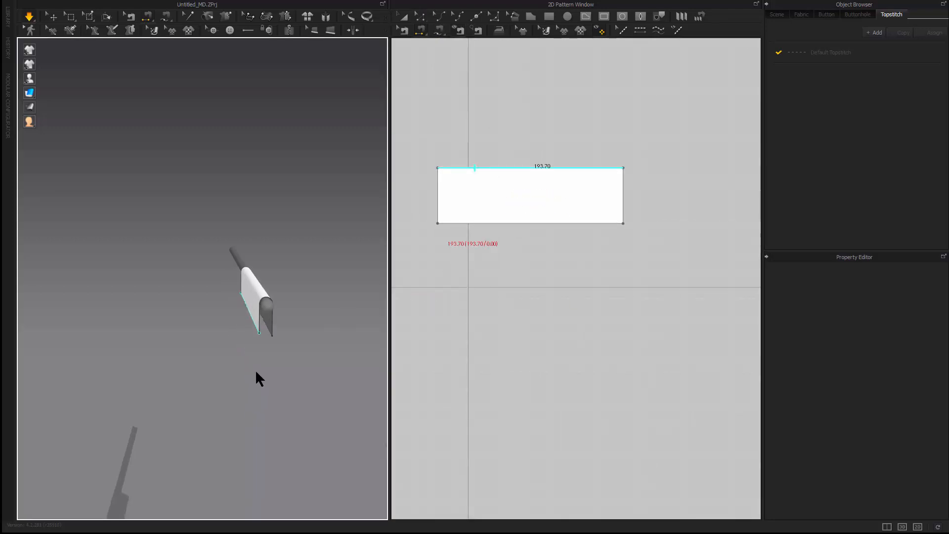
scroll(297, 343, "up", 4)
left_click(305, 280)
middle_click_drag(458, 325, 416, 362)
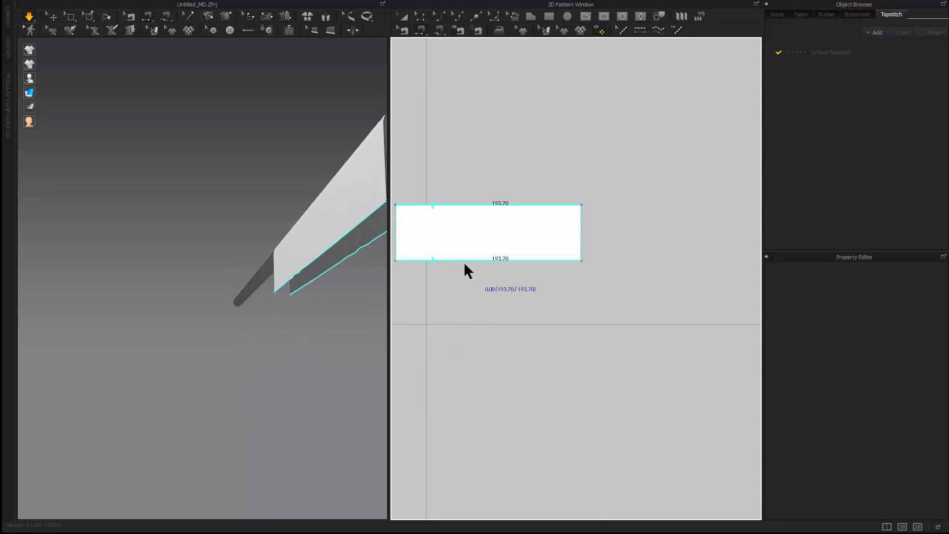
left_click(445, 260)
right_click_drag(297, 321, 261, 337)
key("ctrl+z")
- Try to sew the two hanging long edges together by picking them on the 3D garment, and undo the seam
left_click(251, 313)
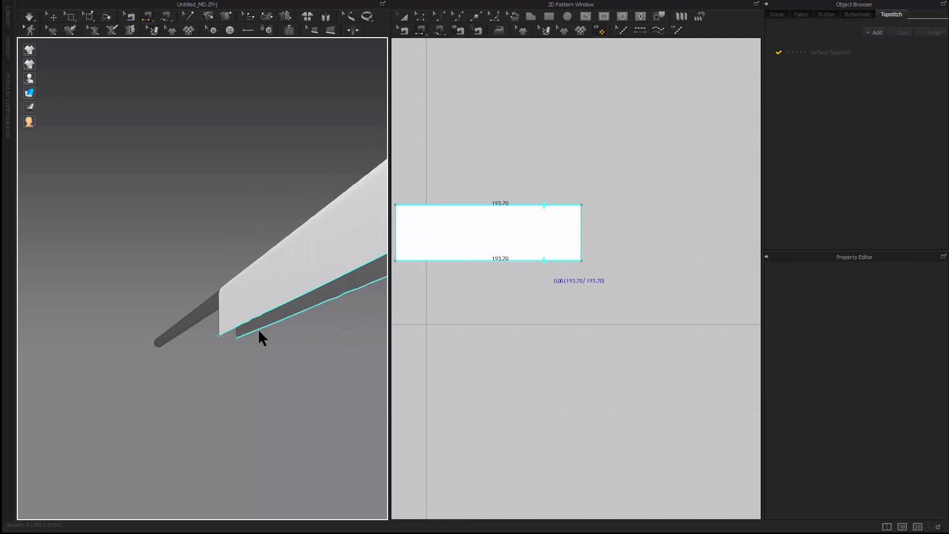
left_click(258, 329)
right_click_drag(268, 380, 187, 344)
right_click_drag(274, 239, 310, 292)
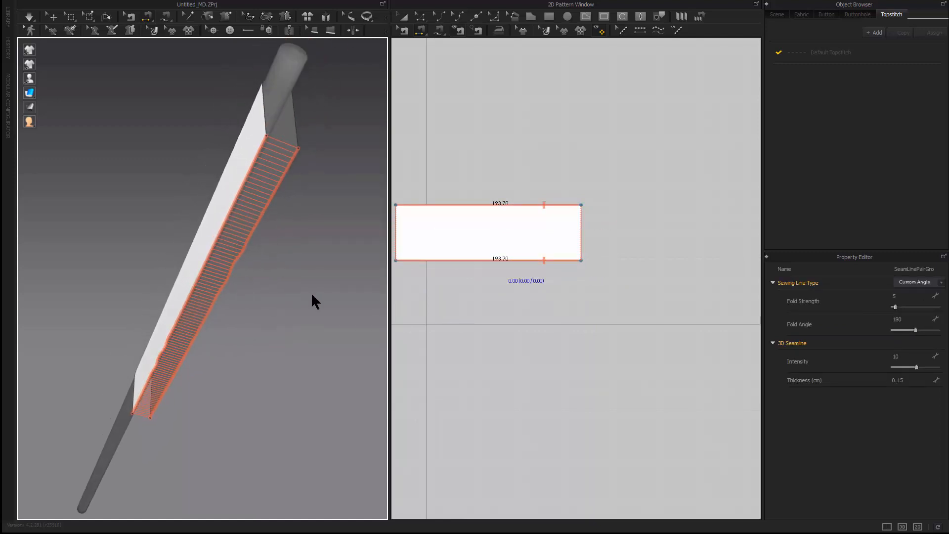
key("ctrl+z")
- Sew the strip's upper and lower long edges together in the 2D pattern, starting from opposite ends so the seam crosses
left_click(434, 207)
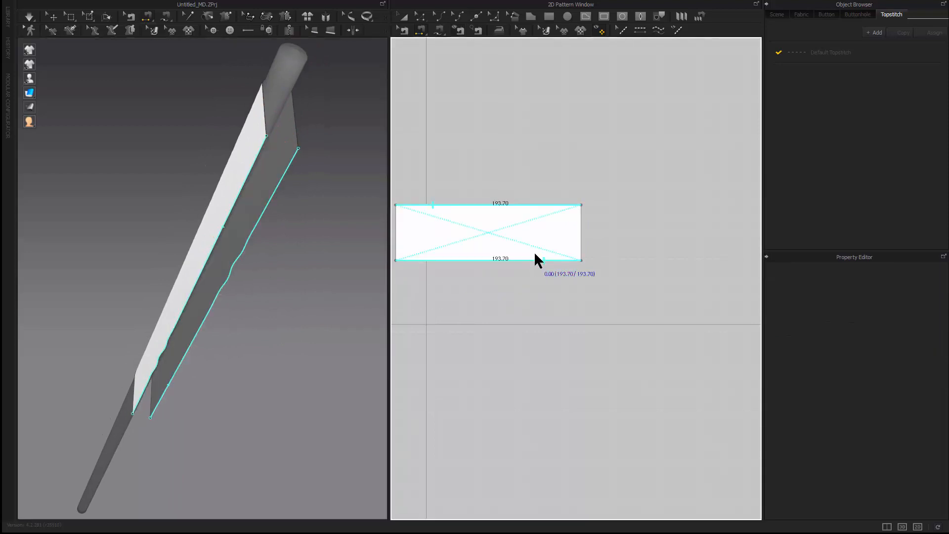
left_click(536, 258)
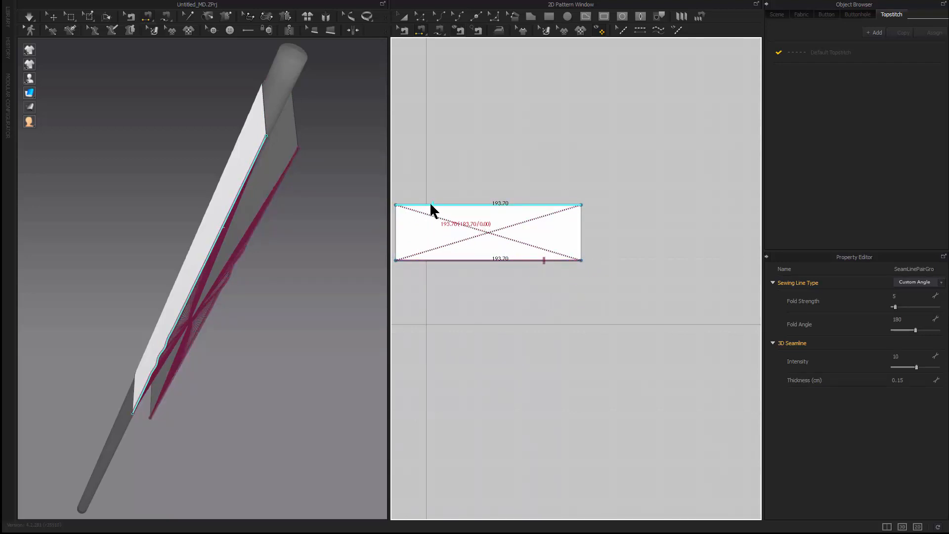
scroll(267, 360, "up", 3)
right_click_drag(269, 361, 295, 319)
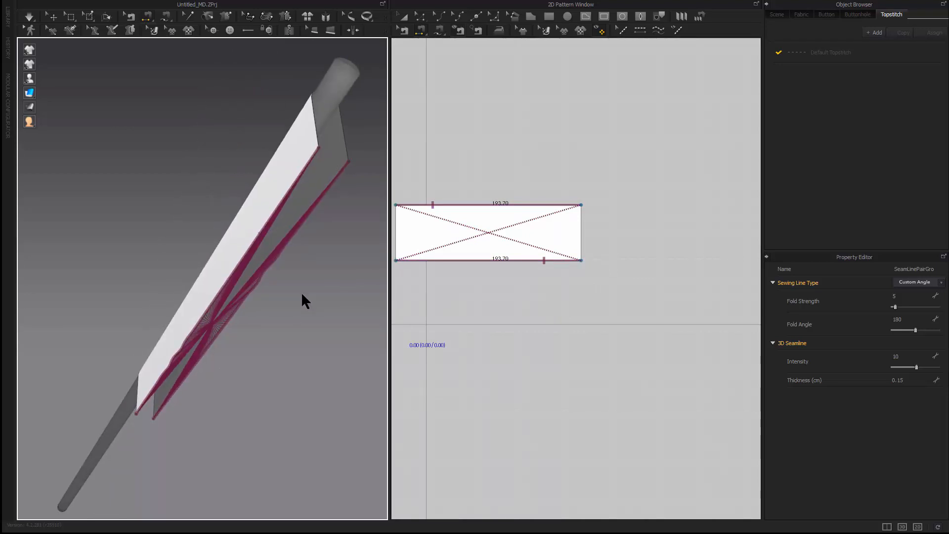
- Reverse the crossed seam so both long edges run in the same direction, and simulate the strip closing around the bar
key("ctrl+b")
scroll(241, 301, "down", 4)
right_click_drag(240, 300, 261, 363)
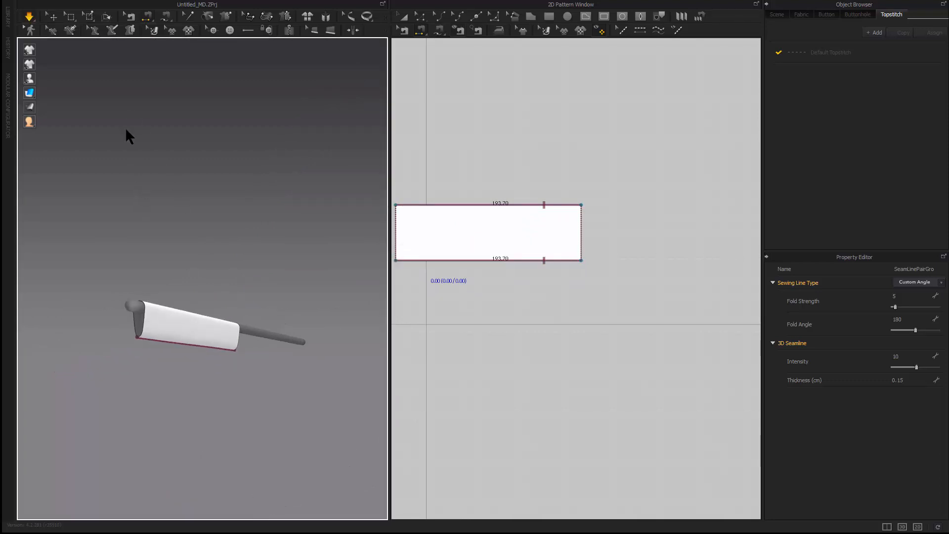
- Draw a tall rectangular pattern just below the strip, matching its width, with a total line length of about 1090 cm
left_click(54, 16)
right_click_drag(187, 318, 158, 365)
left_click(162, 346)
key("2")
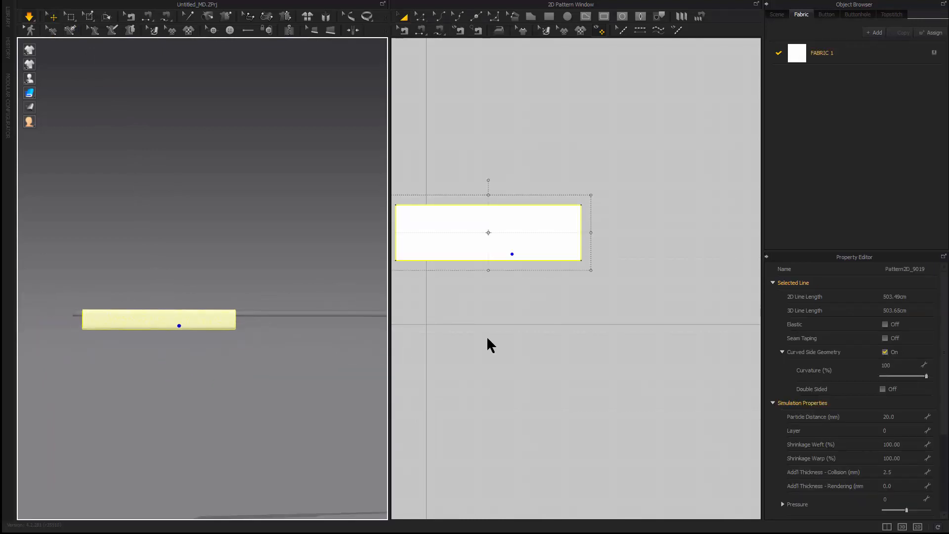
scroll(488, 338, "down", 4)
middle_click_drag(488, 338, 518, 249)
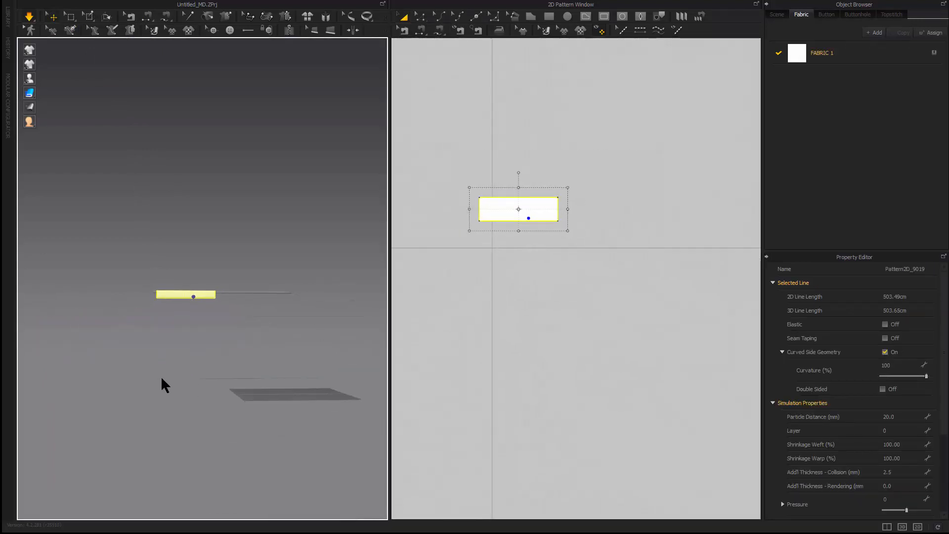
left_click(543, 39)
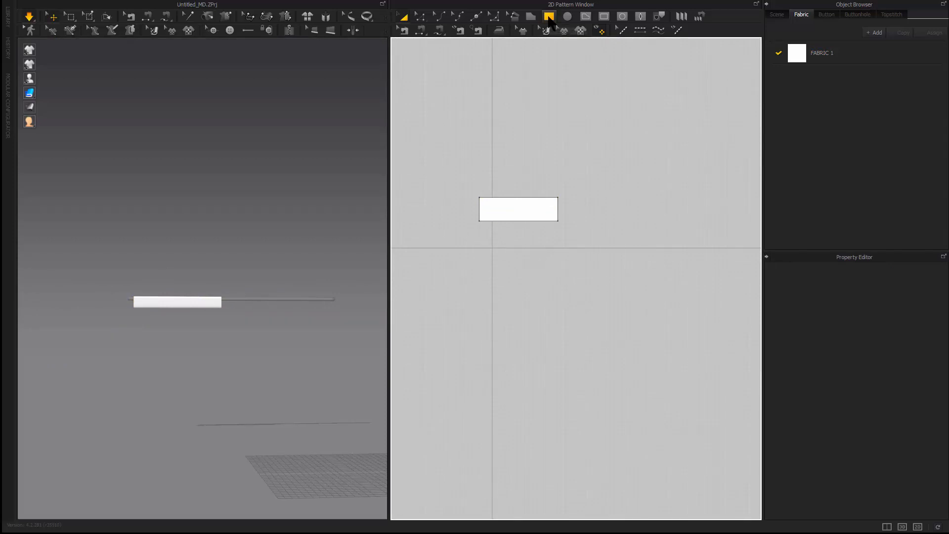
left_click(548, 18)
left_click_drag(478, 229, 557, 372)
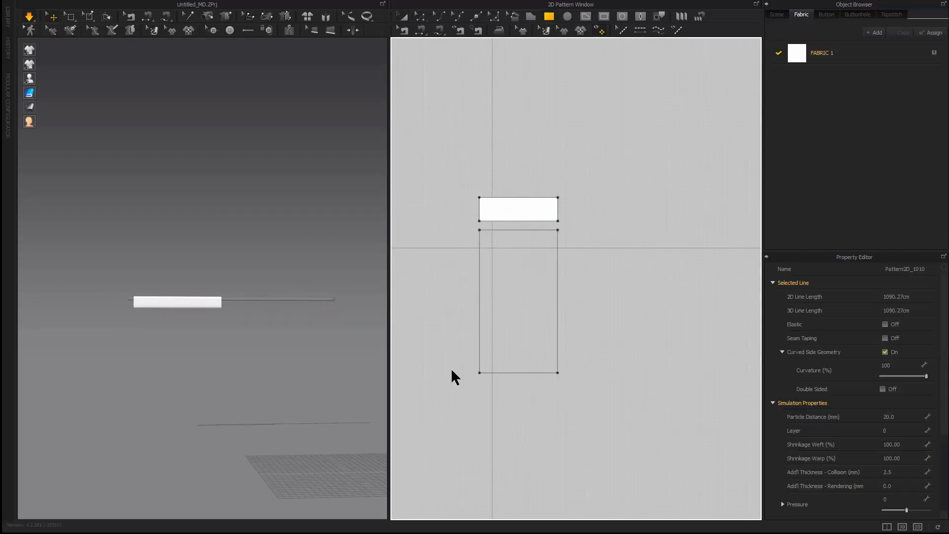
- Raise the new panel in the 3D view and rotate it about its vertical axis to run parallel to the bar
scroll(218, 396, "down", 4)
left_click(212, 388)
right_click_drag(213, 387, 303, 410)
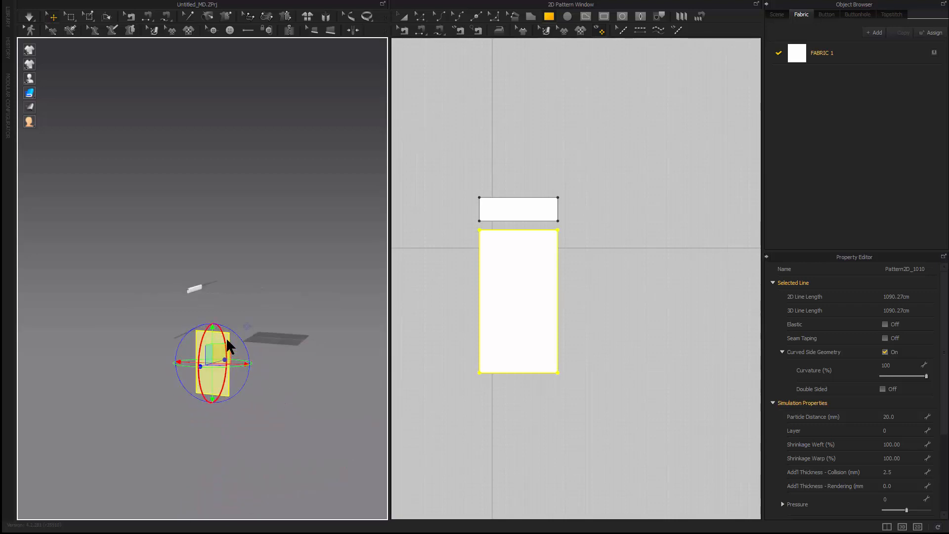
left_click_drag(220, 286, 245, 326)
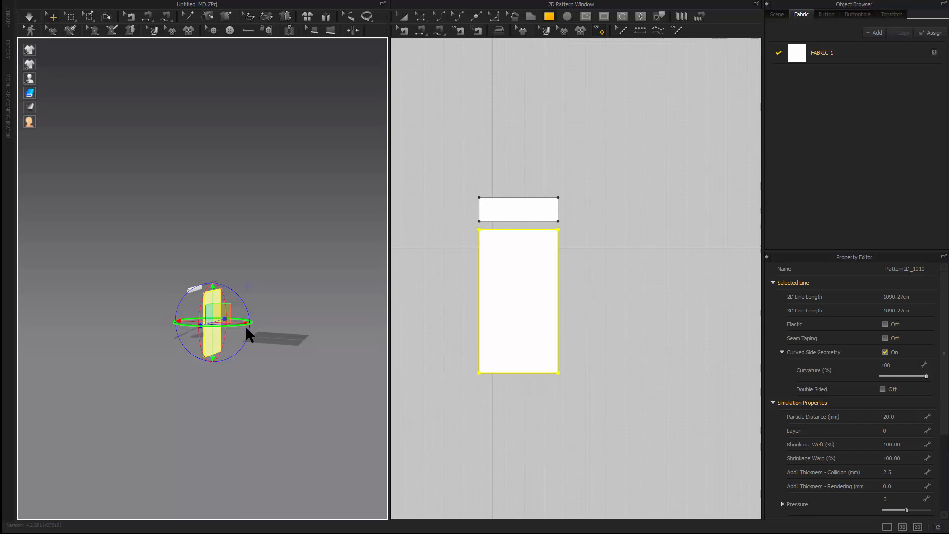
right_click_drag(246, 326, 315, 424)
scroll(233, 348, "up", 3)
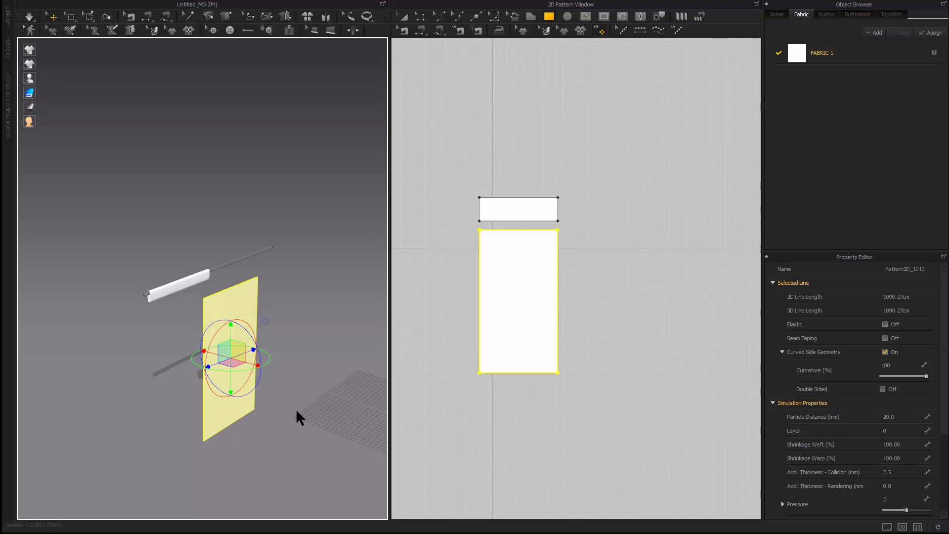
- Move the new panel perpendicular to its face until it sits beneath the bar and the sewn strip
right_click_drag(300, 419, 309, 401)
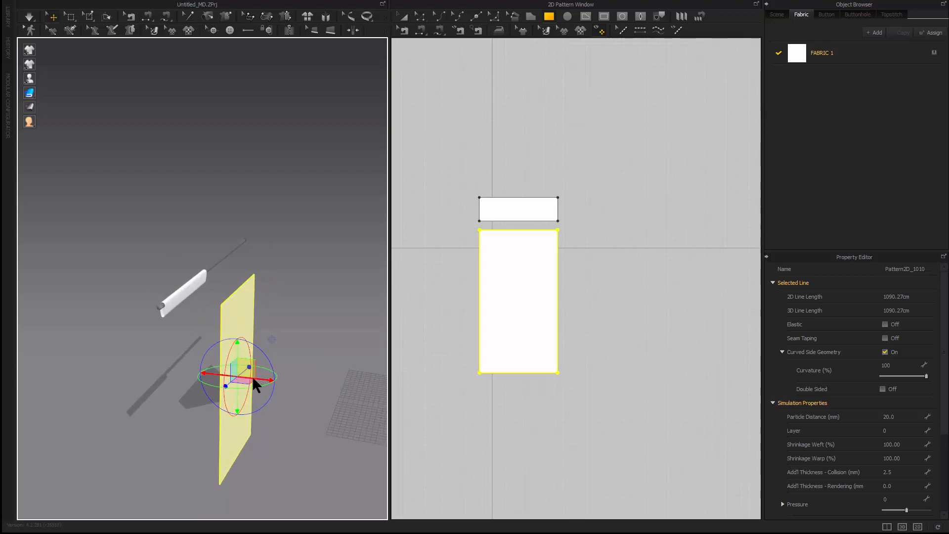
left_click_drag(252, 375, 224, 368)
right_click_drag(225, 371, 359, 362)
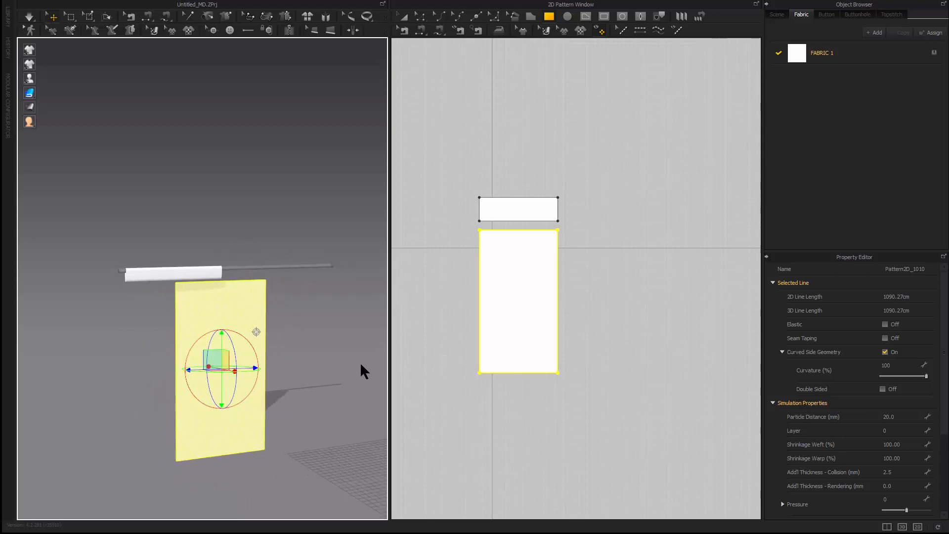
- Shorten the lower panel by raising its bottom edge, to a total line length of about 815 cm
left_click(513, 414)
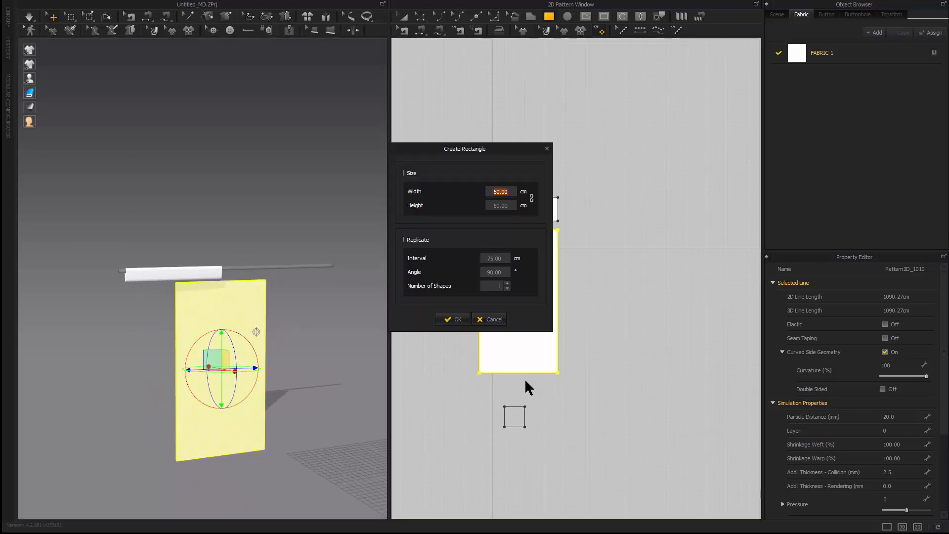
left_click(493, 320)
key("z")
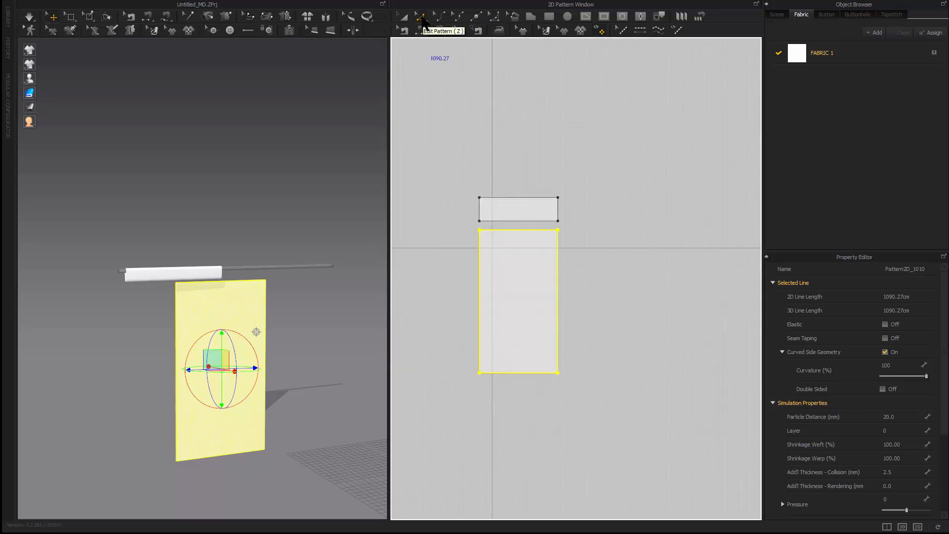
left_click(517, 414)
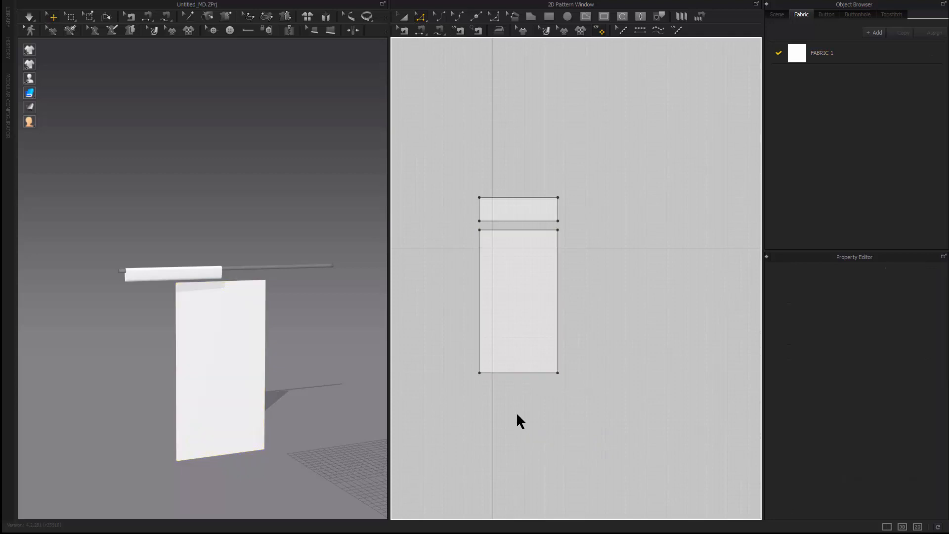
left_click(520, 371)
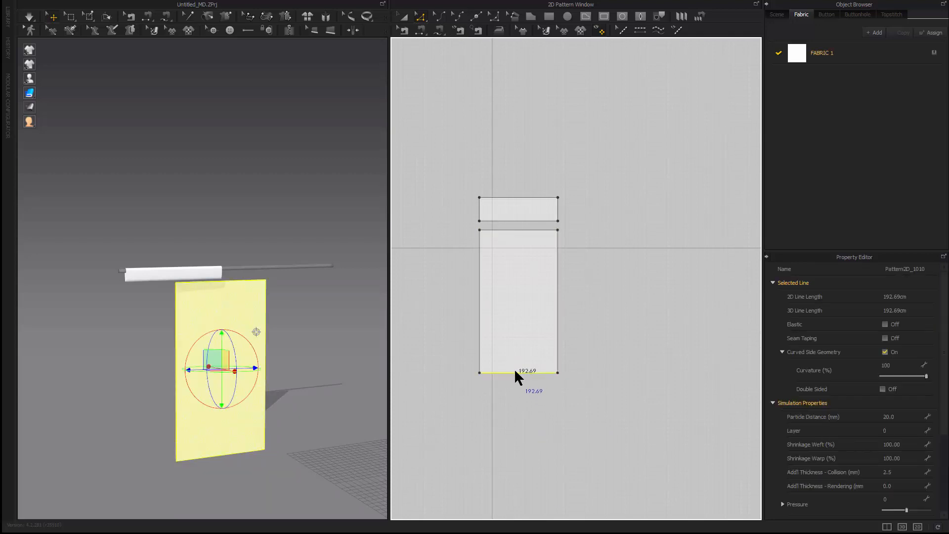
left_click_drag(514, 371, 516, 322, "ctrl")
- Shift the shortened panel in the 3D view so it lines up directly beneath the sewn strip on the bar
right_click_drag(228, 377, 405, 365)
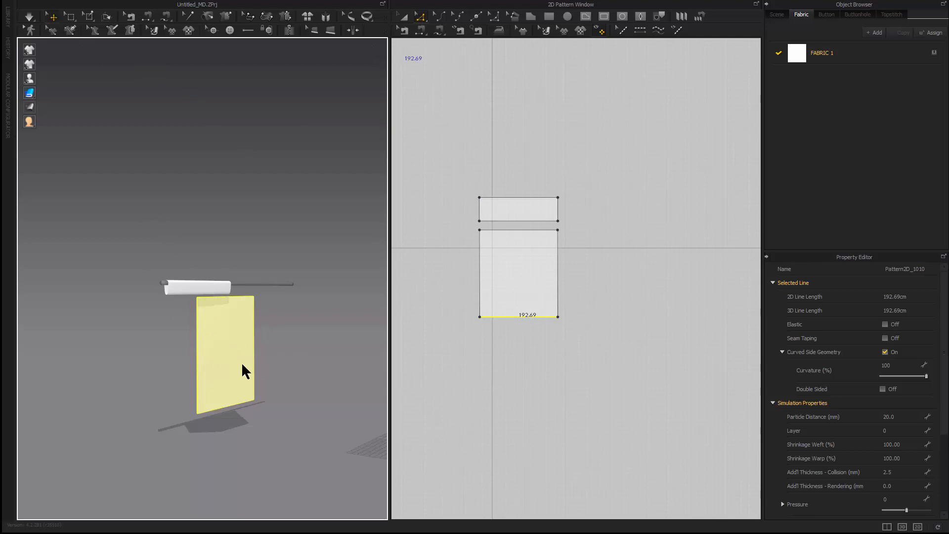
right_click_drag(242, 362, 212, 366)
left_click_drag(250, 361, 207, 361)
right_click_drag(198, 372, 325, 381)
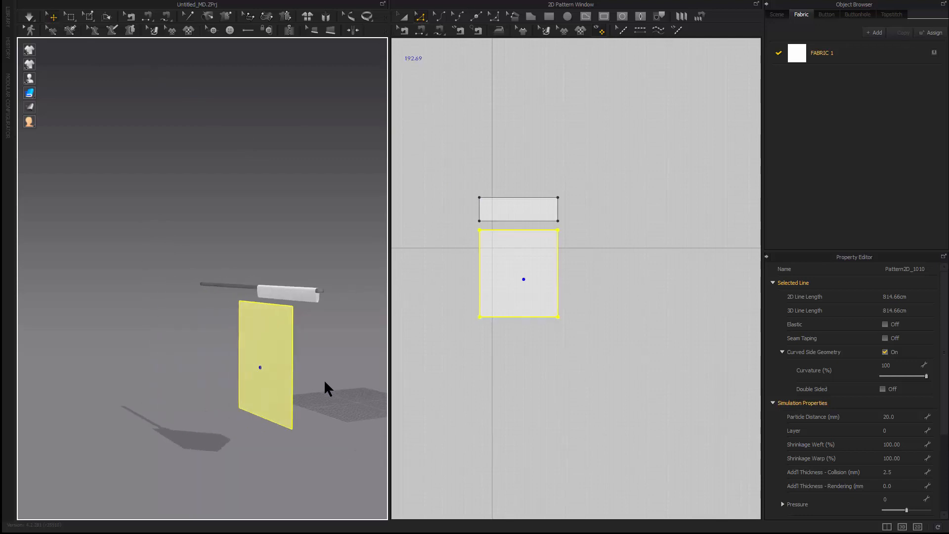
left_click_drag(270, 365, 302, 370)
key("2")
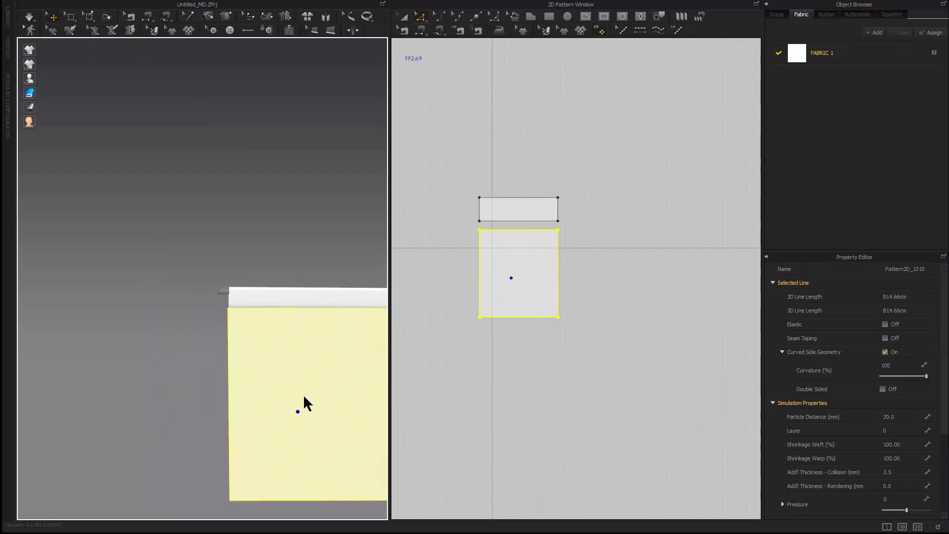
- Sew the panel's top edge to the strip's bottom edge and start simulating the joined curtain
scroll(534, 390, "up", 5)
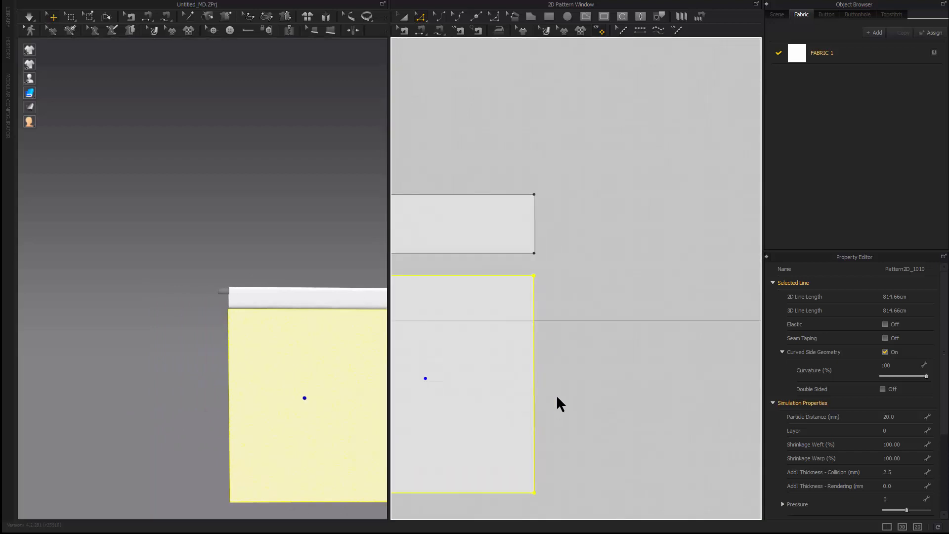
key("n")
middle_click_drag(474, 325, 648, 344)
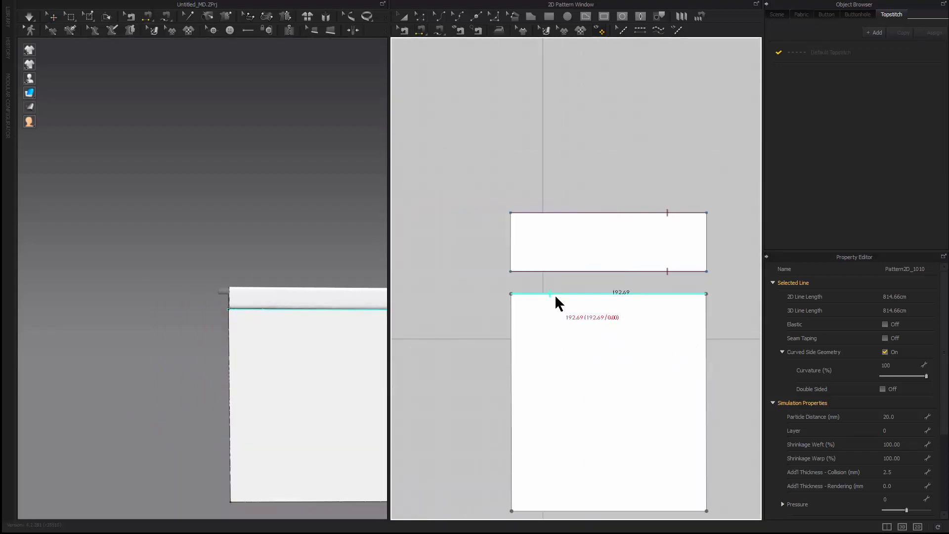
left_click(555, 294)
right_click_drag(159, 409, 203, 406)
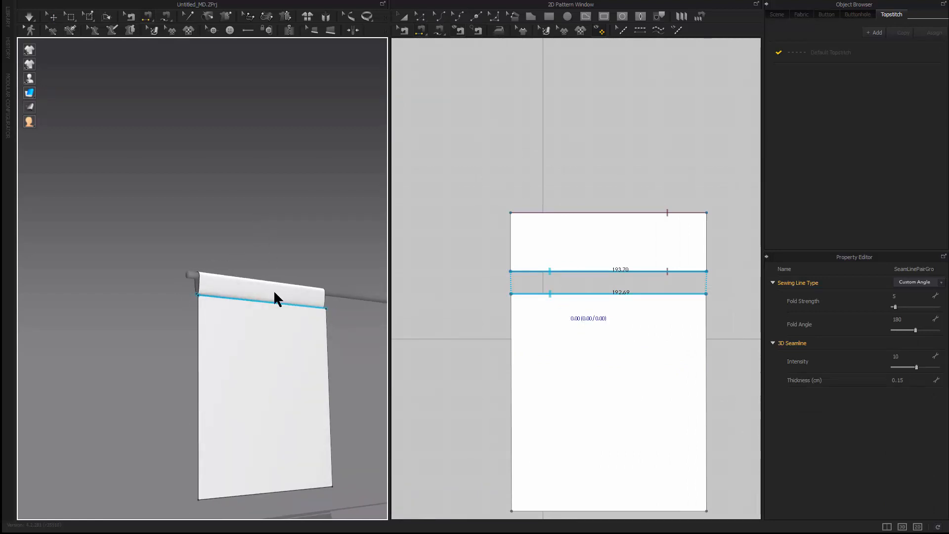
key("space")
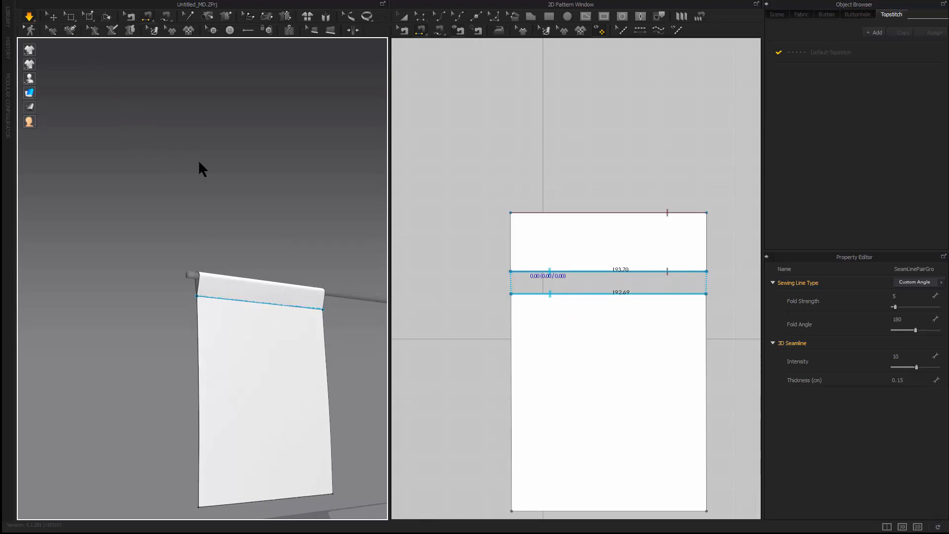
- With the simulation running, slide the free side of the loop along the bar toward the bar's near end, gathering the curtain into folds
right_click_drag(210, 184, 147, 189)
scroll(148, 186, "down", 1)
middle_click_drag(184, 135, 168, 127)
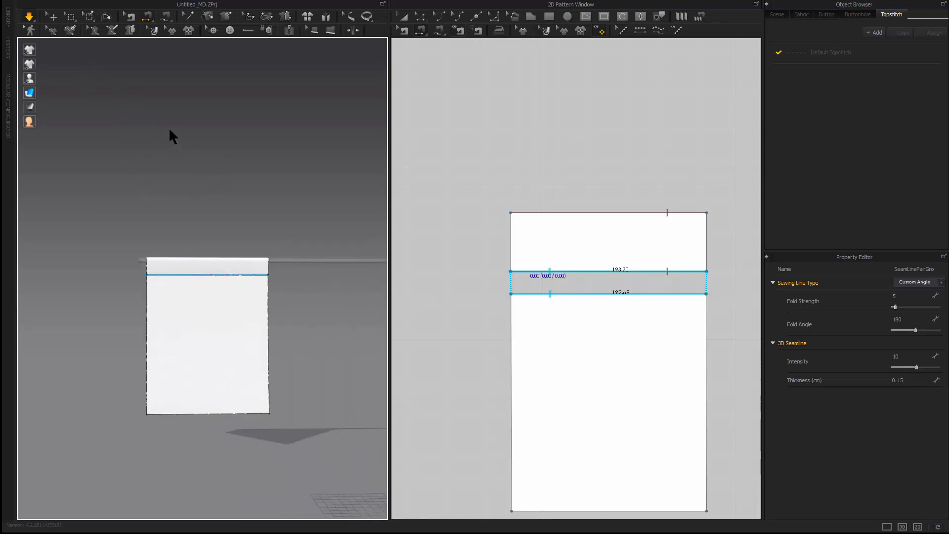
scroll(168, 127, "up", 2)
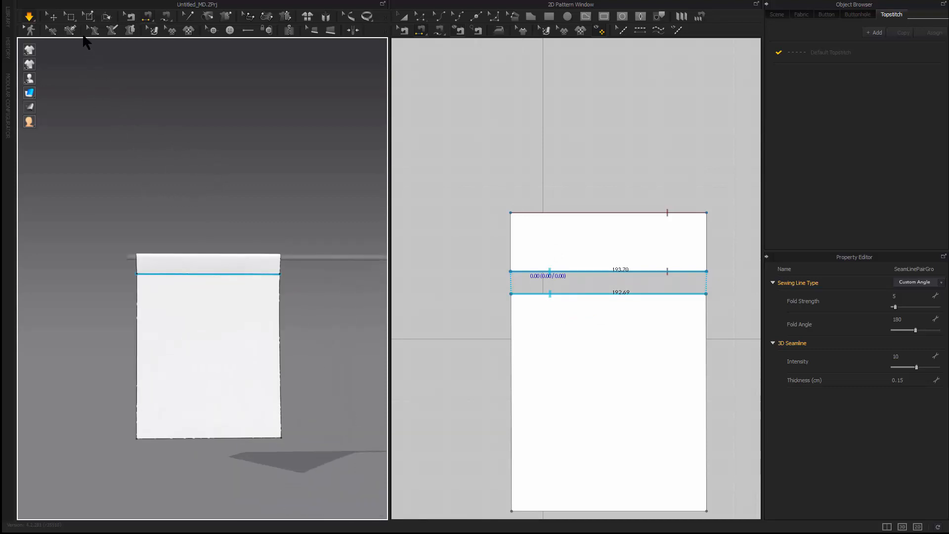
left_click(50, 19)
middle_click_drag(215, 145, 216, 133)
scroll(224, 148, "up", 2)
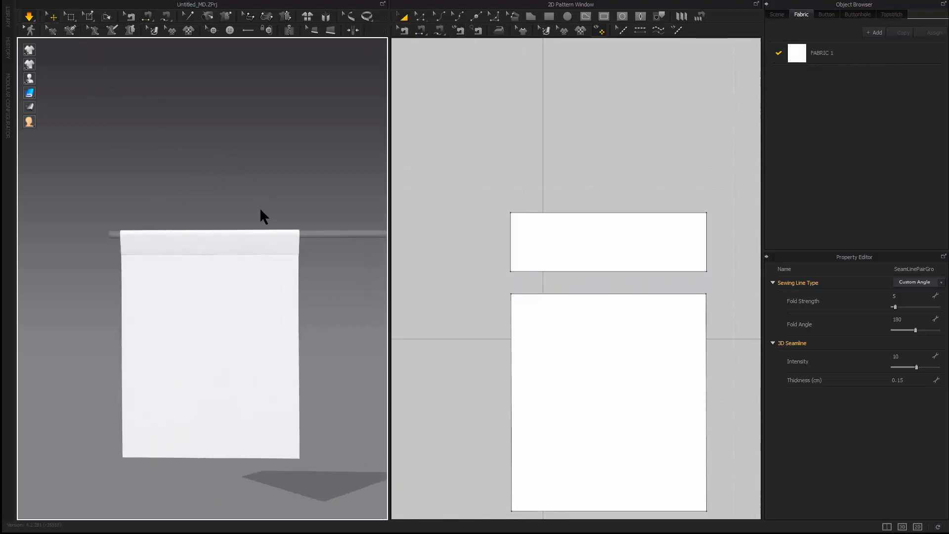
left_click_drag(287, 232, 149, 212)
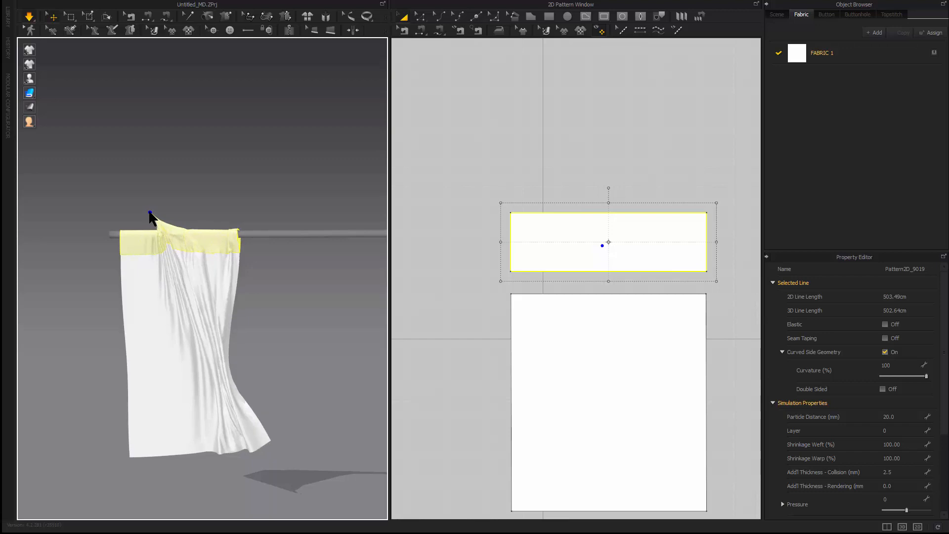
left_click_drag(209, 231, 182, 225)
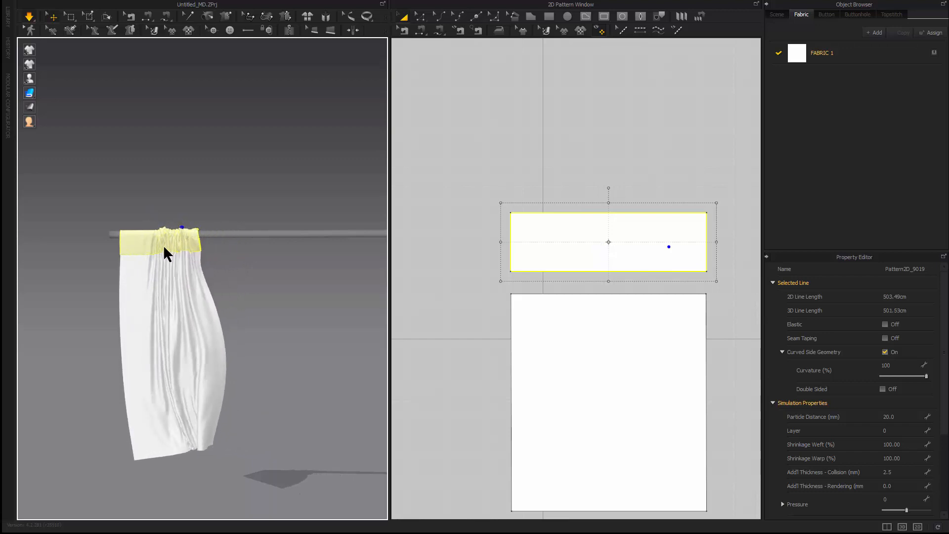
- Adjust the loop's edge at the bar's end and bunch the flat section beside it into matching folds
scroll(155, 413, "down", 5)
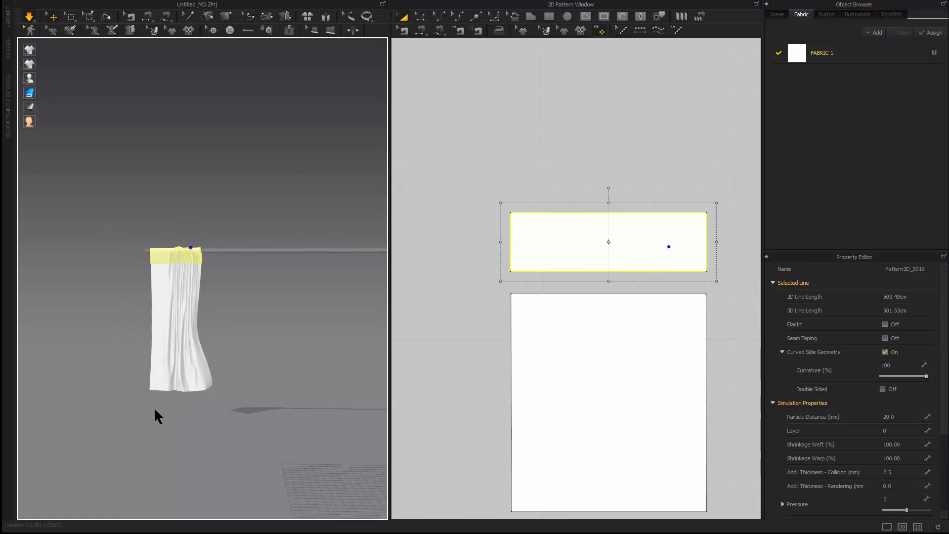
scroll(191, 415, "up", 2)
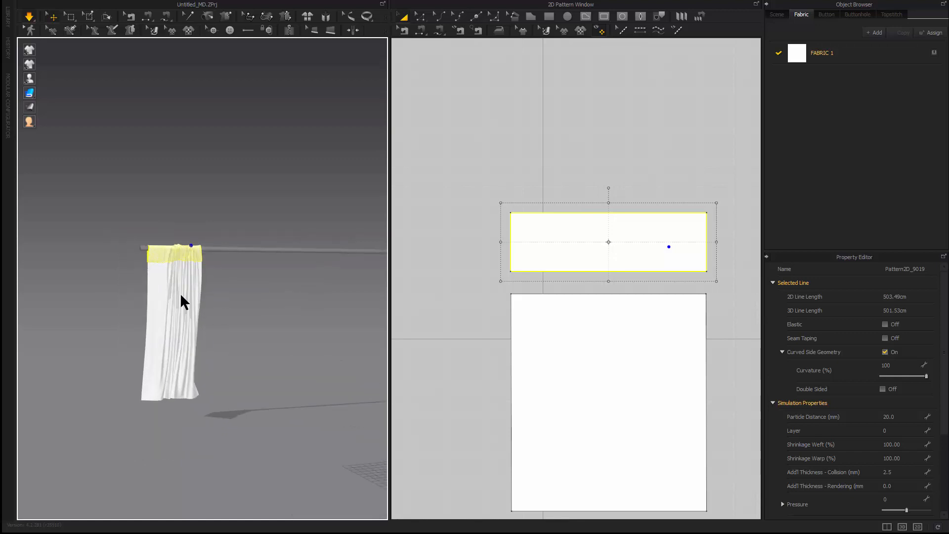
scroll(175, 292, "up", 4)
mouse_move(129, 238)
left_mouse_down()
mouse_move(149, 235)
mouse_move(132, 229)
left_mouse_up()
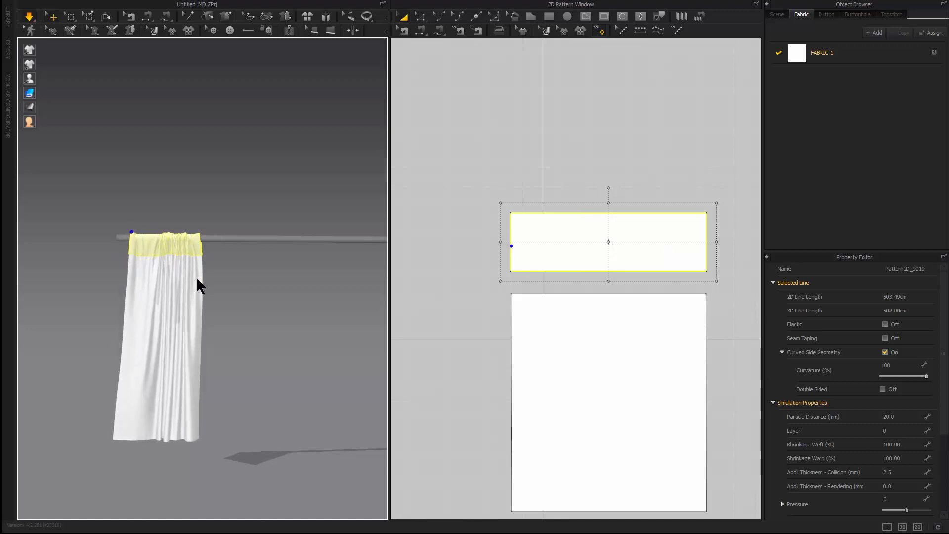
scroll(205, 297, "up", 3)
left_click(251, 281)
right_click_drag(242, 295, 207, 295)
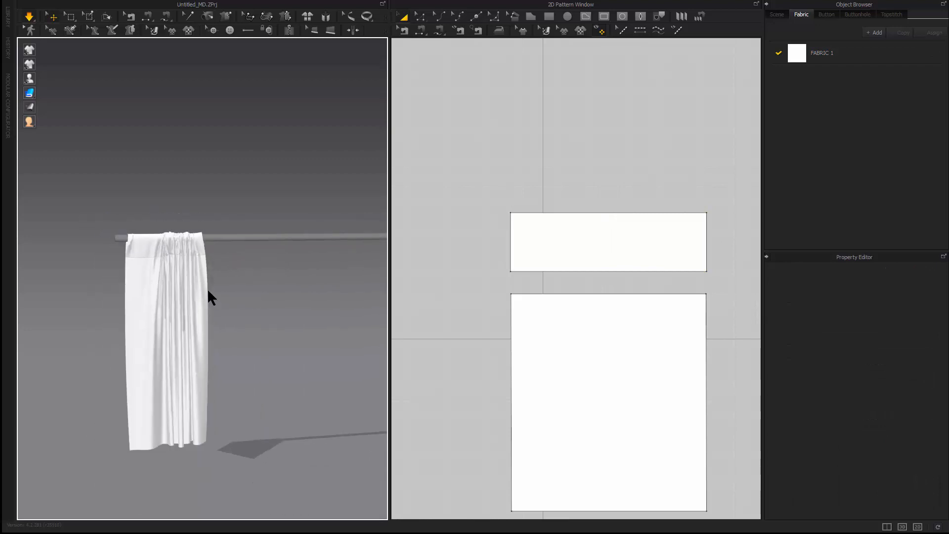
left_click(149, 230)
mouse_move(148, 223)
left_mouse_down()
mouse_move(138, 222)
mouse_move(160, 230)
left_mouse_up()
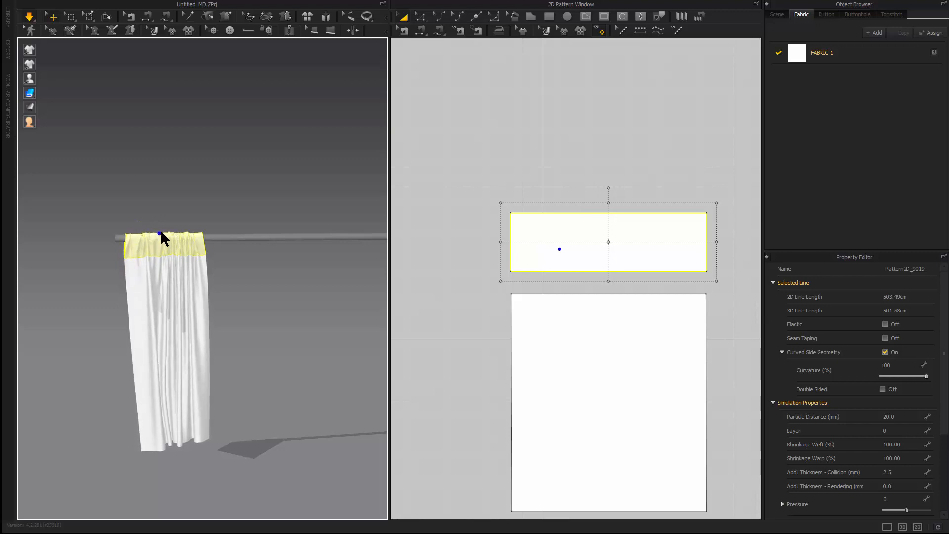
- Pin a point on the lower panel's inner side edge, roughly halfway down the curtain
mouse_move(172, 282)
right_mouse_down()
mouse_move(193, 288)
mouse_move(176, 403)
mouse_move(158, 333)
mouse_move(165, 296)
right_mouse_up()
scroll(193, 293, "up", 3)
scroll(192, 292, "down", 4)
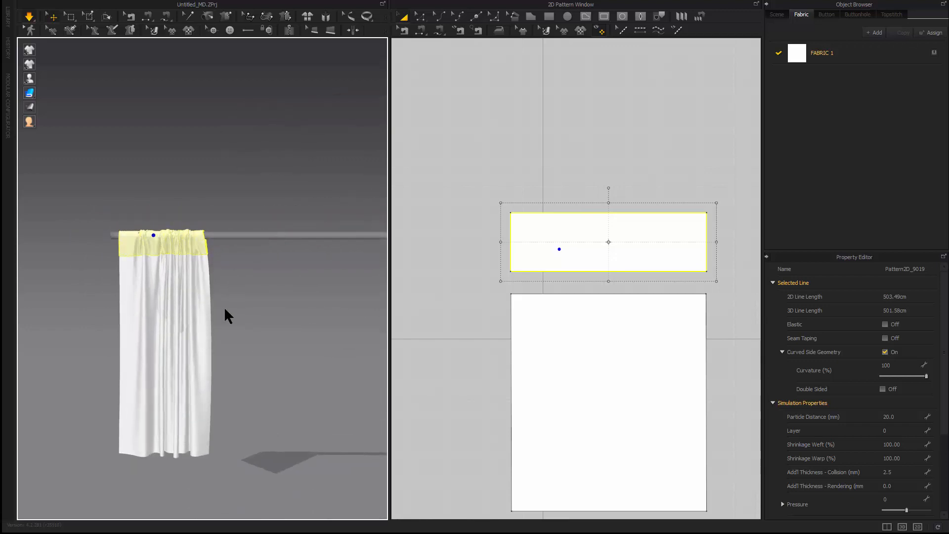
right_click_drag(214, 273, 230, 58)
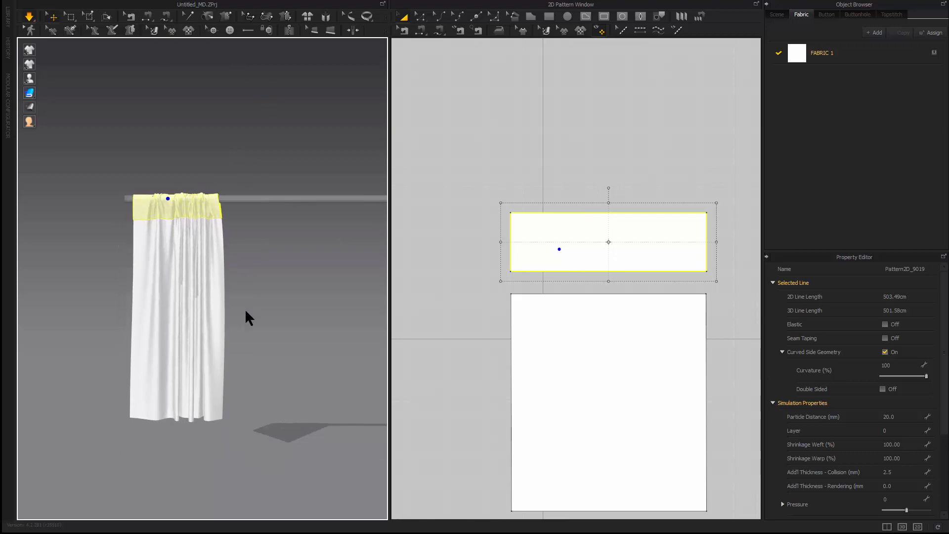
right_click_drag(246, 316, 218, 301)
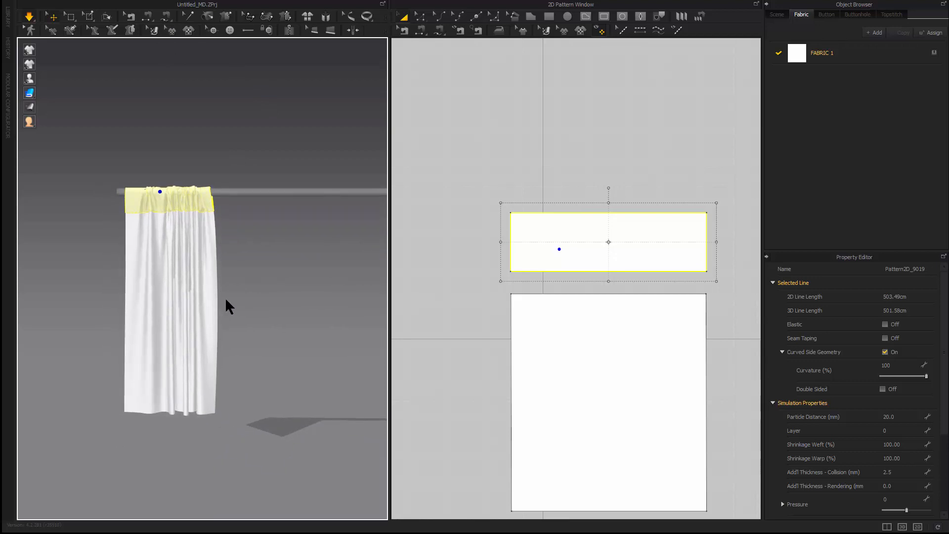
left_click(214, 305)
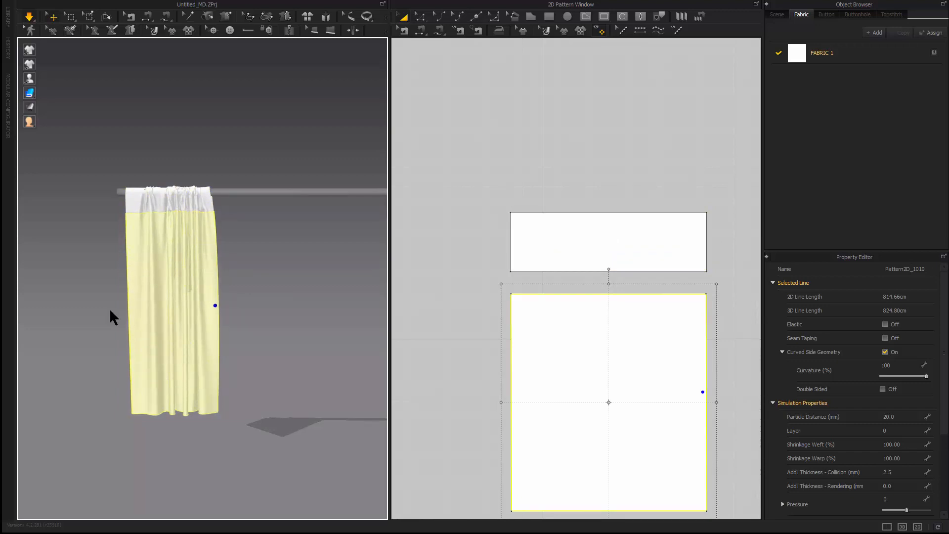
scroll(249, 287, "up", 8)
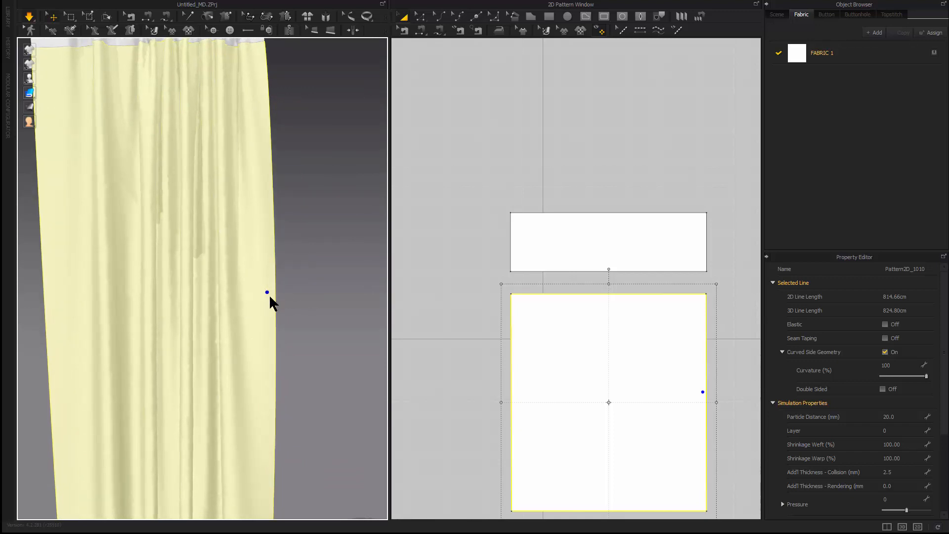
left_click(275, 294)
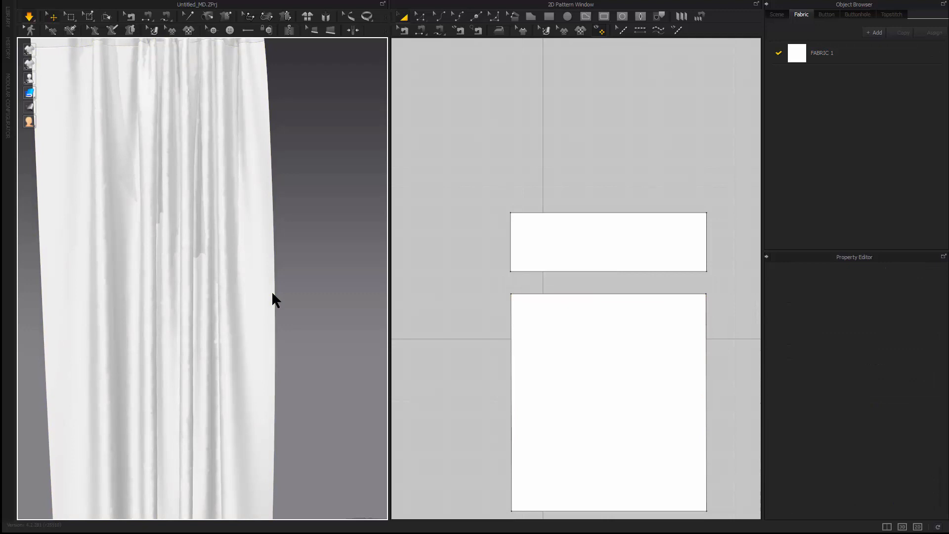
- Examine the pinned point on the panel's side edge up close and the surrounding folds
right_click_drag(259, 302, 301, 311, "alt")
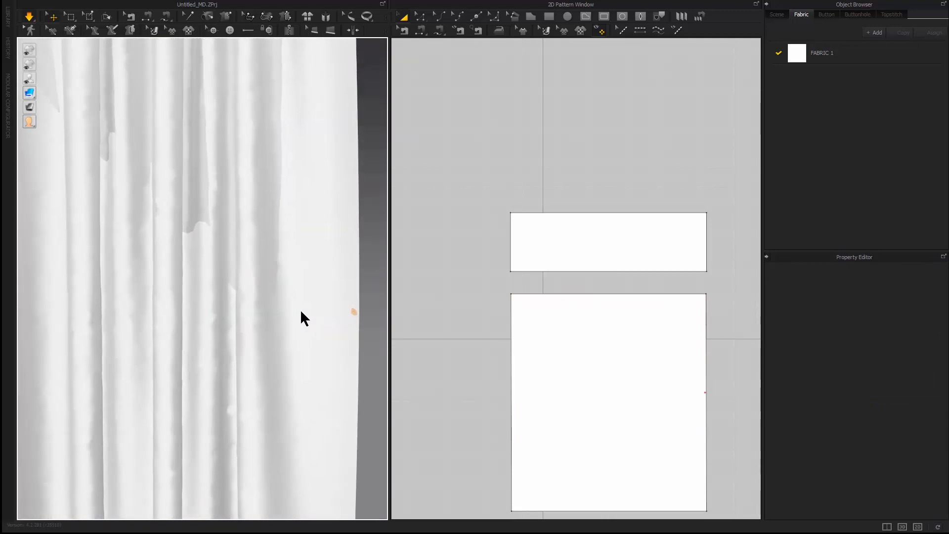
middle_click_drag(300, 310, 239, 298, "alt")
right_click_drag(239, 298, 297, 306, "alt")
middle_click_drag(297, 306, 253, 296, "alt")
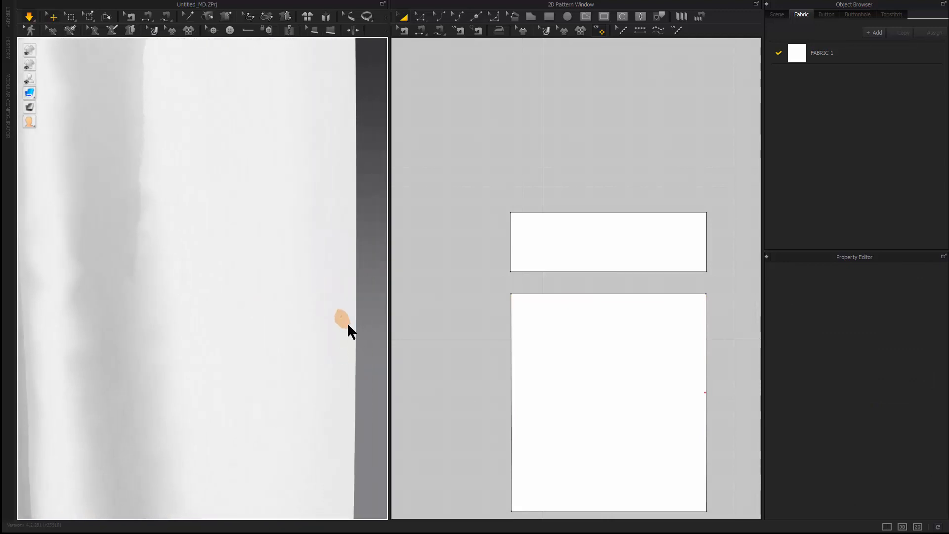
right_click_drag(317, 336, 160, 305, "alt")
middle_click_drag(171, 304, 220, 322, "alt")
right_click_drag(237, 321, 270, 319, "alt")
scroll(275, 324, "up", 2)
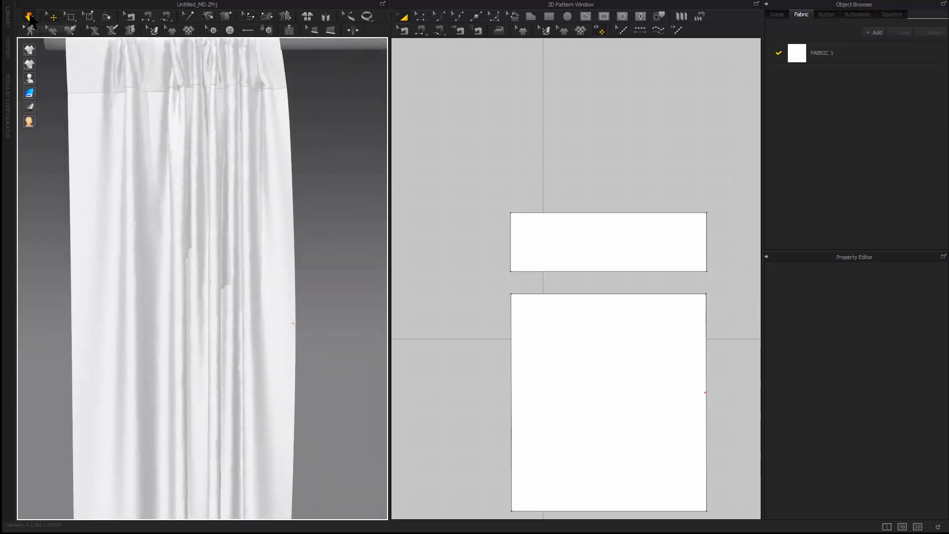
- Pull the pinned point sideways across the panel toward the opposite edge to draw the curtain together at mid-height
right_click_drag(287, 286, 234, 266, "alt")
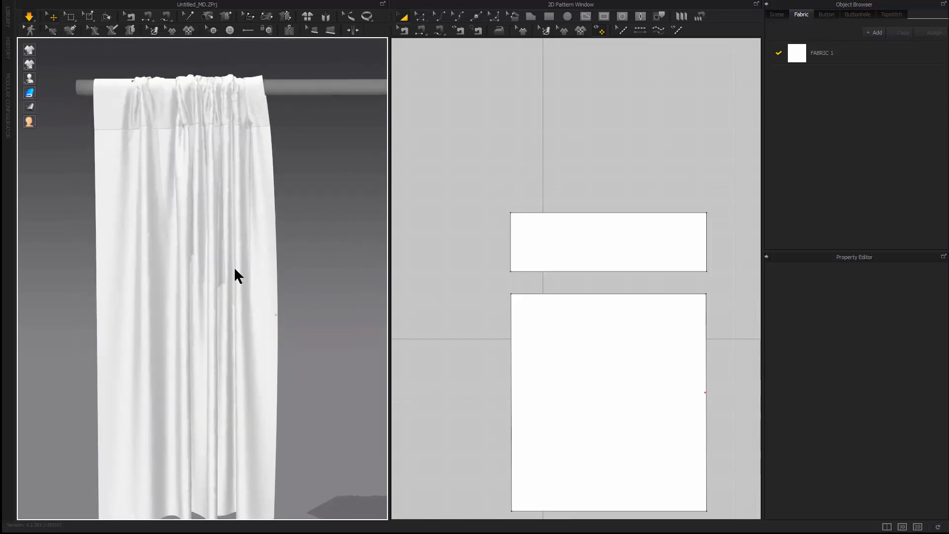
middle_click_drag(236, 275, 254, 241, "alt")
right_click_drag(256, 245, 307, 284, "alt")
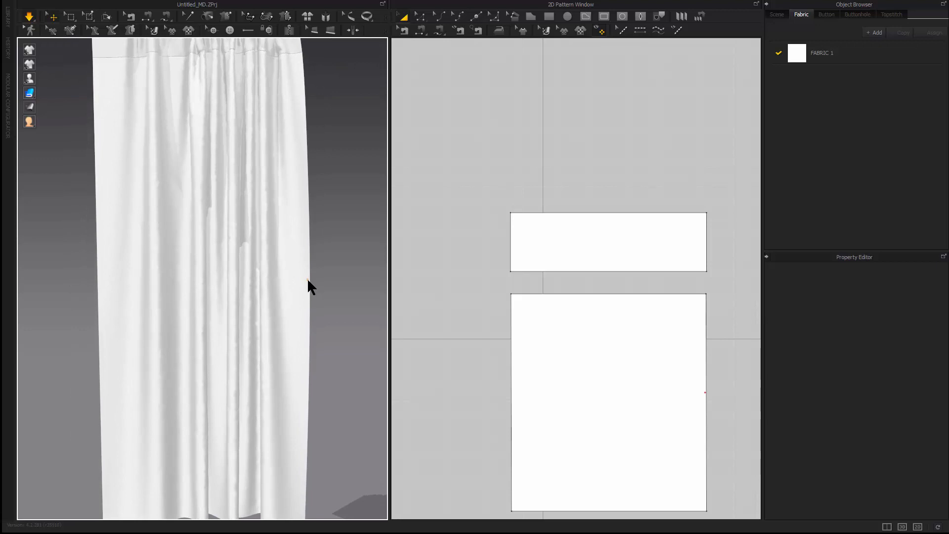
left_click_drag(308, 279, 302, 279)
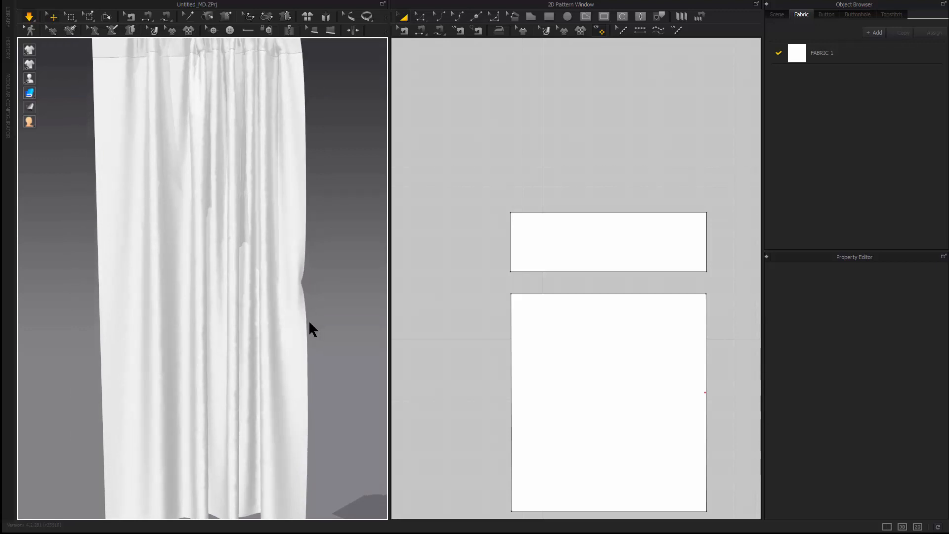
right_click_drag(295, 303, 331, 280, "alt")
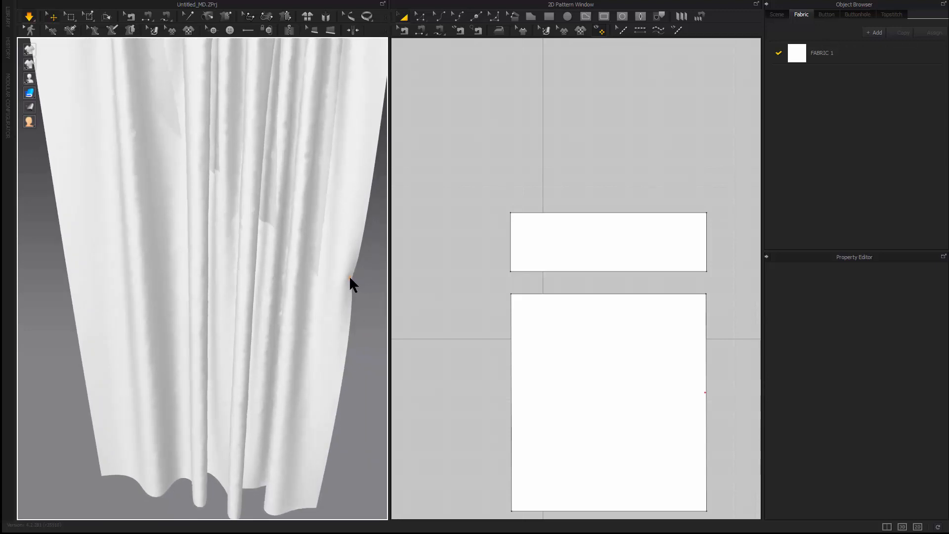
left_click_drag(349, 276, 159, 240)
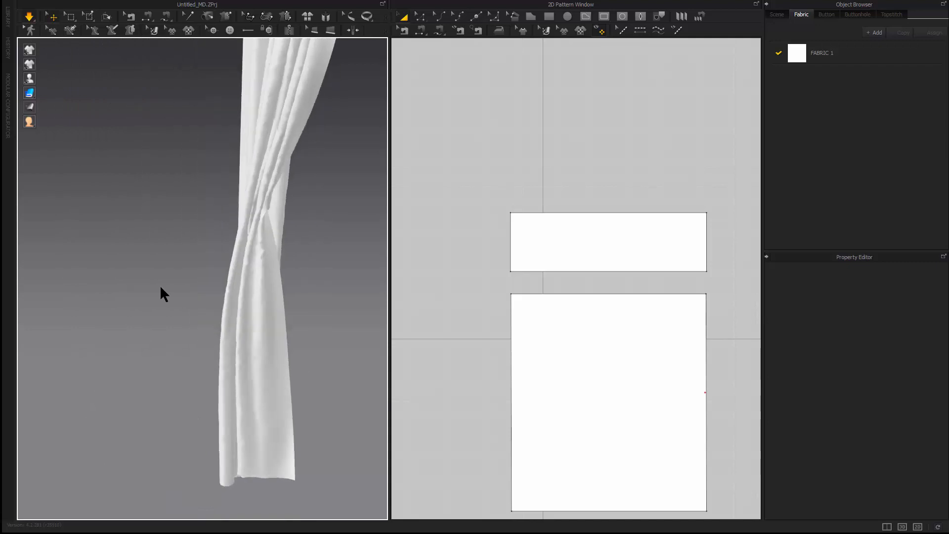
- Pull the lower panel's fabric toward the curtain's outer edge at mid-height to tighten the drawn-aside folds
scroll(221, 288, "down", 6)
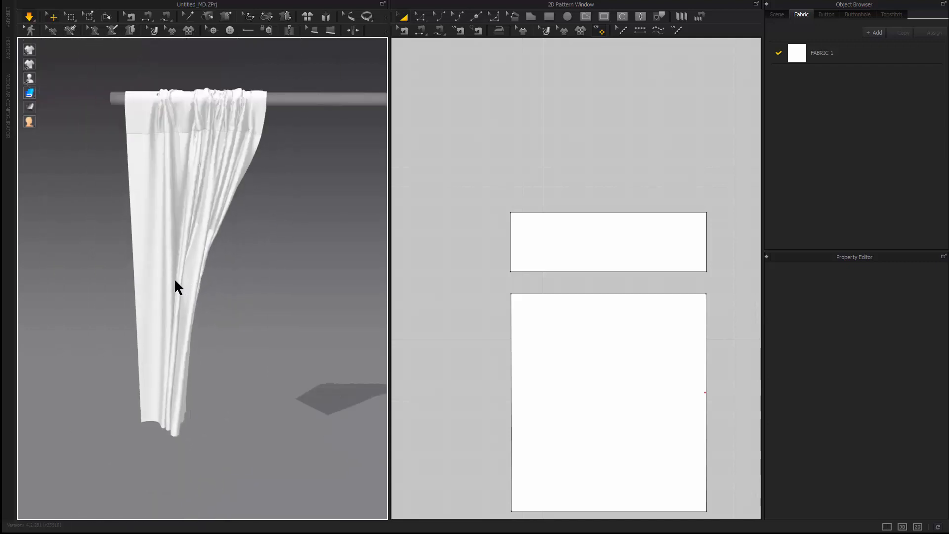
left_click(184, 276)
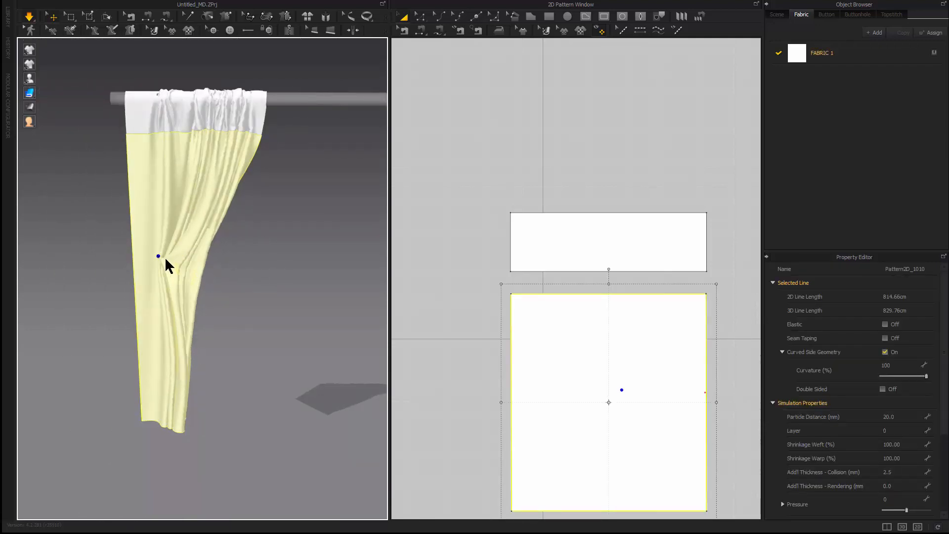
left_click_drag(190, 275, 152, 267)
left_click(259, 318)
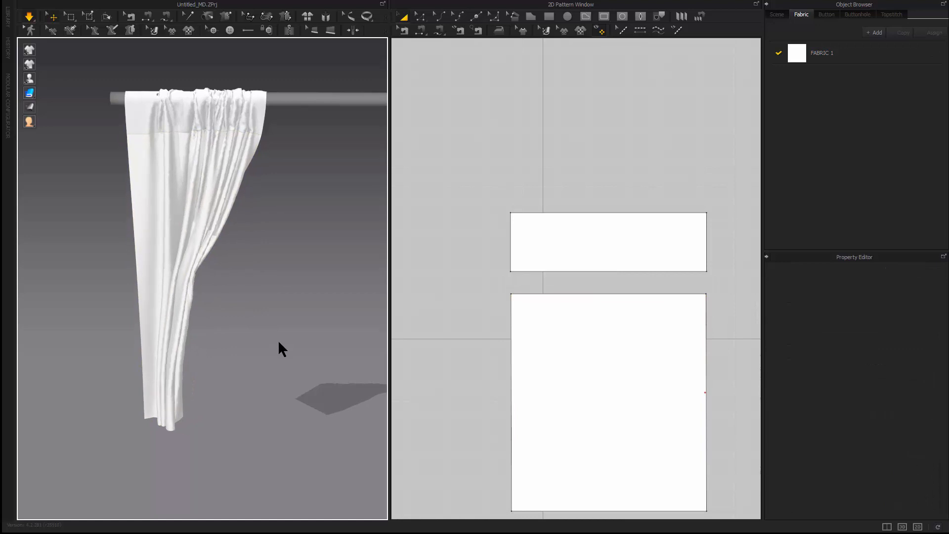
scroll(287, 354, "down", 5)
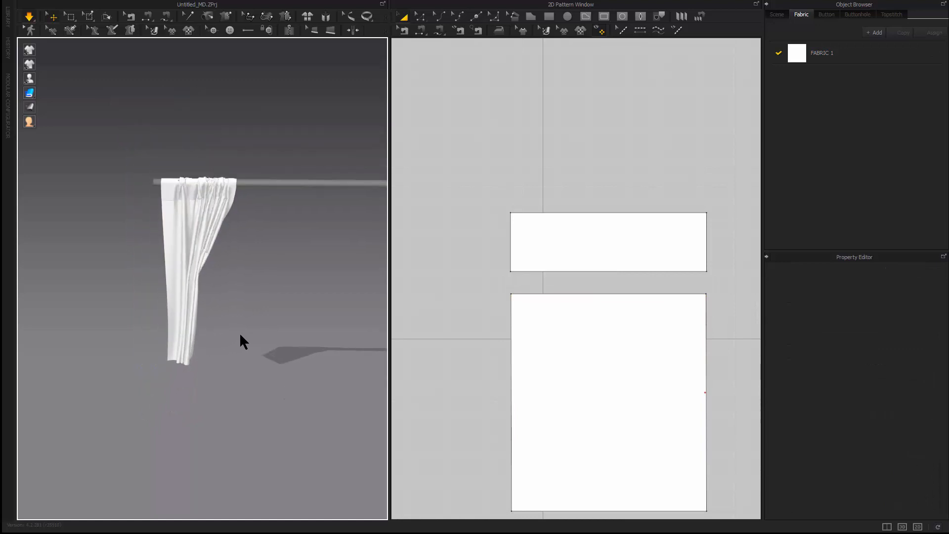
right_click_drag(260, 333, 219, 296)
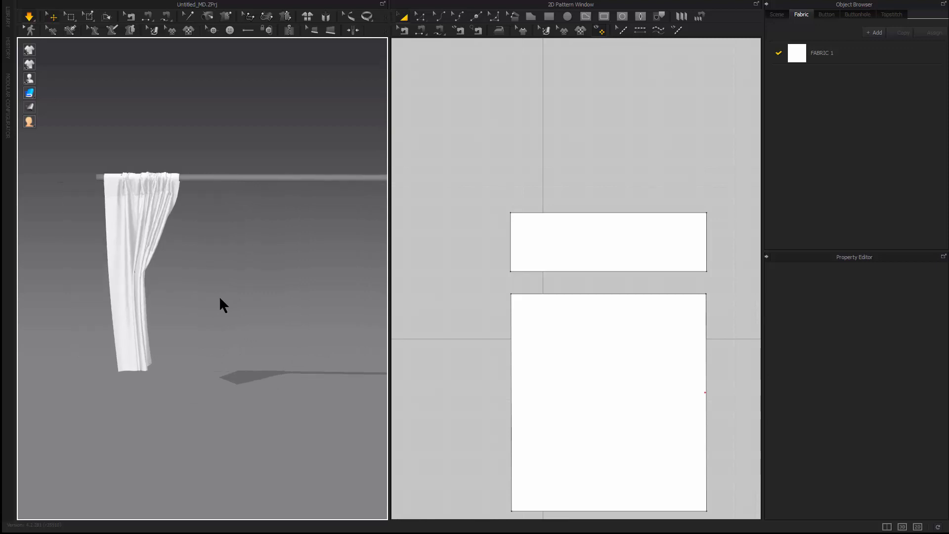
- Stop the simulation and move the lower panel's bottom edge downward in the 2D pattern to lengthen the curtain
middle_click_drag(573, 456, 543, 375)
key("z")
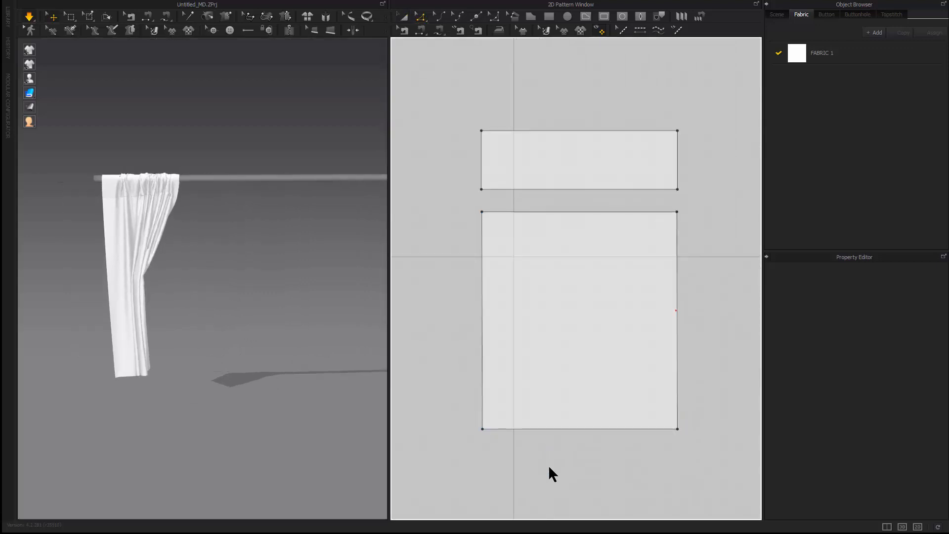
middle_click_drag(548, 463, 528, 369)
scroll(528, 375, "down", 4)
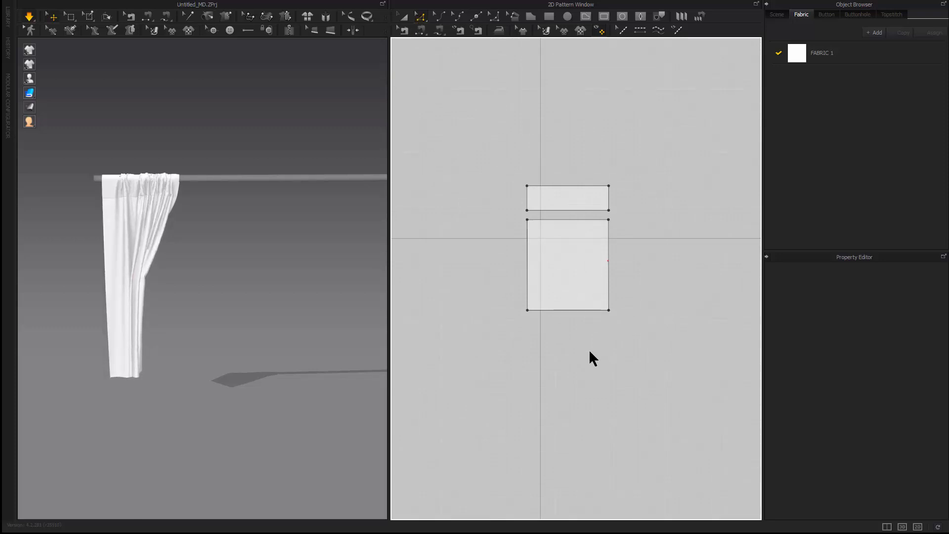
left_click(571, 310)
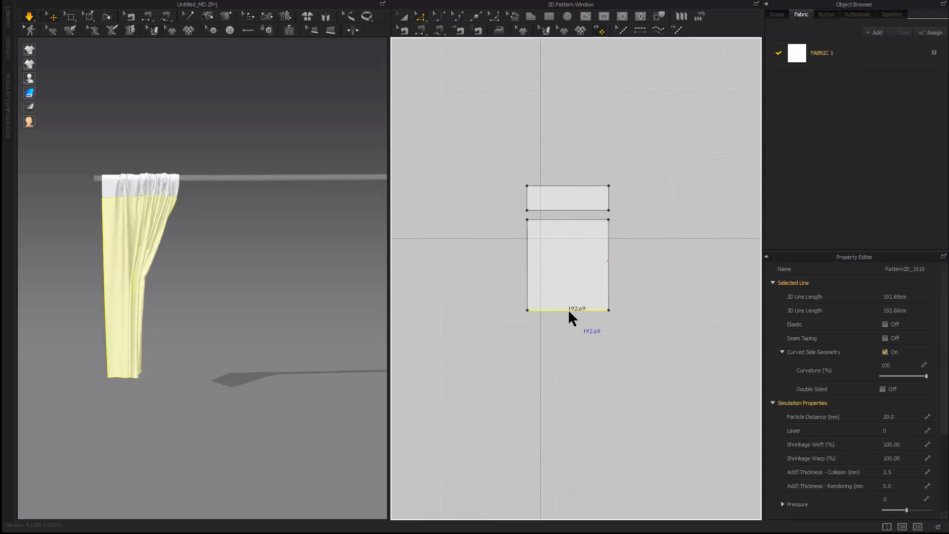
left_click(565, 331)
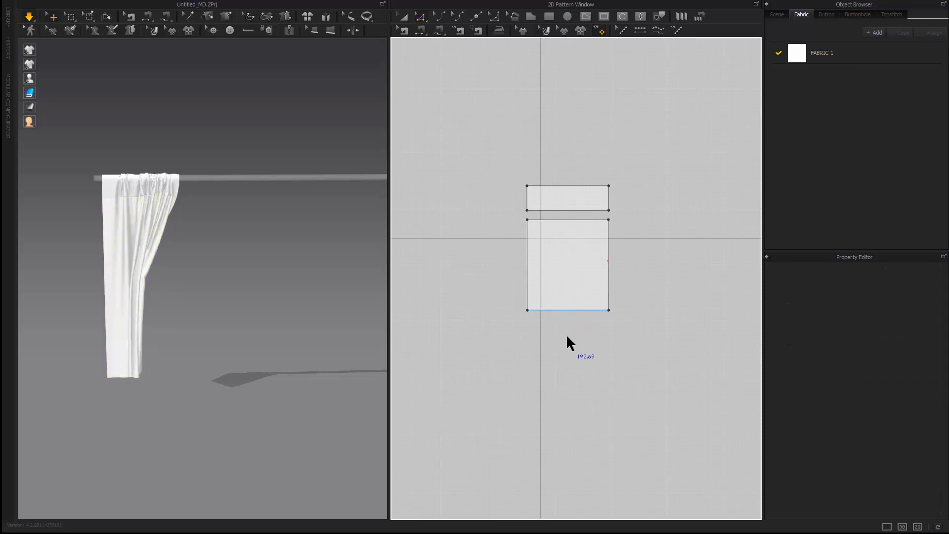
left_click(30, 18)
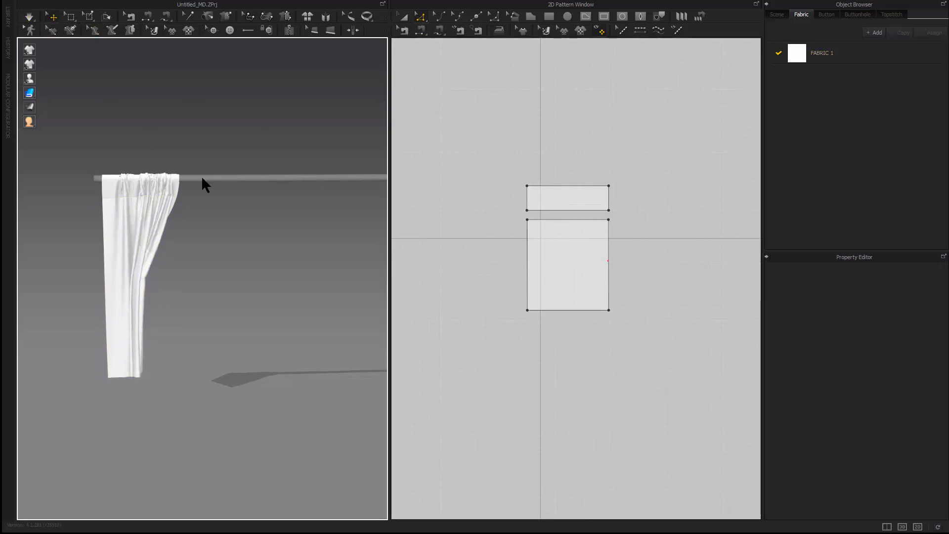
middle_click_drag(200, 176, 204, 157)
left_click(565, 310)
left_click(565, 326)
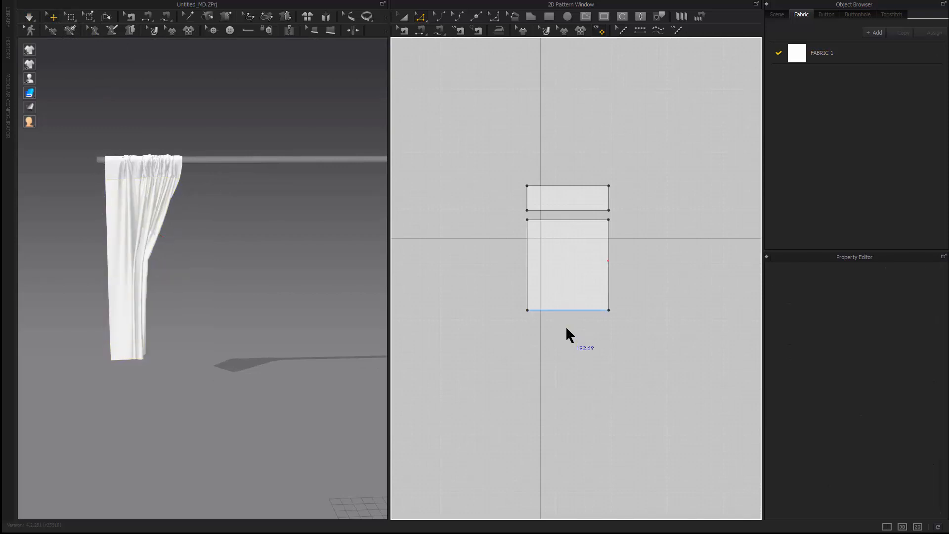
left_click_drag(563, 310, 564, 336)
- Simulate the lengthened lower panel and adjust the fabric near its bottom hem
right_click_drag(297, 395, 262, 343)
key("space")
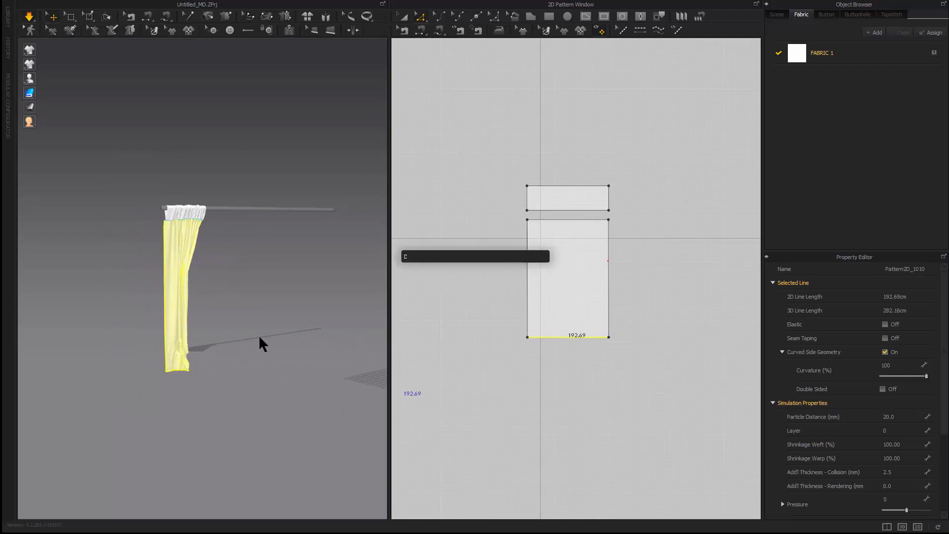
scroll(149, 390, "up", 5)
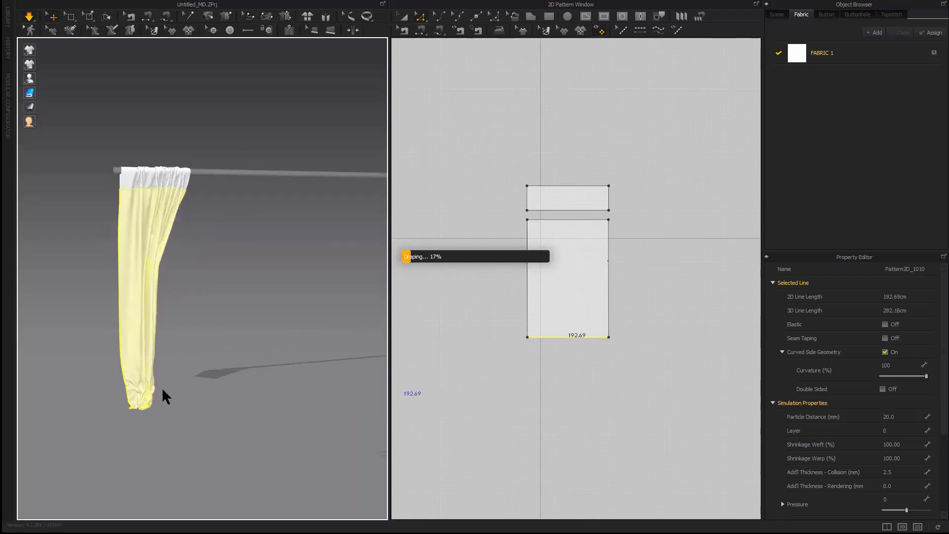
scroll(195, 391, "up", 5)
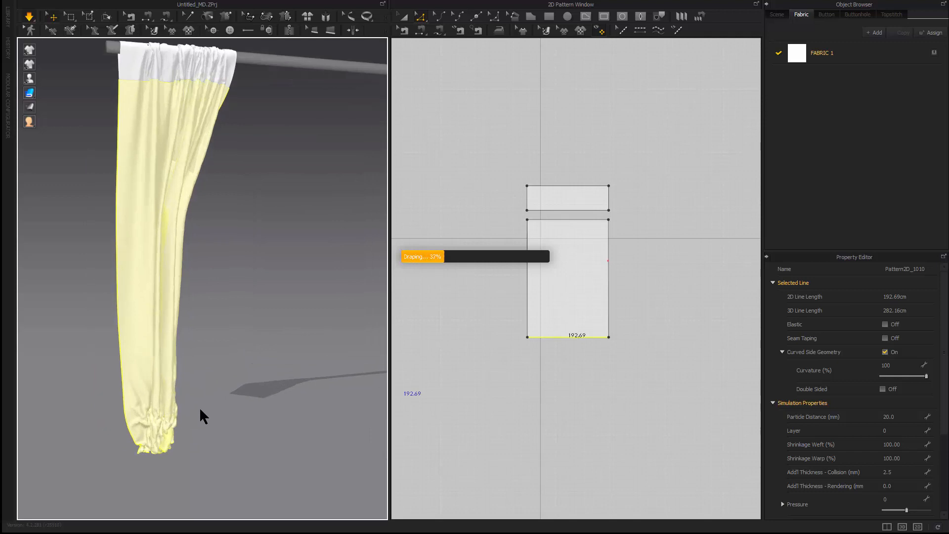
left_click(139, 438)
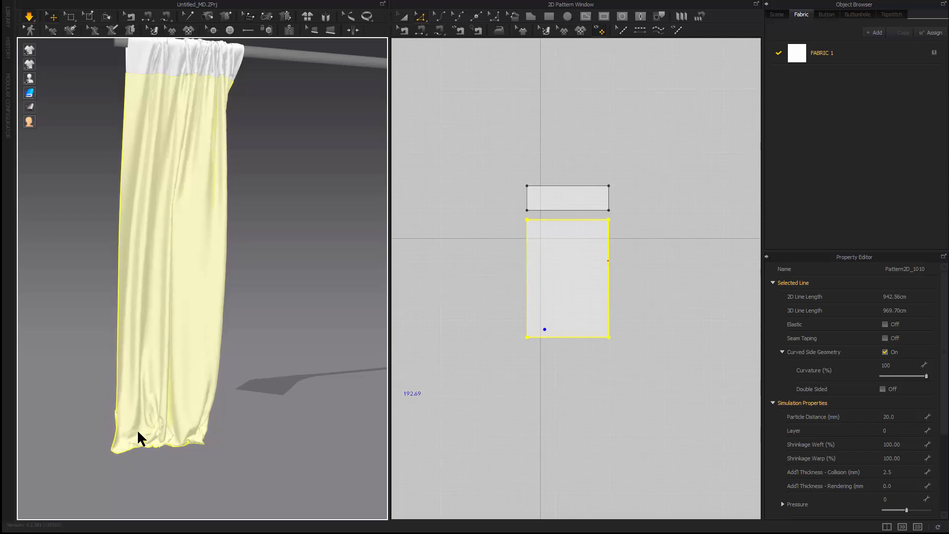
left_click(190, 463)
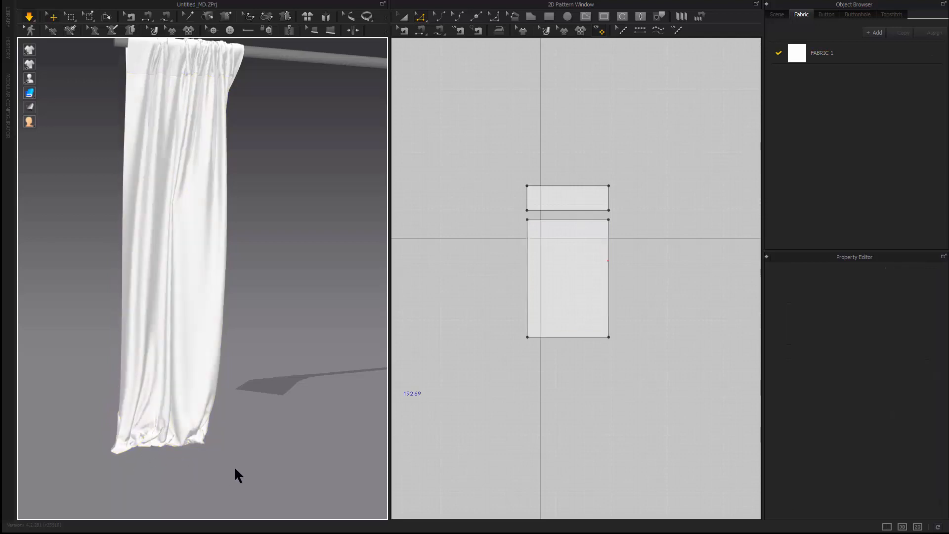
- Examine the lengthened curtain's drape, side folds and bottom hem from several angles
scroll(233, 466, "down", 5)
right_click_drag(182, 456, 165, 457)
scroll(166, 457, "up", 2)
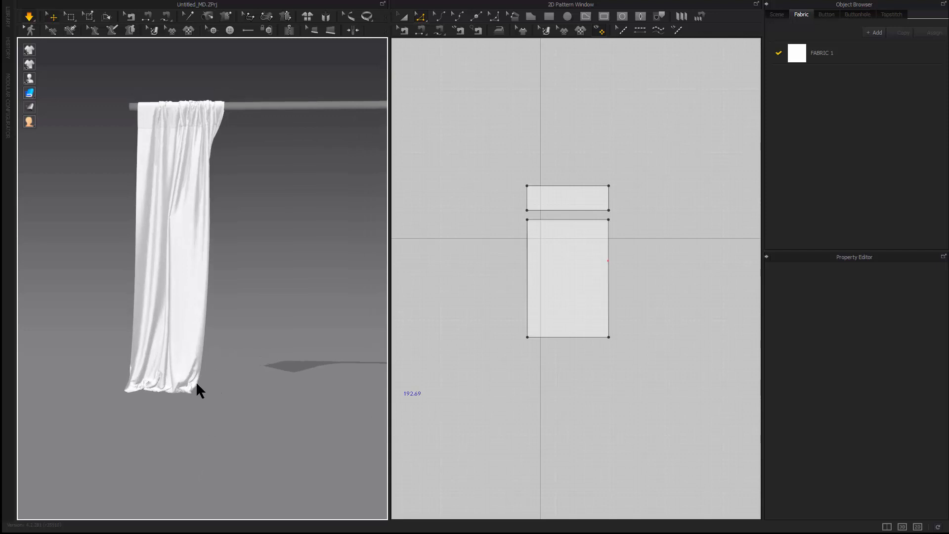
right_click_drag(196, 381, 218, 262)
middle_click_drag(217, 262, 236, 301)
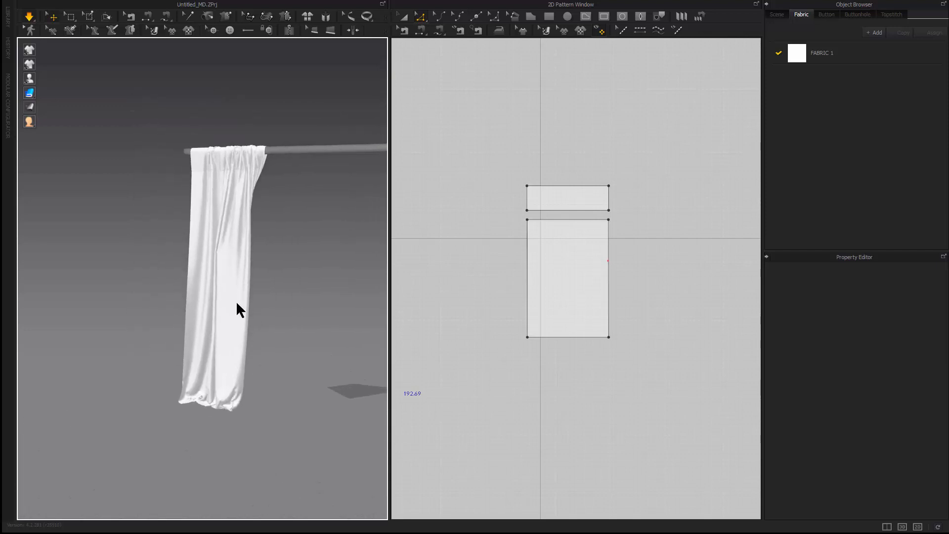
scroll(242, 289, "up", 3)
right_click_drag(242, 289, 266, 294)
scroll(266, 294, "up", 1)
scroll(236, 232, "up", 1)
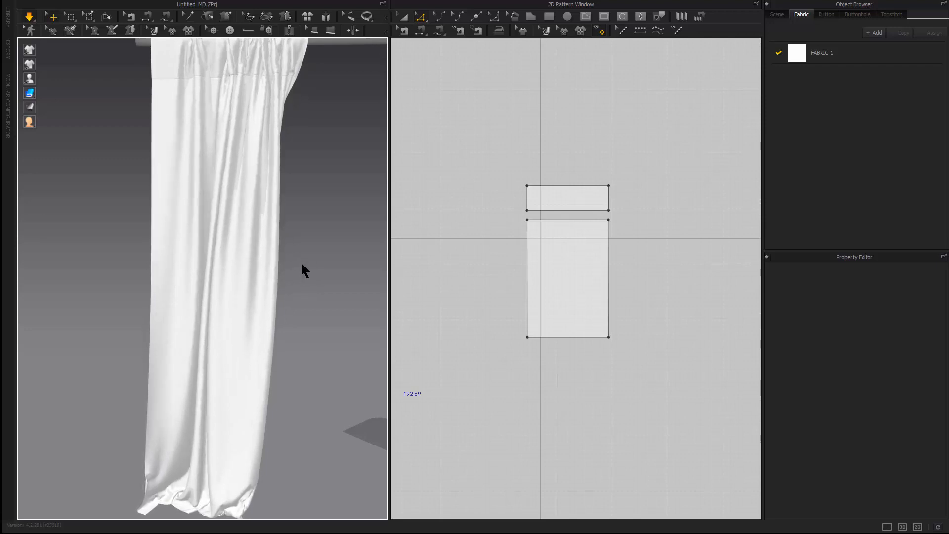
mouse_move(303, 269)
right_mouse_down()
mouse_move(224, 267)
mouse_move(299, 261)
right_mouse_up()
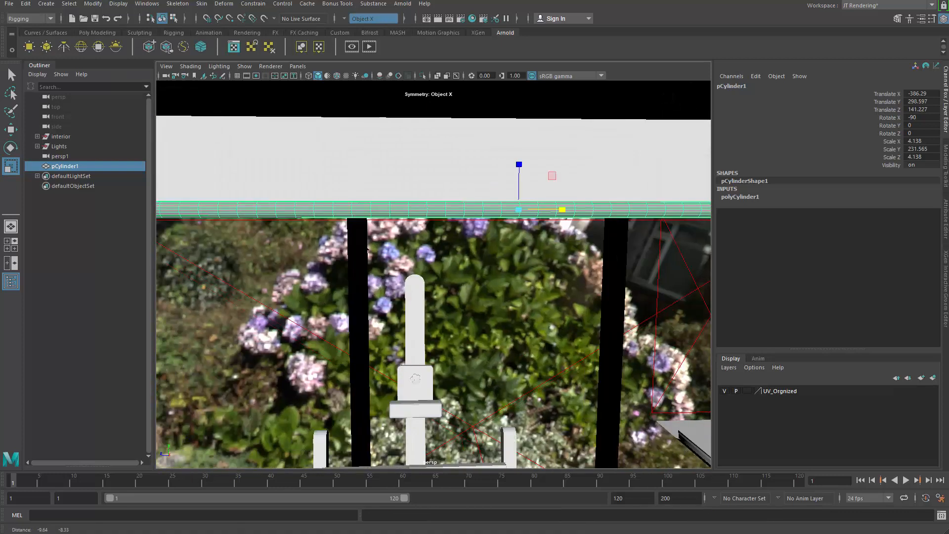
- Switch to Maya and create a polygon torus in the interior scene with the window bar
middle_click_drag(362, 239, 487, 119, "alt")
right_click_drag(487, 119, 328, 352, "alt")
middle_click_drag(328, 352, 372, 236, "alt")
key("space")
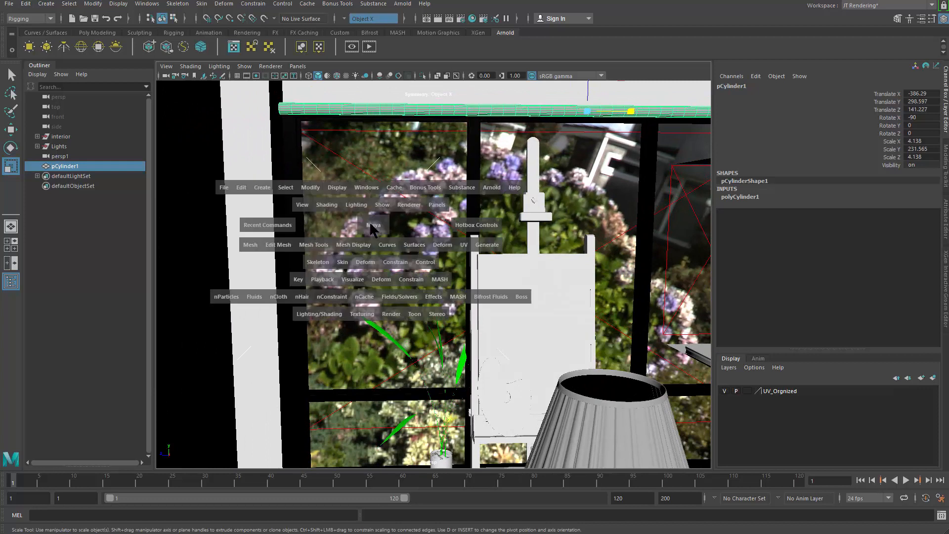
left_click(262, 187)
mouse_move(346, 218)
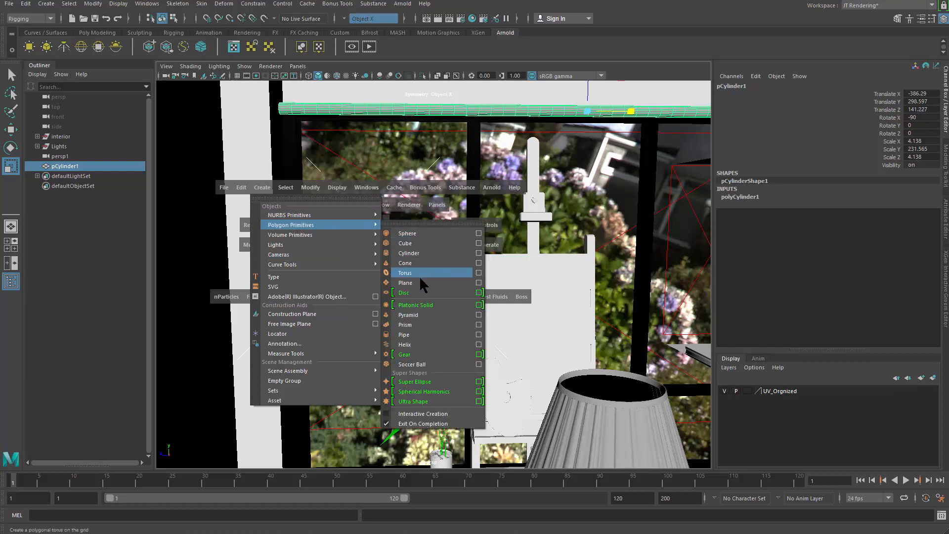
left_click(420, 271)
- Scale the torus uniformly to 12.882 and raise it above the room's furniture to a height of about 201
key("f")
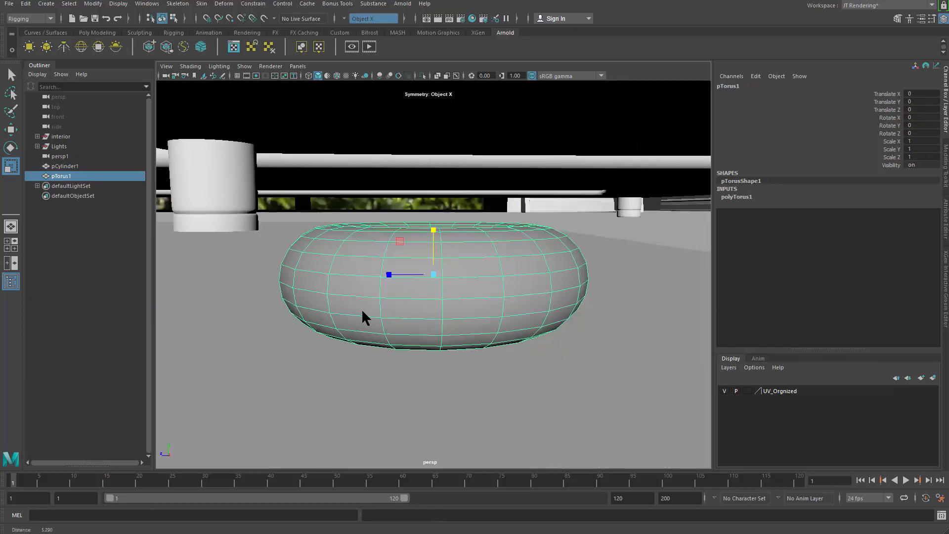
right_click_drag(361, 310, 241, 302, "alt")
left_click_drag(241, 302, 355, 188, "alt")
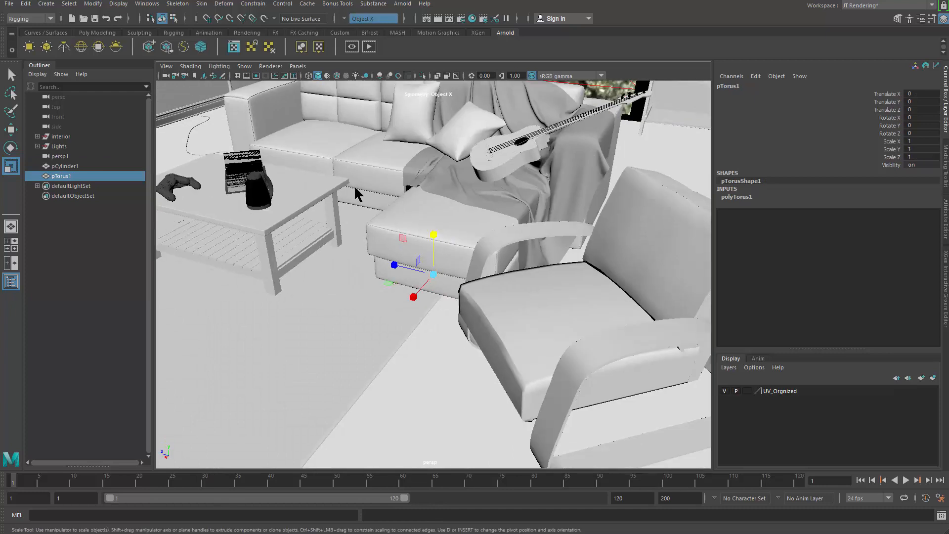
right_click_drag(358, 193, 390, 365, "alt")
key("w")
left_click_drag(423, 393, 321, 247)
key("r")
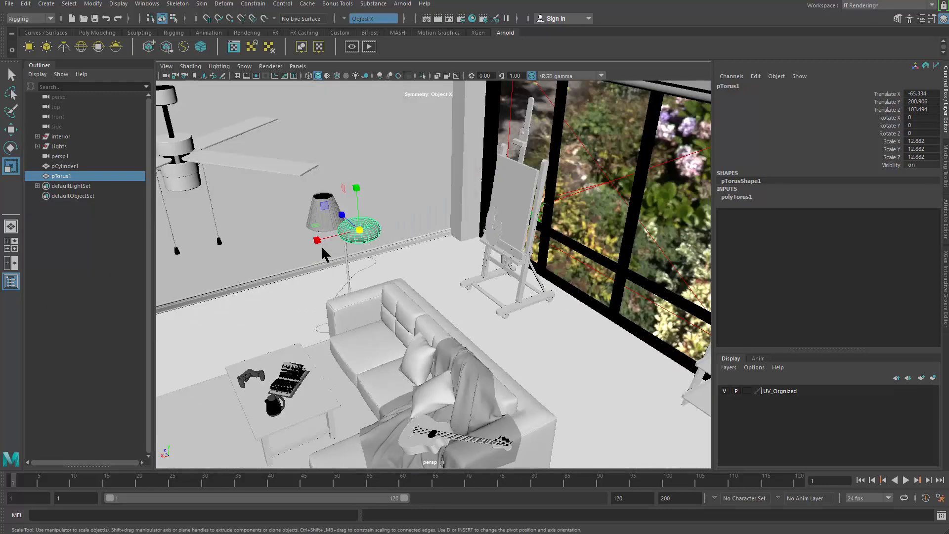
- Move the torus across the room to the window corner behind the easel, at about X -367 and Z 287
right_click_drag(322, 247, 300, 252, "alt")
key("w")
left_click_drag(300, 252, 552, 220, "alt")
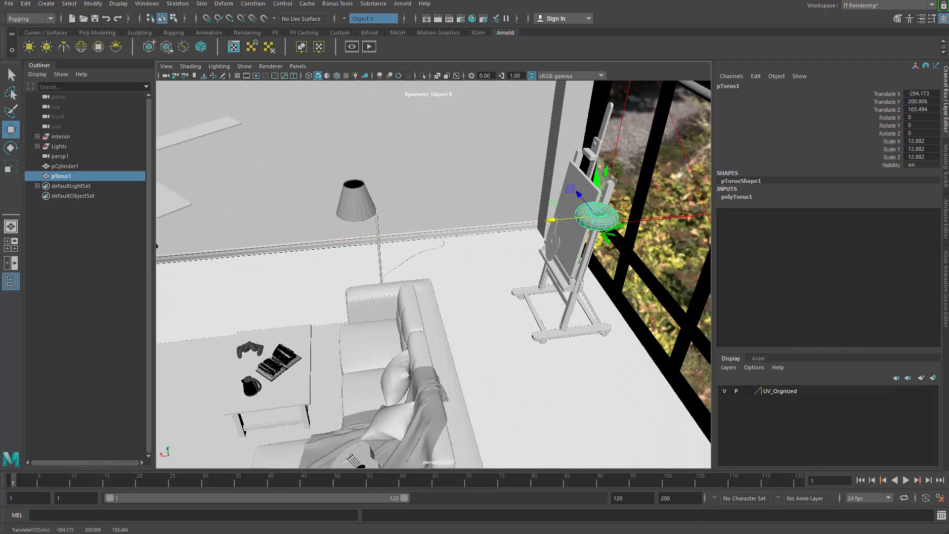
left_click_drag(575, 167, 537, 124)
key("f")
left_click_drag(515, 247, 401, 153, "alt")
right_click_drag(400, 153, 232, 150, "alt")
left_click_drag(275, 158, 501, 286, "alt")
left_click_drag(446, 211, 355, 163)
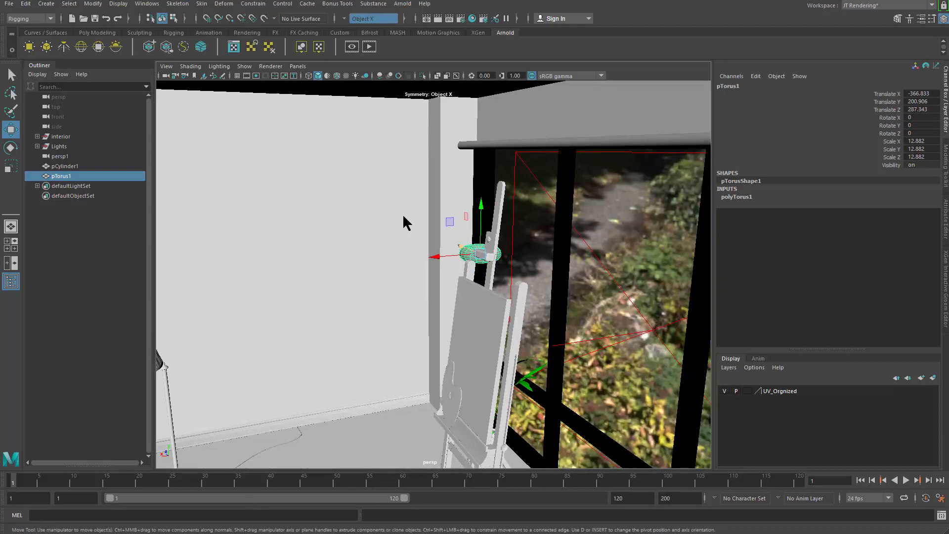
- Shift the torus inward from the window along X to about -353
left_click_drag(428, 256, 423, 257)
left_click_drag(423, 257, 465, 283, "alt")
right_click_drag(464, 283, 516, 285, "alt")
left_click_drag(403, 278, 397, 297, "alt")
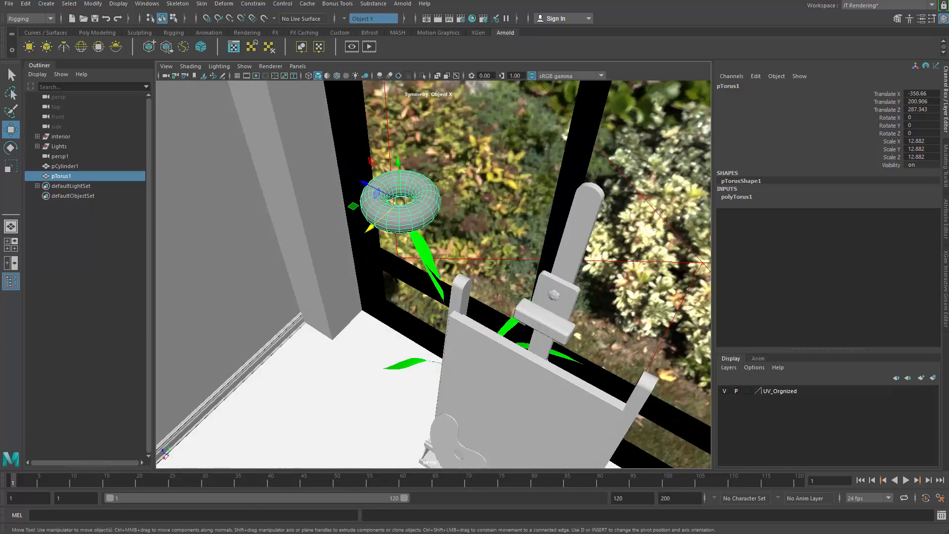
left_click_drag(381, 224, 658, 276)
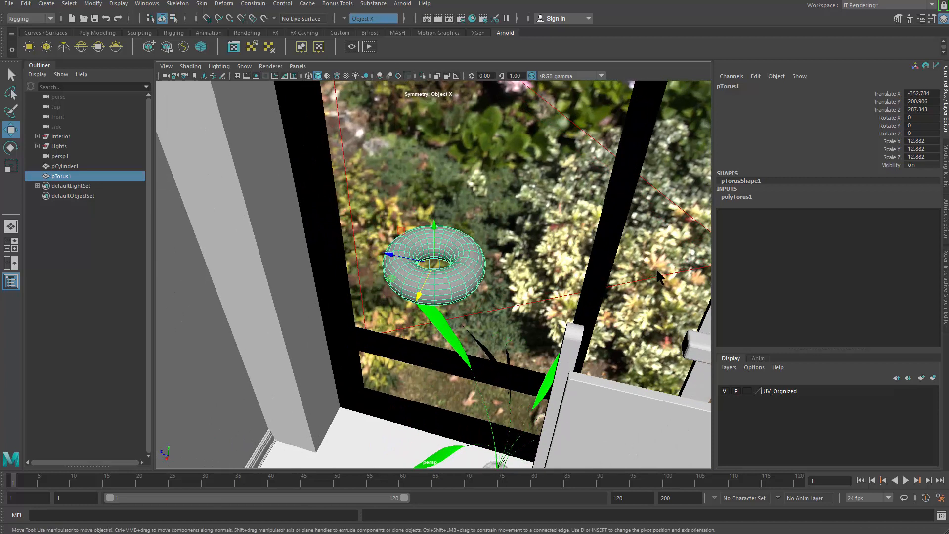
- Thin the torus by reducing its section radius to 0.22
left_click(743, 197)
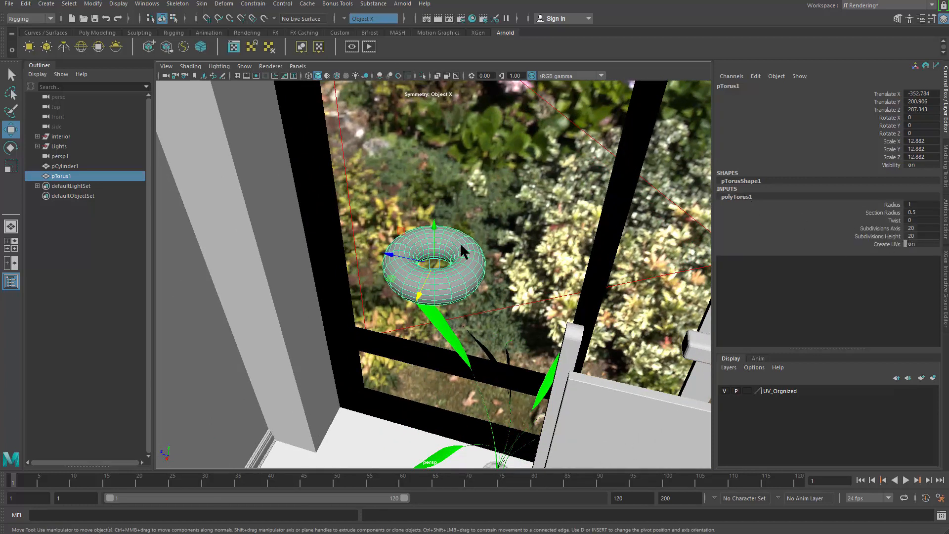
left_click_drag(463, 251, 710, 255, "alt")
left_click(885, 212)
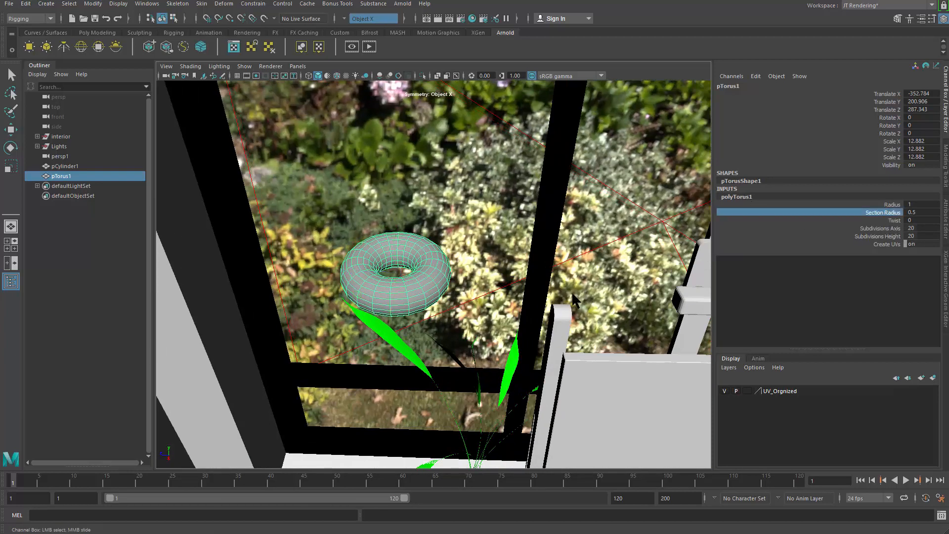
middle_click_drag(577, 301, 549, 304)
left_click_drag(549, 304, 664, 282, "alt")
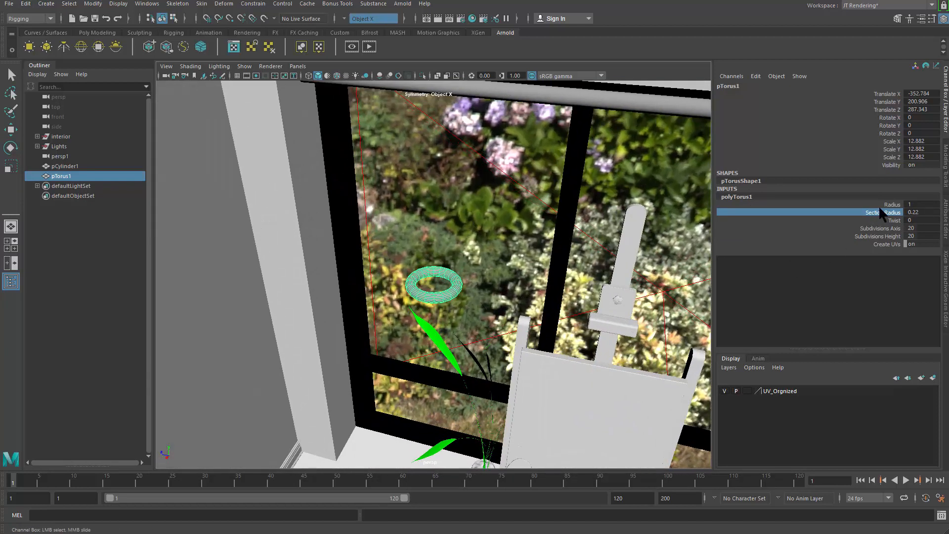
- Widen the torus to a radius of 1.68 and set its section radius to 0.27
left_click(892, 205)
middle_click_drag(386, 328, 419, 331)
left_click_drag(467, 280, 486, 242, "alt")
left_click(838, 213)
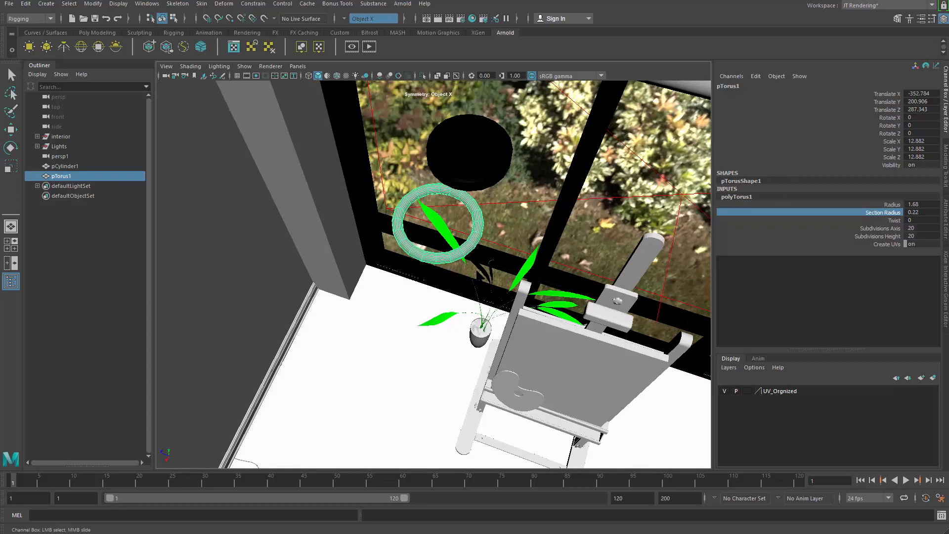
middle_click_drag(391, 237, 410, 237)
left_click_drag(386, 257, 488, 283, "alt")
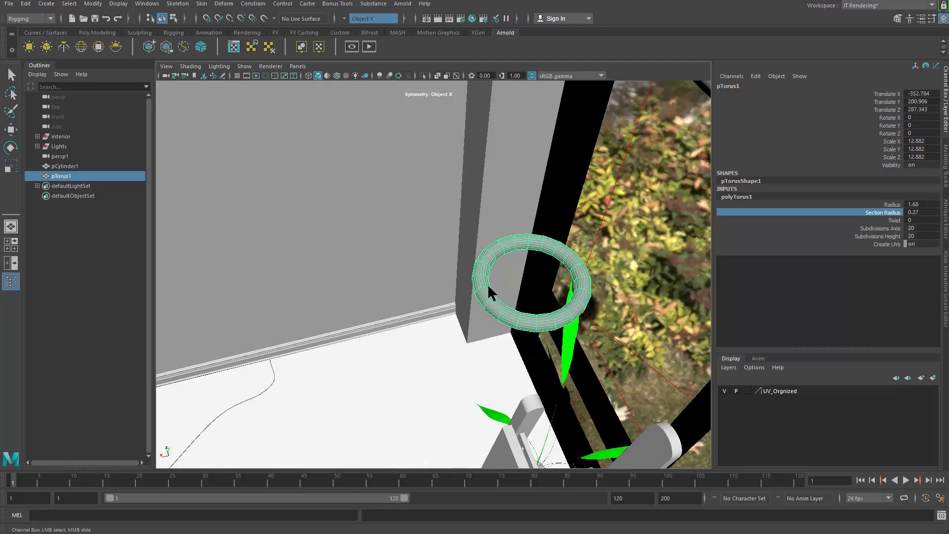
- Select the torus on its own and isolate it in the viewport
key("q")
right_click_drag(483, 265, 485, 283)
left_click_drag(477, 280, 509, 273, "alt")
left_click(534, 235)
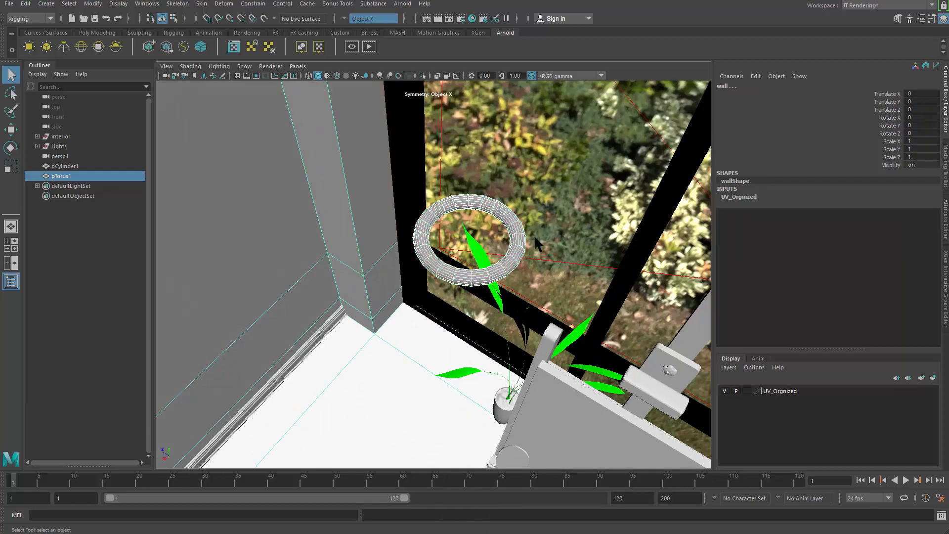
left_click(516, 228, "shift")
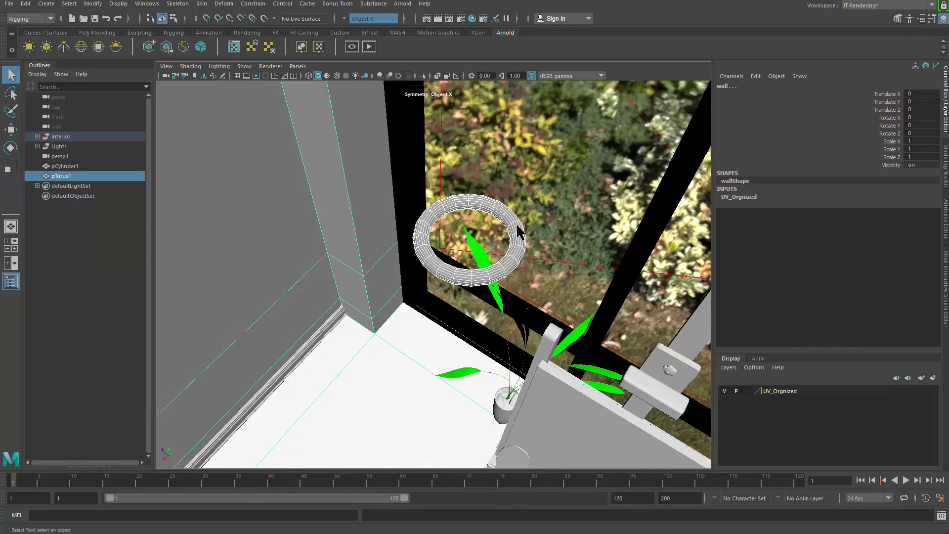
left_click(517, 235, "shift")
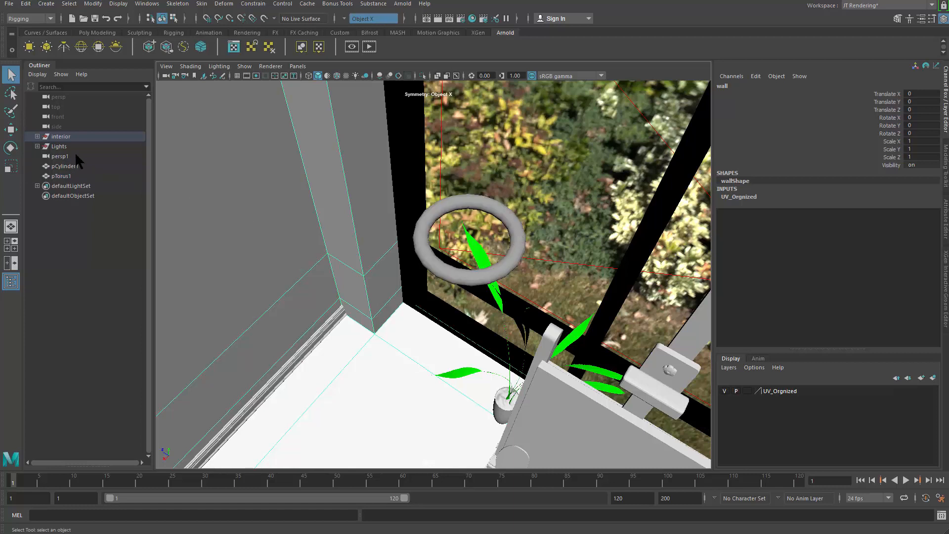
left_click(70, 176)
key("ctrl+1")
right_click_drag(436, 257, 453, 271, "alt")
mouse_move(452, 271)
left_mouse_down("alt")
mouse_move(438, 276)
mouse_move(459, 275)
mouse_move(443, 262)
left_mouse_up("alt")
- Delete the faces of one half of the torus, leaving a half ring, and return to object mode
right_click_drag(444, 264, 430, 281)
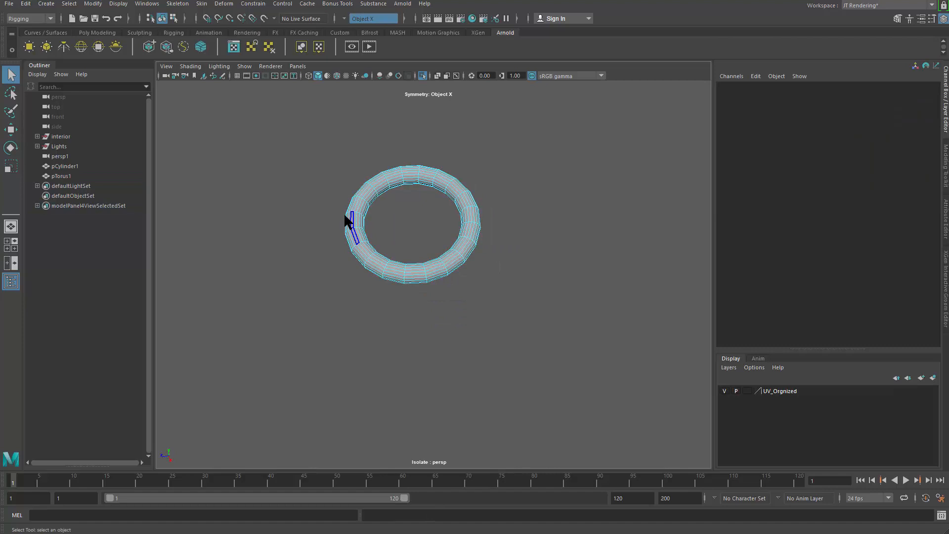
left_click_drag(346, 216, 332, 221, "alt")
left_click_drag(418, 285, 420, 290)
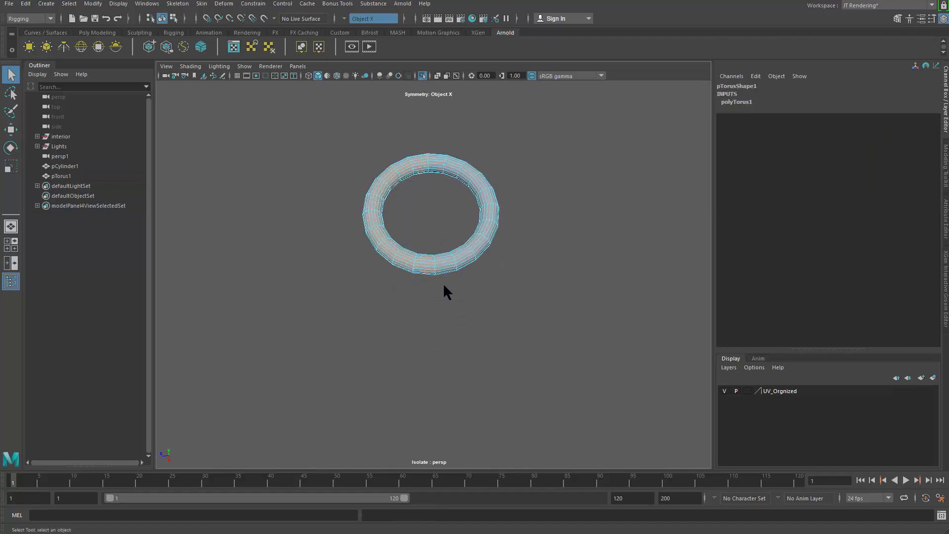
key("Delete")
right_click_drag(467, 236, 519, 189)
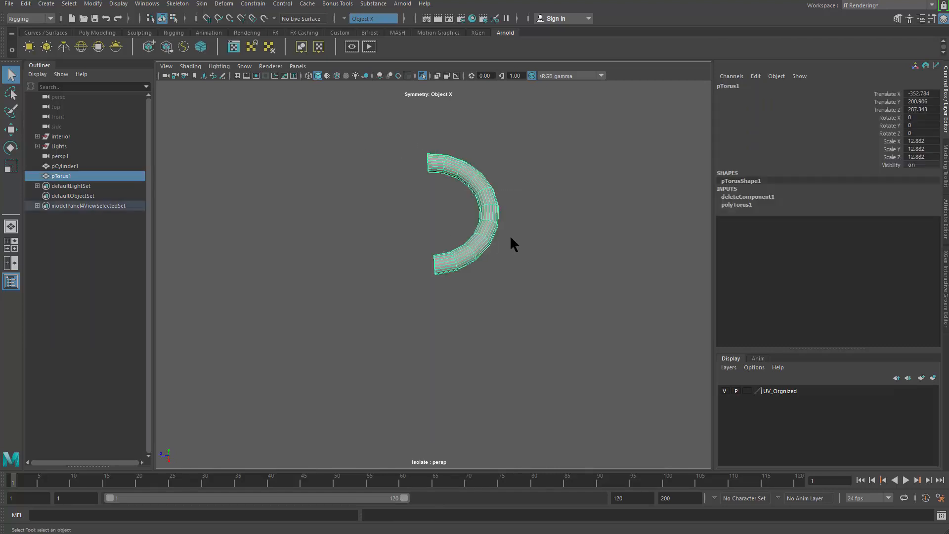
- Delete the half ring's construction history and scale it down along X to 7.962
left_click_drag(511, 237, 499, 254, "alt")
key("alt+shift+d")
key("r")
scroll(465, 280, "up", 6)
left_click_drag(390, 276, 412, 262, "alt")
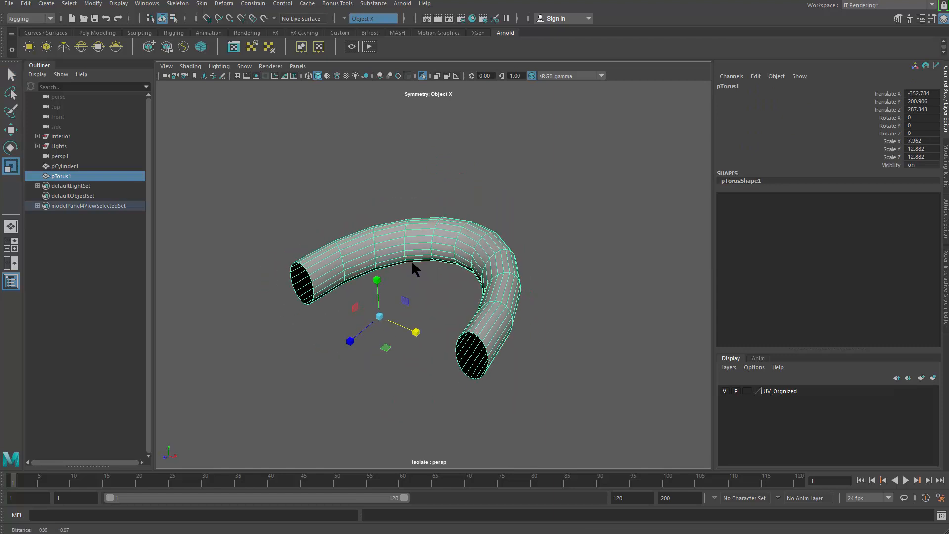
- Extrude the border edges at both open ends of the half ring and collapse them to cap the tube
middle_click_drag(411, 260, 419, 231, "alt")
key("q")
right_click_drag(490, 288, 490, 252)
left_click(487, 296)
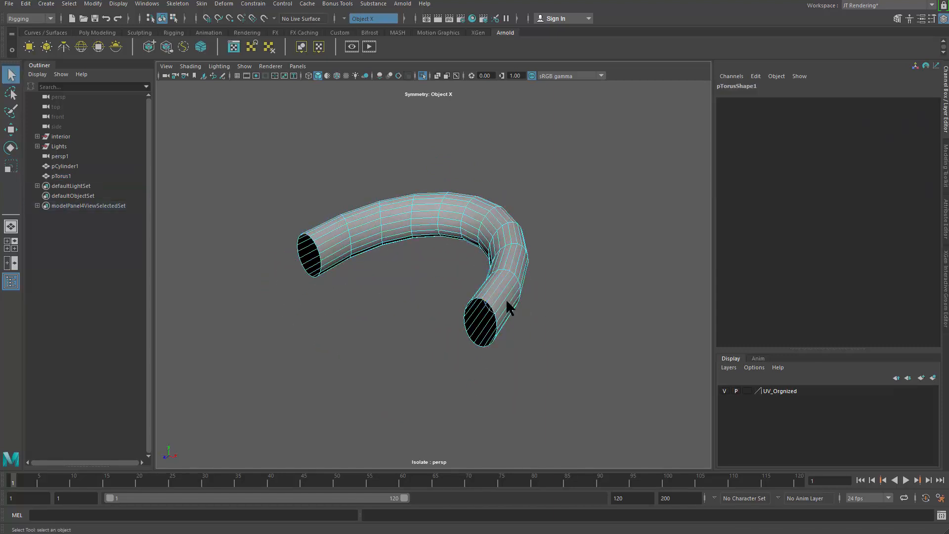
right_click(591, 187, "shift")
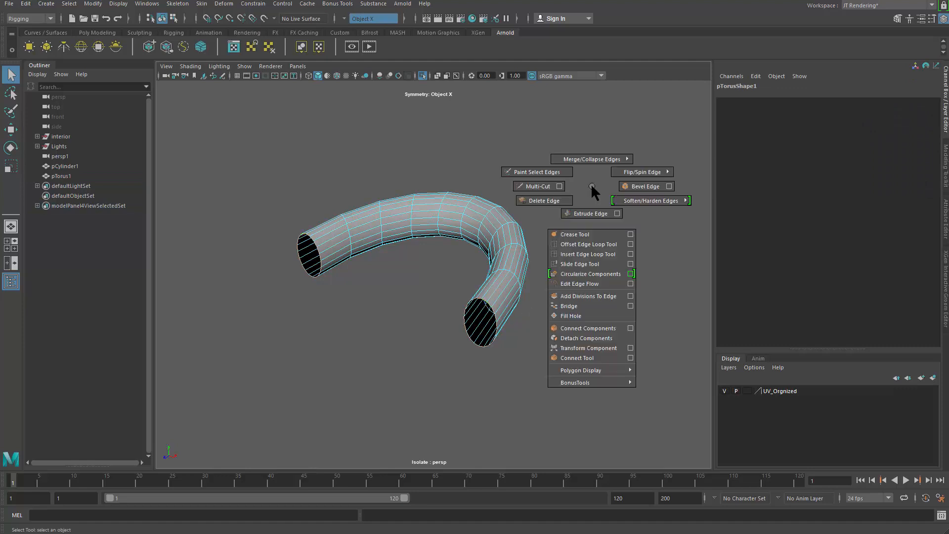
left_click(597, 212)
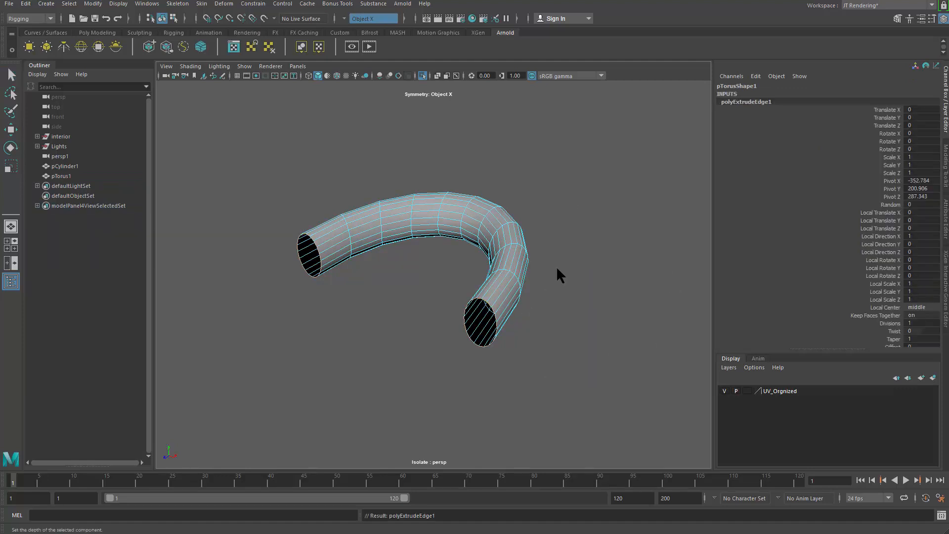
right_click_drag(562, 221, 494, 194, "shift")
- Clear the capped half ring's construction history and reduce its X scale to 7.077
right_click_drag(515, 271, 579, 208)
left_click_drag(583, 197, 353, 374)
left_click_drag(420, 369, 353, 379, "alt")
key("alt+shift+d")
scroll(371, 360, "down", 3)
left_click(553, 257)
left_click_drag(555, 254, 382, 368)
left_click_drag(475, 333, 494, 293, "alt")
scroll(438, 302, "down", 2)
mouse_move(440, 305)
left_mouse_down("alt")
mouse_move(509, 271)
mouse_move(430, 303)
left_mouse_up("alt")
key("r")
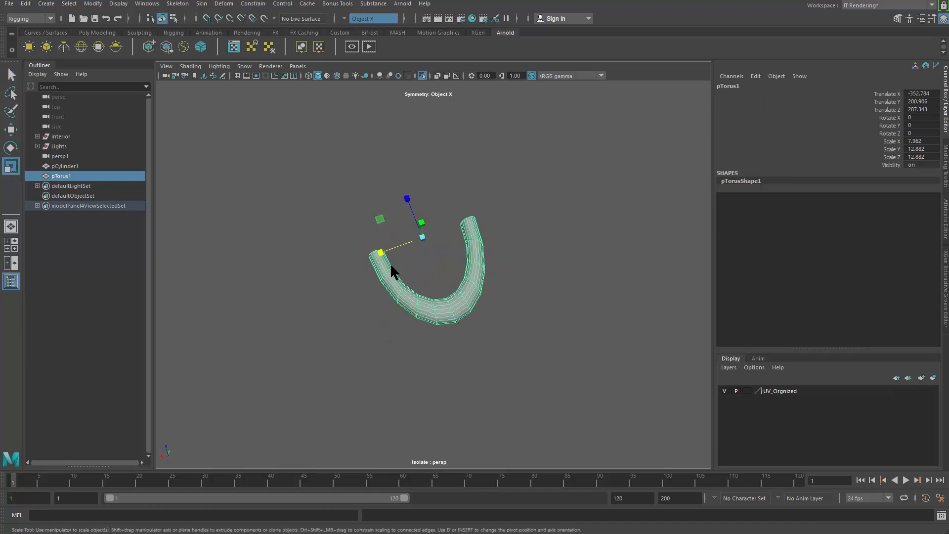
left_click_drag(389, 263, 387, 253)
left_click_drag(327, 339, 358, 286, "alt")
- Export the selected half ring to the scenes folder as curtain_holder.obj
left_click(10, 11)
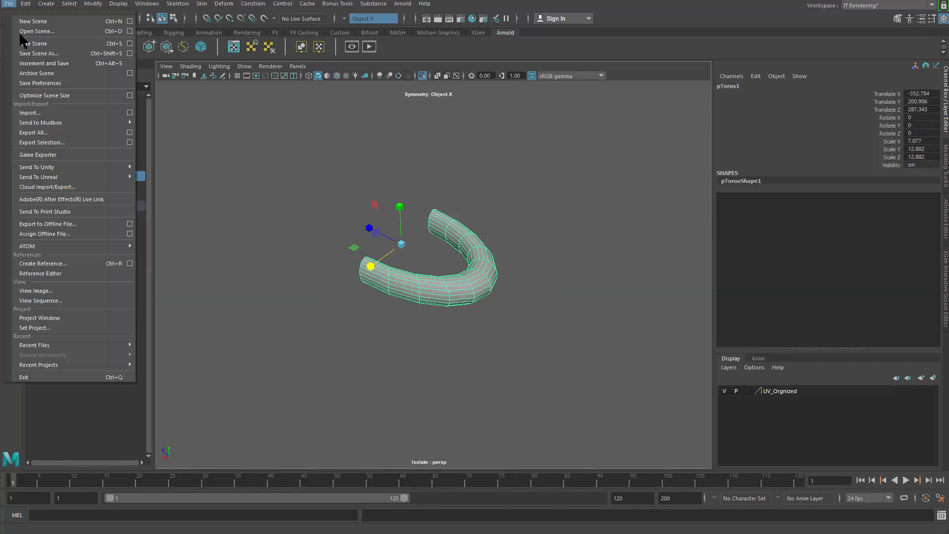
left_click(59, 139)
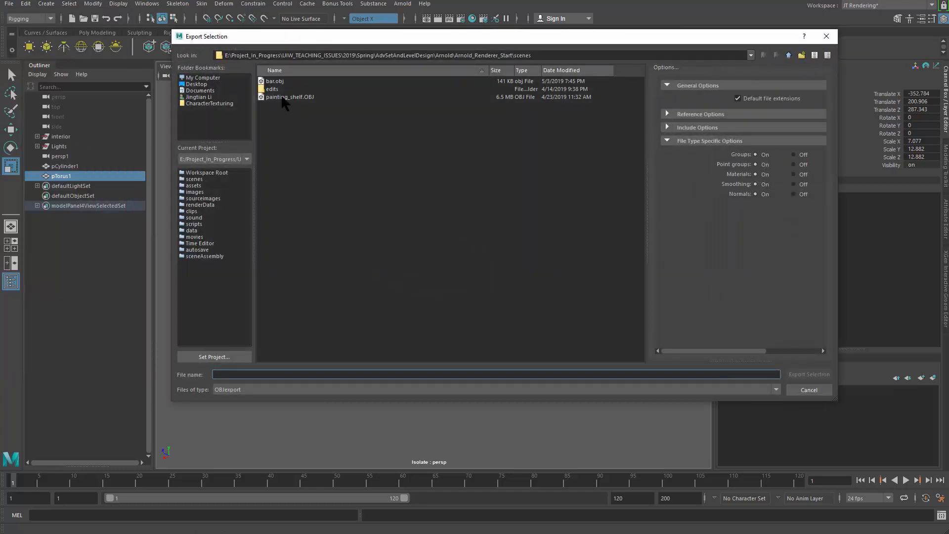
left_click(276, 82)
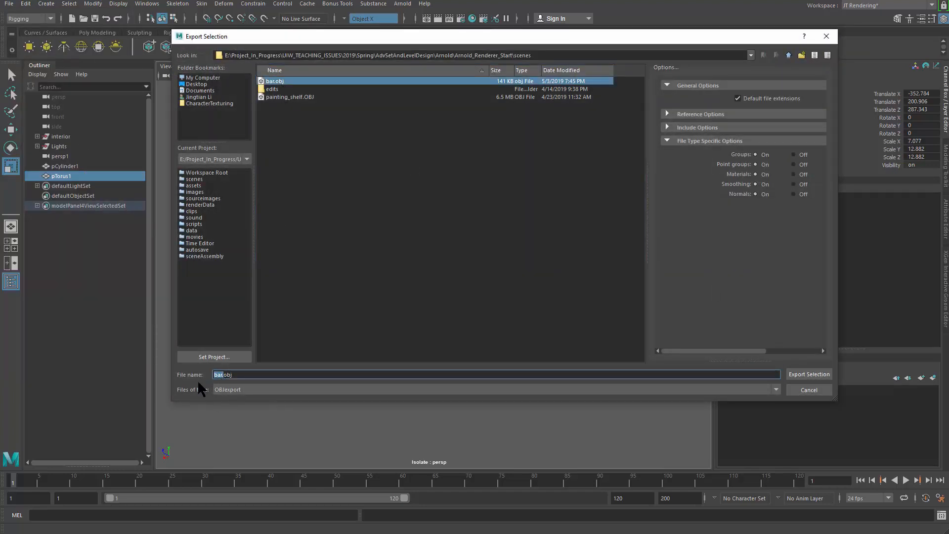
key("BackSpace")
key("BackSpace")
key("BackSpace")
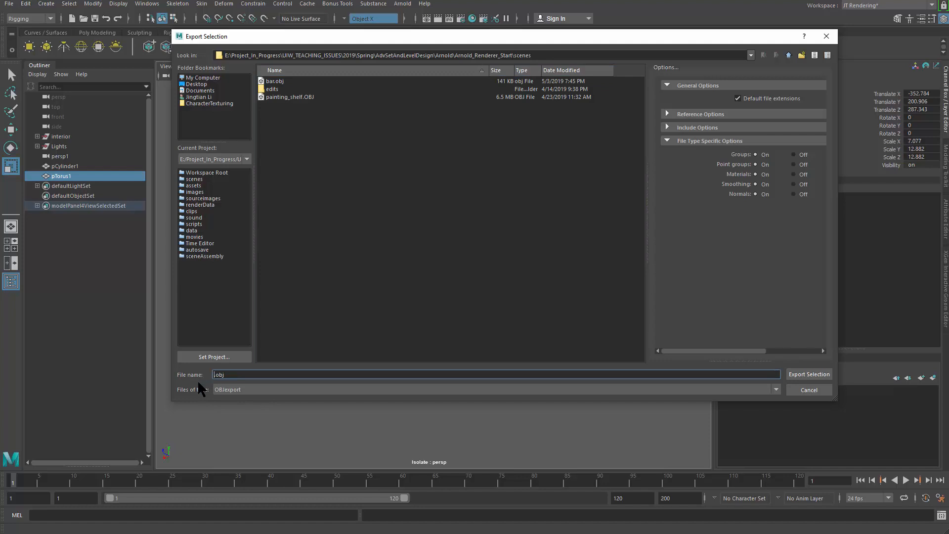
type("curtain_holder")
key("Return")
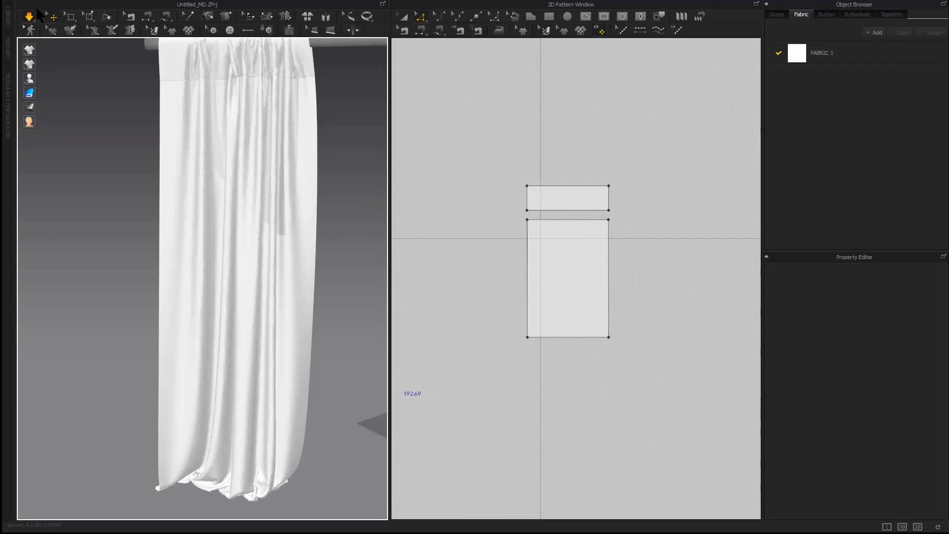
- Switch to Marvelous Designer and add curtain_holder.obj to the scene as an avatar at centimetre scale
left_click(37, 3)
mouse_move(50, 89)
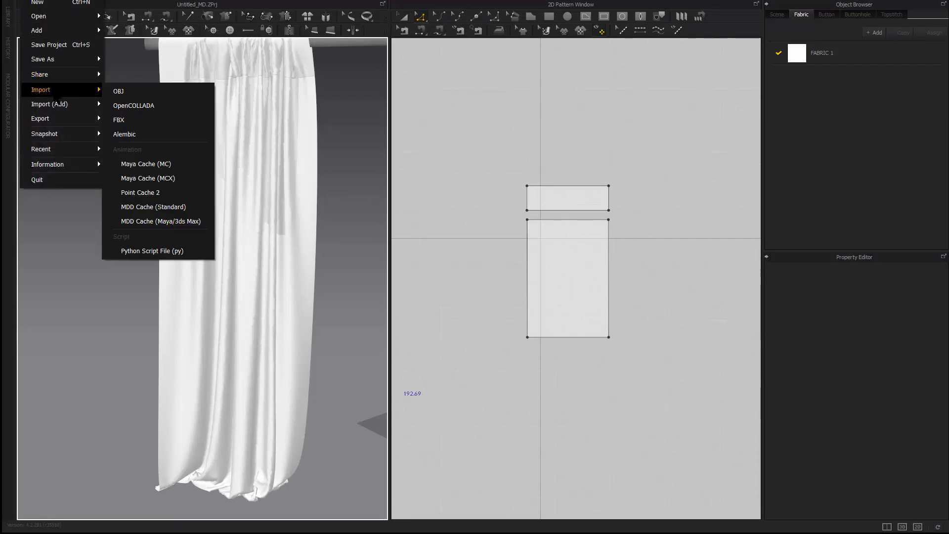
mouse_move(57, 108)
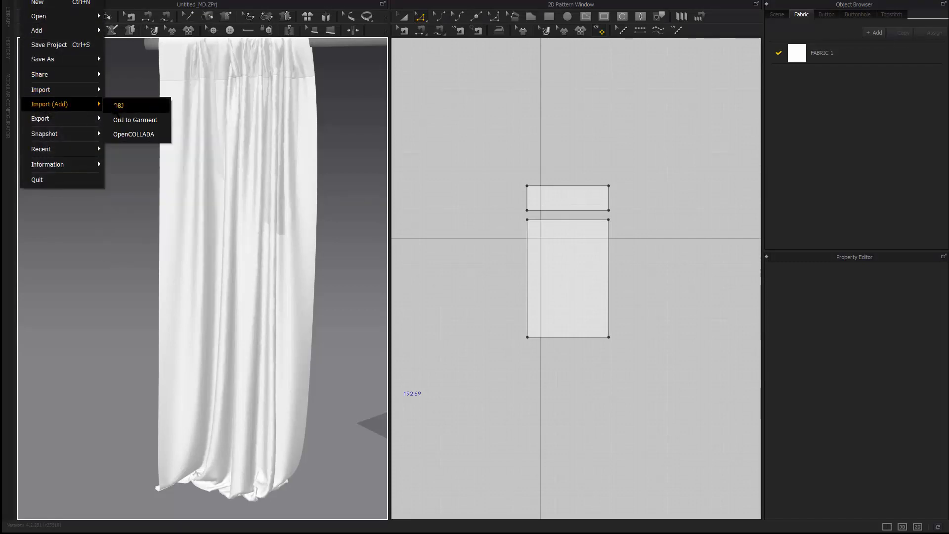
left_click(118, 105)
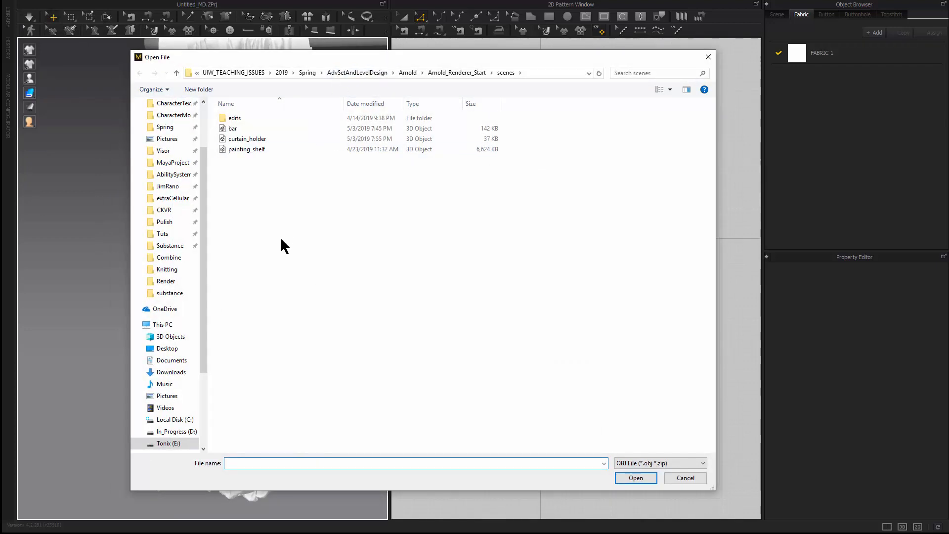
left_click(258, 140)
left_click(635, 477)
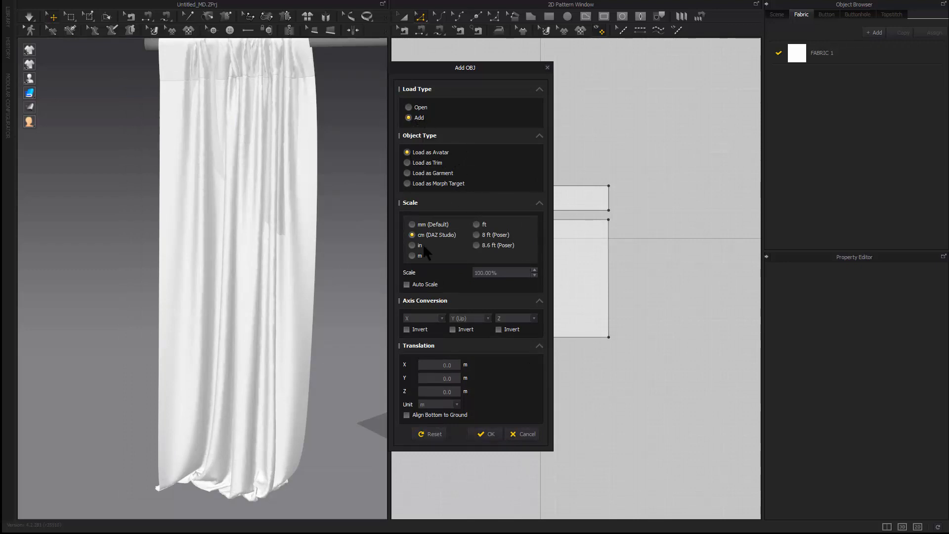
left_click(492, 426)
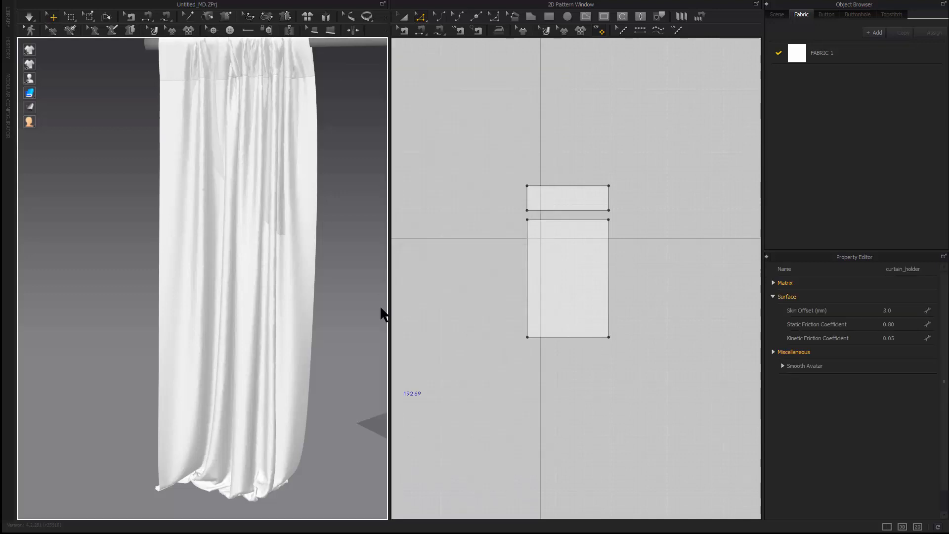
- Move the imported holder out of the curtain to just beyond its free side edge
scroll(315, 348, "up", 6)
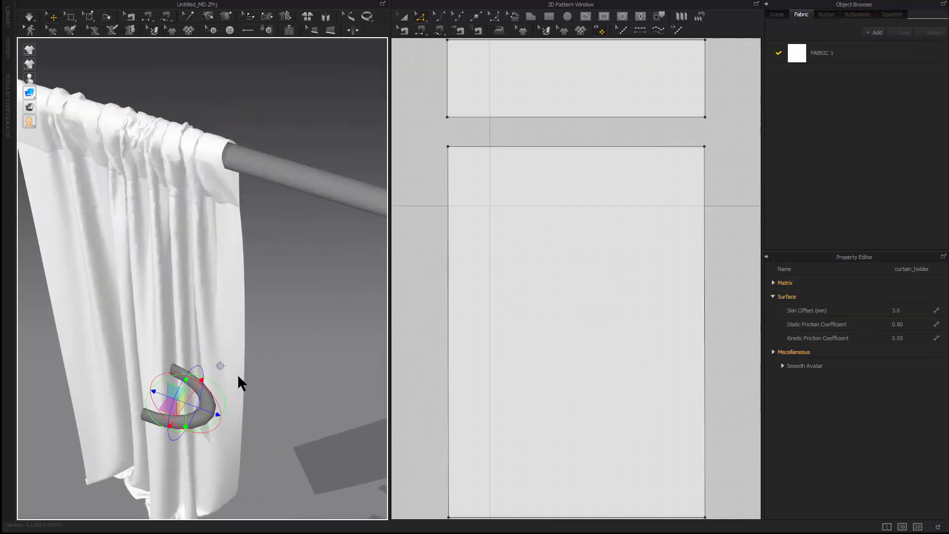
left_click_drag(193, 399, 263, 360)
right_click_drag(243, 361, 175, 349)
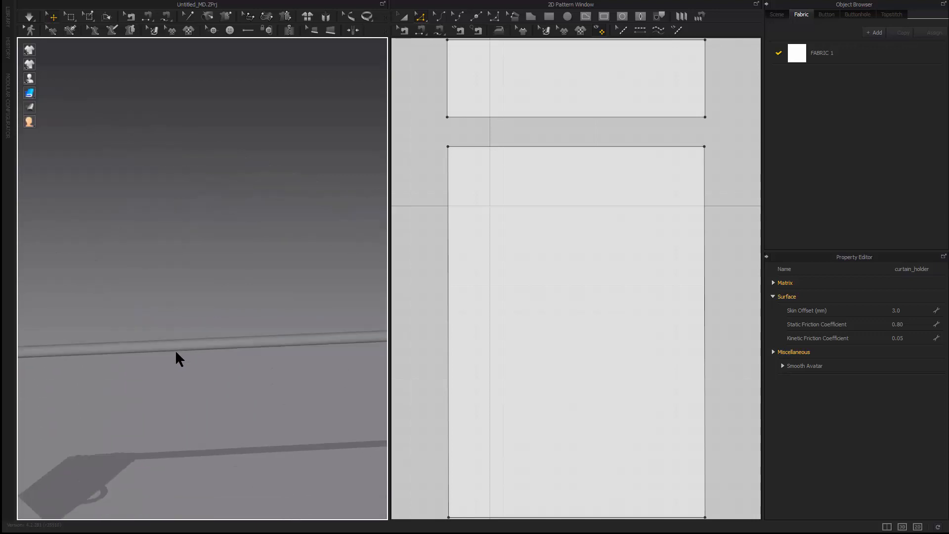
middle_click_drag(175, 349, 298, 307)
- Run the simulation and move the holder sideways into the curtain to draw its free edge toward the fixed side
left_click(29, 16)
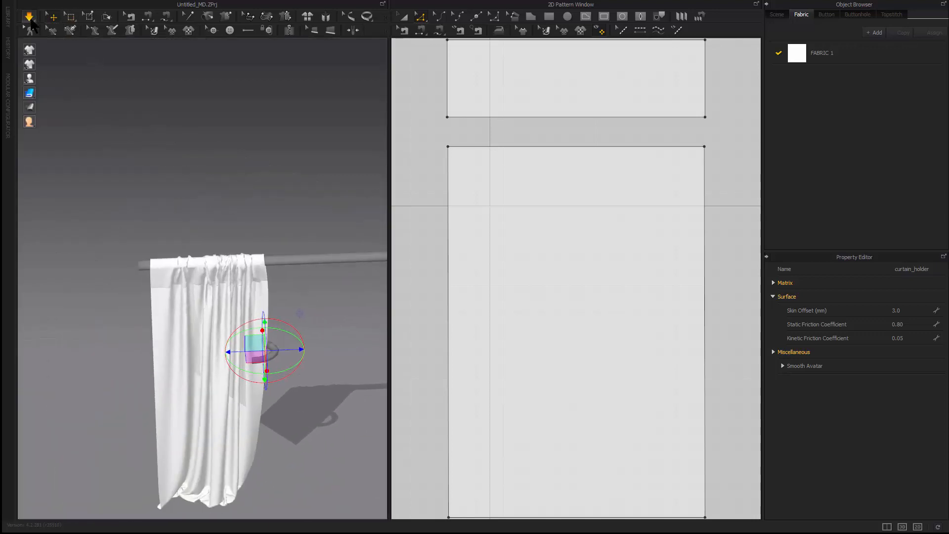
left_click(295, 371)
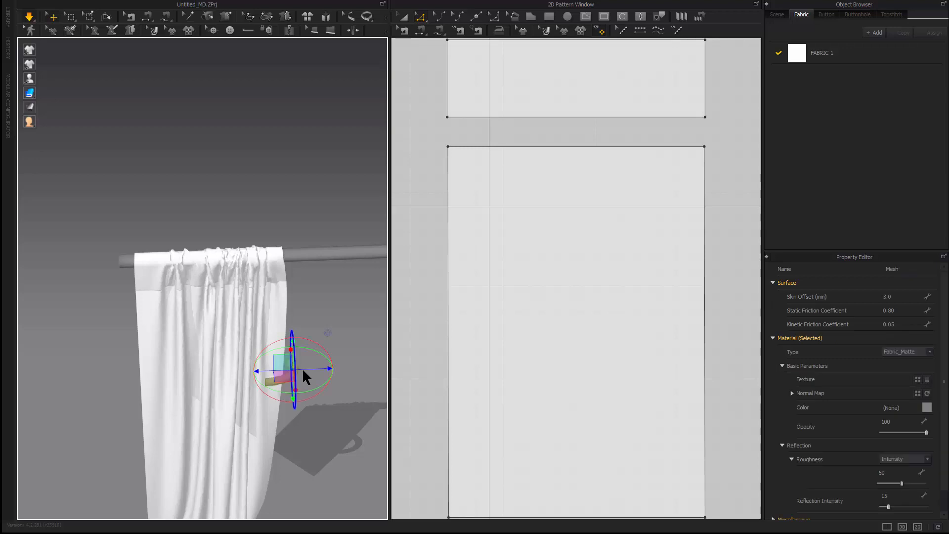
left_click_drag(323, 369, 297, 370)
left_click_drag(291, 371, 245, 375)
middle_click_drag(298, 380, 280, 276)
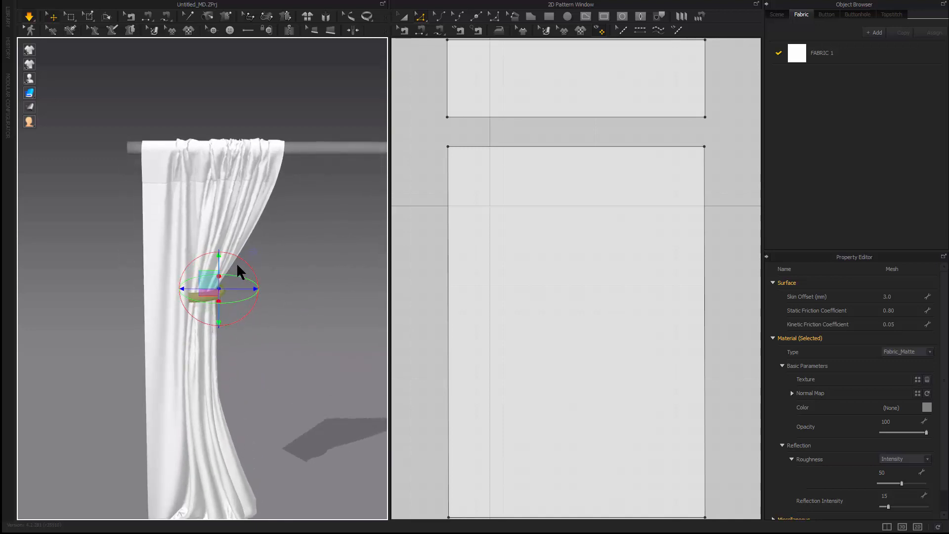
- Lower the holder along the gathered curtain in small moves while the simulation runs
right_click_drag(236, 262, 224, 266)
left_click_drag(219, 266, 217, 290)
left_click_drag(191, 321, 187, 319)
middle_click_drag(289, 361, 290, 280)
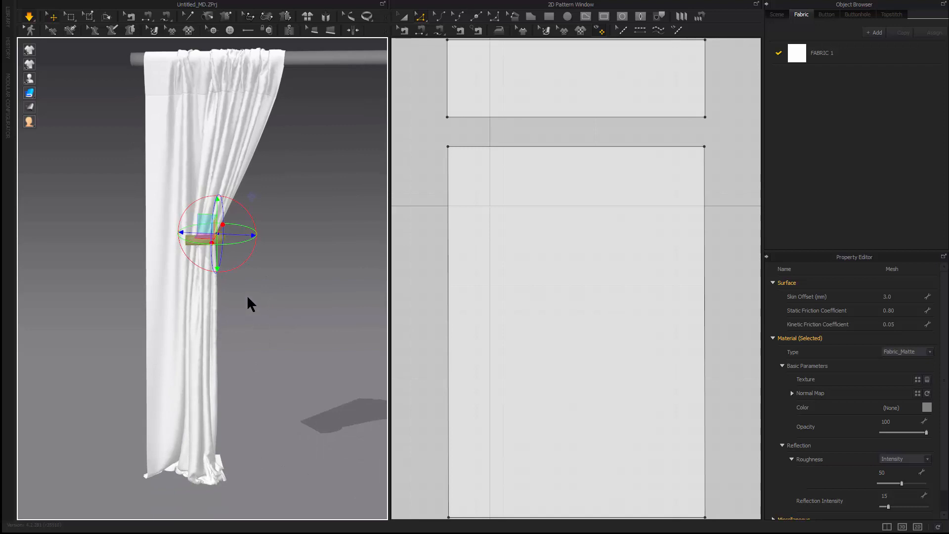
middle_click_drag(248, 303, 246, 347)
scroll(247, 302, "up", 5)
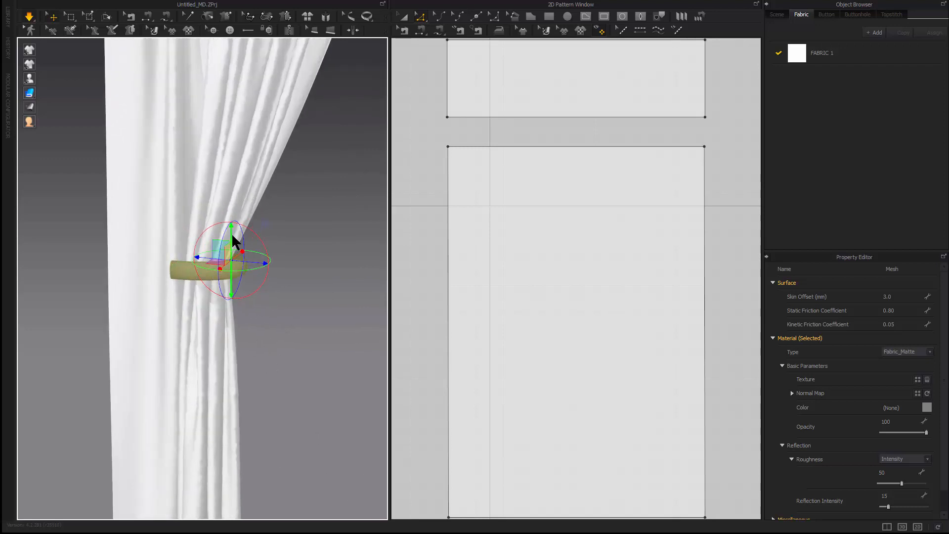
left_click_drag(232, 239, 232, 257)
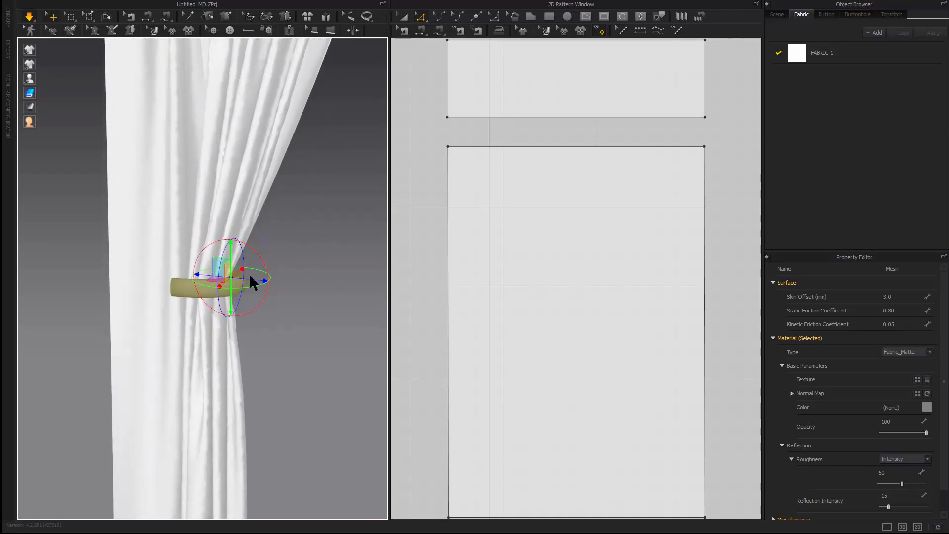
scroll(232, 308, "down", 6)
scroll(266, 318, "up", 6)
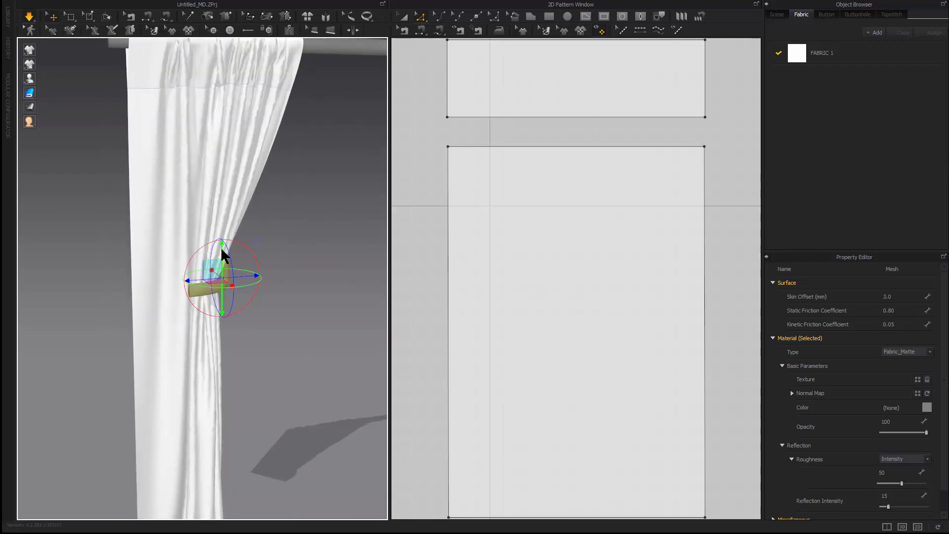
left_click_drag(220, 247, 221, 251)
- Deselect the holder and stop the simulation with the curtain tied back
left_click(316, 328)
scroll(283, 352, "down", 8)
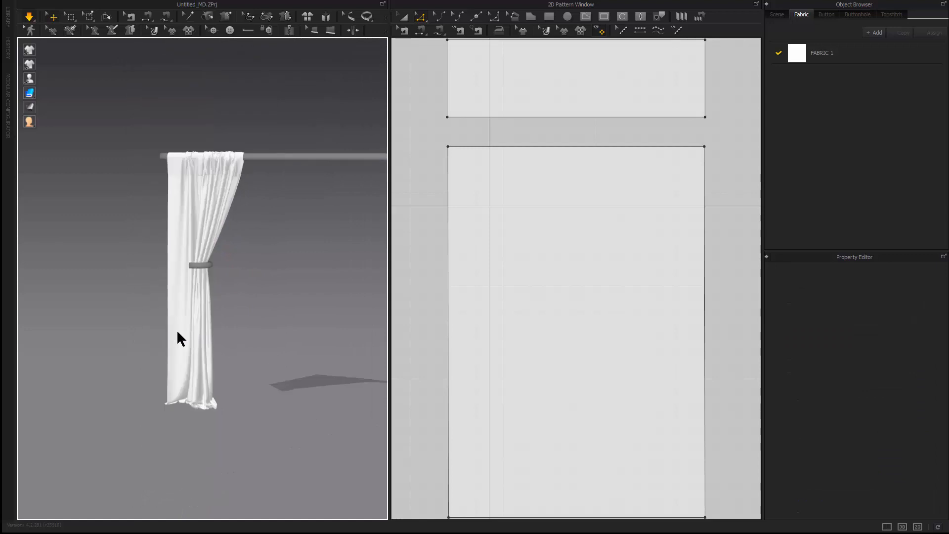
middle_click_drag(261, 277, 231, 283)
right_click_drag(230, 284, 236, 273)
scroll(158, 262, "up", 2)
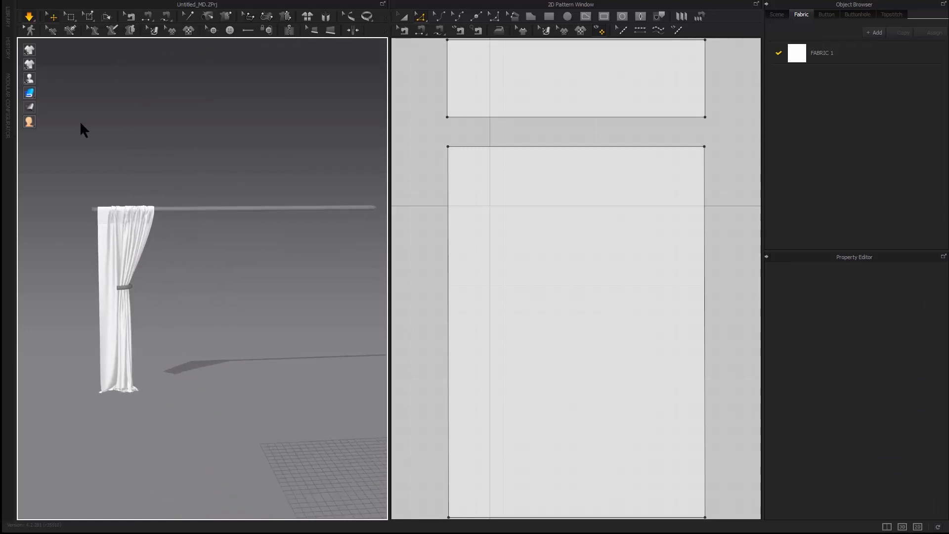
left_click(29, 19)
- Examine the tied-back curtain's folds around the holder and its two flat patterns
middle_click_drag(107, 168, 148, 146)
scroll(144, 211, "up", 6)
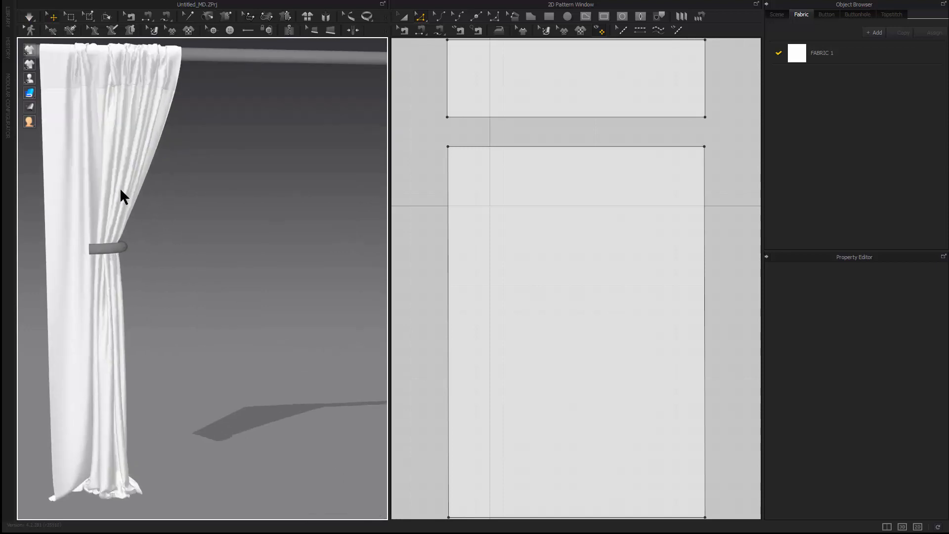
middle_click_drag(121, 195, 192, 239)
scroll(192, 239, "up", 4)
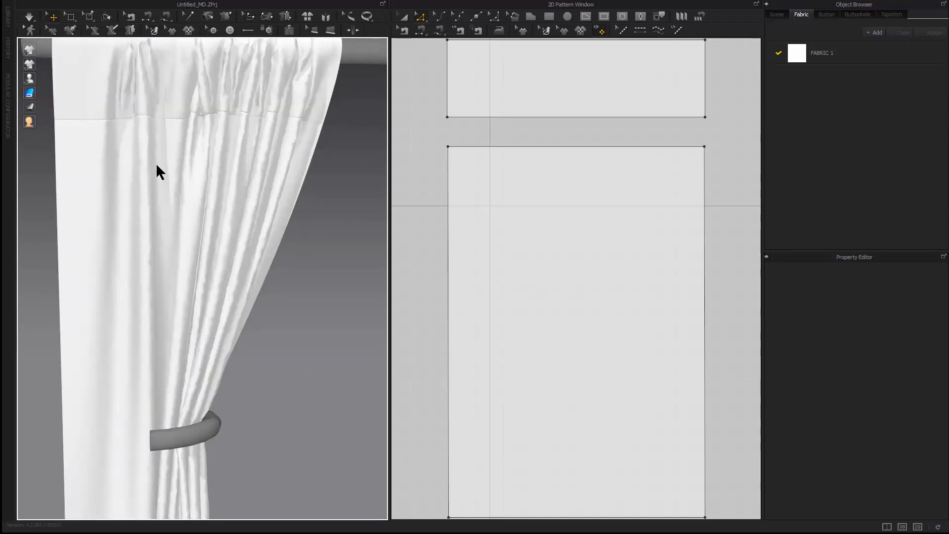
scroll(543, 279, "down", 3)
scroll(573, 208, "down", 3)
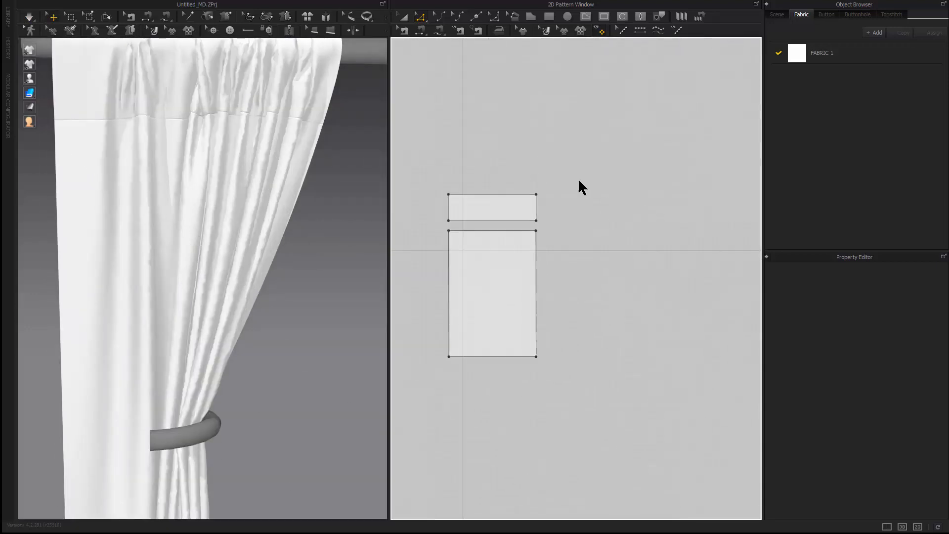
left_click(548, 16)
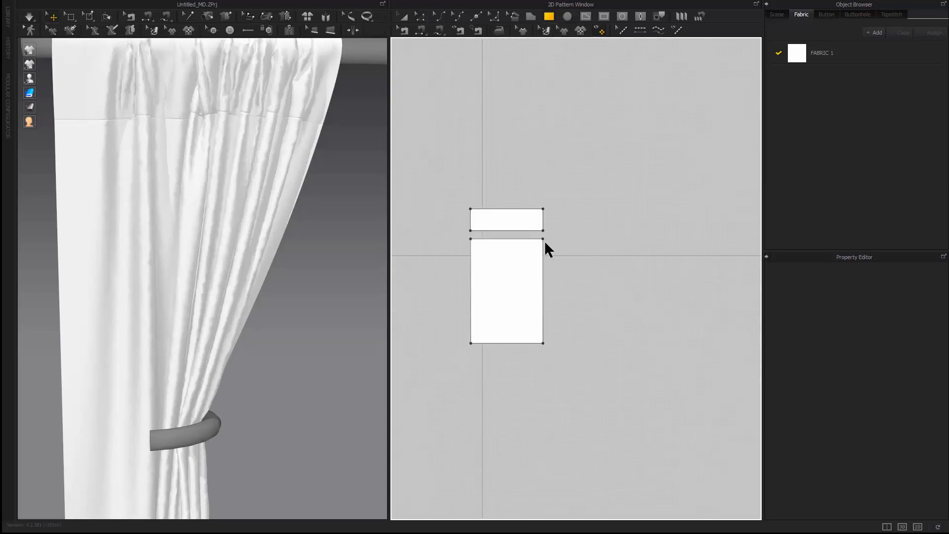
scroll(482, 250, "up", 2)
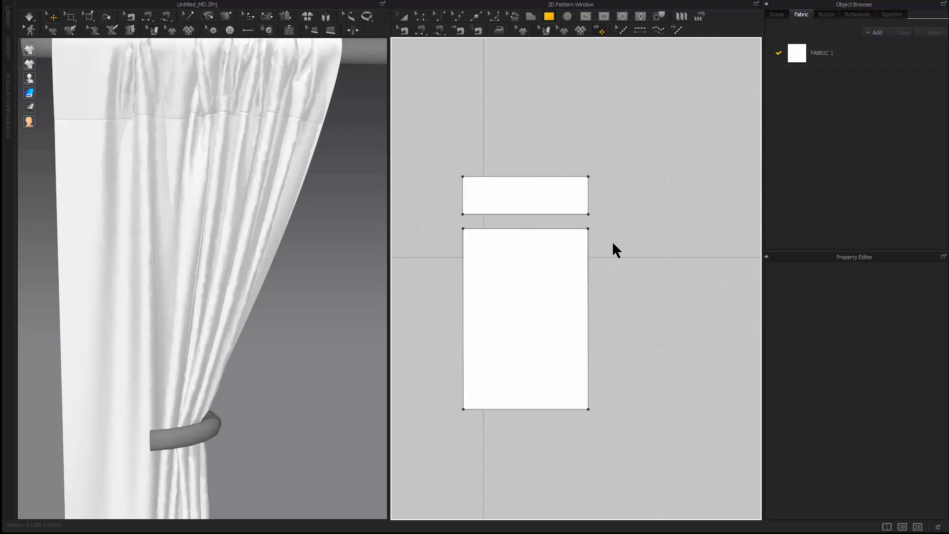
scroll(613, 244, "down", 2)
middle_click_drag(622, 235, 572, 236)
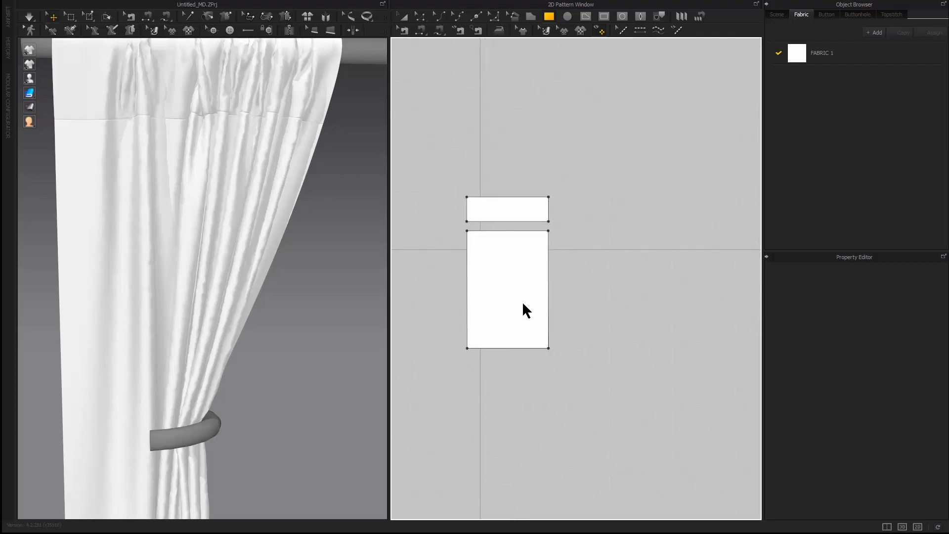
- Copy the large lower curtain pattern and paste the duplicate level beside the original
key("a")
left_click(505, 279)
left_click(593, 247)
left_click(506, 265)
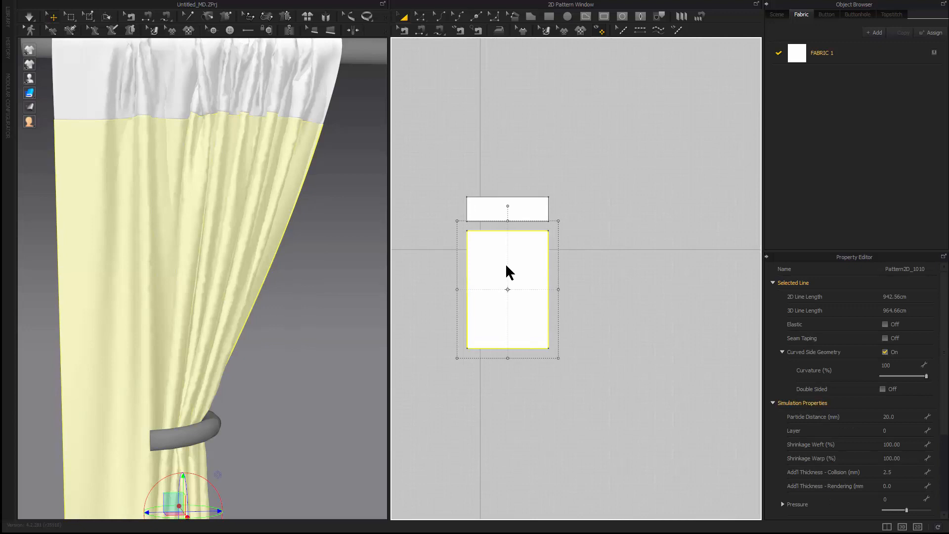
key("ctrl+v")
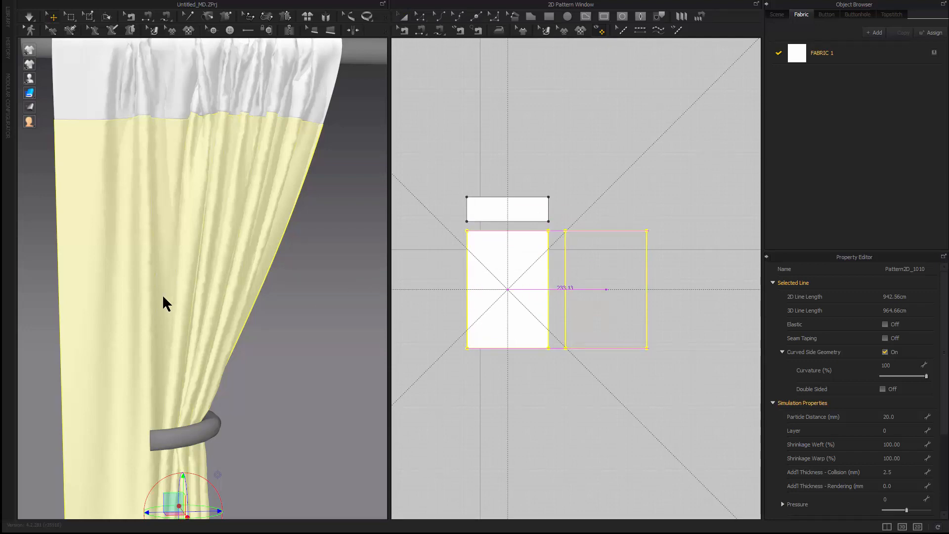
middle_click_drag(162, 295, 209, 291)
scroll(209, 290, "down", 8)
right_click_drag(103, 291, 223, 356)
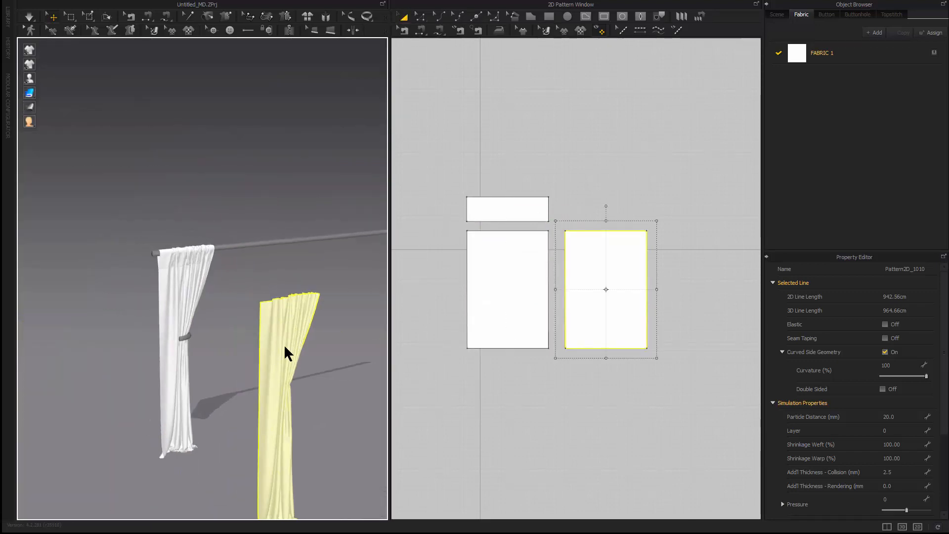
left_click(557, 428)
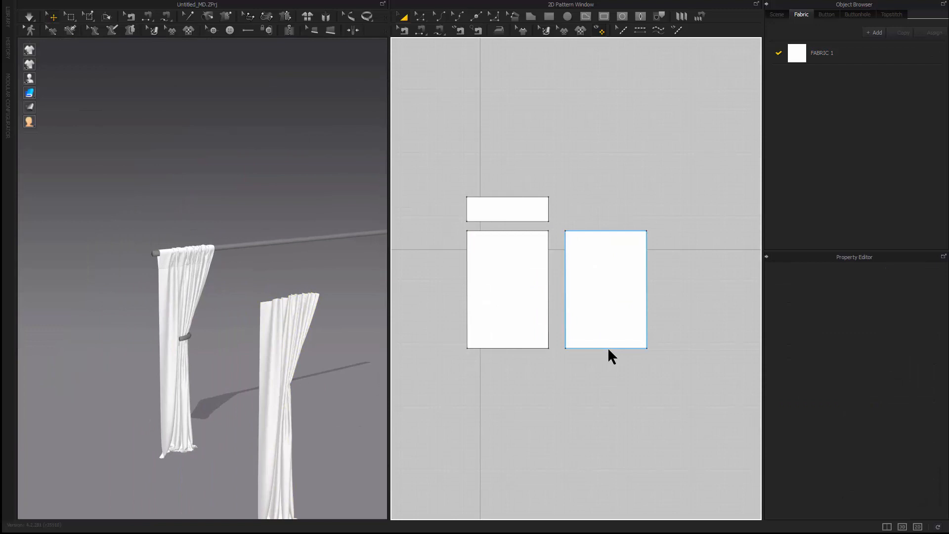
- Shorten the duplicated pattern into a short strip by moving its bottom edge up close to its top edge
key("z")
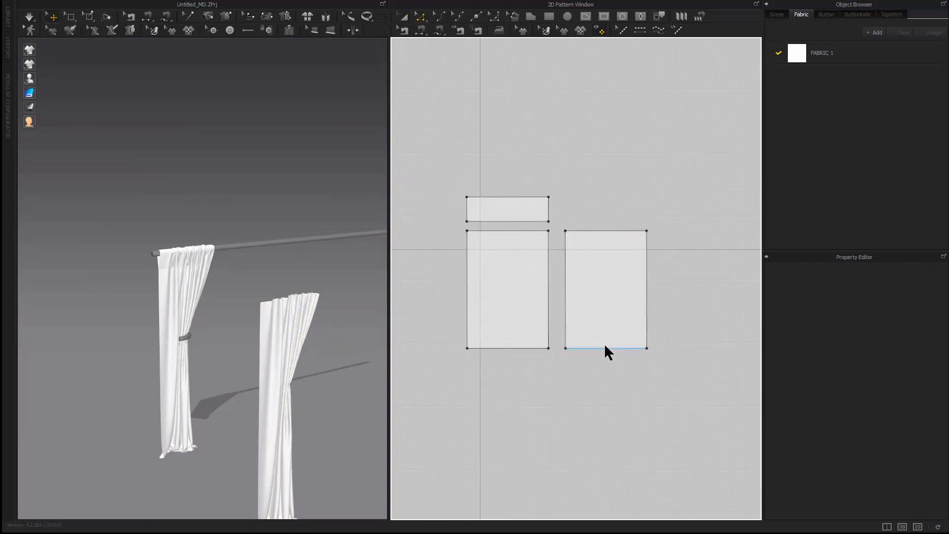
left_click_drag(605, 348, 597, 247, "shift")
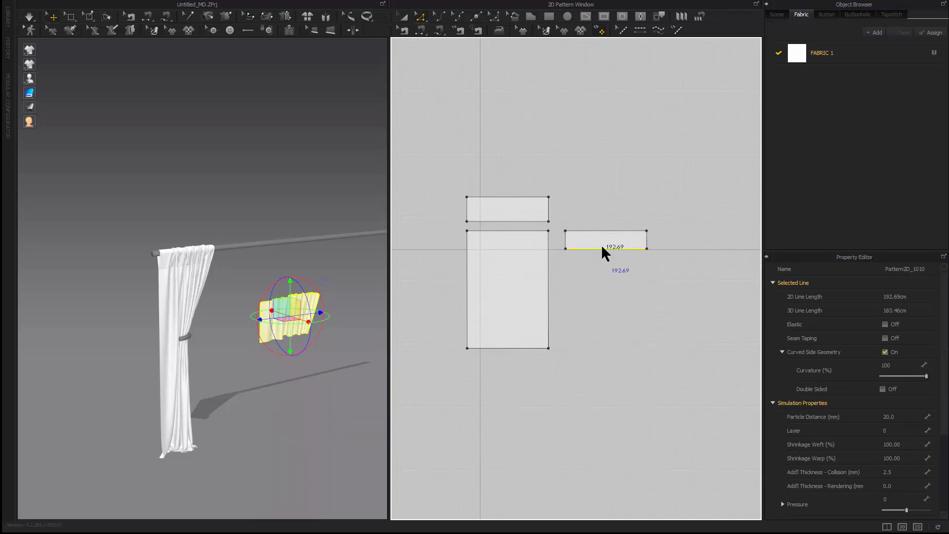
left_click(601, 280)
key("a")
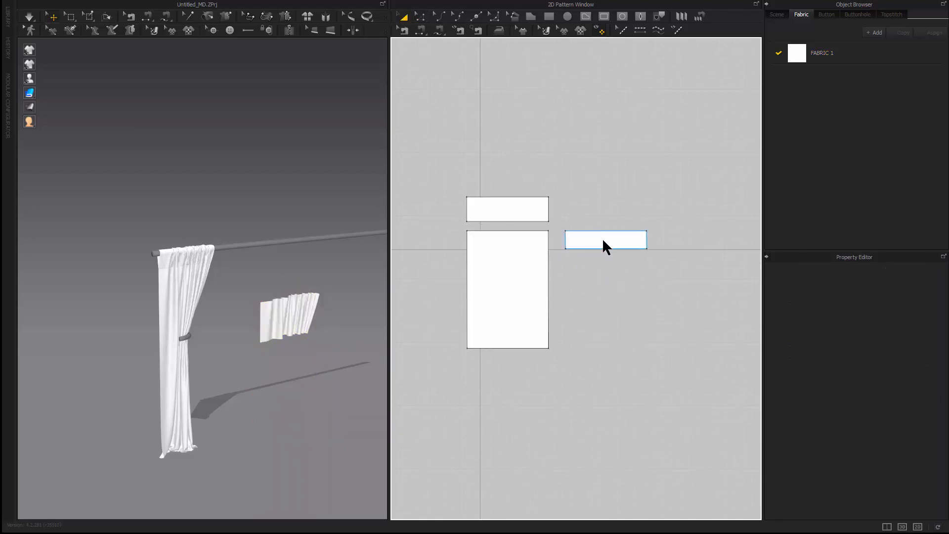
- Position the short strip in 3D directly in front of the curtain, just below the top band's seam
left_click_drag(295, 311, 202, 292)
right_click_drag(202, 292, 183, 336)
left_click_drag(274, 319, 348, 337)
middle_click_drag(310, 326, 204, 289)
scroll(217, 339, "up", 5)
left_click_drag(164, 321, 221, 320)
scroll(217, 320, "down", 5)
right_click_drag(140, 310, 205, 283)
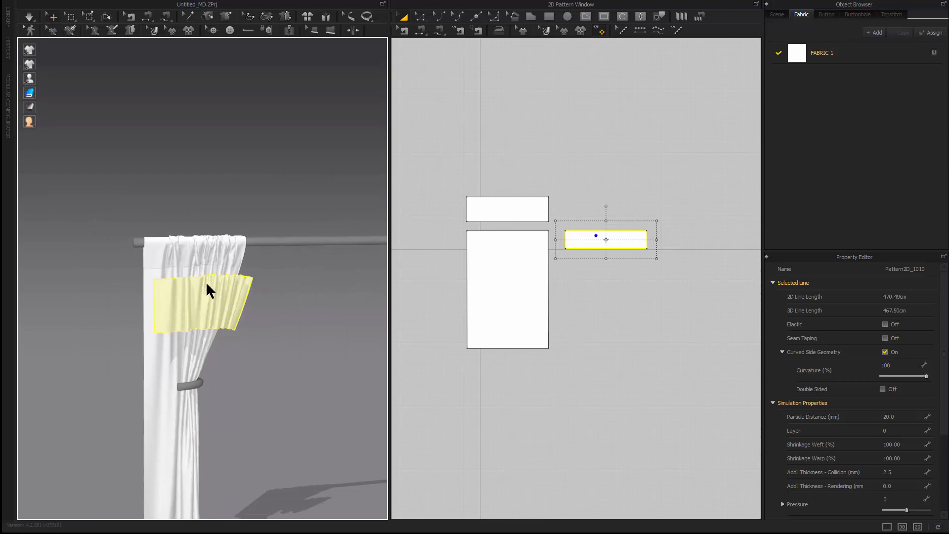
middle_click_drag(204, 297, 233, 273)
scroll(214, 329, "up", 2)
- Select both original curtain patterns and freeze them, then clear the selection
left_click(223, 341)
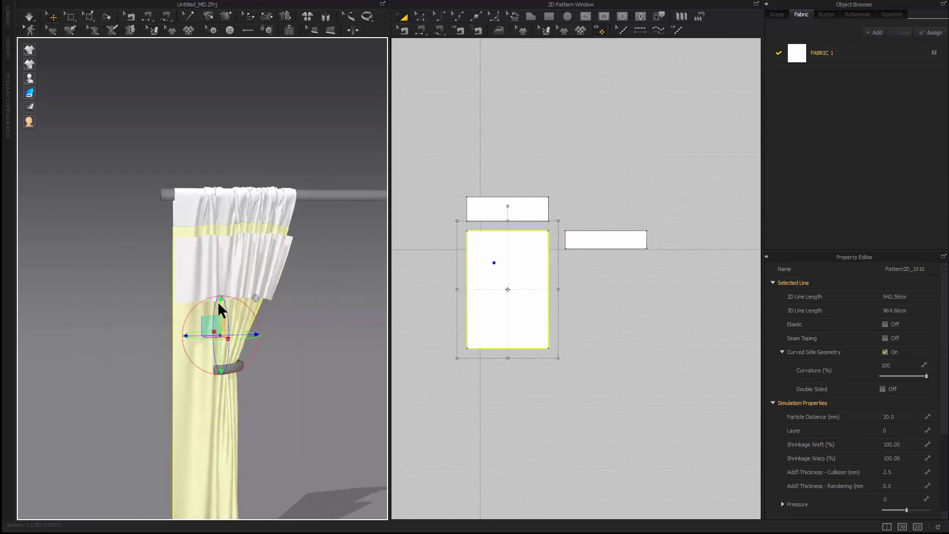
left_click(235, 208, "shift")
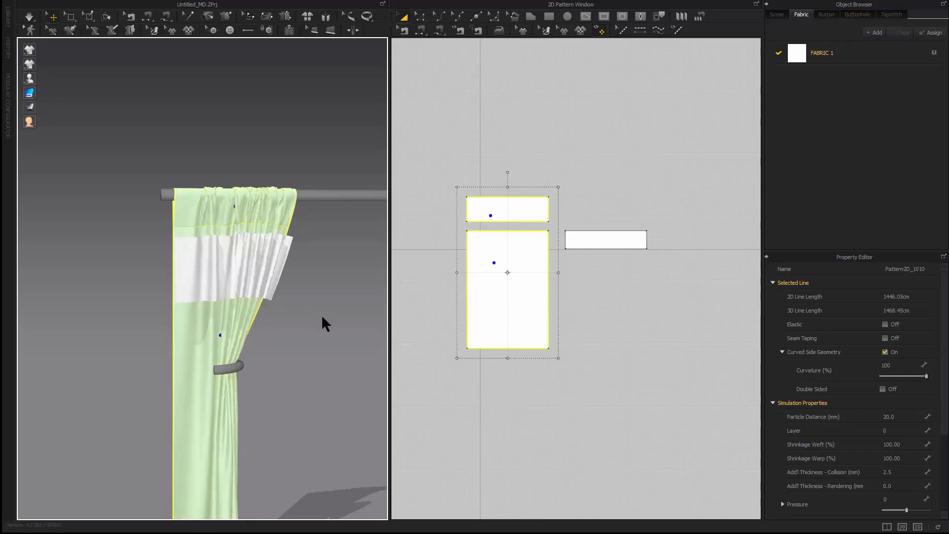
left_click(411, 312)
- Sew the strip's top edge to the bottom edge of the curtain's top band and run the simulation
key("n")
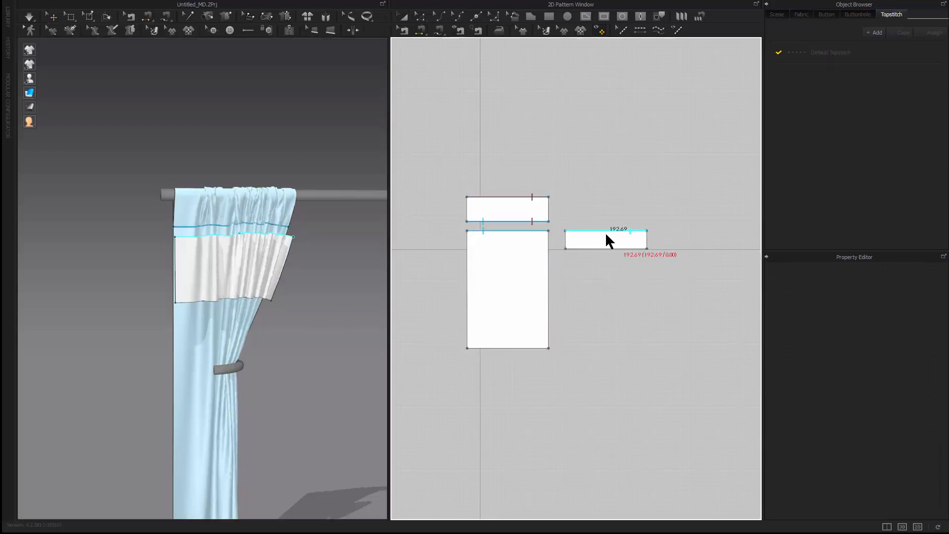
left_click(597, 232)
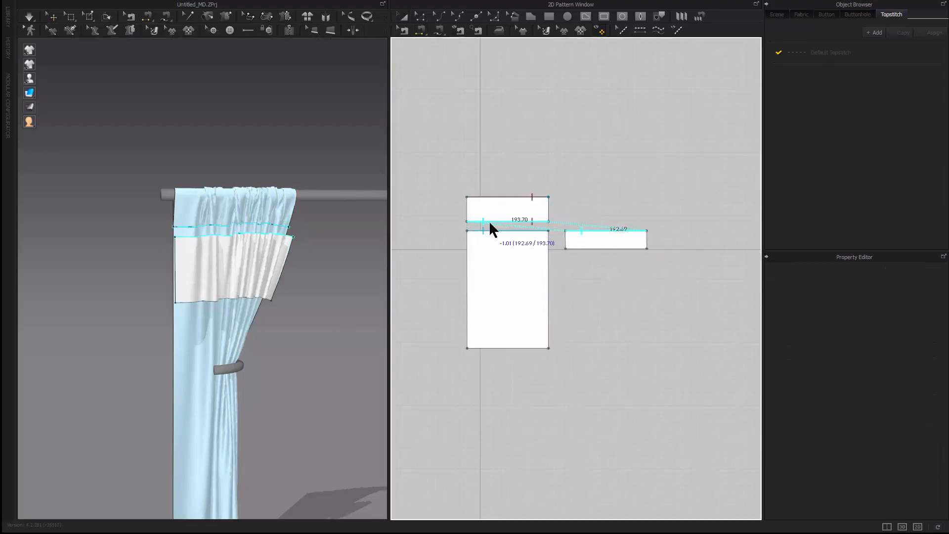
right_click_drag(87, 321, 140, 340)
key("space")
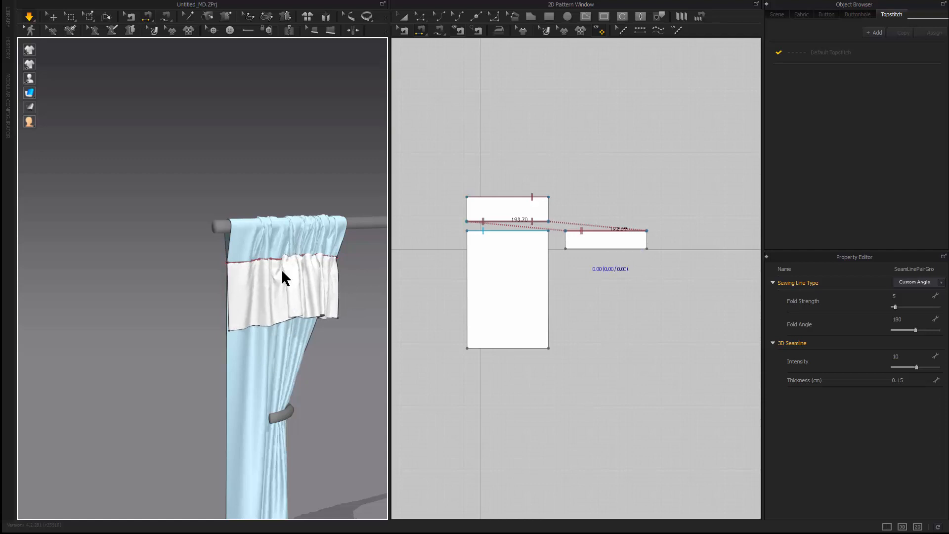
right_click_drag(295, 358, 219, 352)
scroll(220, 352, "down", 5)
scroll(208, 366, "up", 5)
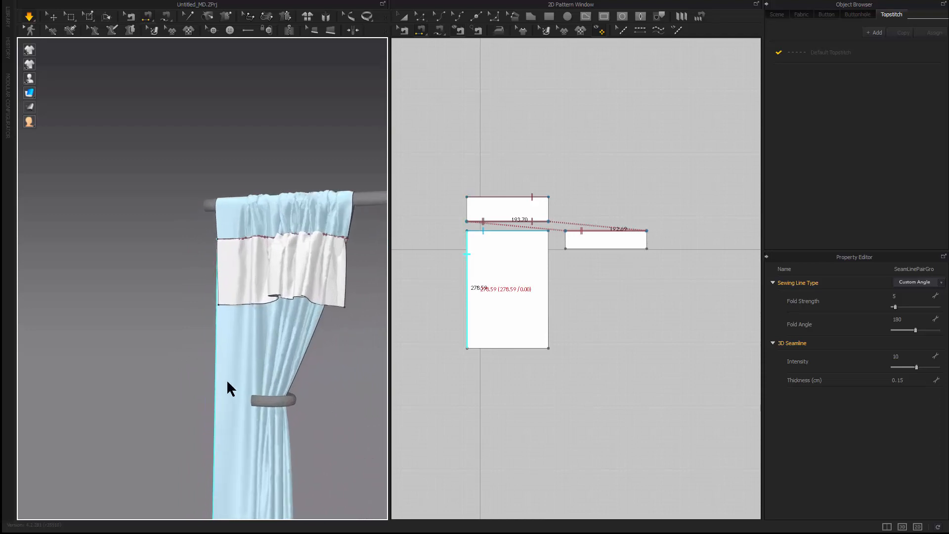
- Make the sewn strip narrower by moving its bottom edge further up while the simulation runs
key("a")
left_click_drag(600, 247, 598, 235)
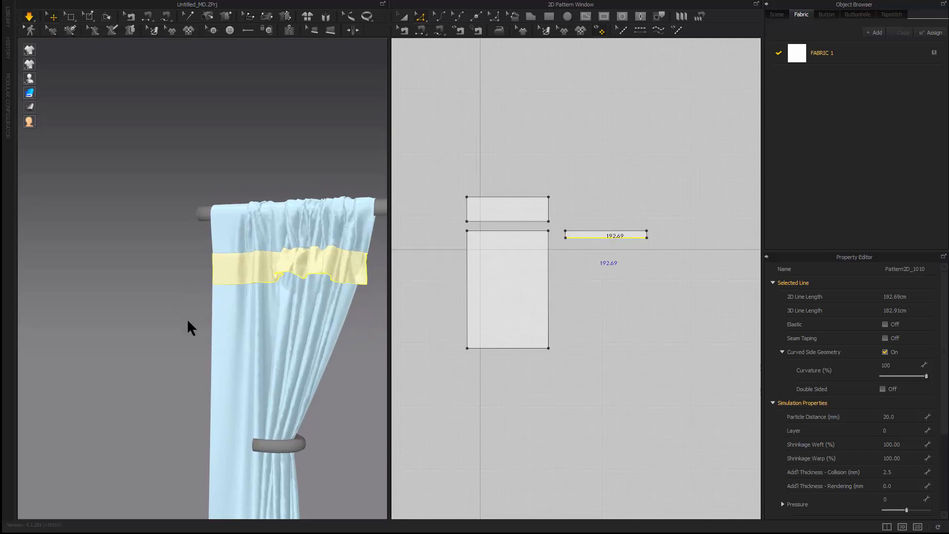
right_click_drag(207, 353, 276, 347)
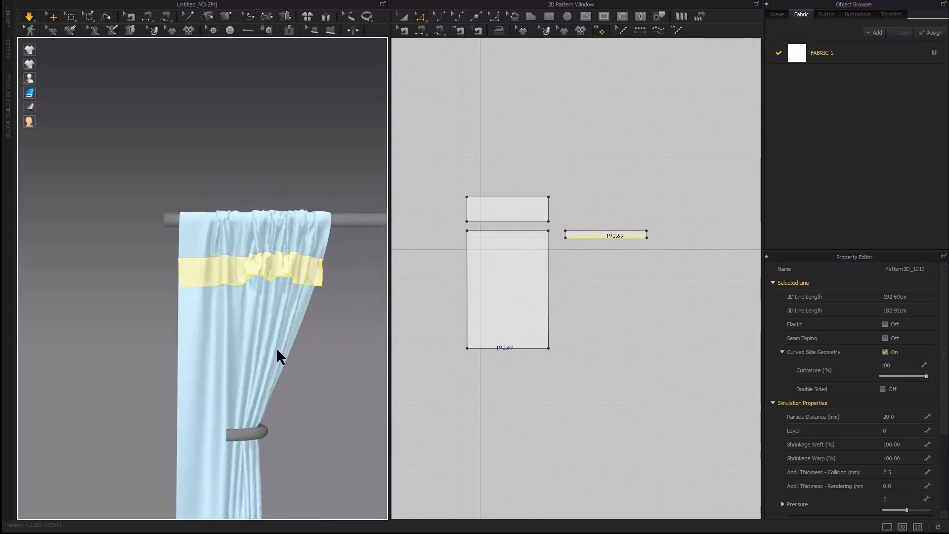
left_click(613, 287)
- Copy the narrow strip and paste the duplicate directly below it
key("a")
left_click(599, 233)
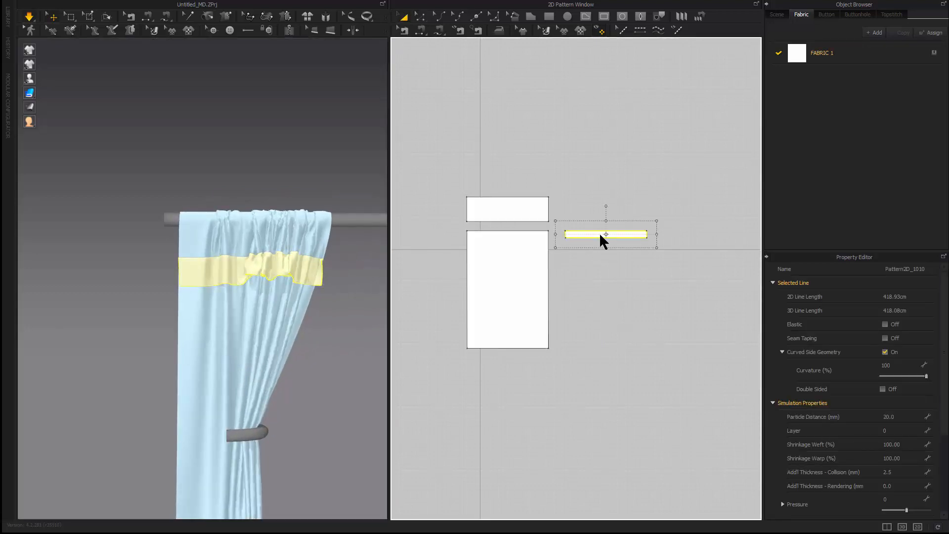
left_click_drag(599, 232, 604, 257)
left_click(604, 258)
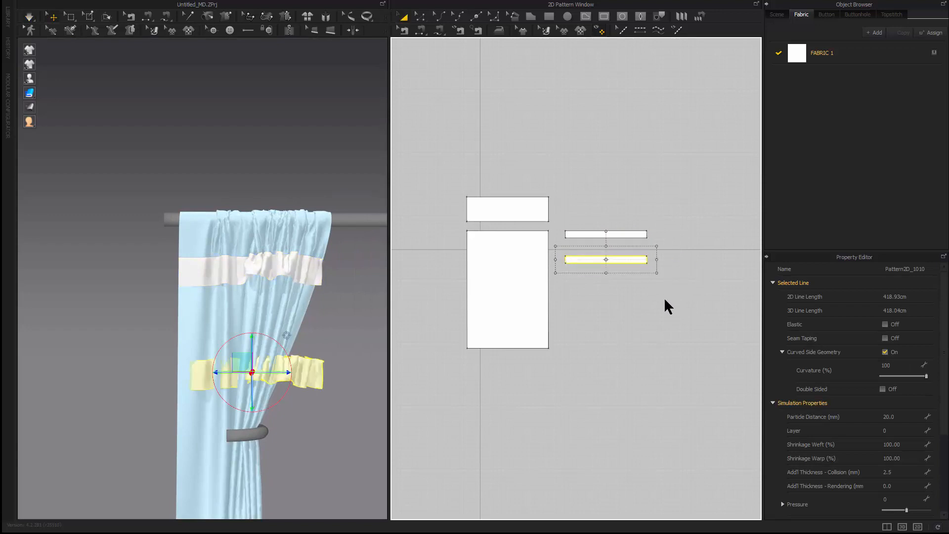
- Stretch the lower strip evenly about its centre to about 263 cm wide, keeping its height
middle_click_drag(664, 298, 636, 311)
left_click(606, 309)
left_click(593, 274)
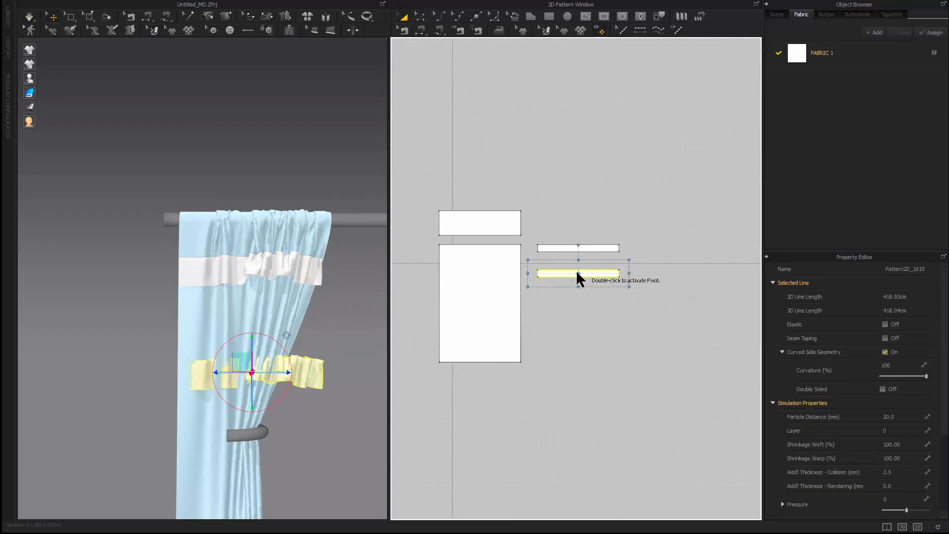
scroll(573, 294, "up", 3)
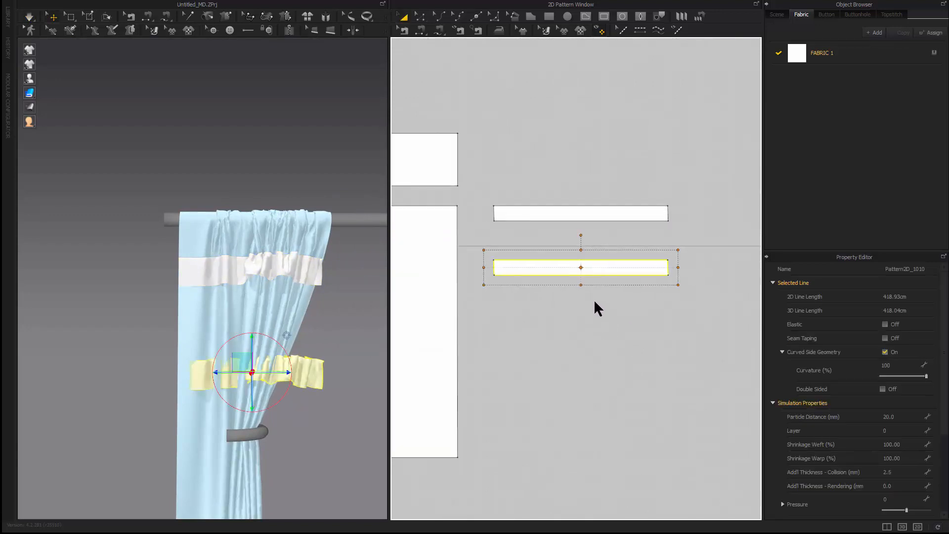
double_click(580, 268)
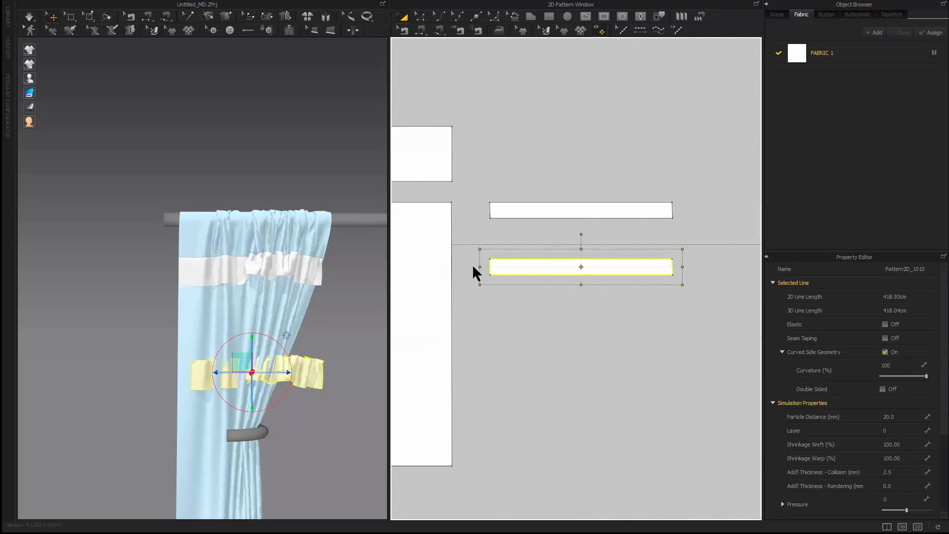
left_click_drag(479, 267, 416, 269)
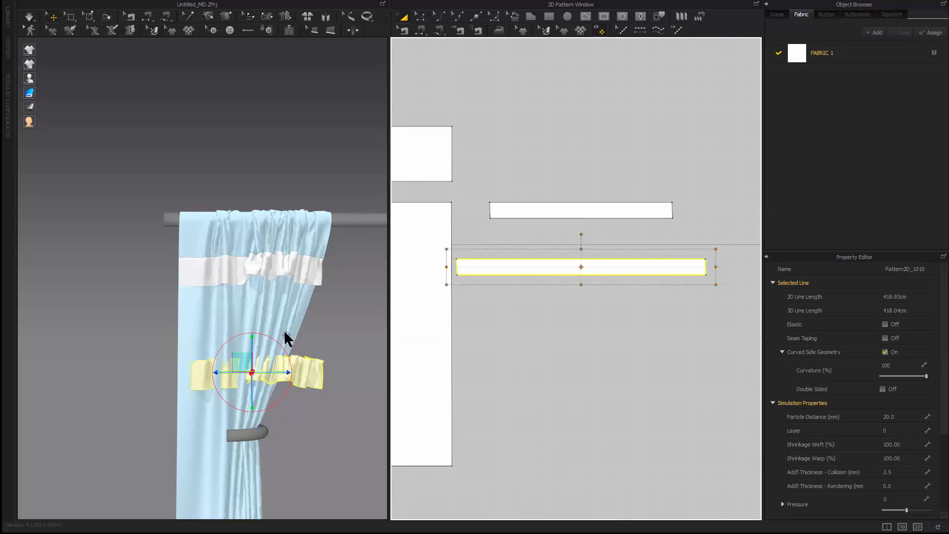
- Freeze the narrow strip sewn below the curtain's top band and clear the selection
scroll(251, 390, "up", 2)
scroll(191, 369, "down", 5)
right_click_drag(191, 370, 276, 366)
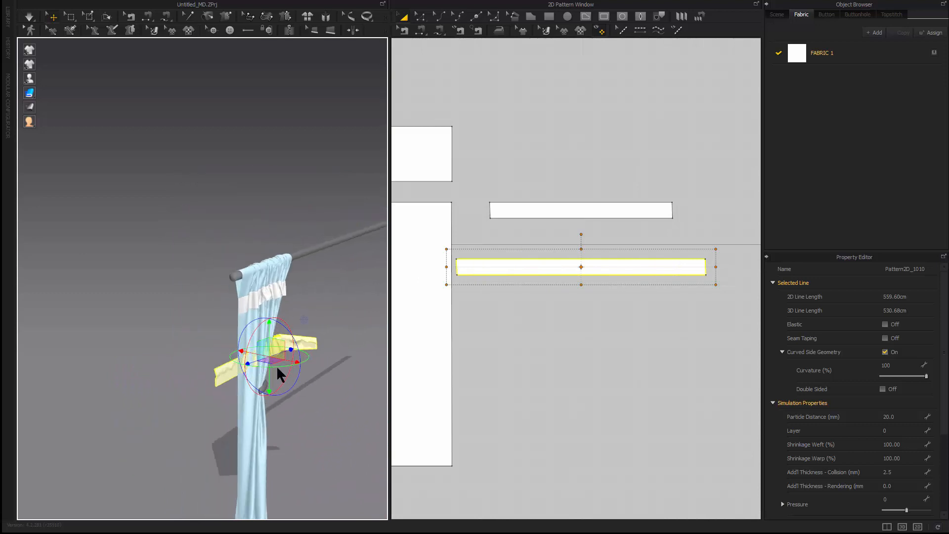
scroll(254, 277, "up", 3)
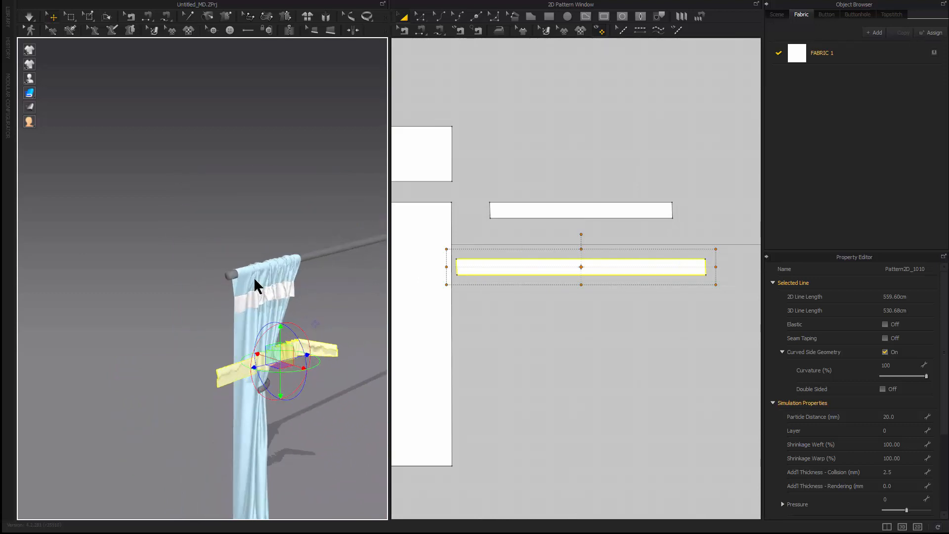
left_click(290, 290)
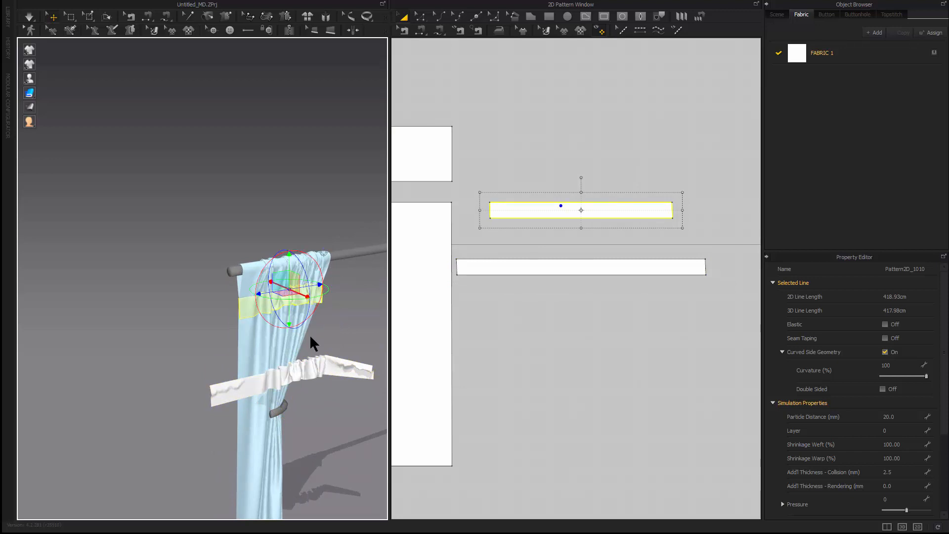
left_click(333, 310)
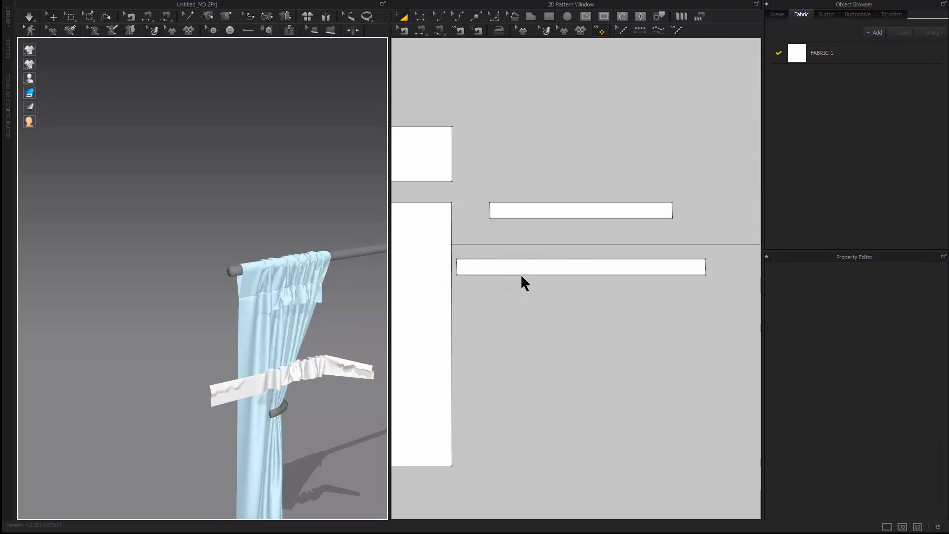
- Sew the wide strip's top edge to the bottom edge of the narrow strip above it
key("n")
left_click(506, 259)
left_click(526, 218)
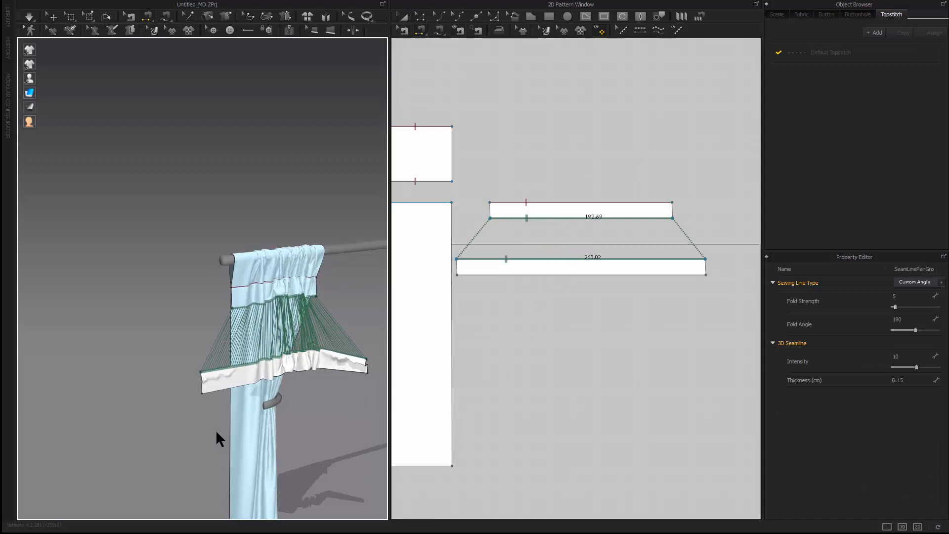
- Run the simulation to gather the wide strip into a ruffle, and inspect it on the curtain
right_click_drag(216, 432, 164, 310)
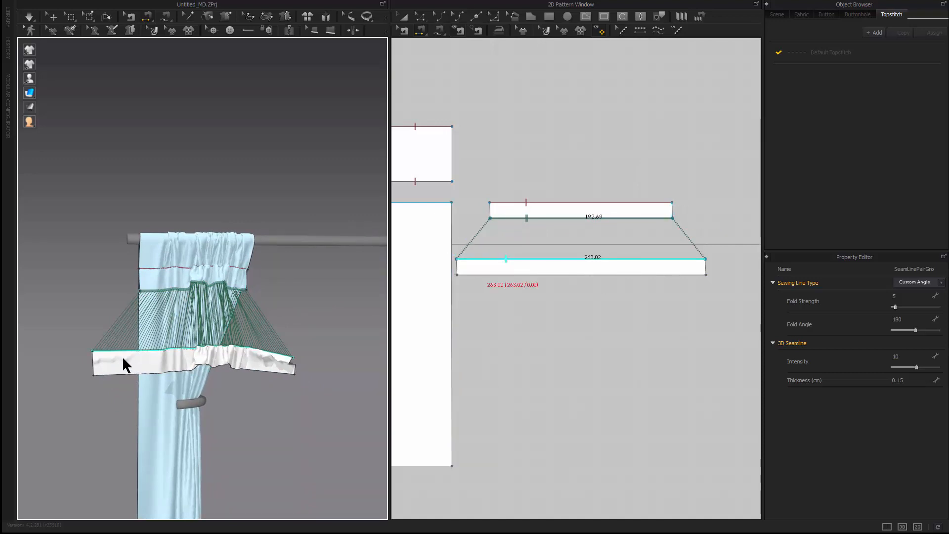
scroll(148, 352, "up", 5)
scroll(224, 254, "down", 2)
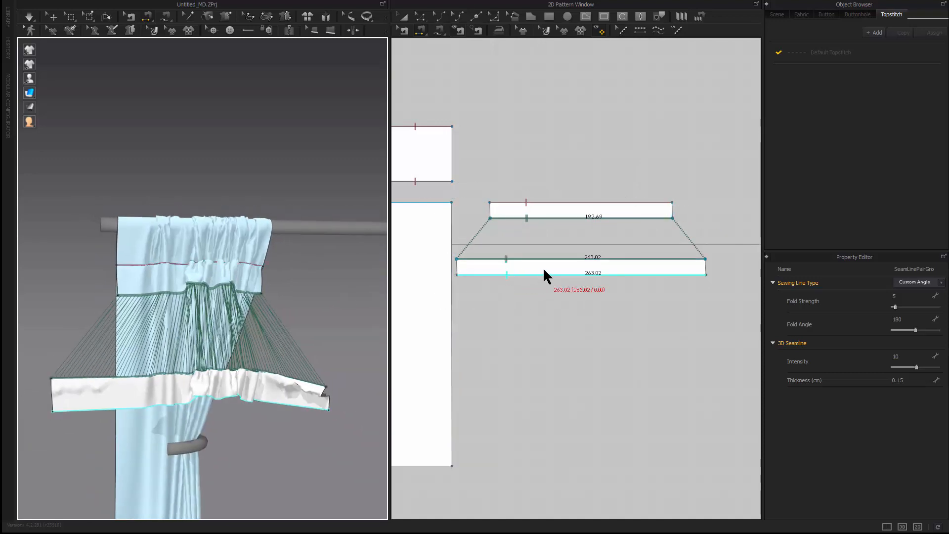
left_click(28, 18)
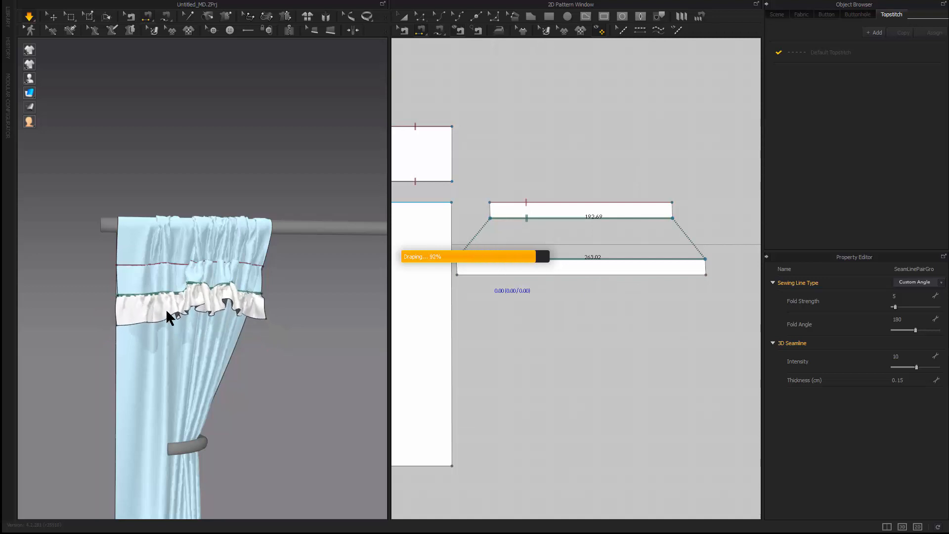
right_click_drag(292, 352, 234, 364)
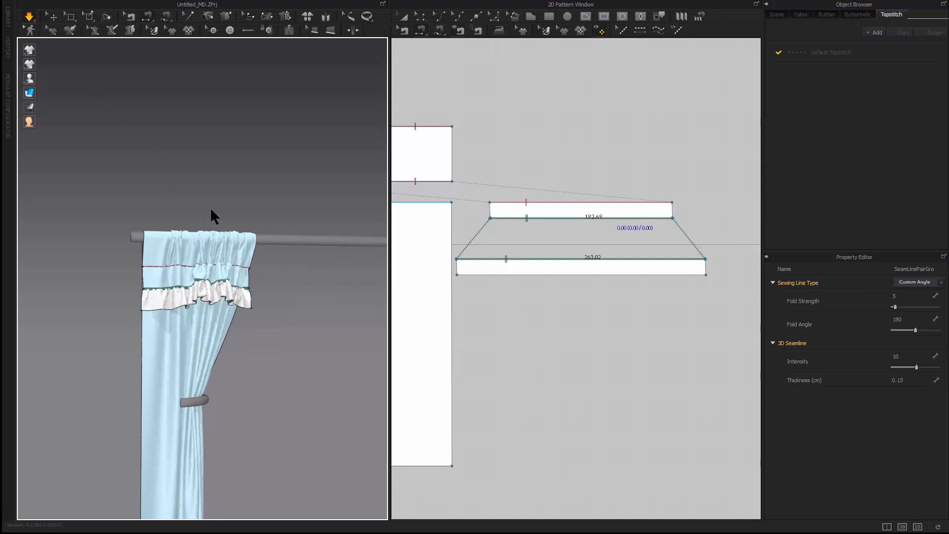
scroll(232, 212, "up", 5)
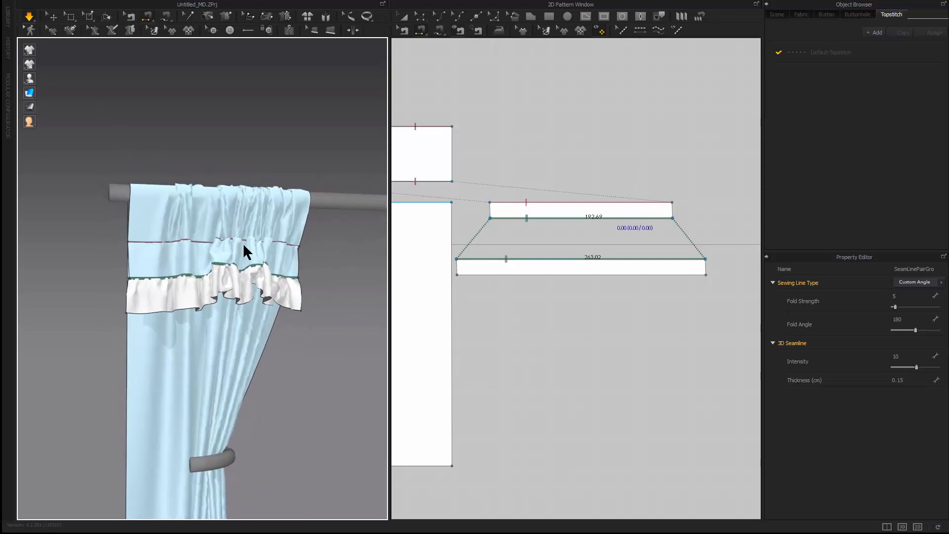
- Stop the simulation and examine the height of the ruffle against the curtain
left_click(29, 17)
scroll(198, 153, "down", 5)
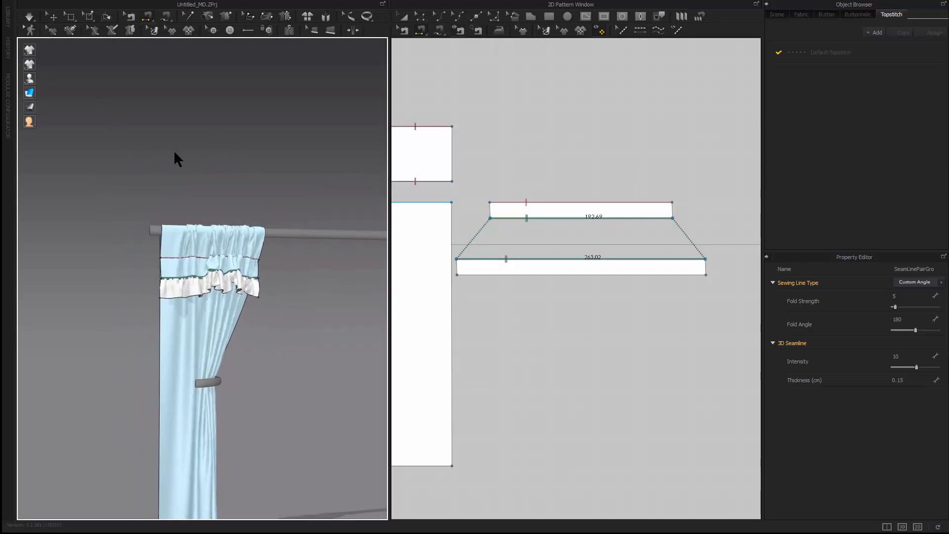
left_click(176, 267)
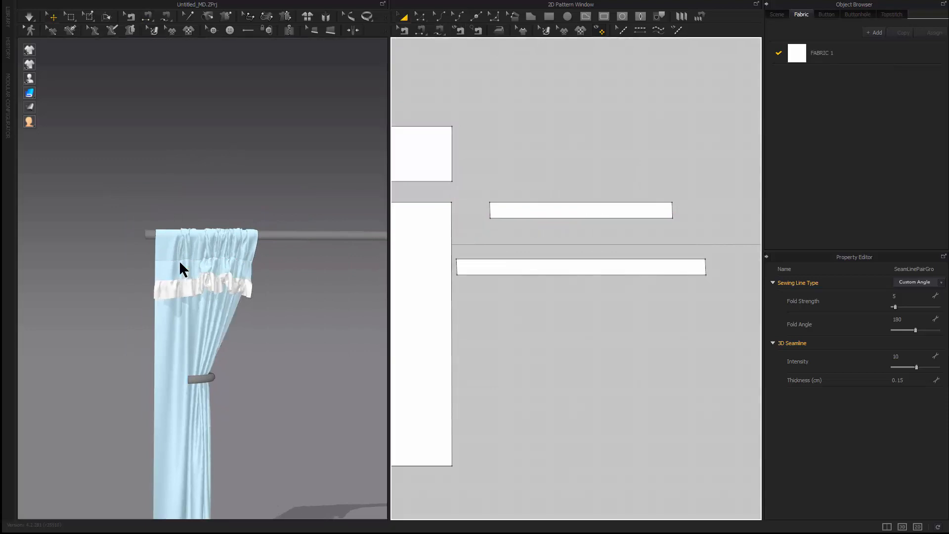
left_click(227, 250, "shift")
left_click(206, 309, "shift")
scroll(213, 312, "up", 1)
scroll(218, 314, "up", 1)
left_click(360, 295)
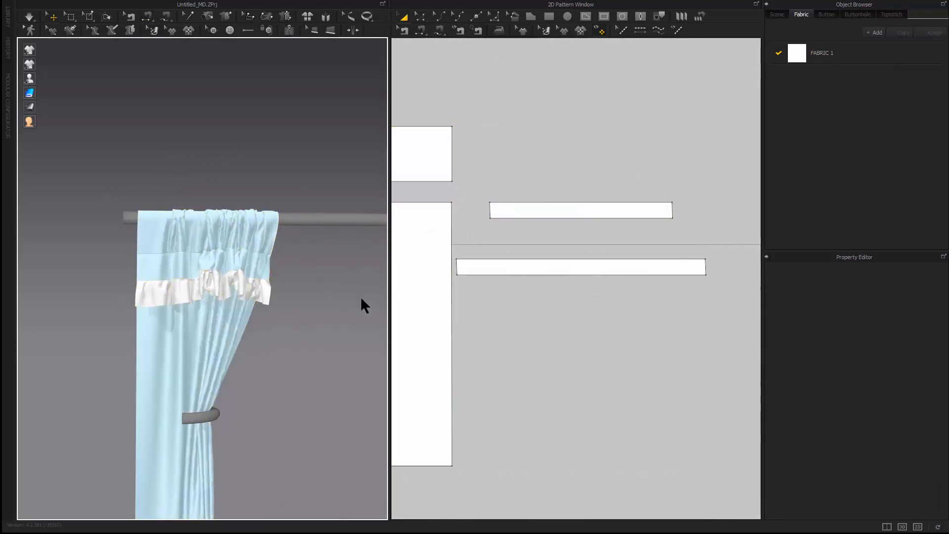
left_click(558, 267)
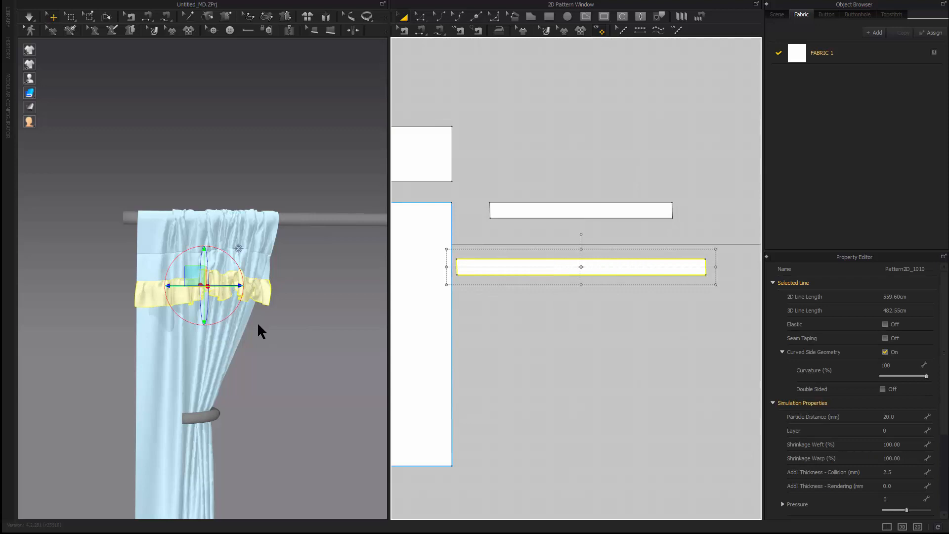
scroll(232, 324, "down", 3)
scroll(307, 339, "up", 4)
left_click(306, 339)
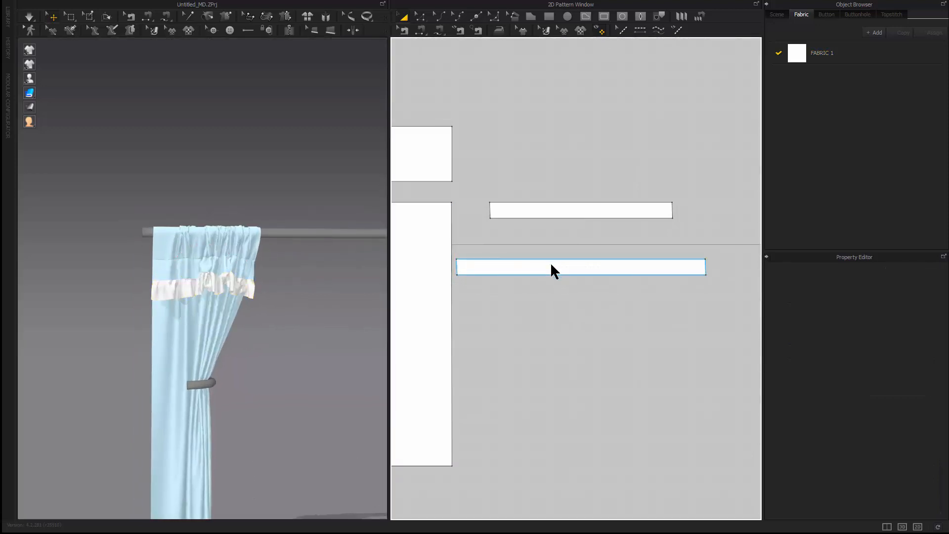
- Shorten the ruffle strip to about a third of its height by raising its lower edge, and run the simulation
key("z")
left_click_drag(573, 274, 573, 262)
scroll(132, 341, "up", 2)
key("space")
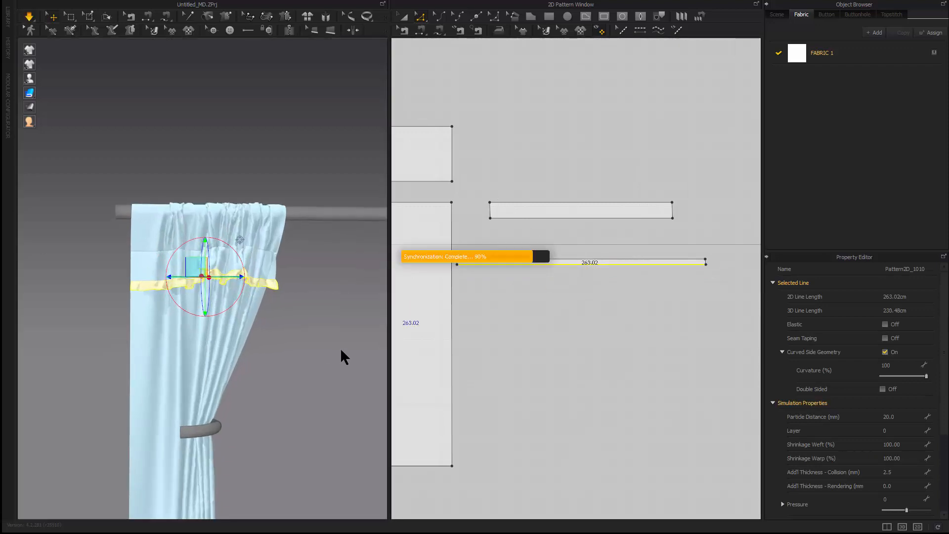
left_click(316, 337)
scroll(296, 331, "down", 2)
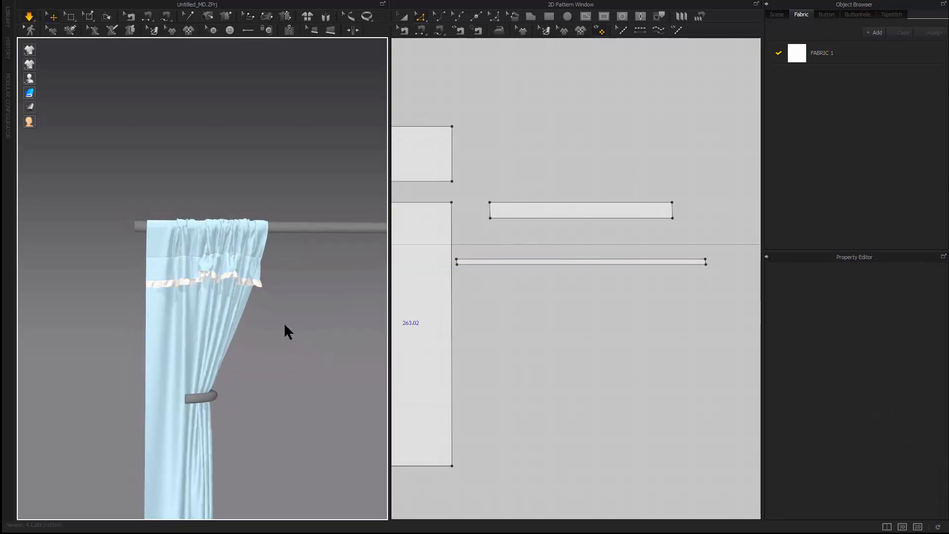
- Unfreeze the top band, the narrow strip and the main curtain panel while simulating, and inspect how they drape
left_click(186, 247)
left_click(180, 270, "shift")
left_click(180, 308, "shift")
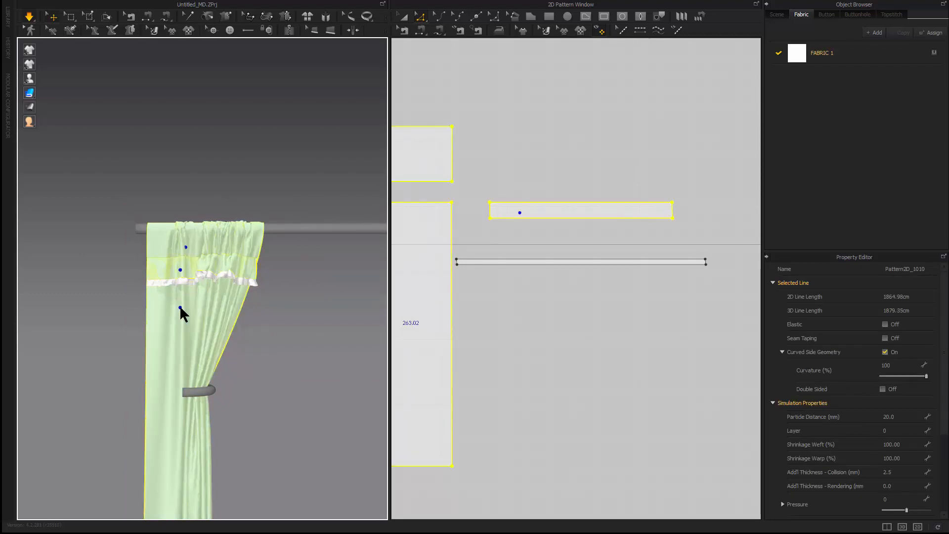
left_click(266, 364)
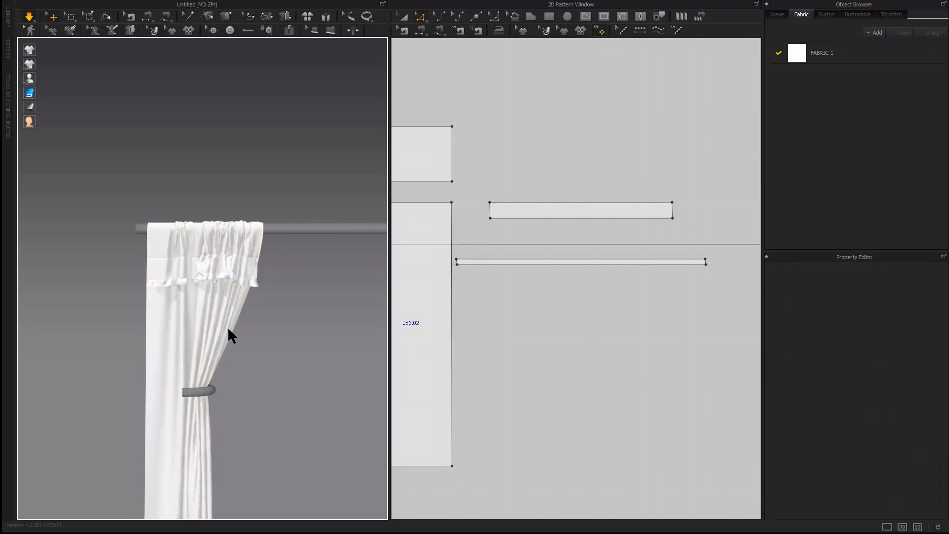
right_click_drag(228, 331, 262, 340)
left_click(262, 295)
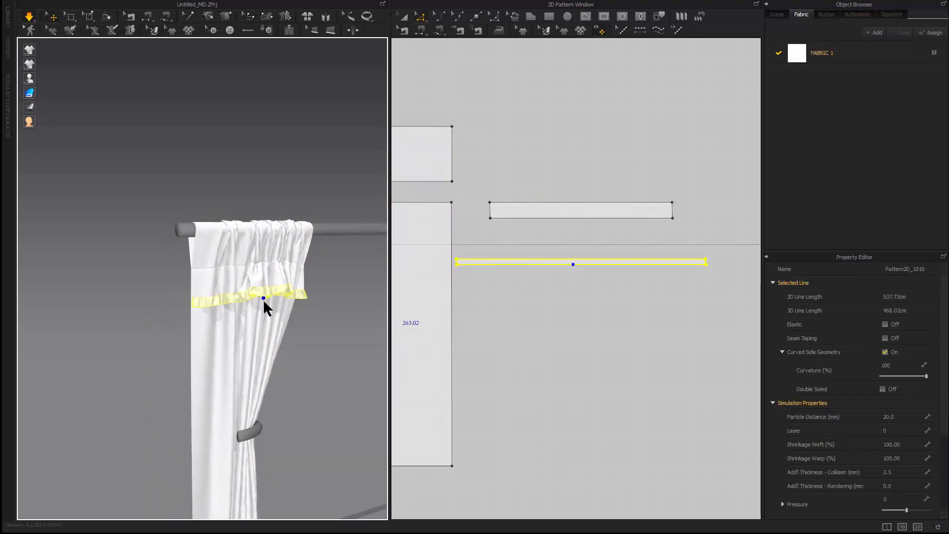
left_click(312, 386)
scroll(226, 398, "down", 5)
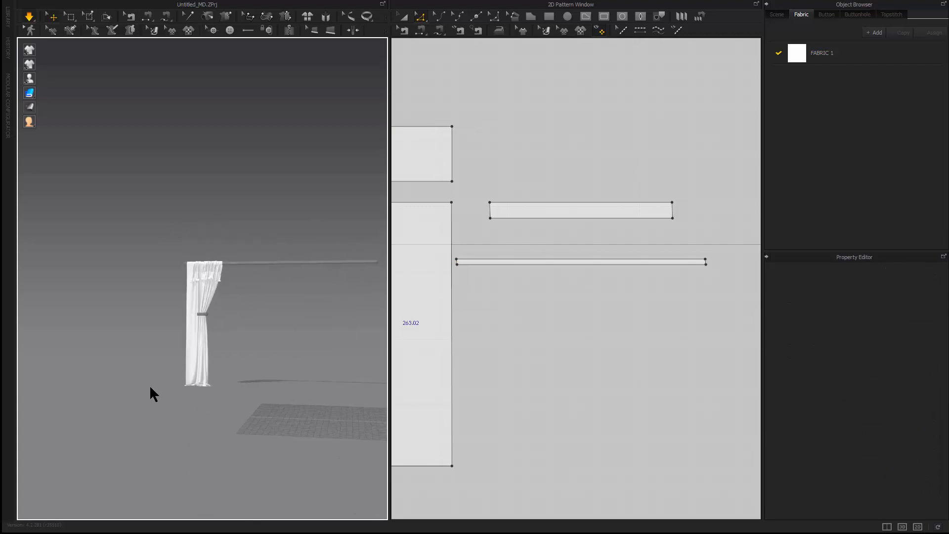
scroll(203, 396, "up", 5)
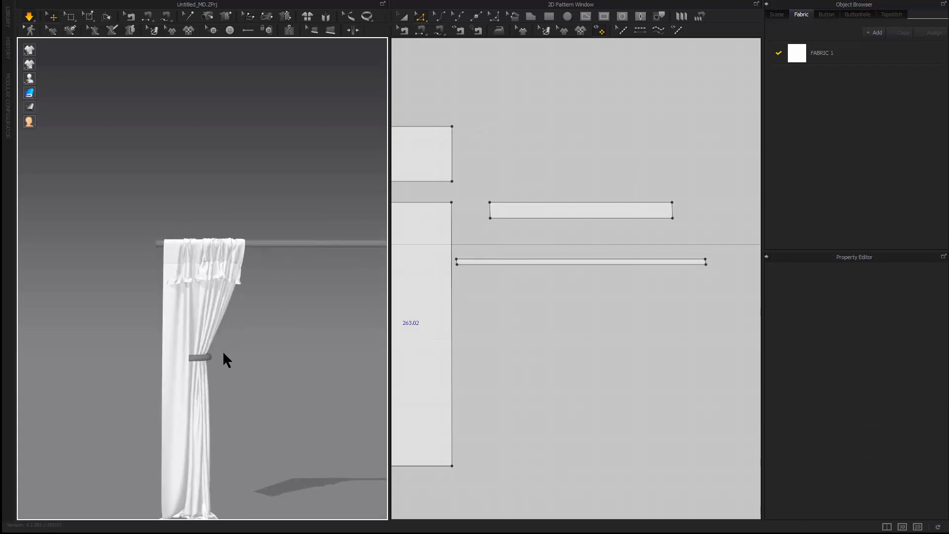
- Move the half-ring holder straight down to a lower position on the curtain
left_click(203, 357)
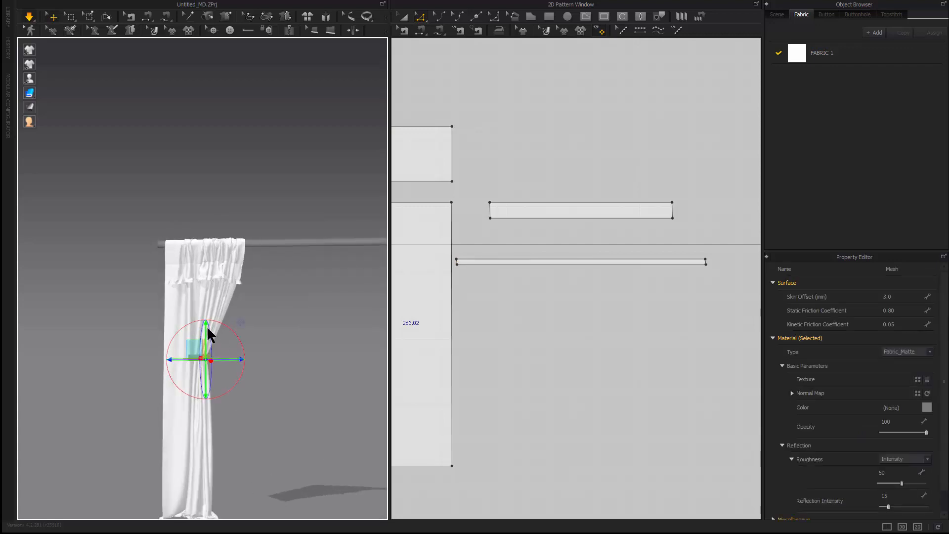
left_click_drag(208, 326, 212, 342)
left_click_drag(214, 347, 215, 356)
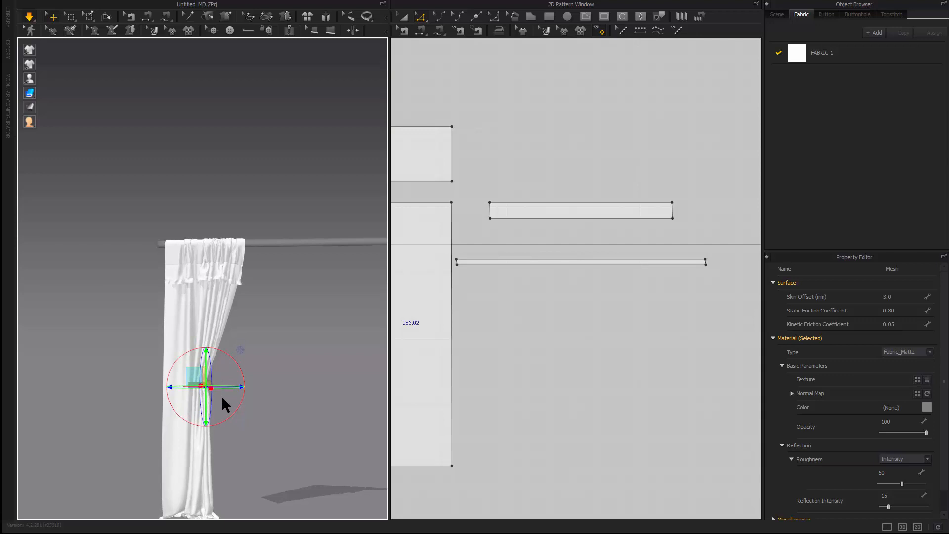
right_click_drag(227, 402, 248, 426)
scroll(261, 436, "down", 4)
middle_click_drag(261, 427, 279, 379)
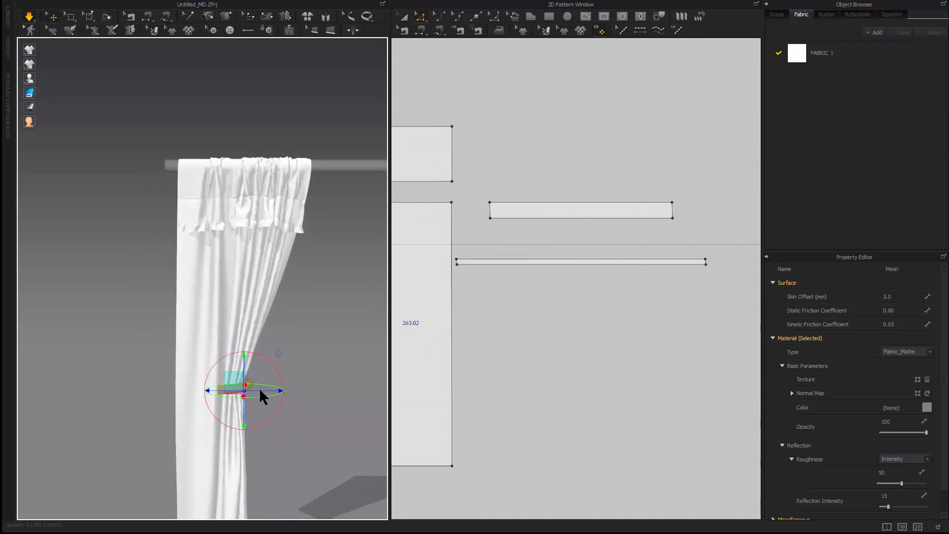
- Pull the curtain's free side edge above the holder into shape during the simulation, and stop the simulation
left_click(279, 313)
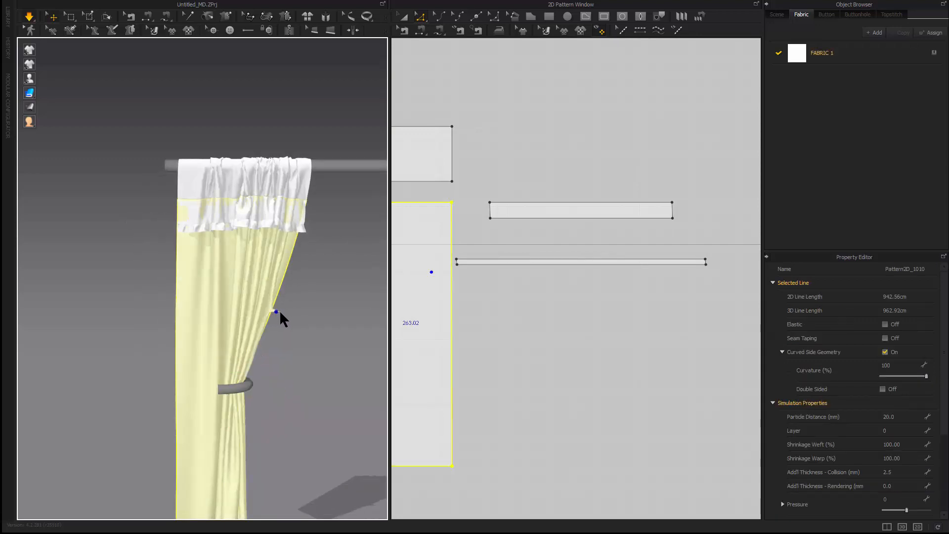
mouse_move(262, 352)
left_mouse_down()
mouse_move(288, 351)
mouse_move(327, 375)
mouse_move(301, 390)
mouse_move(290, 413)
left_mouse_up()
middle_click_drag(278, 443, 291, 390)
scroll(271, 383, "down", 2)
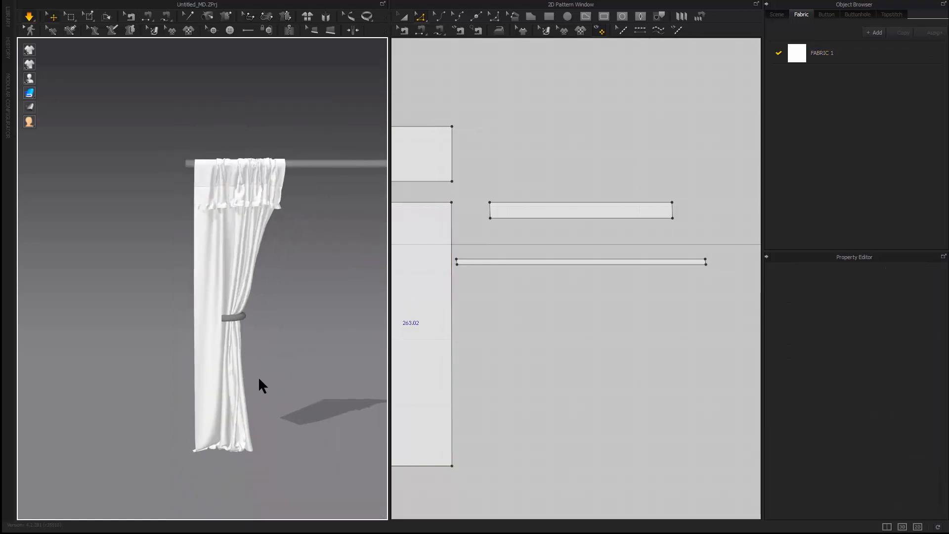
left_click_drag(250, 266, 260, 266)
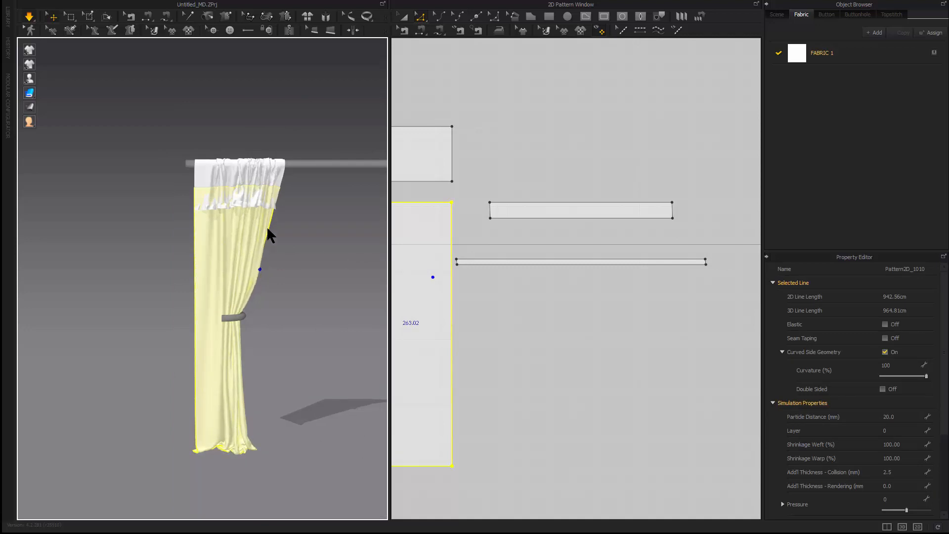
left_click_drag(266, 228, 272, 229)
left_click(261, 398)
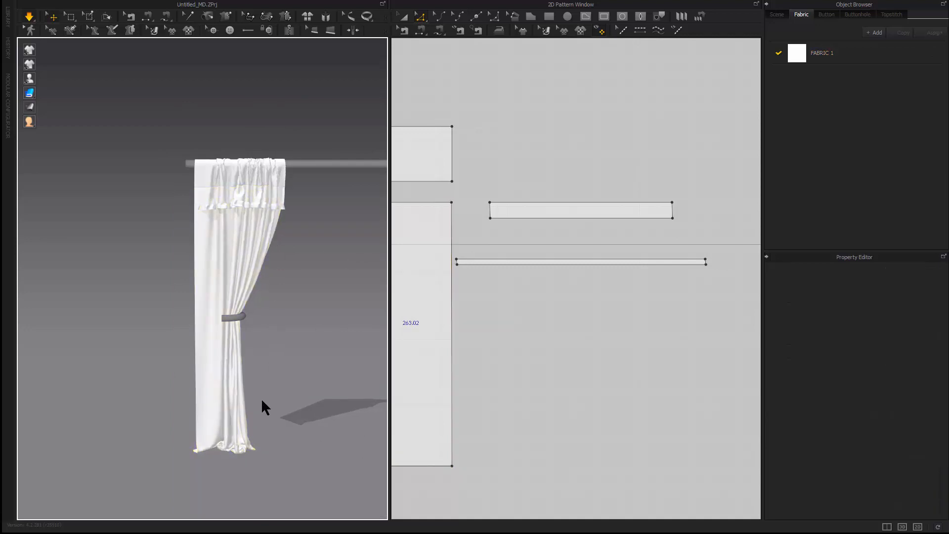
scroll(261, 398, "down", 5)
right_click_drag(236, 369, 203, 361)
left_click(30, 17)
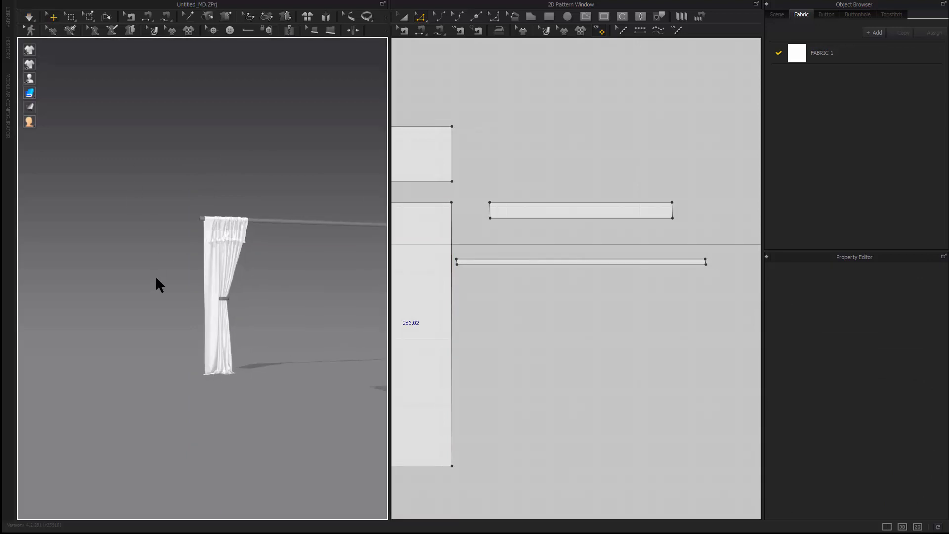
- Select all four curtain pieces: the main panel, the narrow strip, the ruffle and the top band
scroll(158, 282, "up", 10)
left_click(261, 311)
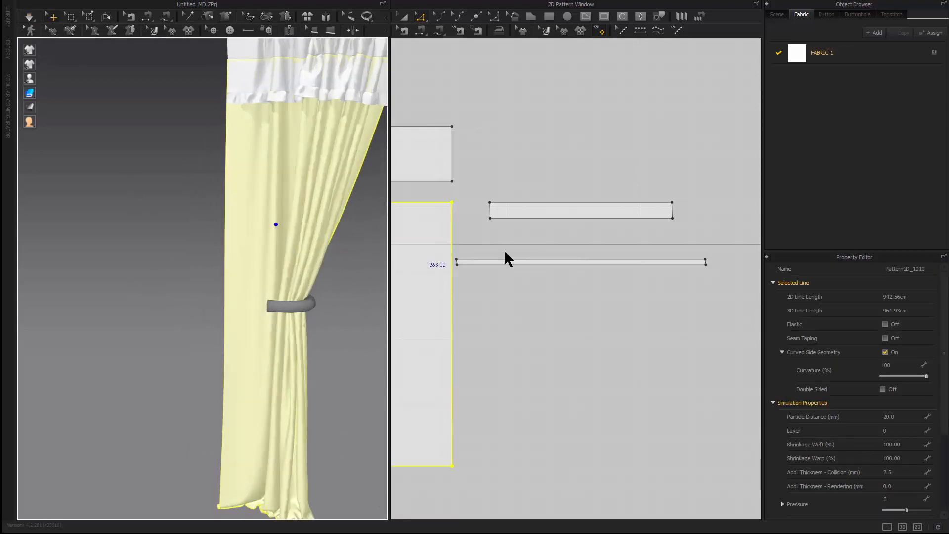
scroll(595, 305, "down", 6)
left_click(498, 191)
left_click_drag(527, 304, 710, 433)
scroll(199, 411, "down", 5)
left_click(184, 386)
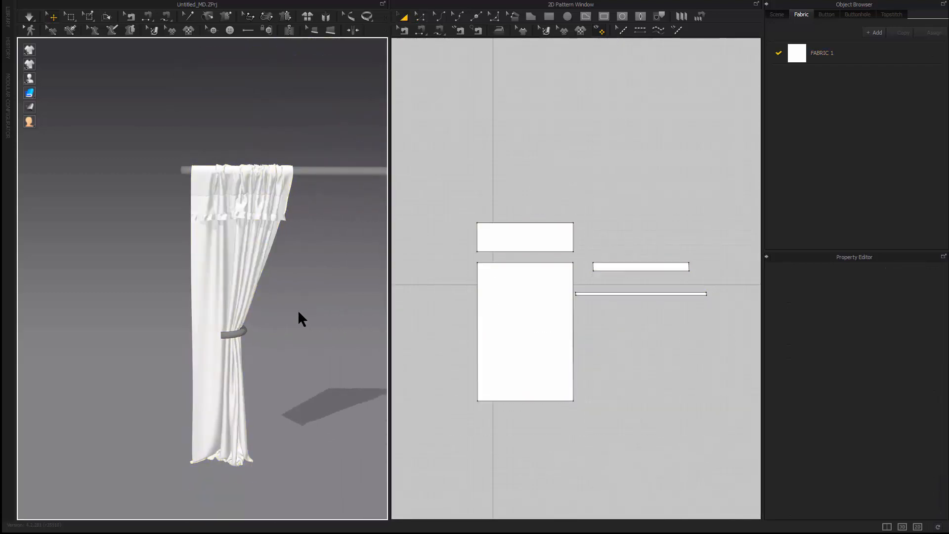
scroll(289, 304, "up", 3)
left_click(284, 227)
left_click(302, 193, "shift")
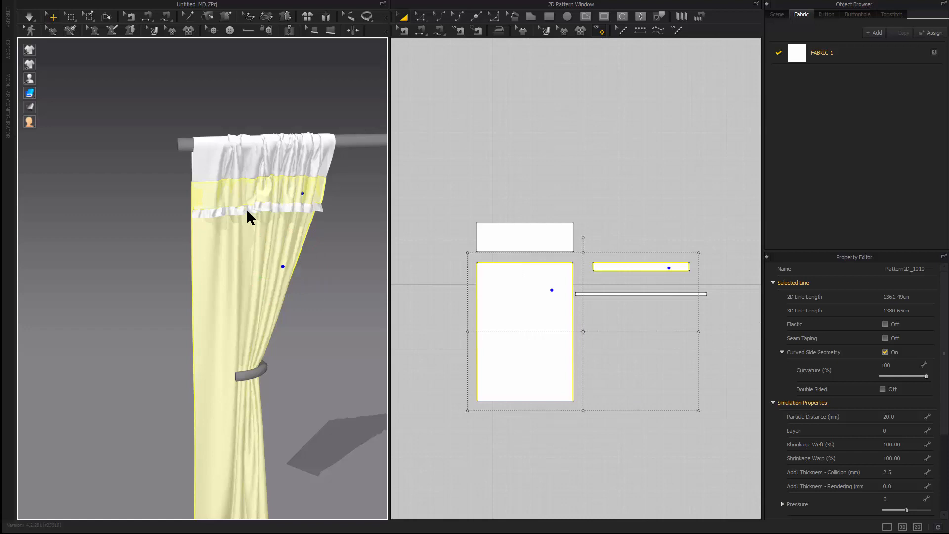
left_click(246, 209, "shift")
left_click(259, 148, "shift")
scroll(313, 274, "up", 3)
scroll(315, 275, "up", 1)
middle_click_drag(248, 238, 219, 255)
- Switch the 3D garment display to Mesh and examine the triangulated mesh of the curtain
mouse_move(32, 111)
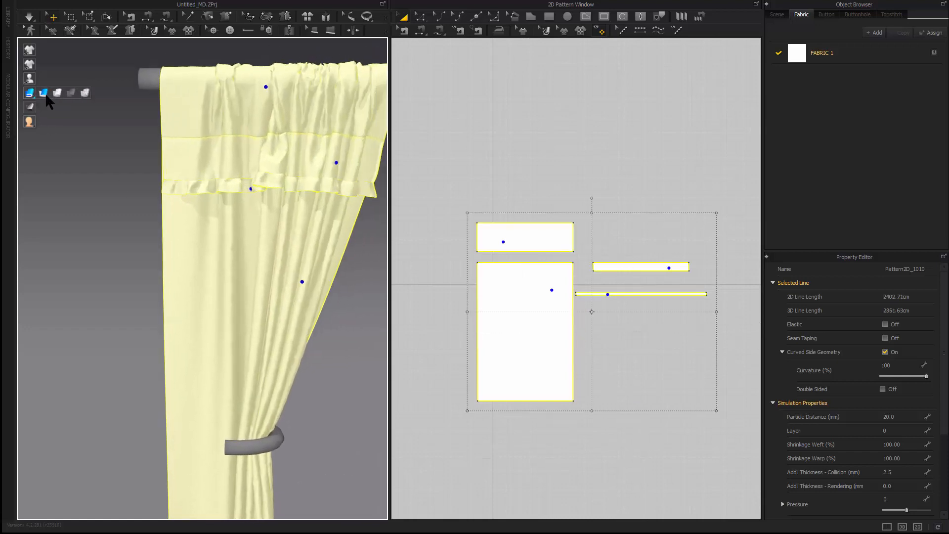
mouse_move(29, 94)
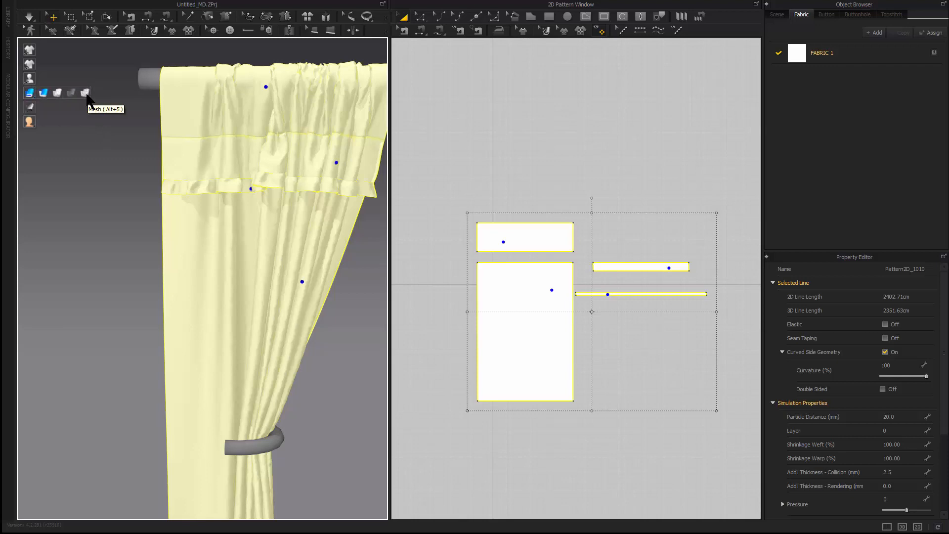
left_click(87, 96)
scroll(161, 243, "up", 5)
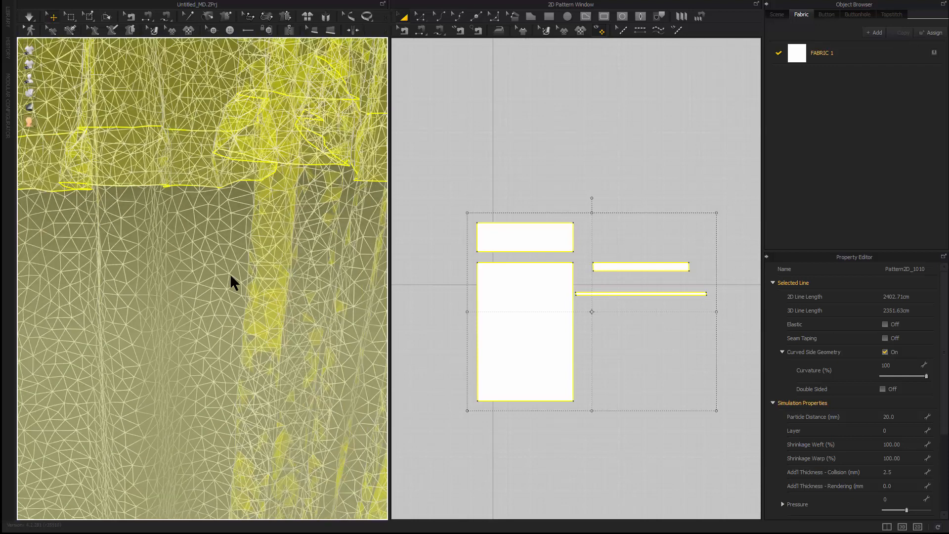
scroll(231, 283, "down", 5)
right_click_drag(131, 267, 206, 265)
scroll(218, 190, "up", 3)
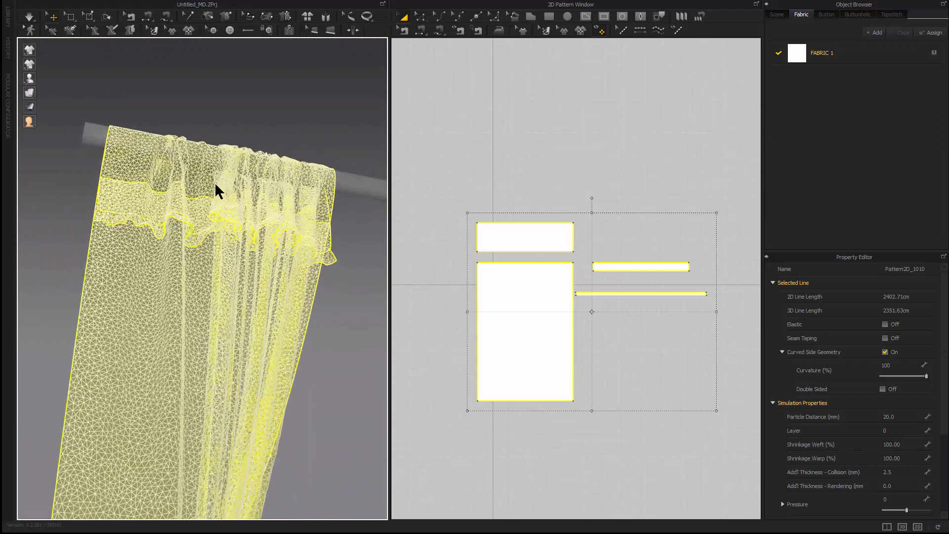
right_click_drag(216, 186, 173, 248)
scroll(153, 250, "down", 6)
scroll(144, 274, "up", 4)
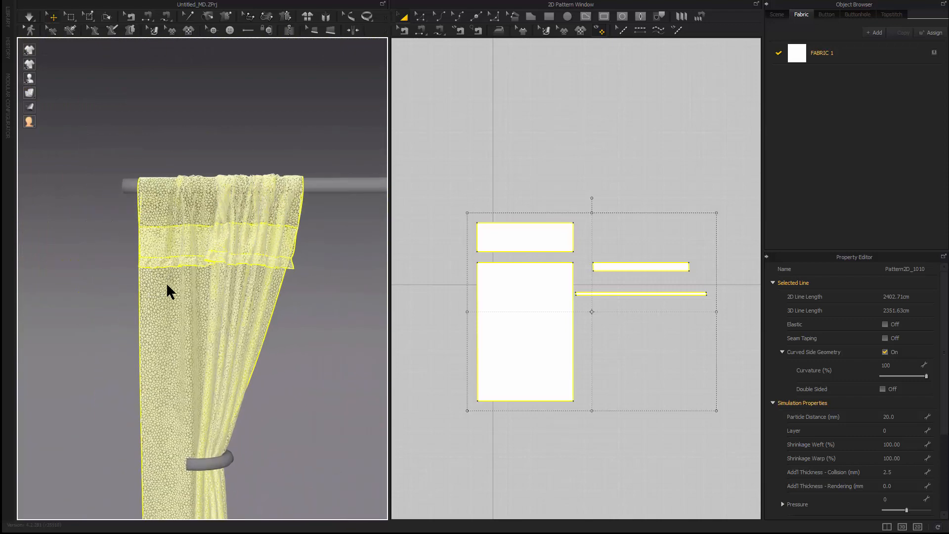
scroll(198, 335, "up", 1)
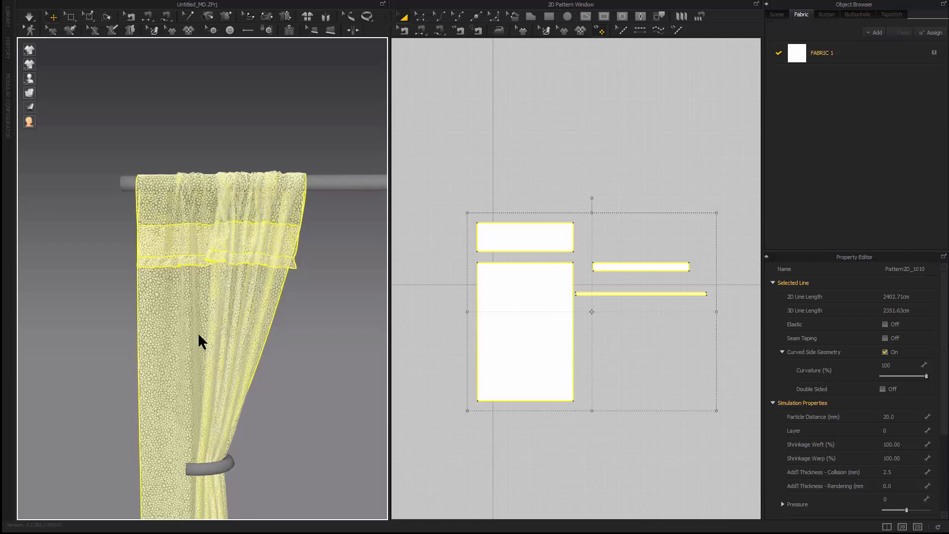
scroll(200, 341, "up", 3)
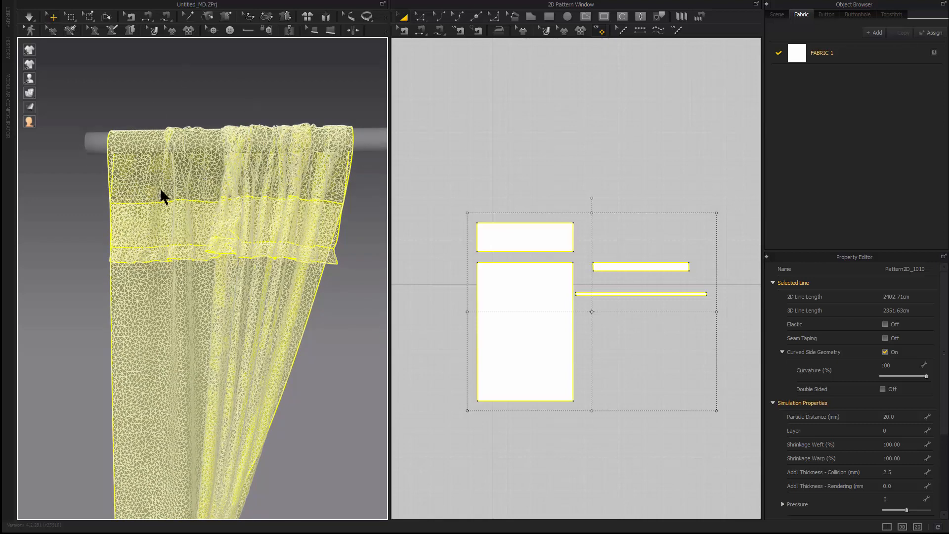
- Convert the mesh of the four selected curtain pieces from triangles to quads
right_click(193, 166)
left_click(223, 303)
key("space")
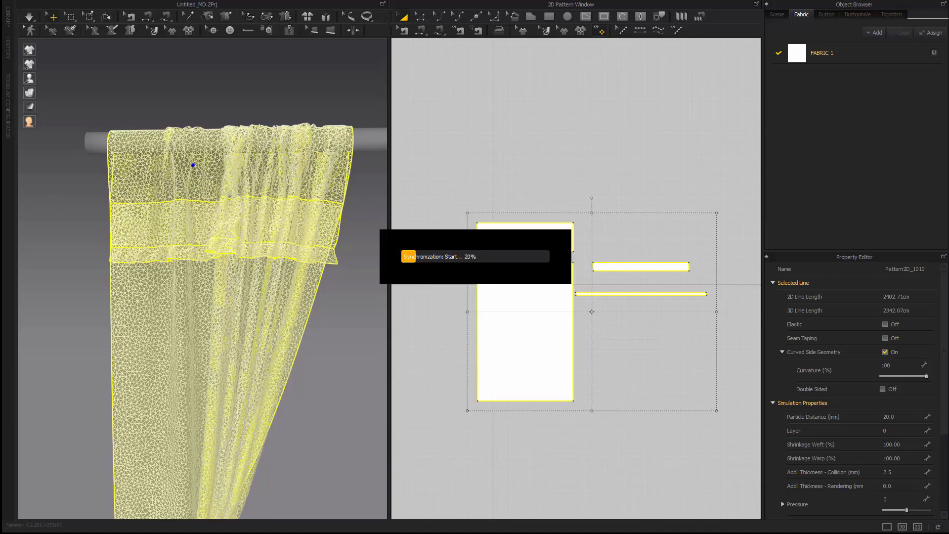
scroll(311, 311, "down", 2)
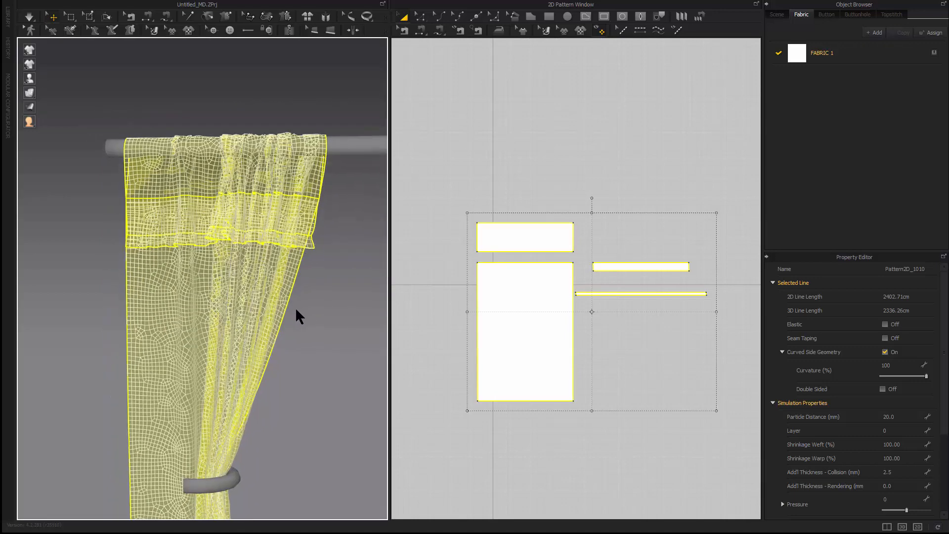
scroll(295, 307, "up", 6)
scroll(272, 344, "down", 8)
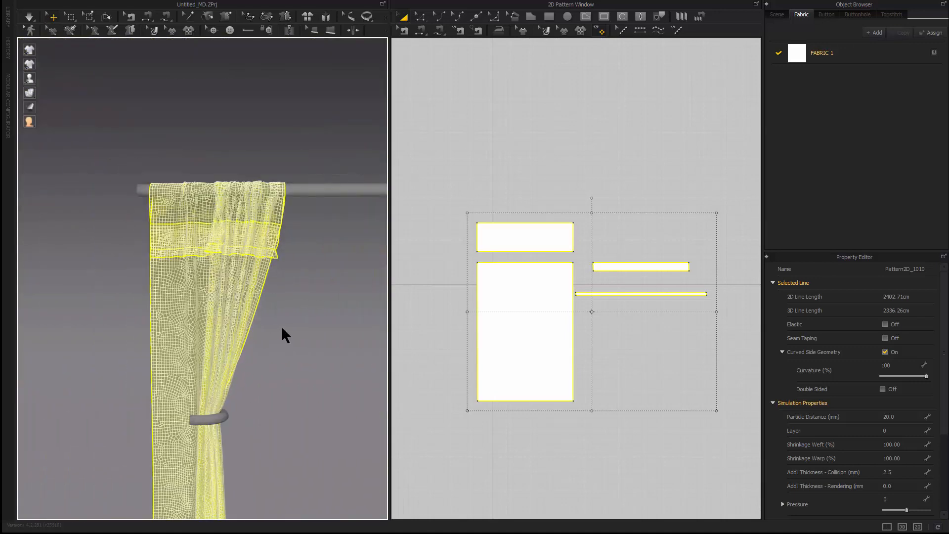
- Clear the selection, inspect the quad mesh, and switch the 3D garment display back to a solid surface
left_click(281, 326)
right_click_drag(239, 358, 288, 369)
scroll(251, 353, "down", 3)
scroll(199, 368, "up", 5)
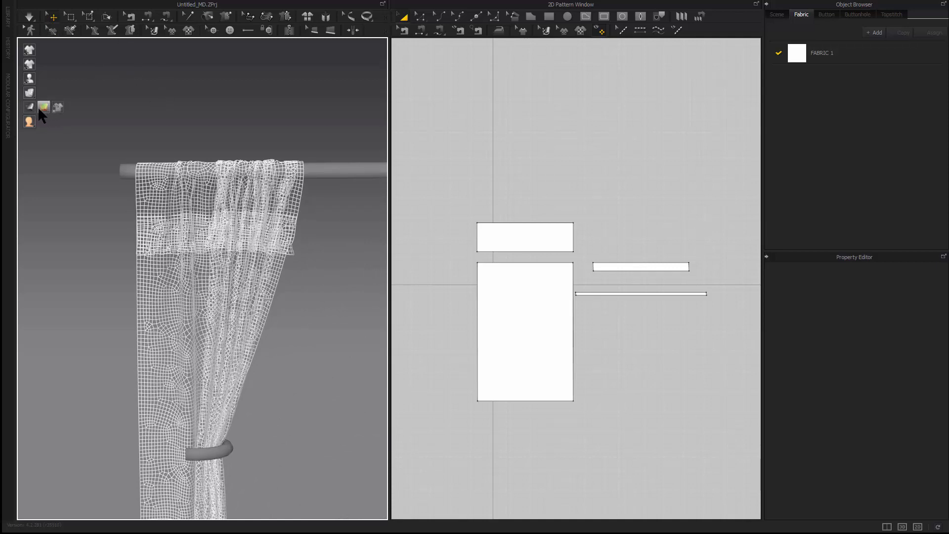
left_click(44, 93)
scroll(226, 262, "down", 2)
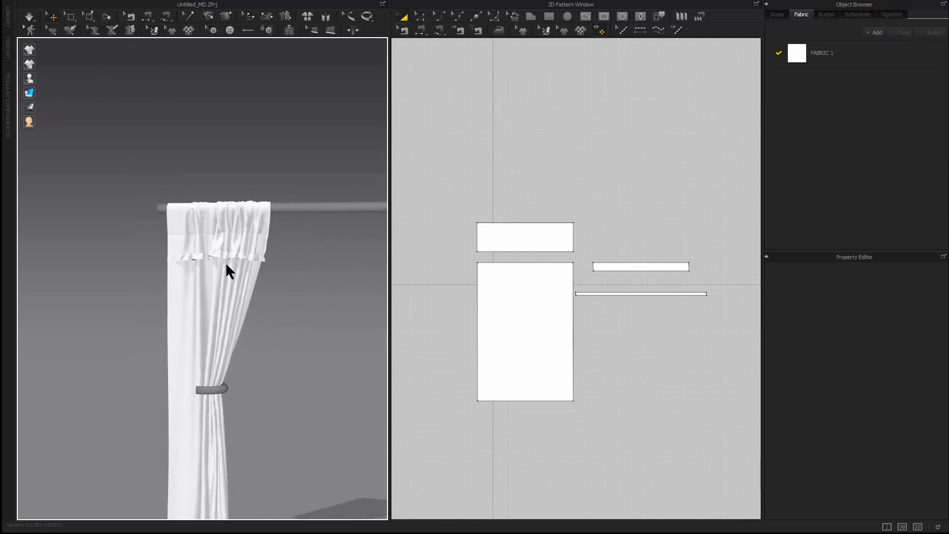
- Examine the finished curtain's top ruffle, gathered folds, holder and hem from several angles and distances
mouse_move(225, 262)
right_mouse_down()
mouse_move(245, 225)
mouse_move(239, 185)
mouse_move(232, 219)
right_mouse_up()
middle_click_drag(232, 219, 239, 179)
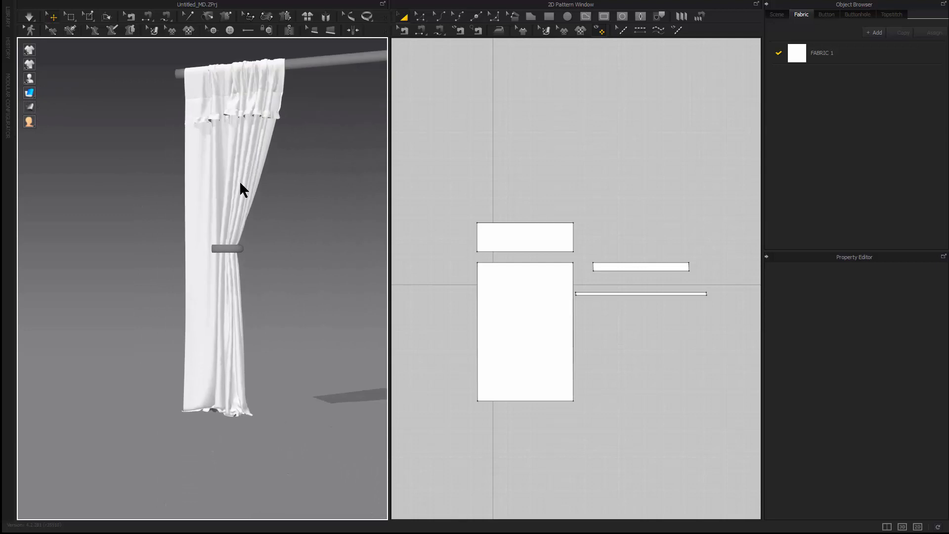
right_click_drag(239, 180, 260, 168)
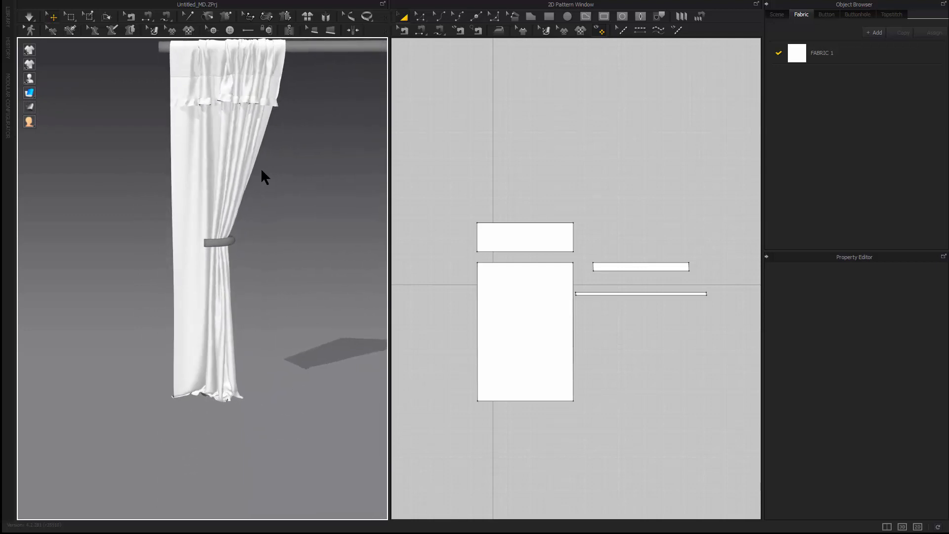
middle_click_drag(260, 168, 263, 270)
scroll(287, 191, "up", 3)
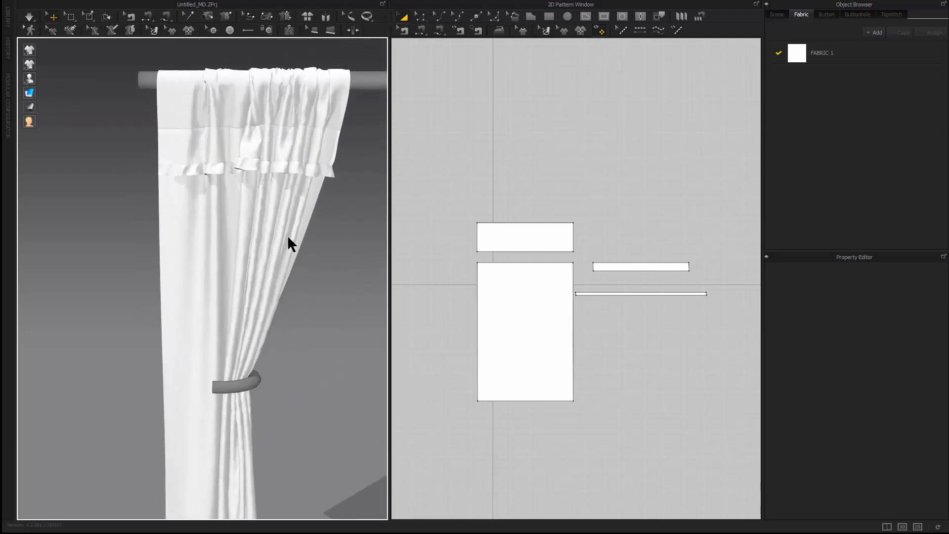
scroll(257, 225, "down", 2)
scroll(298, 175, "up", 1)
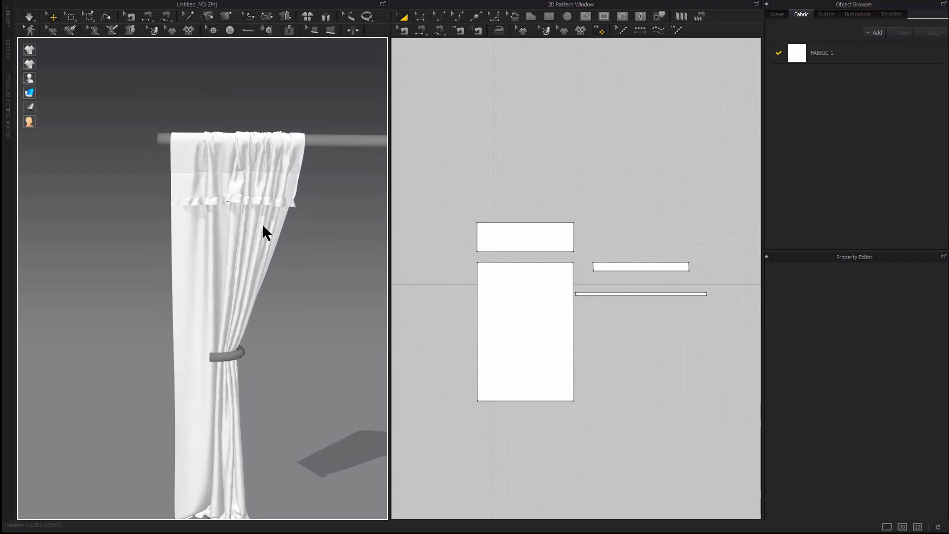
scroll(269, 227, "up", 2)
right_click_drag(310, 224, 212, 230)
scroll(210, 229, "down", 3)
scroll(209, 233, "down", 3)
scroll(148, 242, "up", 6)
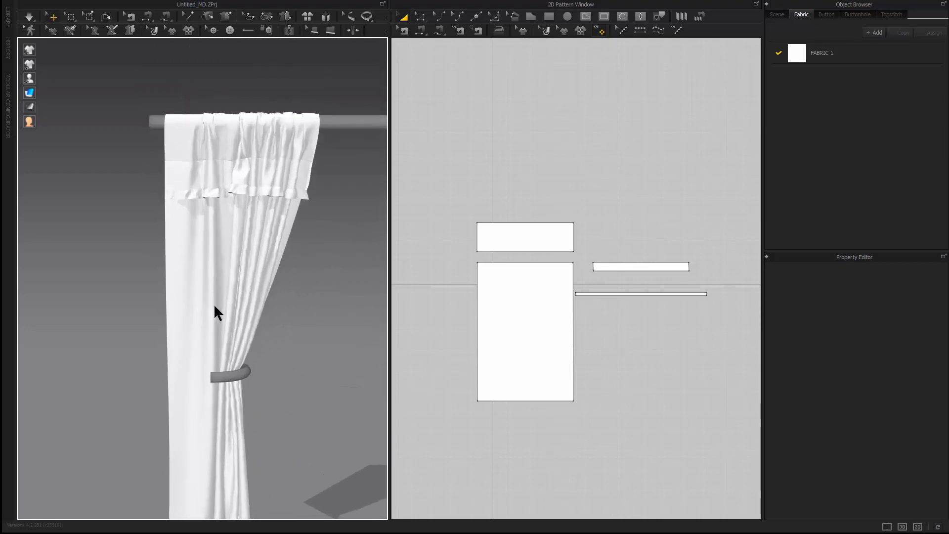
scroll(217, 292, "down", 2)
scroll(324, 271, "down", 4)
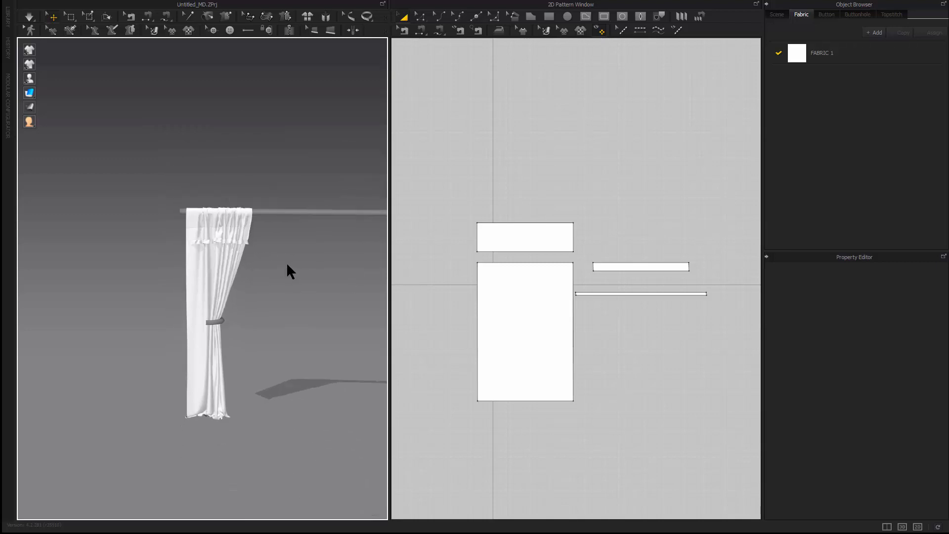
middle_click_drag(290, 264, 282, 265)
scroll(485, 280, "down", 3)
- Select all four curtain pattern pieces and paste a copy of them beside the originals in the 2D pattern layout
left_click_drag(452, 219, 622, 374)
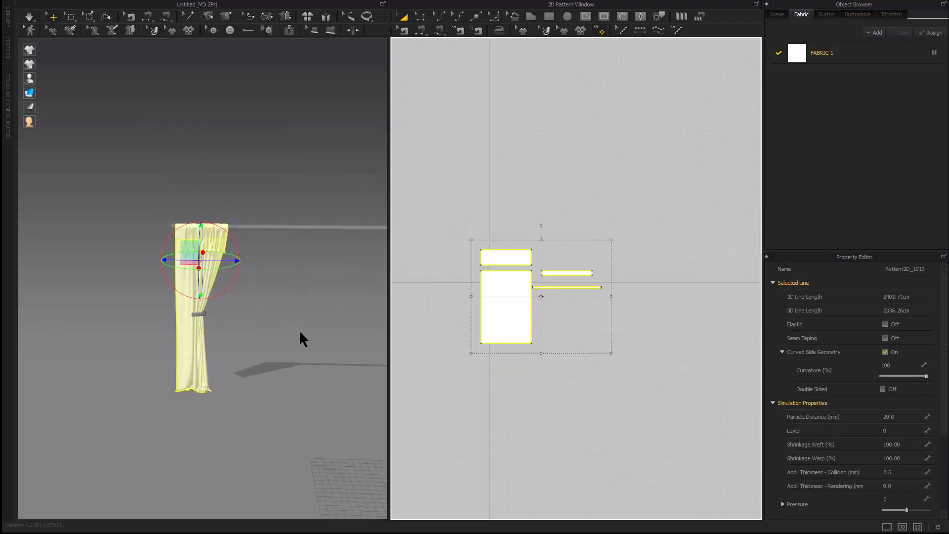
middle_click_drag(277, 258, 208, 251)
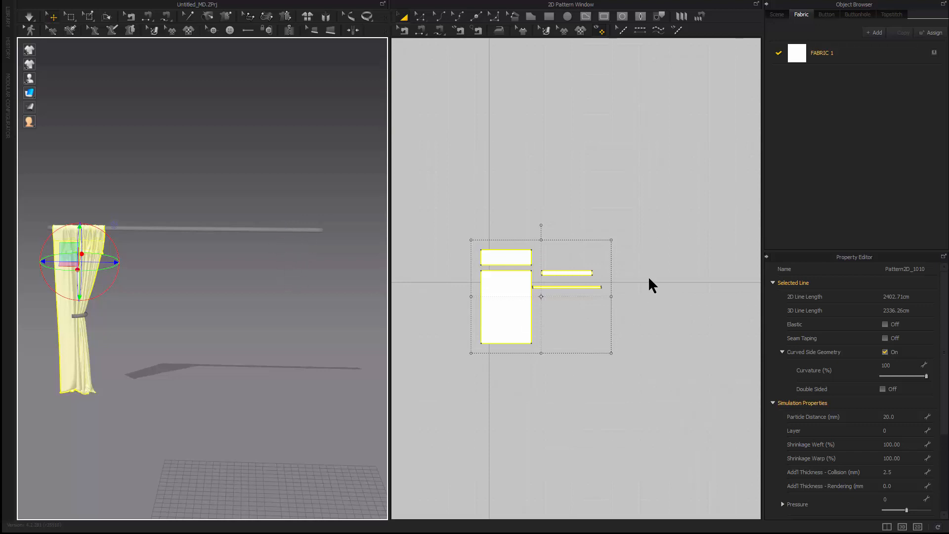
middle_click_drag(649, 278, 573, 279)
key("ctrl+v")
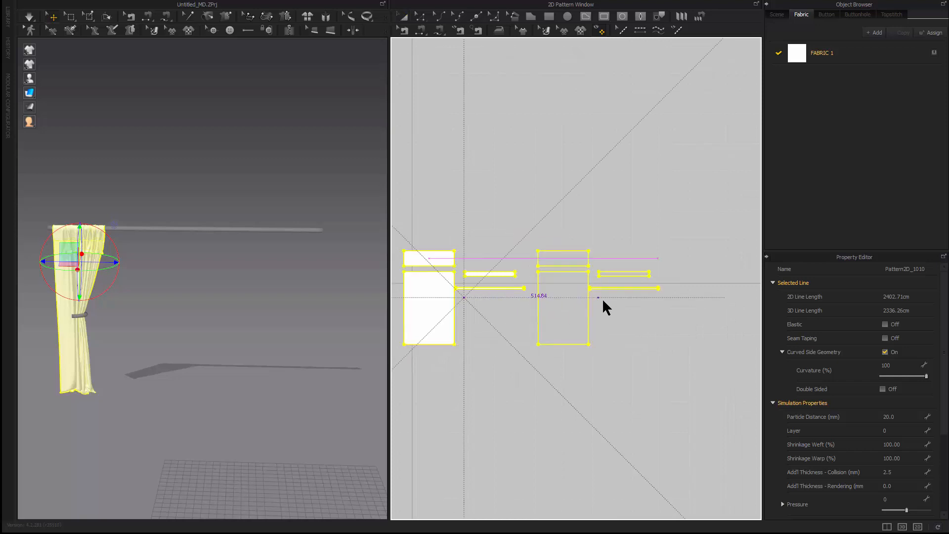
left_click(603, 297)
middle_click_drag(228, 267, 241, 274)
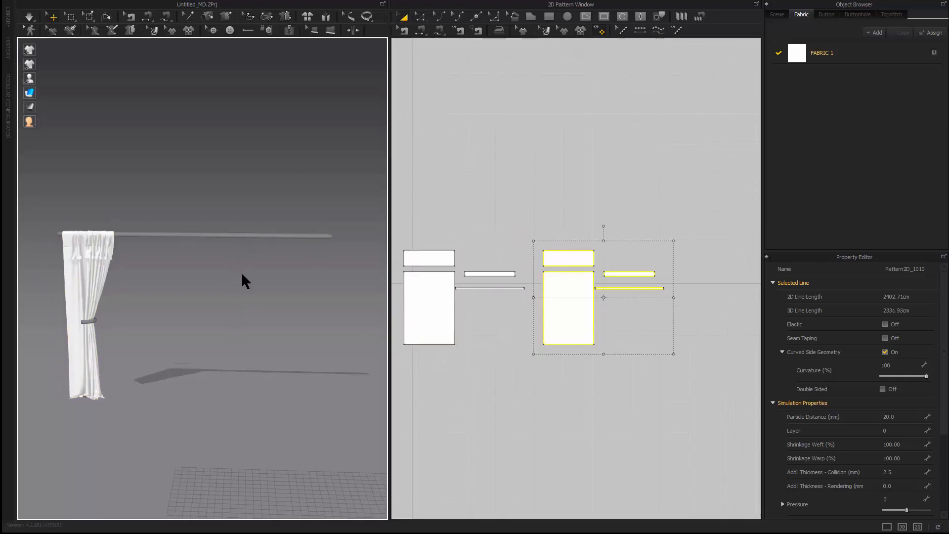
- Move the copied curtain in 3D from the floor grid area towards the free end of the rod
scroll(241, 274, "down", 8)
right_click_drag(184, 275, 167, 322)
left_click_drag(157, 326, 244, 330)
right_click_drag(242, 332, 184, 334)
scroll(185, 336, "up", 2)
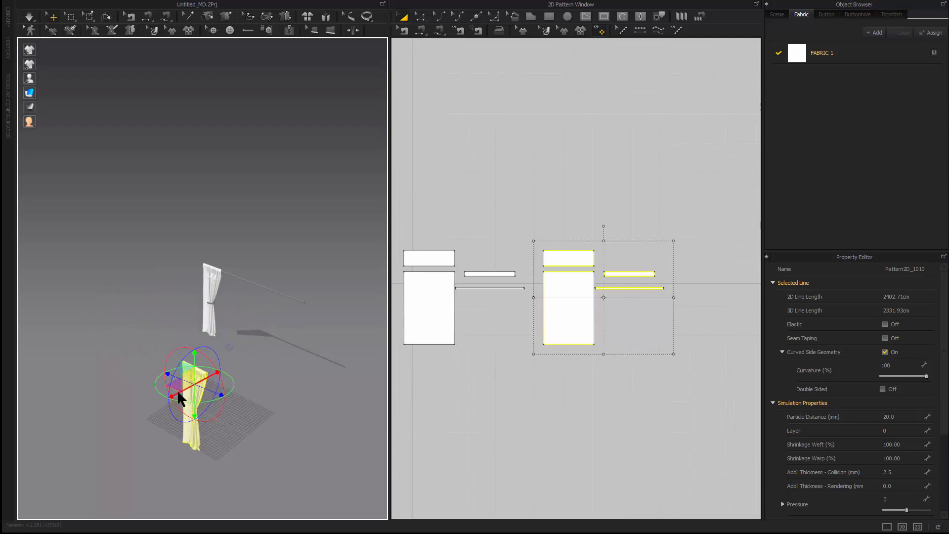
right_click_drag(176, 378, 139, 441)
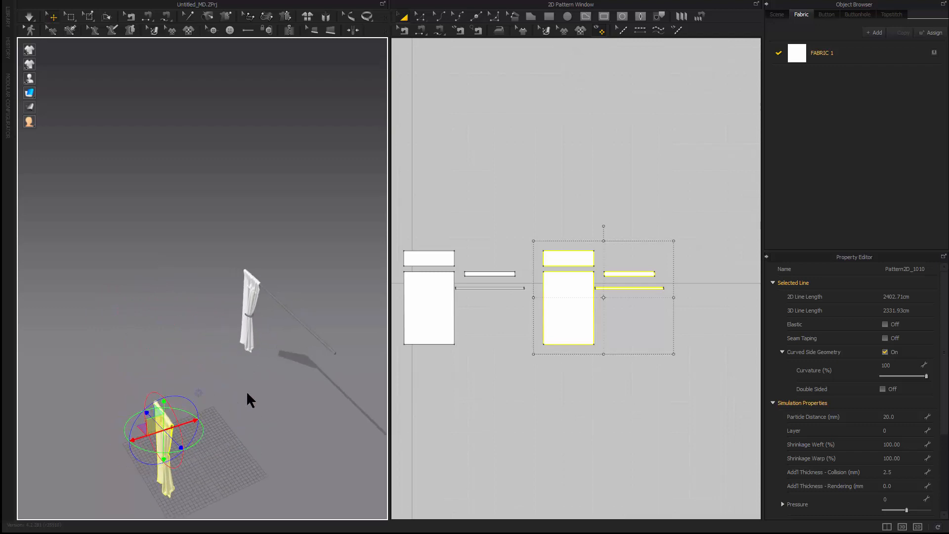
left_click_drag(247, 394, 308, 372)
key("2")
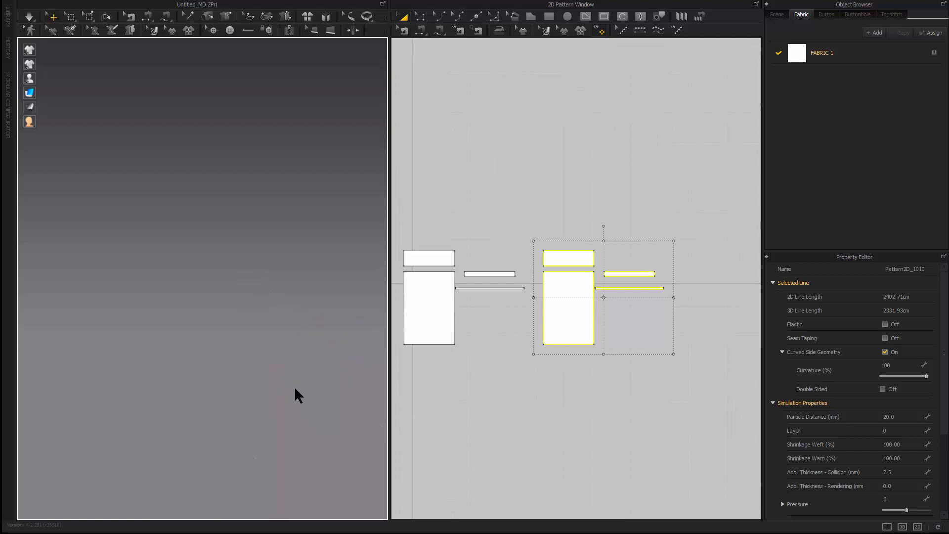
- Align the copied curtain over the free end of the rod, checking its placement from the front and side
right_click_drag(219, 402, 293, 404)
scroll(236, 371, "down", 4)
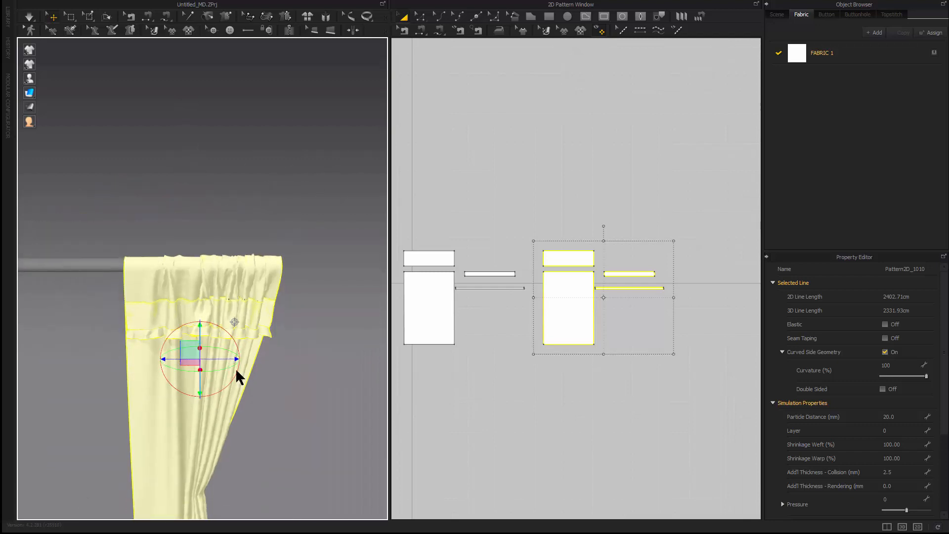
right_click_drag(169, 360, 222, 386)
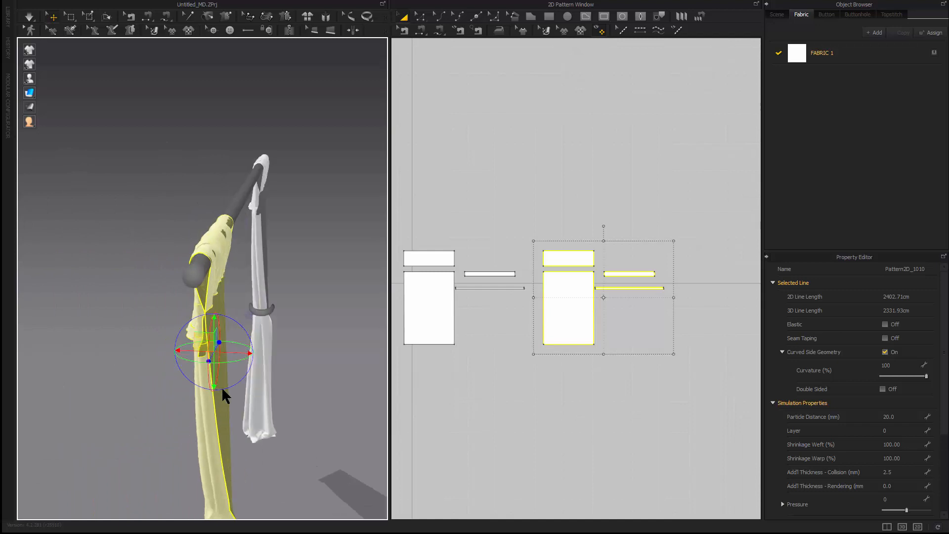
mouse_move(229, 348)
right_mouse_down()
mouse_move(257, 337)
mouse_move(229, 360)
right_mouse_up()
scroll(260, 337, "down", 5)
middle_click_drag(229, 359, 275, 345)
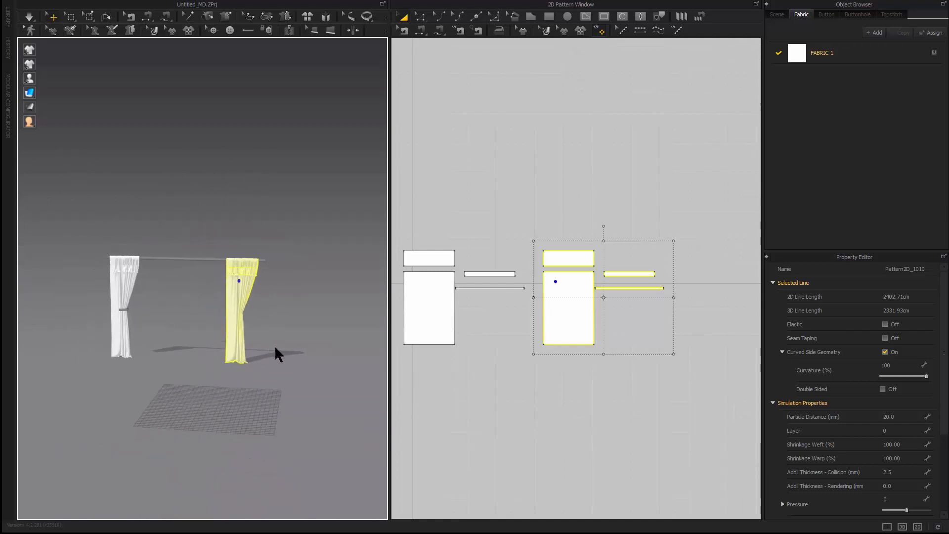
- Clear the selection and start the simulation so the copied curtain drapes over the rod
scroll(311, 345, "up", 5)
left_click(187, 337)
key("space")
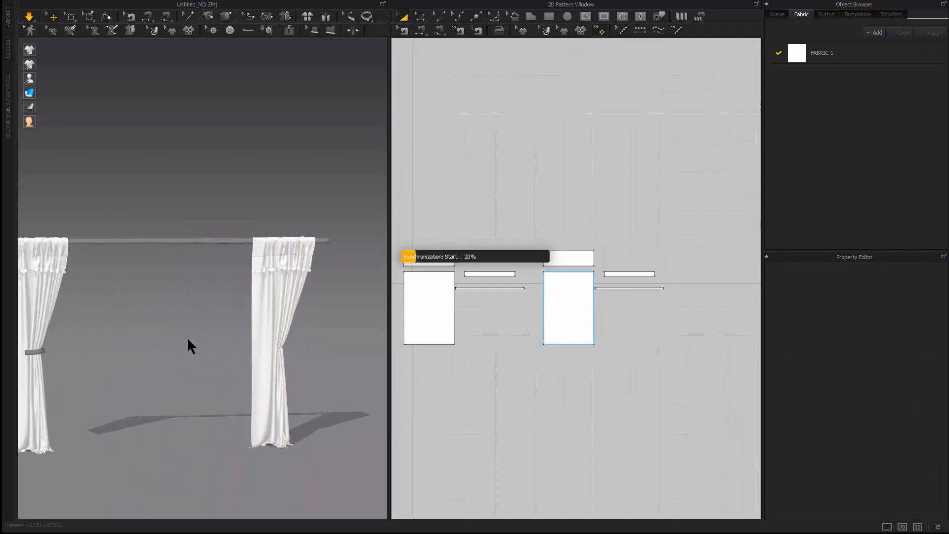
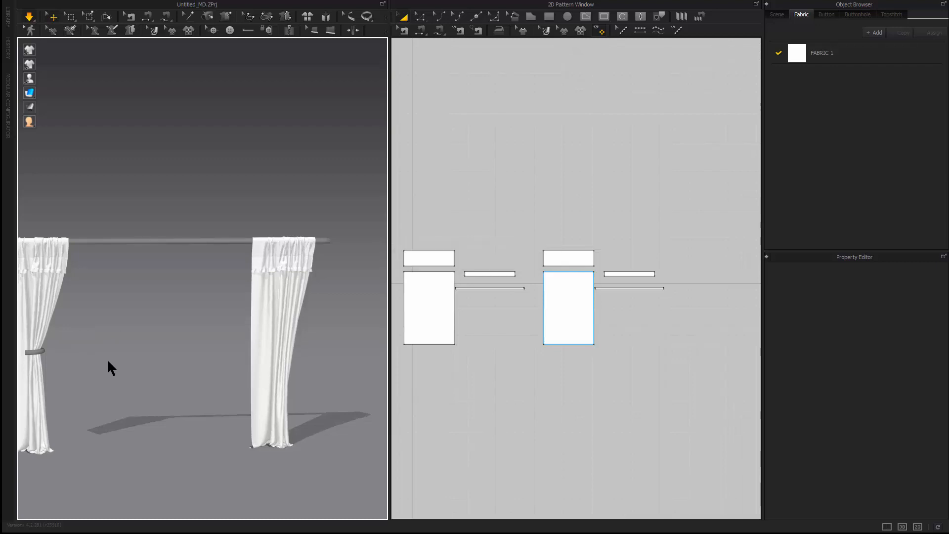
middle_click_drag(103, 357, 171, 336)
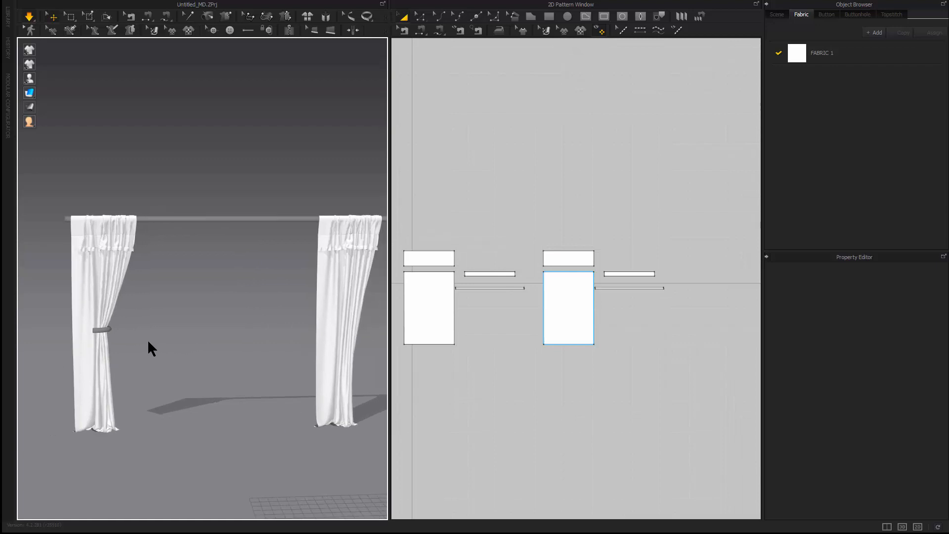
left_click(109, 334)
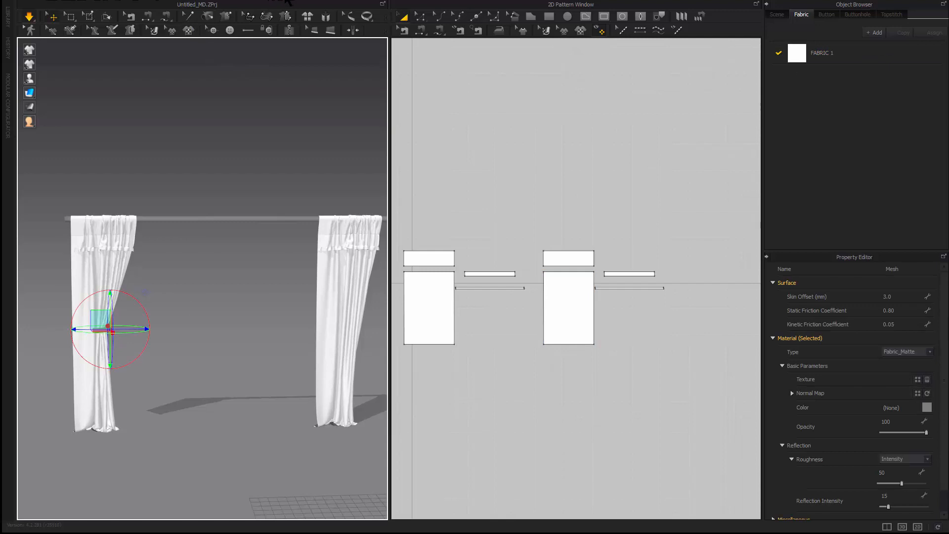
left_click(234, 0)
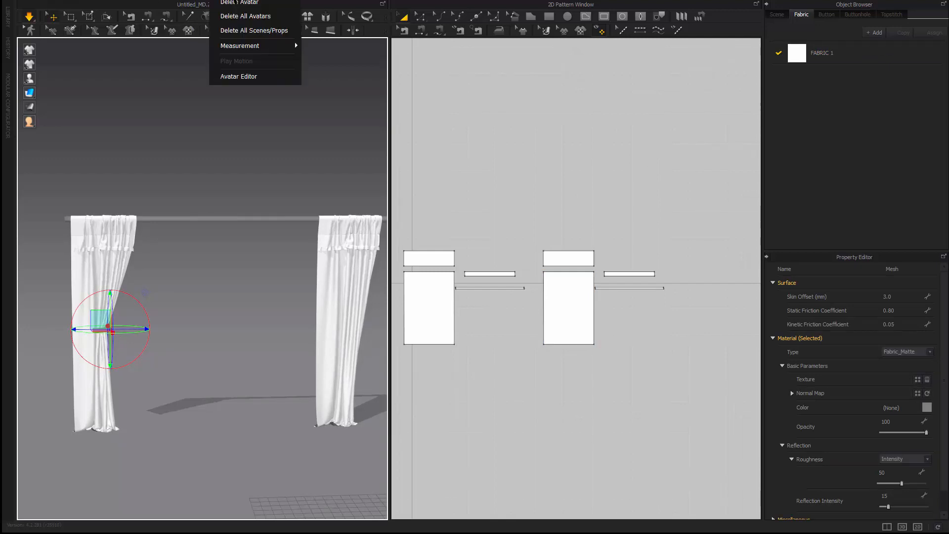
mouse_move(254, 52)
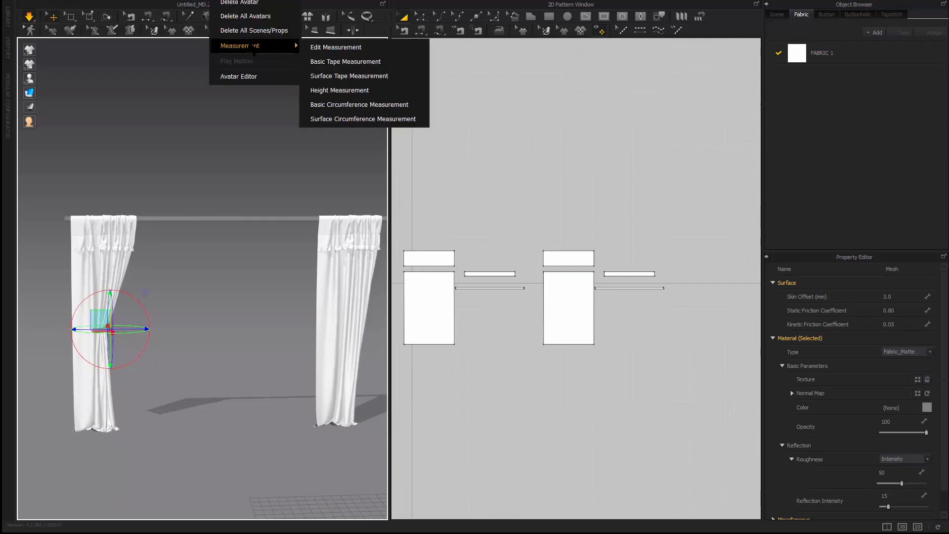
left_click(177, 58)
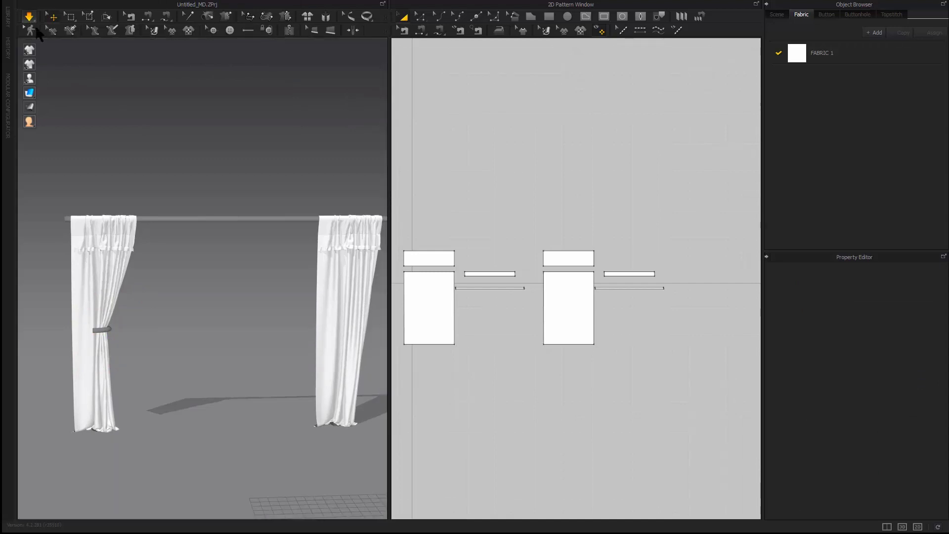
- Stop the simulation and shift the holder around the original curtain slightly
left_click(30, 20)
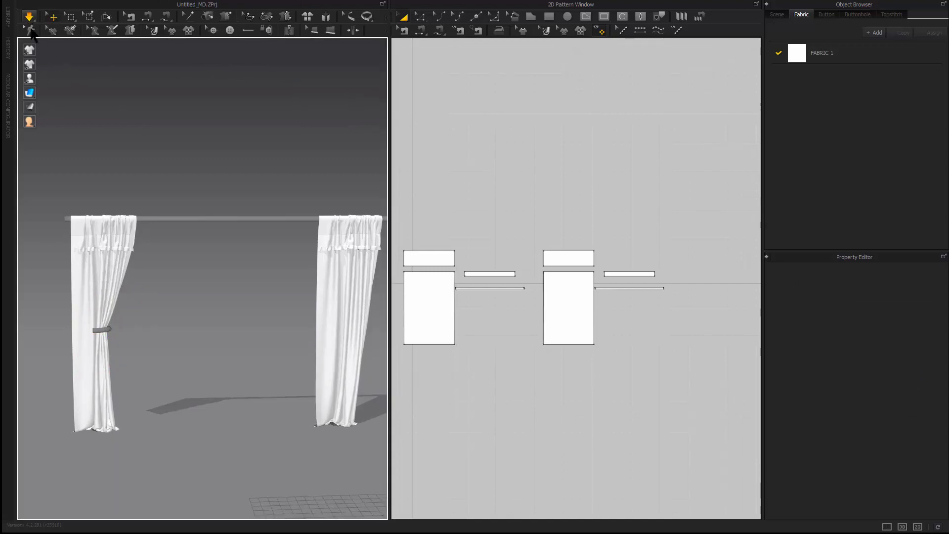
left_click(102, 331)
right_click_drag(143, 331, 138, 348)
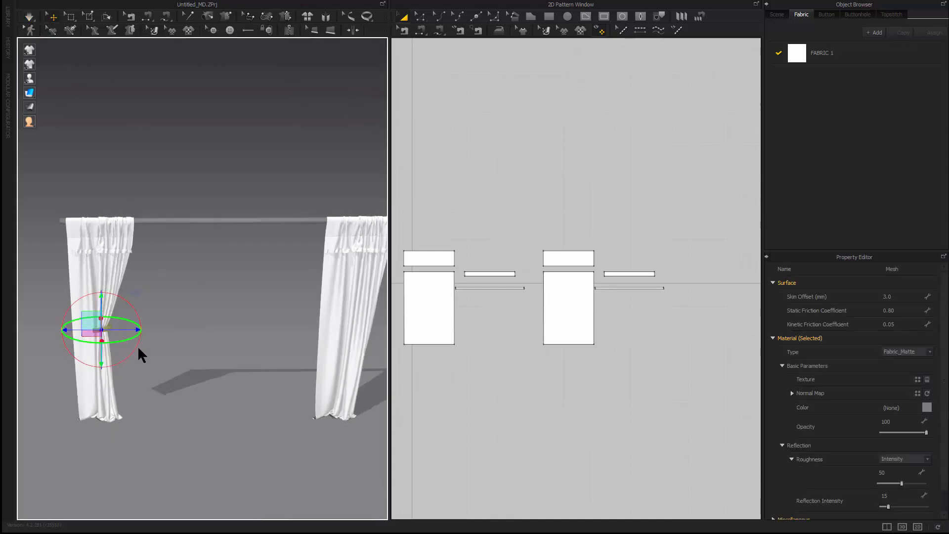
mouse_move(129, 328)
left_mouse_down()
mouse_move(187, 325)
mouse_move(131, 325)
left_mouse_up()
left_click(219, 315)
left_click(160, 326)
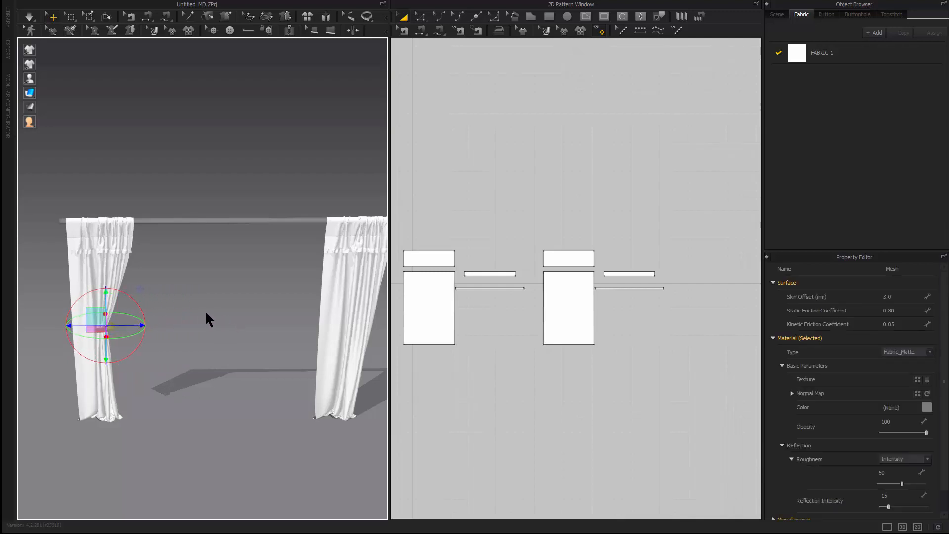
left_click(206, 313)
- Reselect the original curtain's holder, nudge it slightly sideways and clear the selection
right_click_drag(205, 313, 197, 322)
scroll(196, 323, "up", 3)
left_click(94, 328)
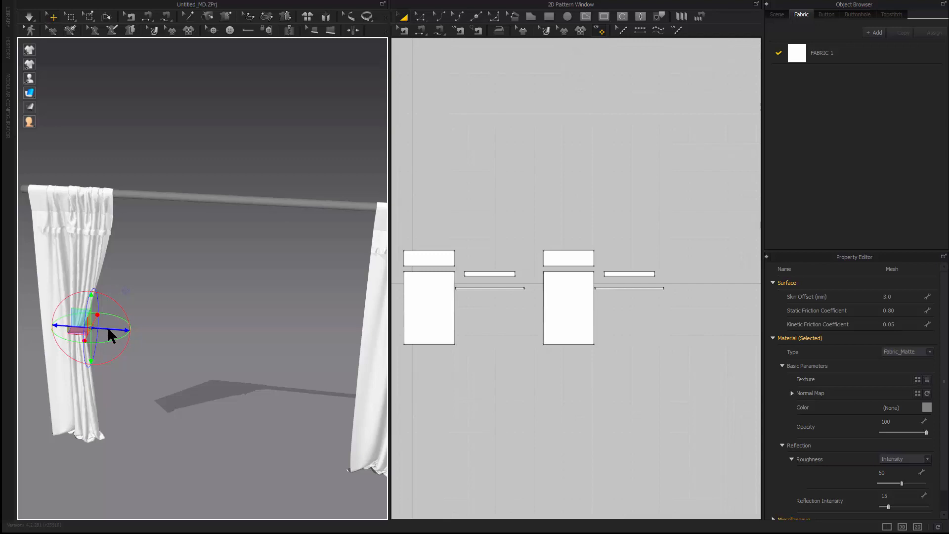
left_click_drag(108, 329, 106, 328)
left_click(192, 310)
scroll(214, 304, "up", 2)
right_click_drag(193, 310, 215, 296)
- Add the curtain_holder OBJ to the scene, loaded as an avatar at cm (DAZ Studio) scale
left_click(35, 1)
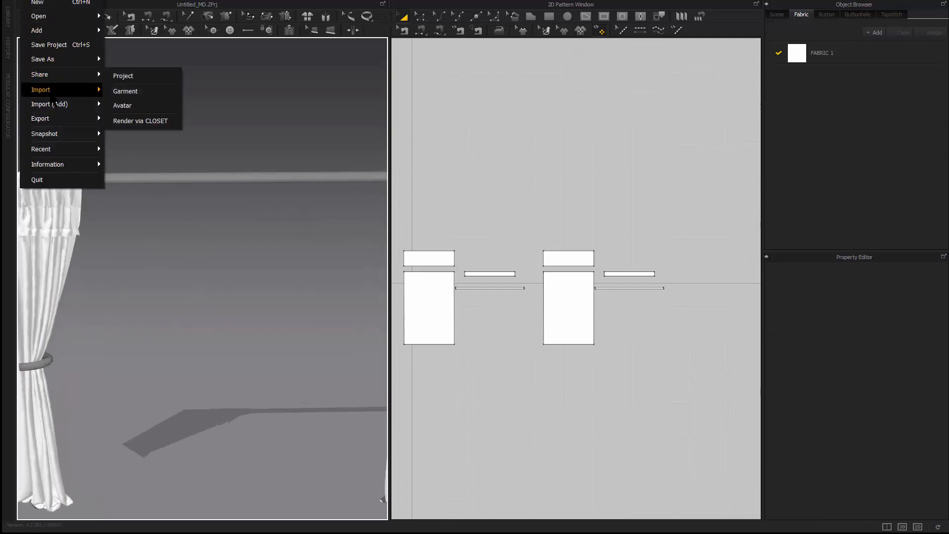
mouse_move(74, 89)
mouse_move(64, 104)
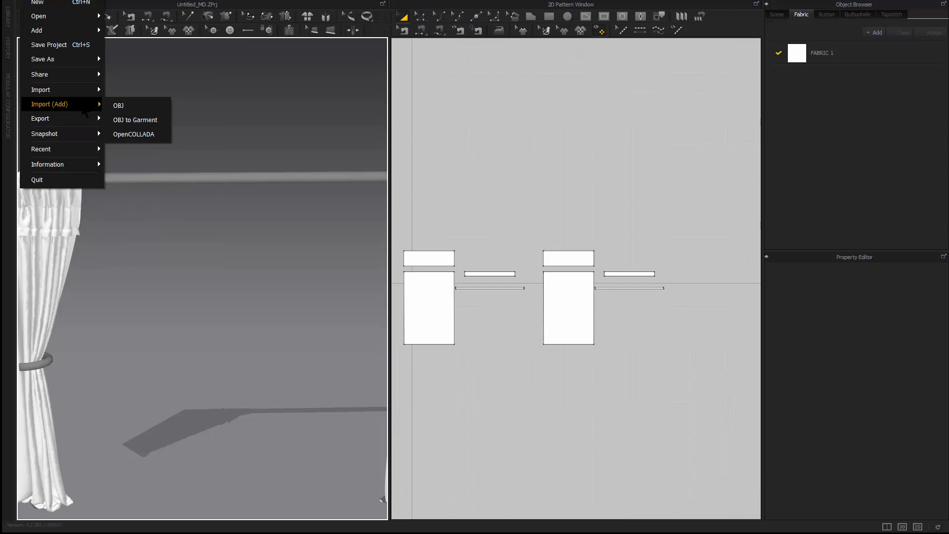
left_click(121, 102)
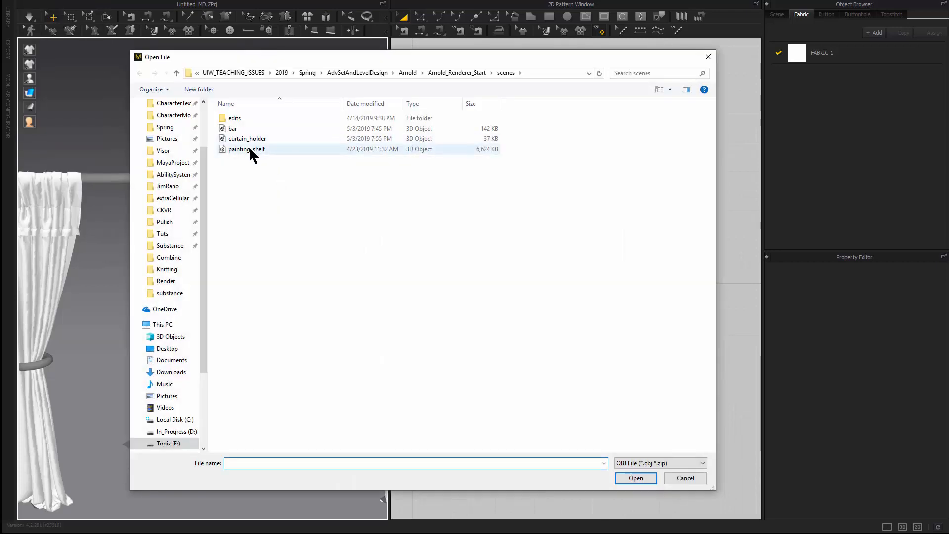
left_click(251, 138)
left_click(632, 476)
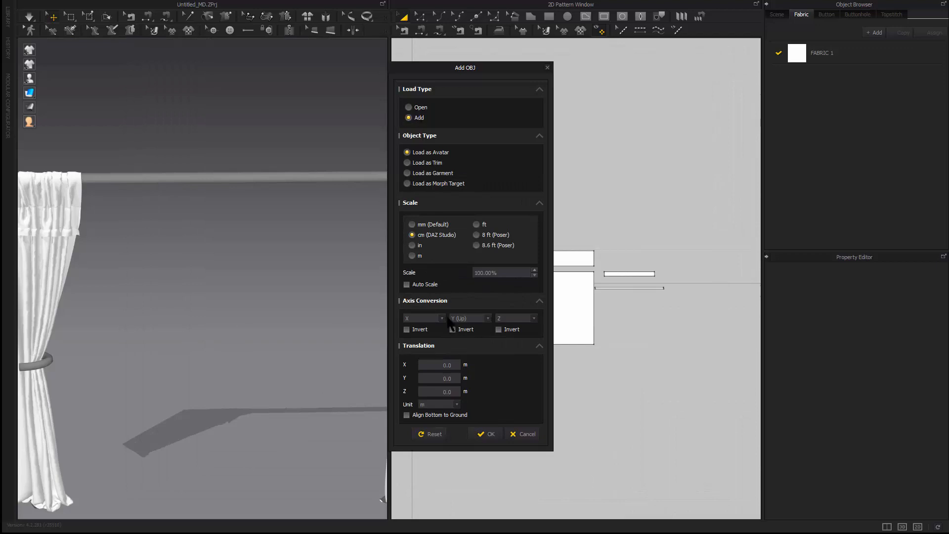
left_click(486, 435)
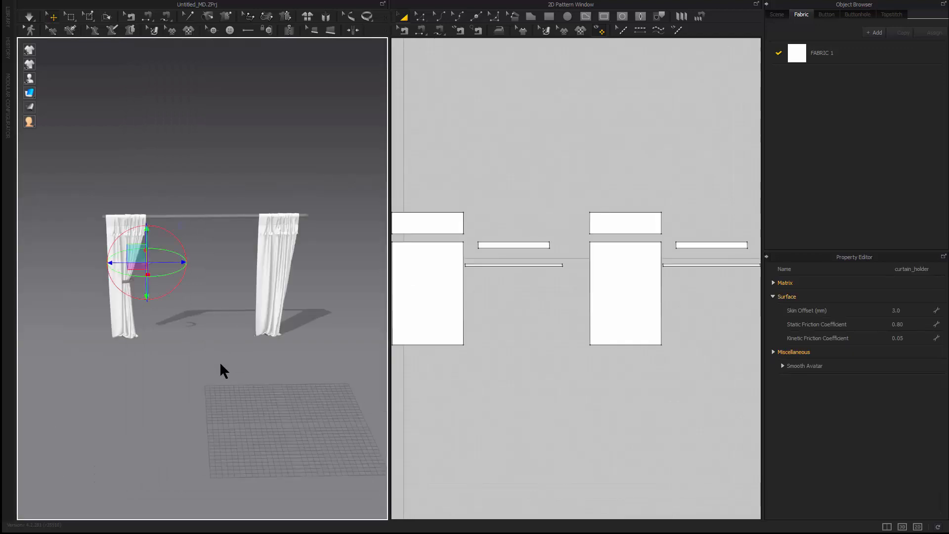
- Move the newly added curtain_holder beside the copied curtain and rotate it around so it faces that curtain
left_click_drag(141, 300, 276, 301)
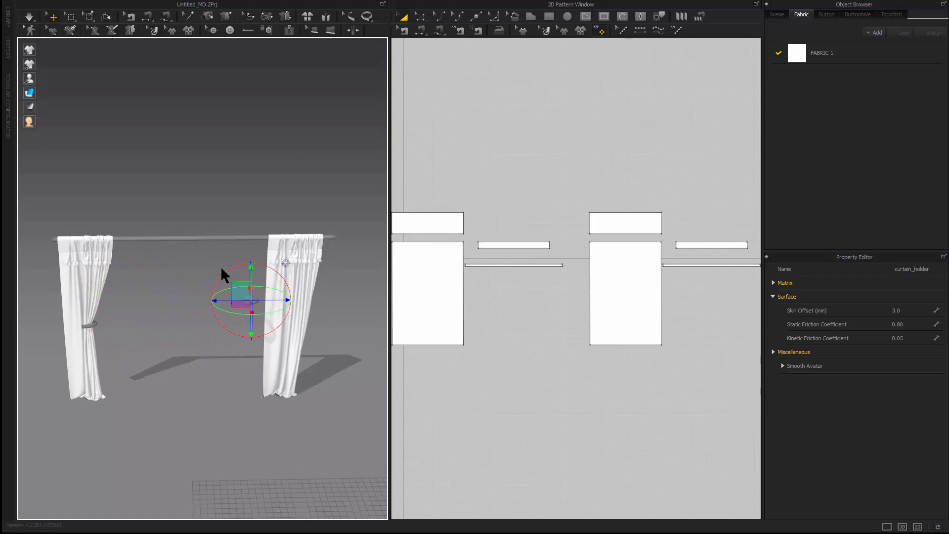
left_click_drag(231, 273, 328, 381)
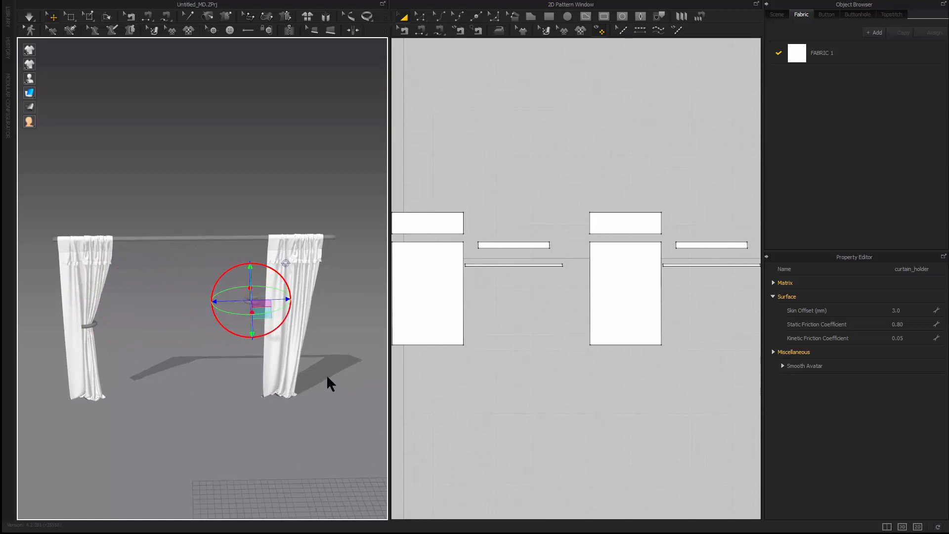
scroll(306, 383, "up", 2)
scroll(275, 328, "down", 3)
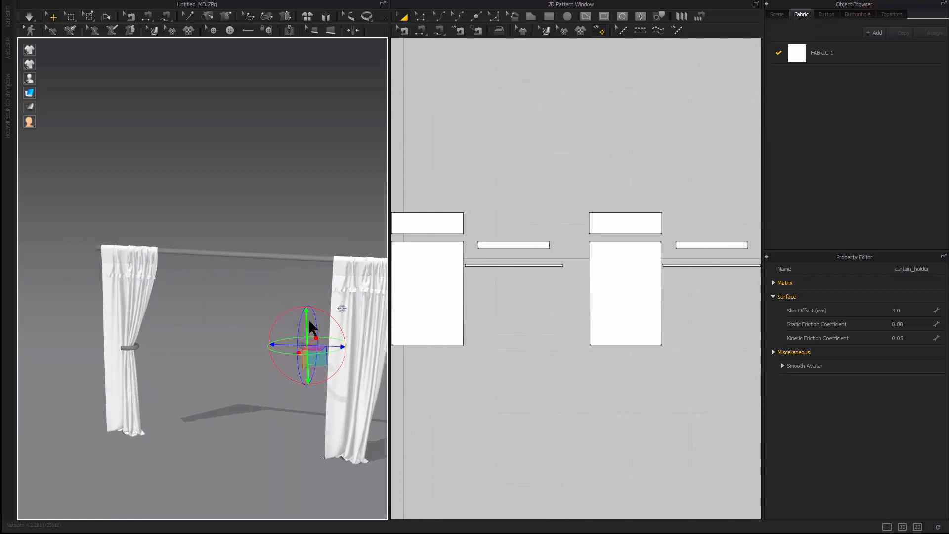
scroll(326, 355, "up", 2)
scroll(336, 365, "up", 1)
middle_click_drag(336, 365, 318, 290)
right_click_drag(318, 290, 188, 345)
scroll(90, 313, "down", 3)
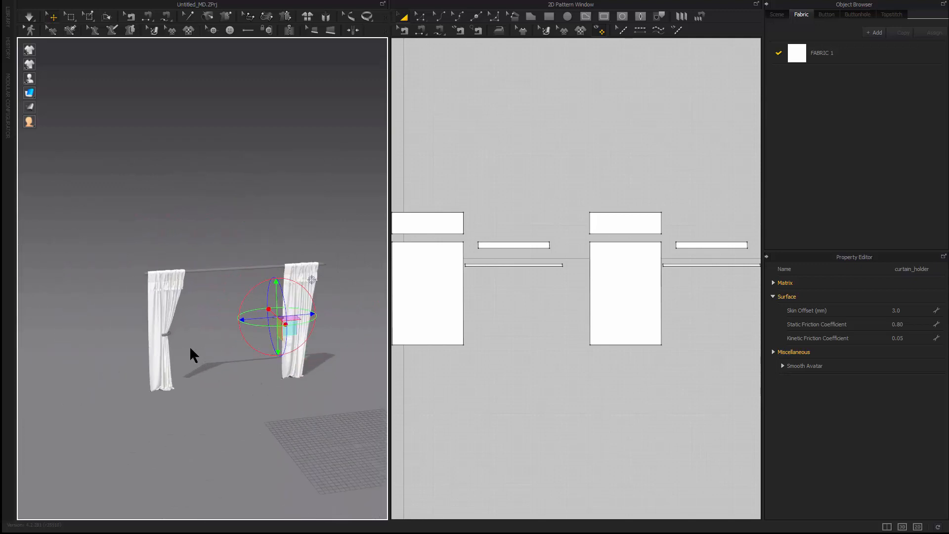
- Position the new holder at the copied curtain's inner edge and start the simulation
scroll(189, 345, "up", 2)
middle_click_drag(179, 327, 155, 316)
scroll(277, 337, "up", 4)
middle_click_drag(278, 337, 103, 258)
scroll(103, 258, "up", 1)
scroll(103, 261, "up", 3)
left_click_drag(189, 284, 206, 242)
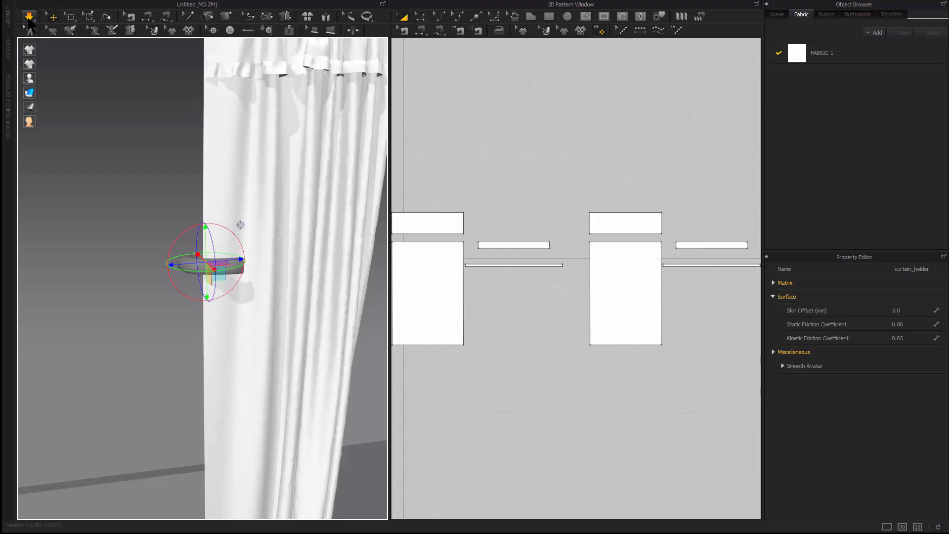
- Select the new holder and shift it sideways during simulation so it pulls in the copied curtain's inner edge
left_click(194, 266)
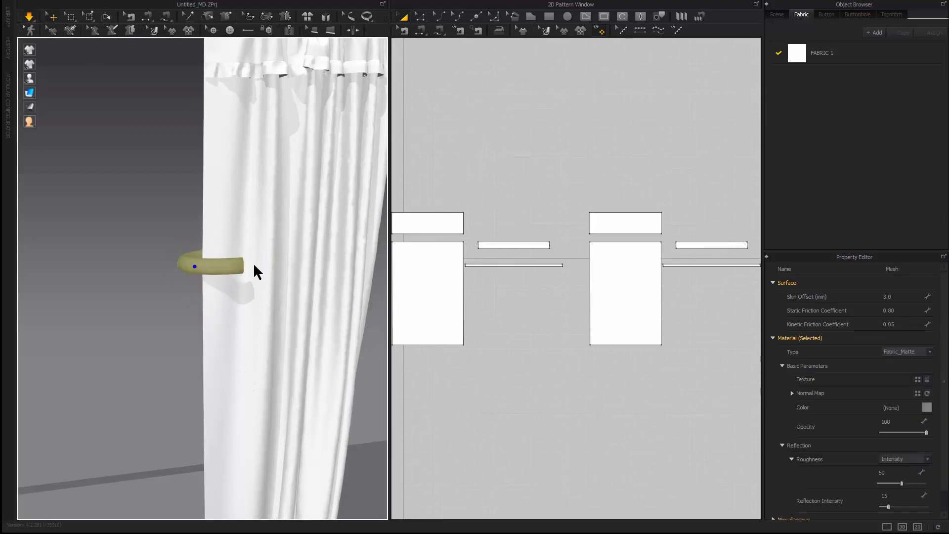
left_click(199, 267)
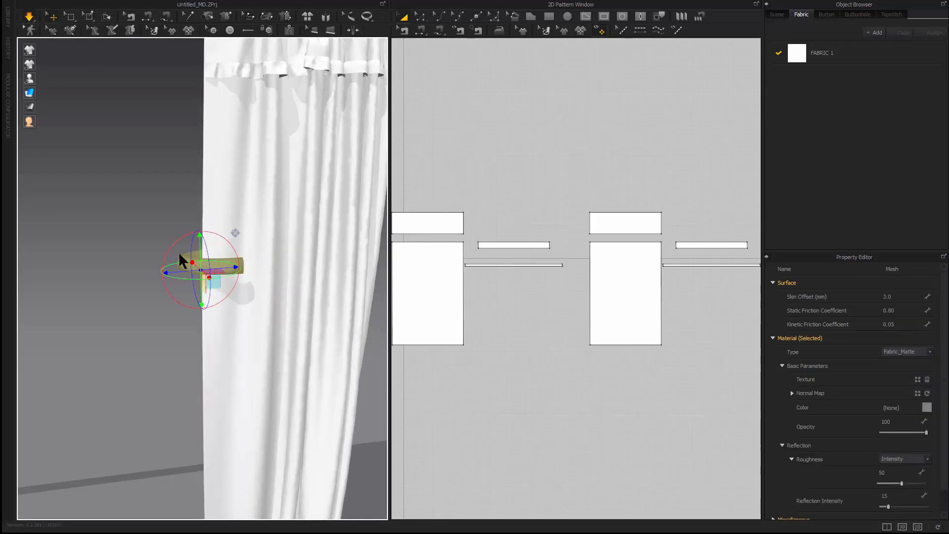
scroll(176, 270, "down", 4)
scroll(174, 272, "down", 1)
left_click_drag(174, 274, 242, 262)
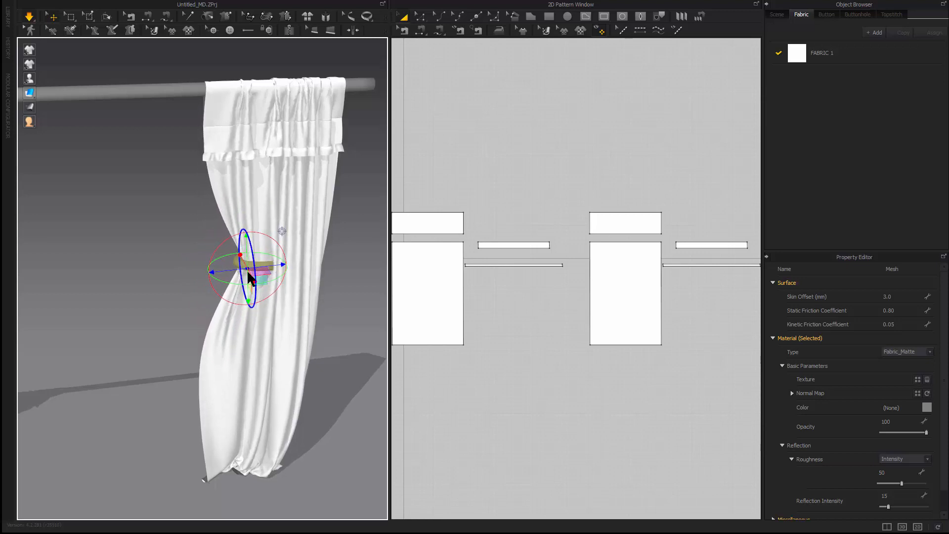
- Lower the holder on the copied curtain slightly
scroll(208, 306, "down", 2)
scroll(206, 300, "down", 4)
right_click_drag(171, 281, 177, 273)
scroll(226, 261, "up", 1)
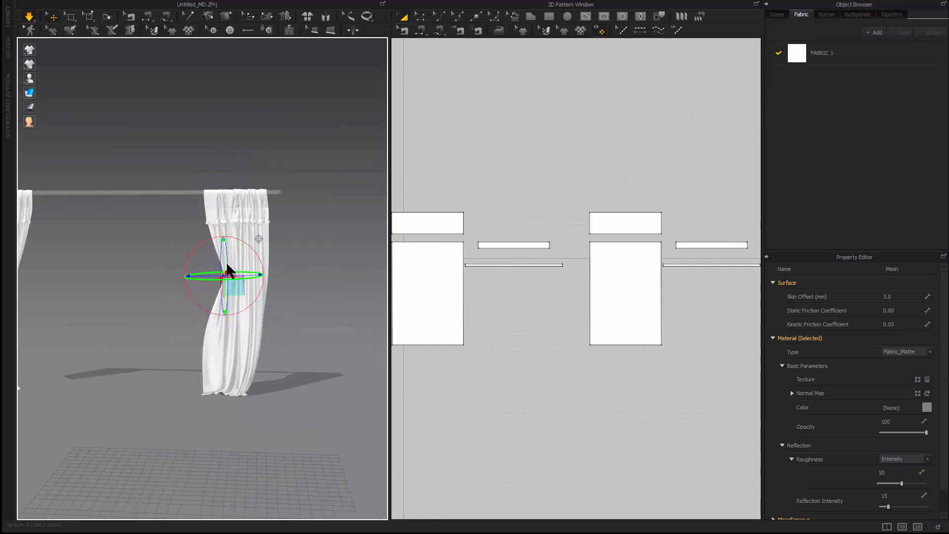
left_click_drag(226, 260, 225, 269)
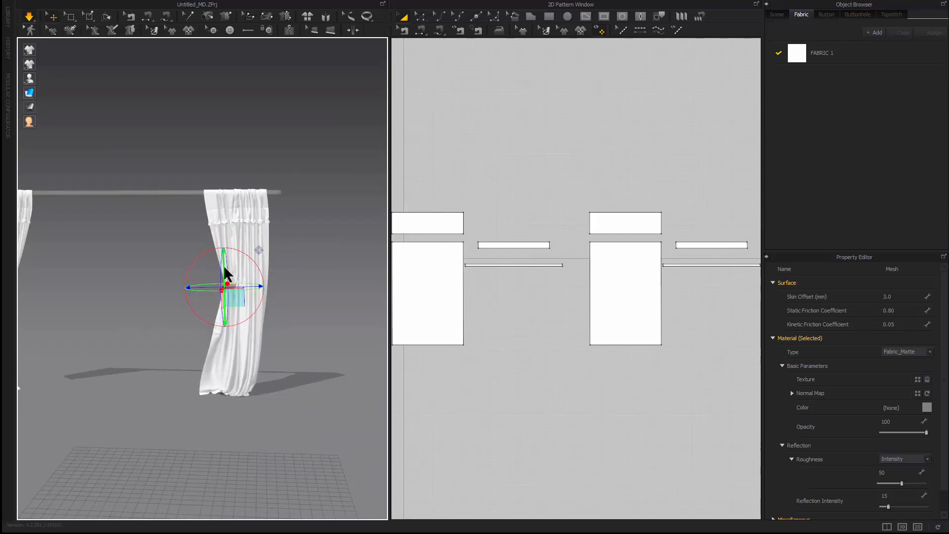
- Examine how the copied curtain drapes around its holder compared with the original, and clear the selection
left_click(219, 235)
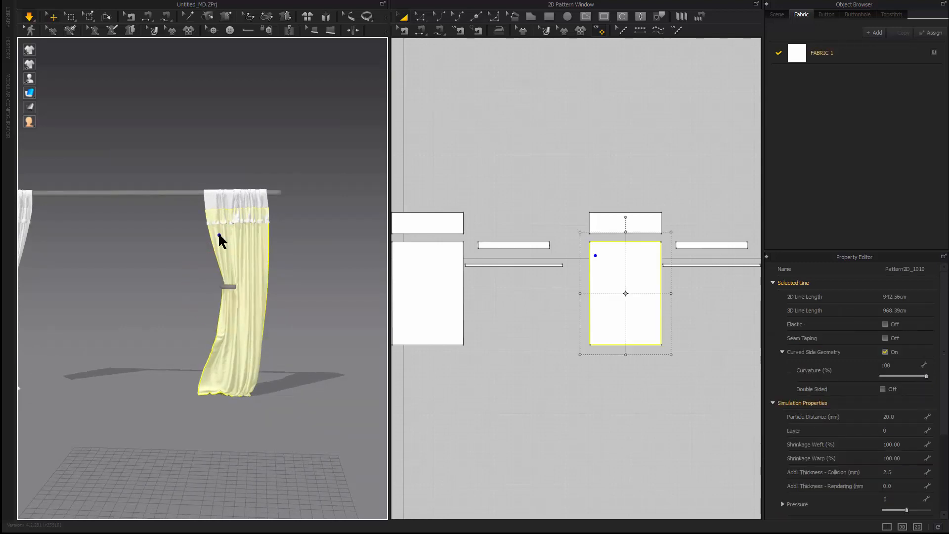
scroll(141, 282, "down", 4)
right_click_drag(180, 269, 250, 292)
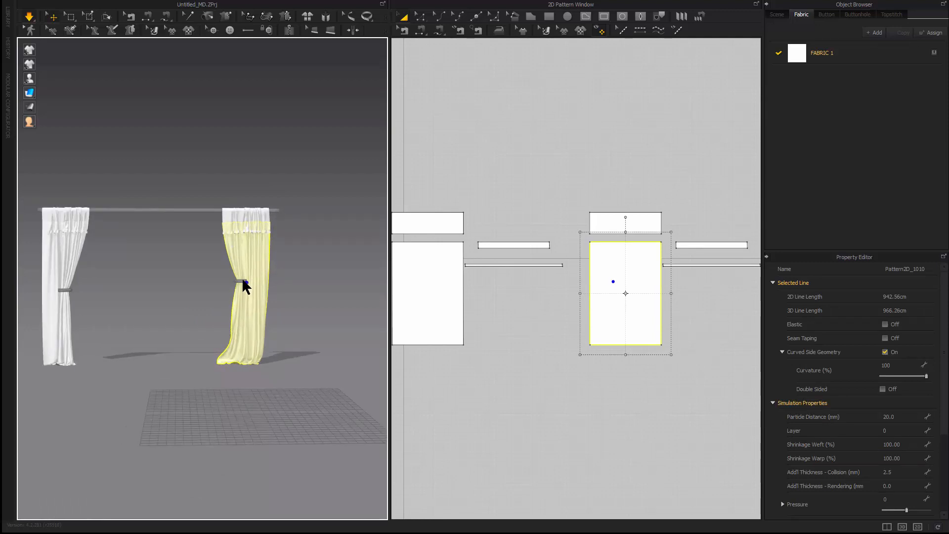
left_click(242, 280)
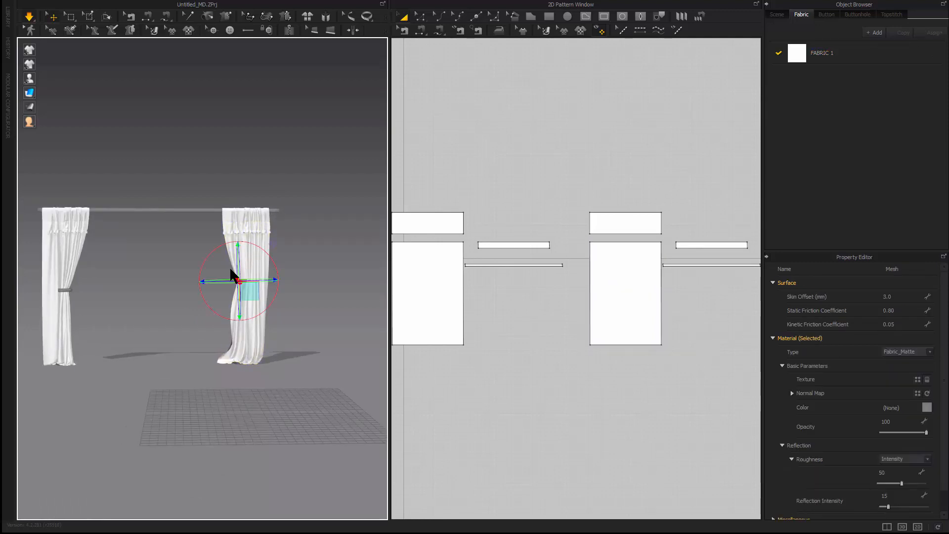
scroll(237, 275, "up", 5)
right_click_drag(287, 269, 262, 265)
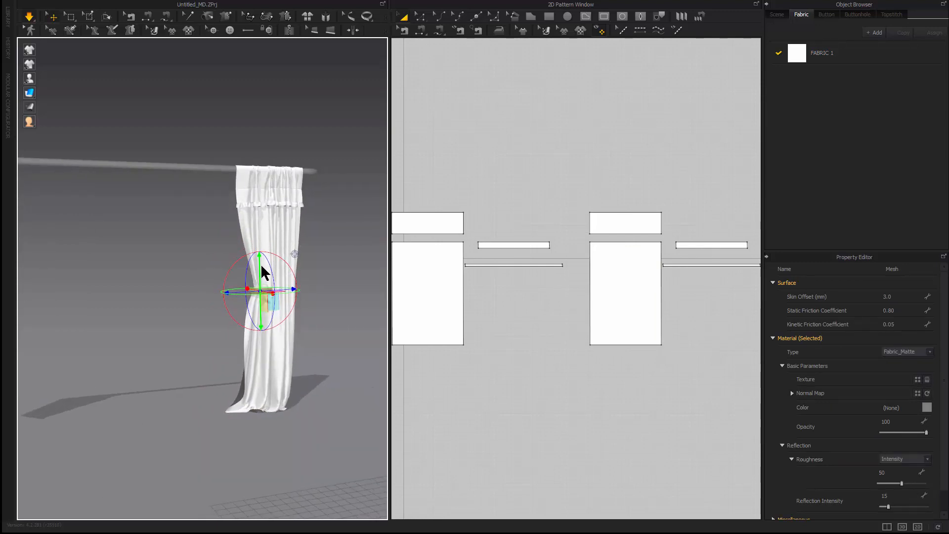
scroll(200, 280, "down", 5)
right_click_drag(200, 281, 176, 284)
left_click(171, 333)
scroll(281, 313, "up", 5)
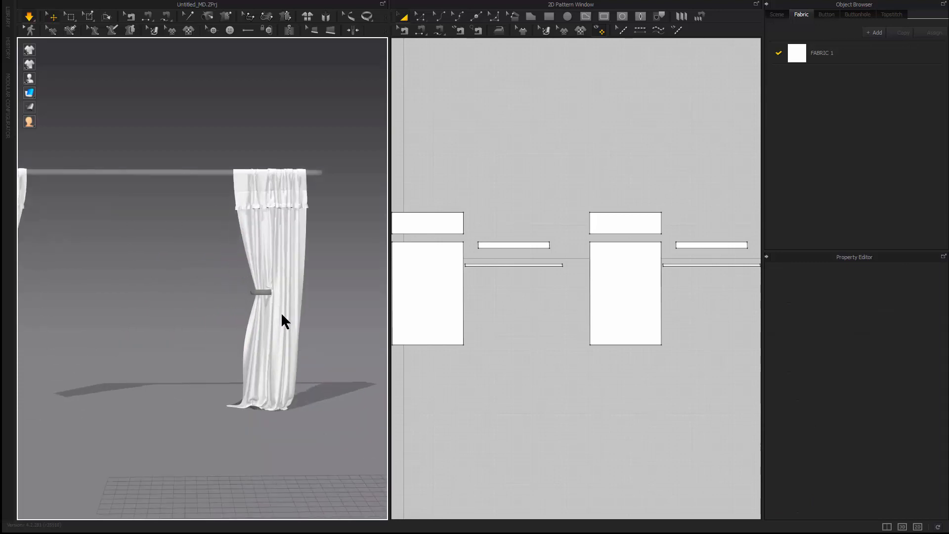
- Switch the garment display to mesh and compare the mesh structure of the copied and original curtains
left_click(296, 279)
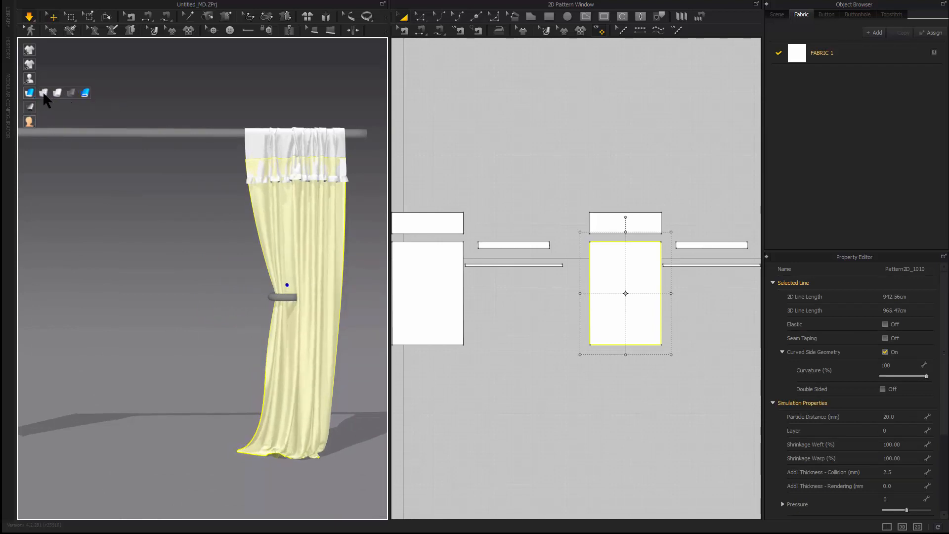
left_click(44, 92)
middle_click_drag(287, 211, 200, 240)
scroll(277, 271, "up", 8)
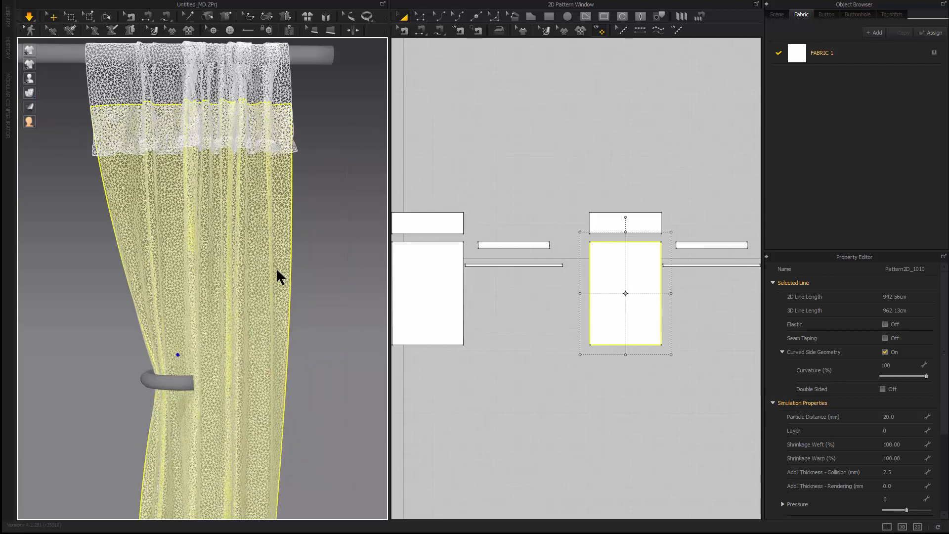
scroll(279, 273, "down", 10)
middle_click_drag(123, 254, 332, 247)
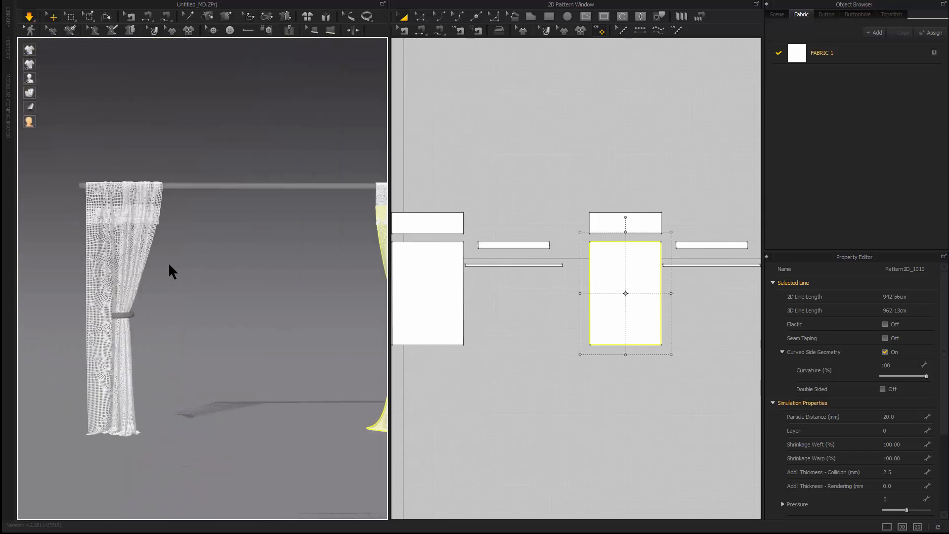
scroll(169, 265, "up", 4)
scroll(231, 238, "down", 5)
middle_click_drag(245, 235, 126, 239)
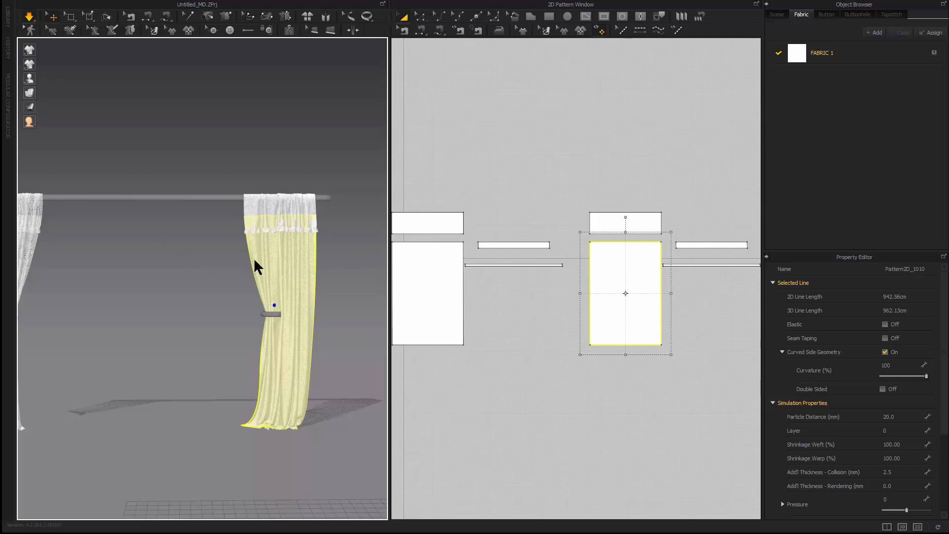
scroll(264, 261, "up", 2)
- Stop the simulation and quadrangulate all four pieces of the copied curtain
left_click(30, 18)
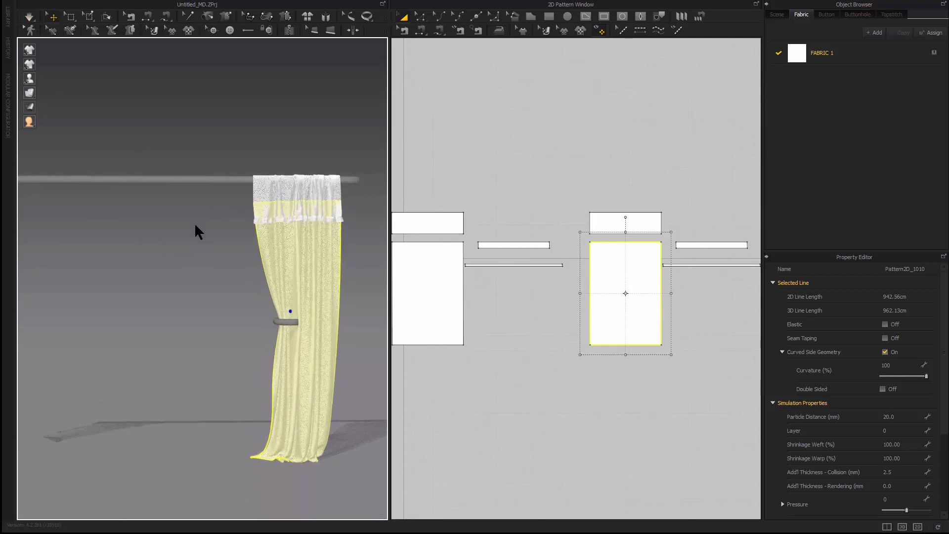
left_click(195, 226)
left_click(312, 277)
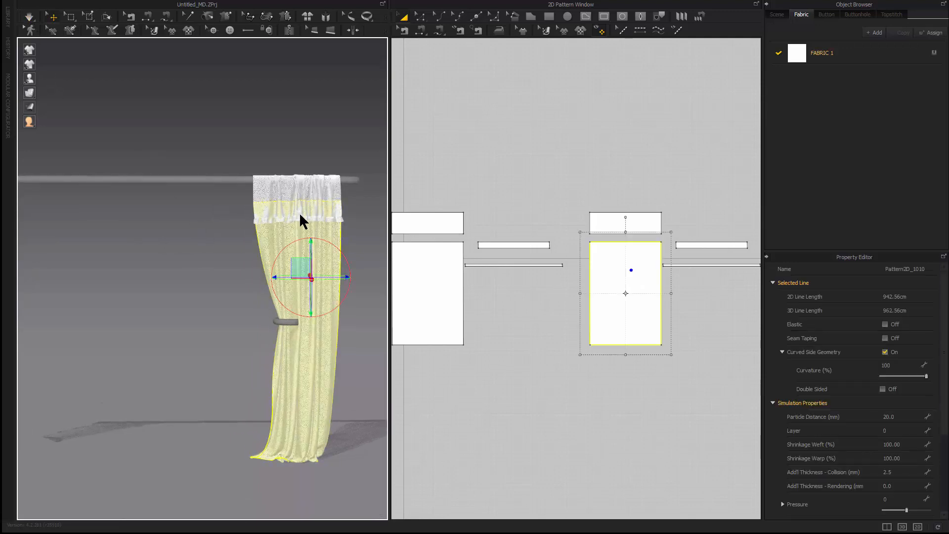
left_click(266, 217, "shift")
left_click(278, 187, "shift")
left_click(287, 212, "shift")
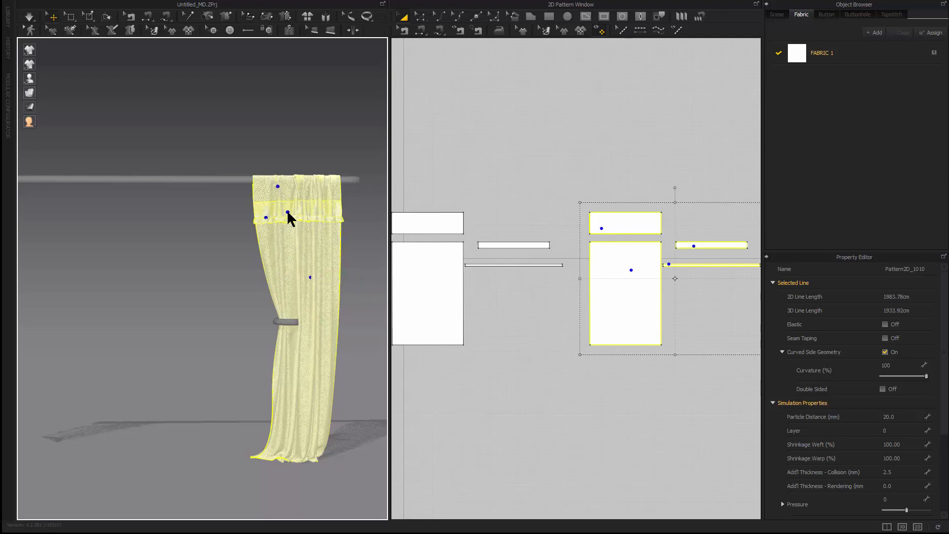
scroll(536, 284, "down", 2)
scroll(178, 271, "up", 3)
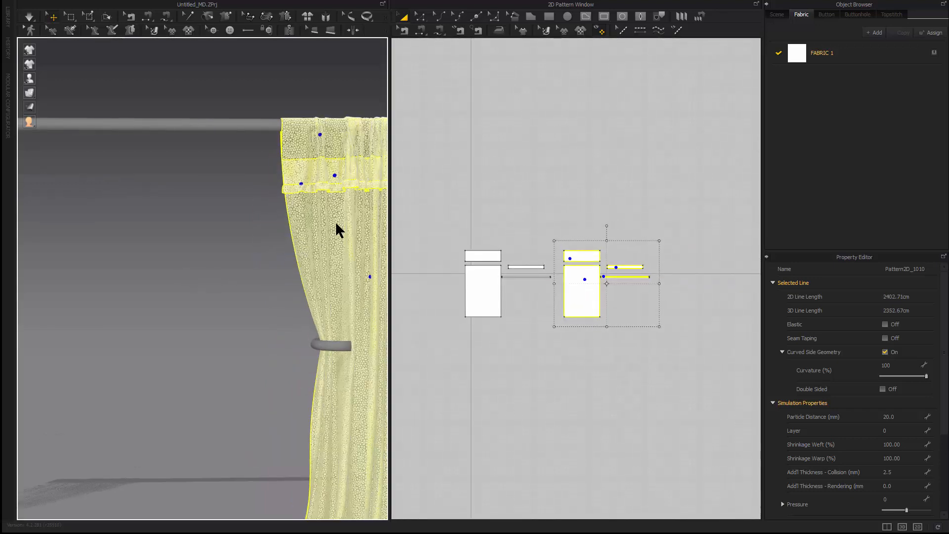
right_click(336, 225)
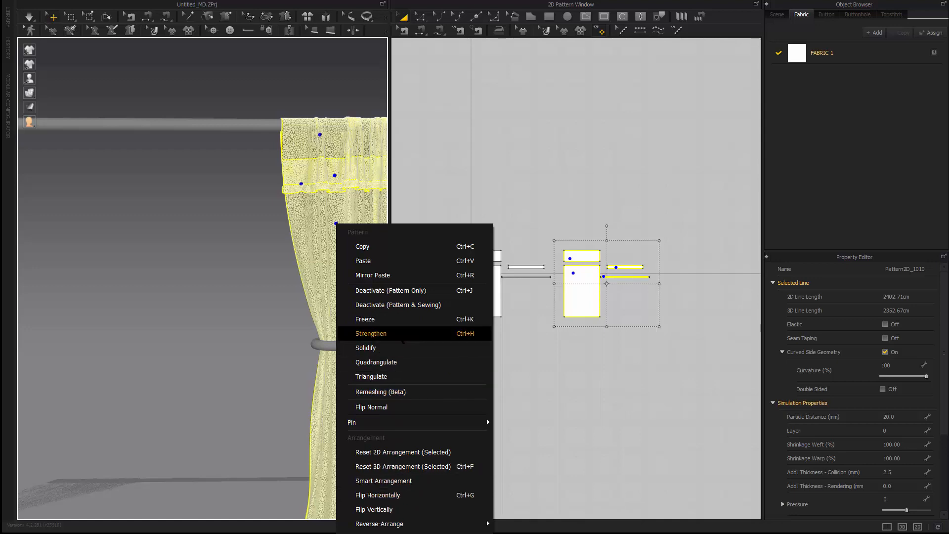
left_click(379, 363)
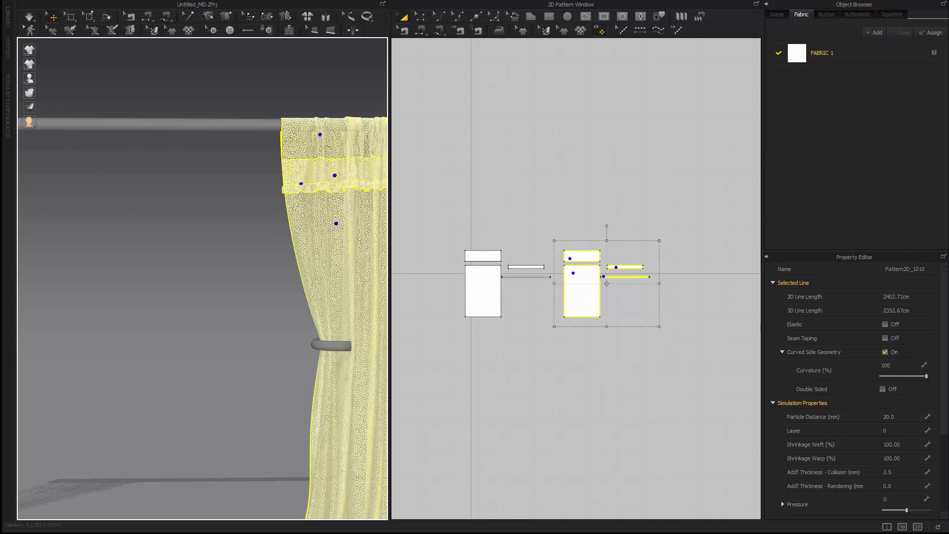
- Return the garment display from mesh to the shaded fabric surface and clear the selection
middle_click_drag(163, 221, 238, 257)
scroll(238, 257, "down", 8)
middle_click_drag(169, 236, 227, 218)
scroll(239, 257, "up", 4)
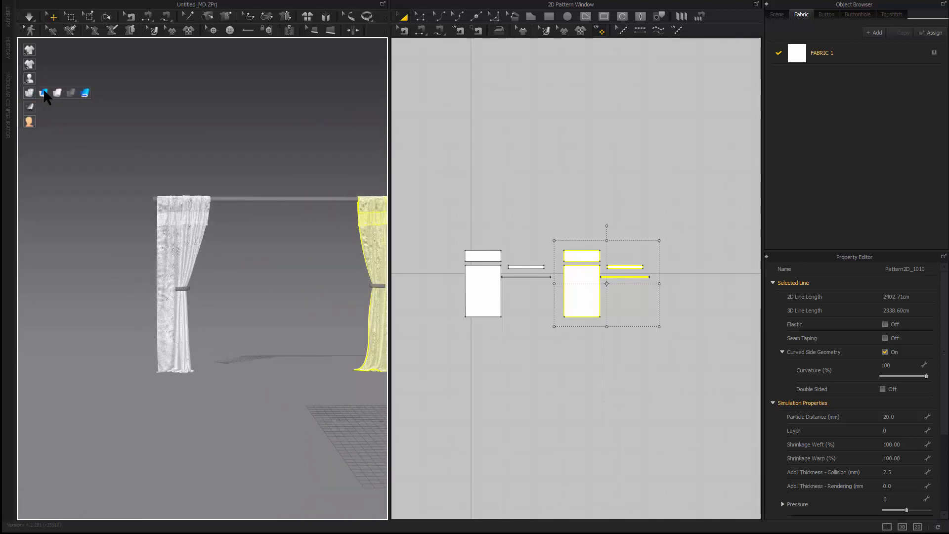
left_click(43, 93)
left_click(272, 278)
middle_click_drag(251, 253, 214, 238)
mouse_move(214, 237)
right_mouse_down()
mouse_move(148, 230)
mouse_move(203, 239)
right_mouse_up()
scroll(202, 238, "down", 4)
scroll(203, 238, "up", 2)
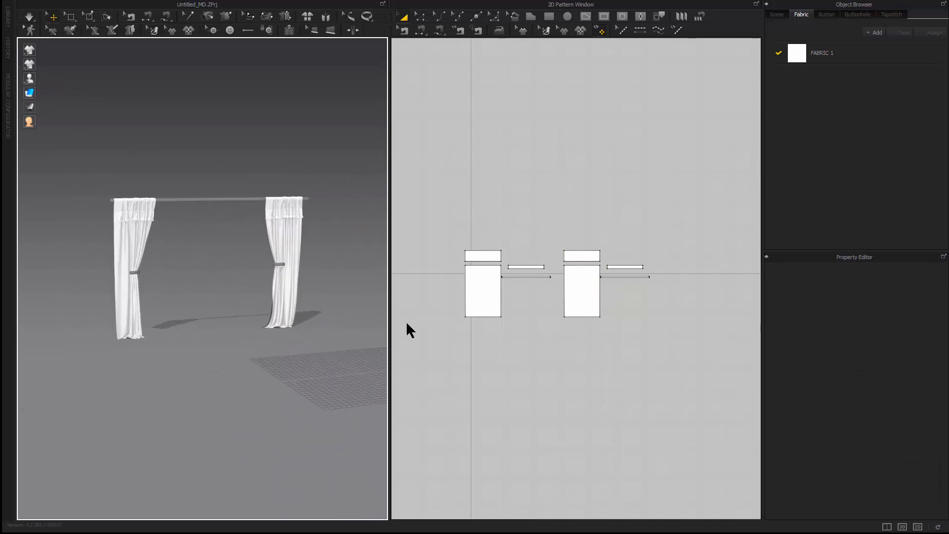
- Select all pattern pieces of both curtains and set up an OBJ export of the selection named curtain_md in the scenes folder
middle_click_drag(443, 302, 460, 290)
left_click_drag(443, 194, 692, 332)
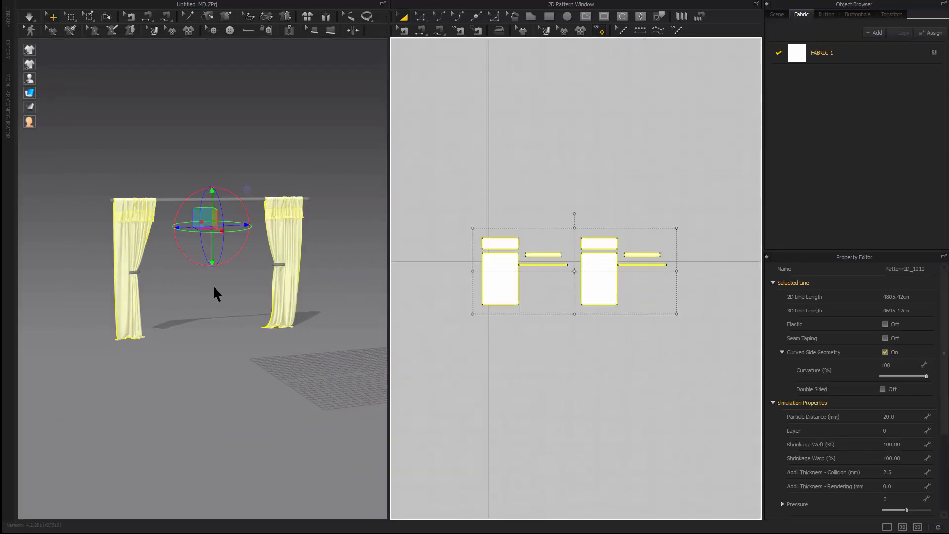
scroll(240, 306, "up", 3)
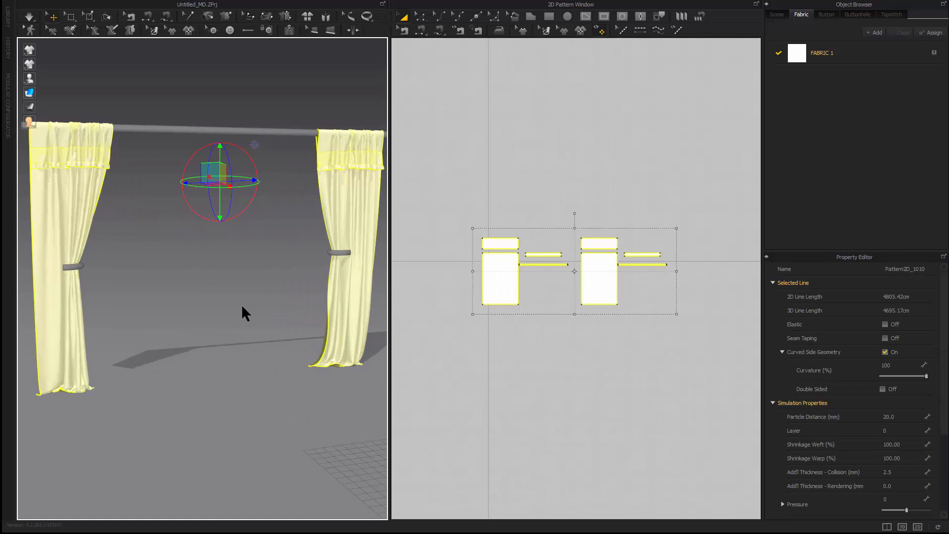
left_click(39, 3)
mouse_move(71, 124)
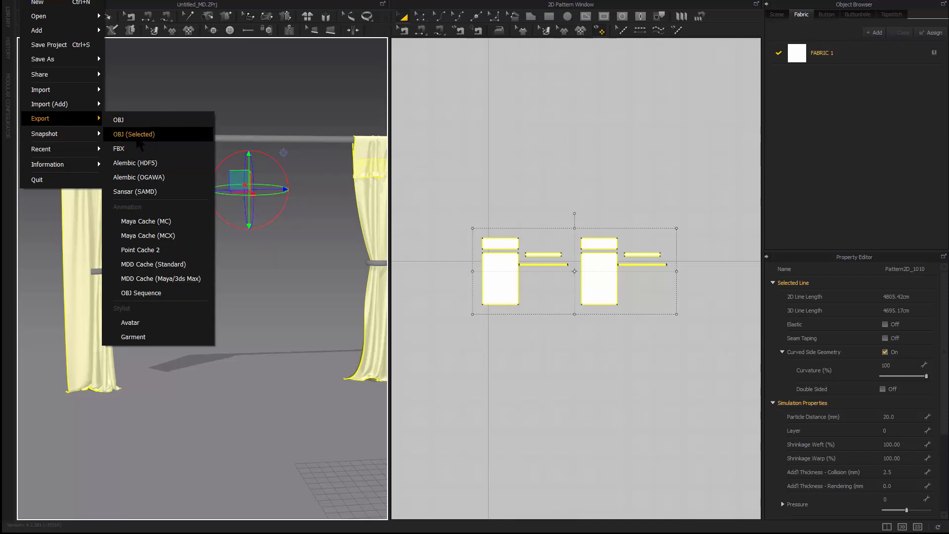
left_click(137, 140)
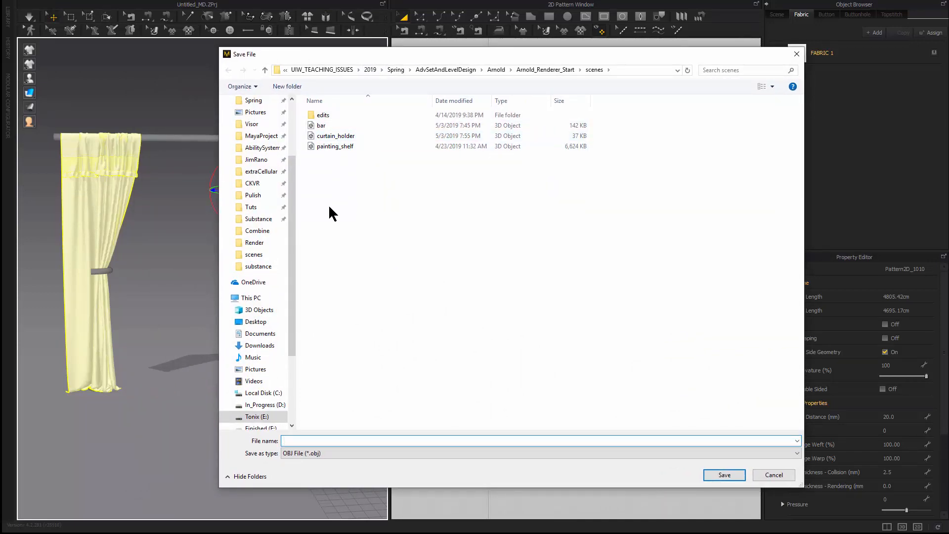
type("curtain")
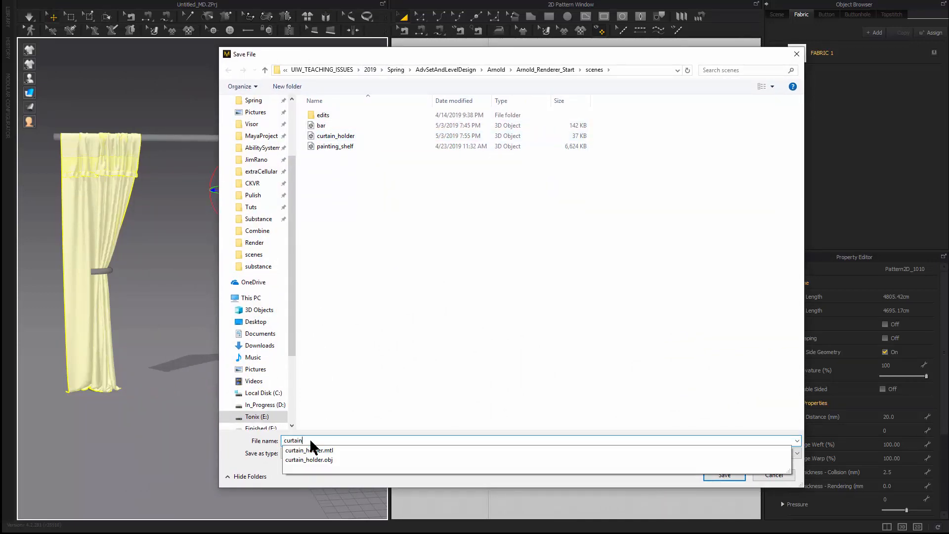
type("_md")
key("Return")
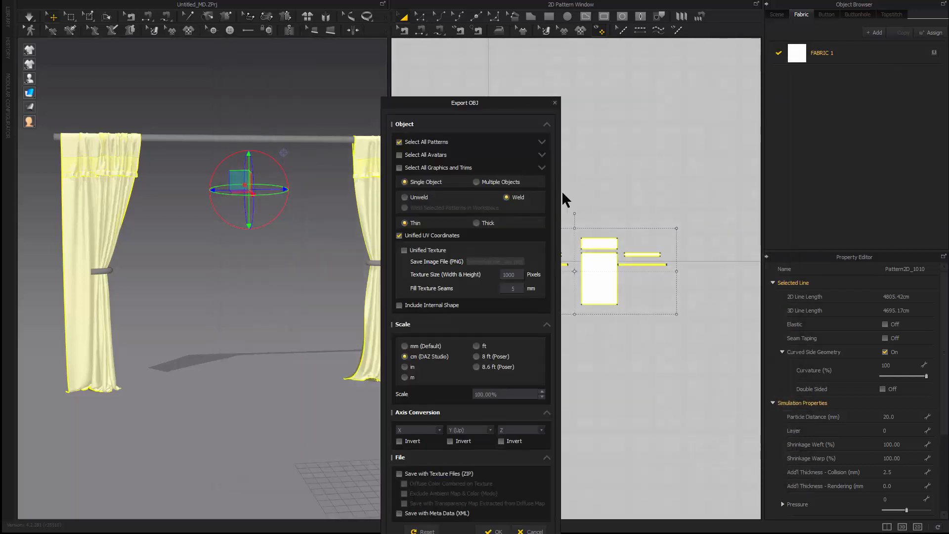
- Export the curtains as a single, unwelded, thin object with unified UV coordinates at cm (DAZ Studio) scale
left_click_drag(518, 101, 576, 61)
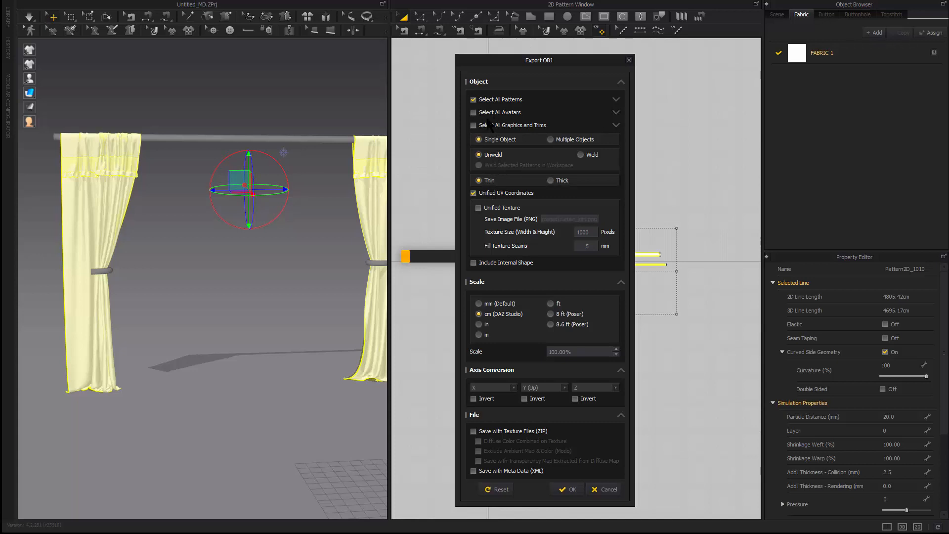
left_click(616, 100)
left_click(616, 99)
left_click(571, 489)
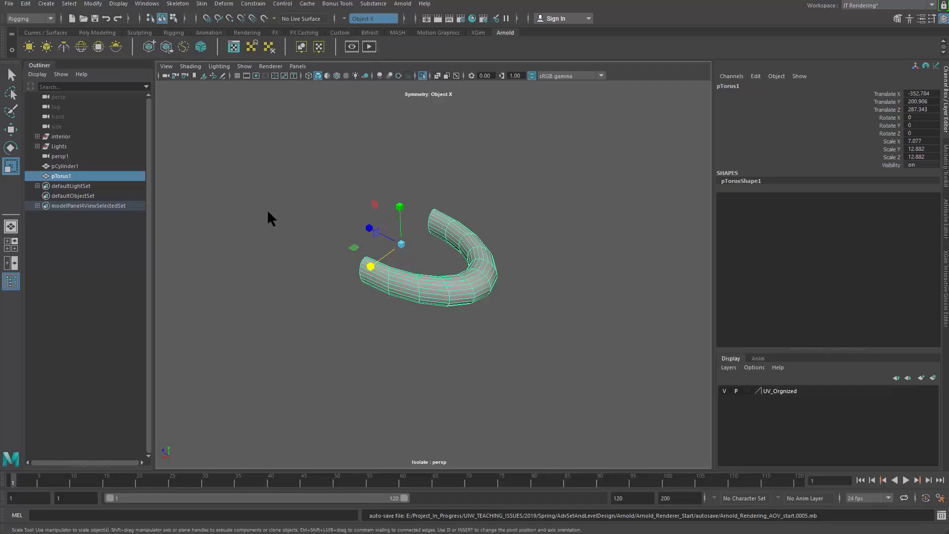
- Switch to Maya and delete the half-torus curtain holder from the isolated view
left_click(371, 208)
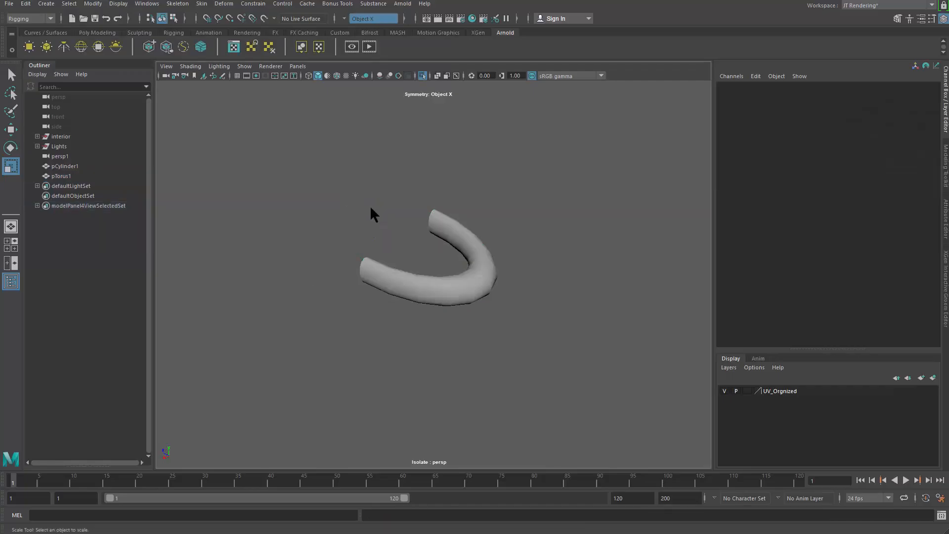
left_click(484, 278)
key("Delete")
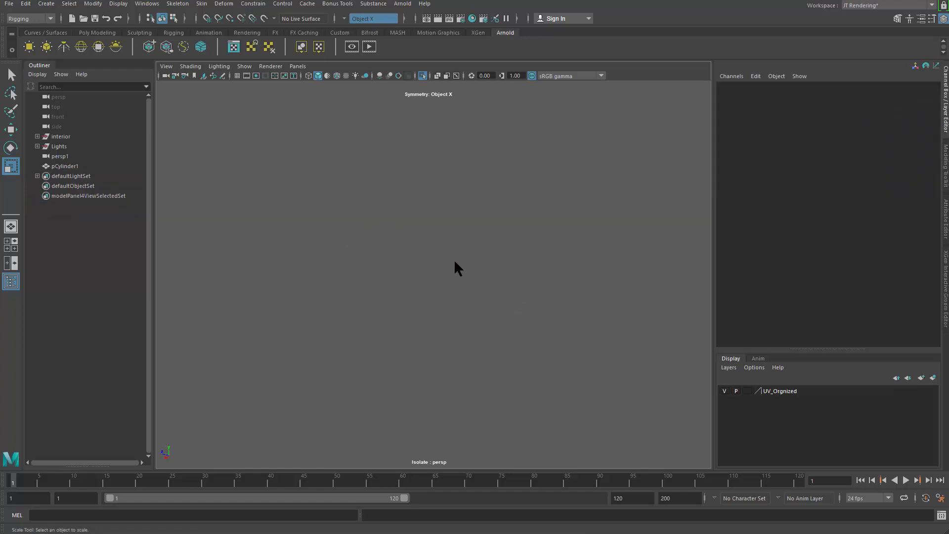
- Import curtain_sim.obj from the project's scenes folder into the scene
left_click(11, 7)
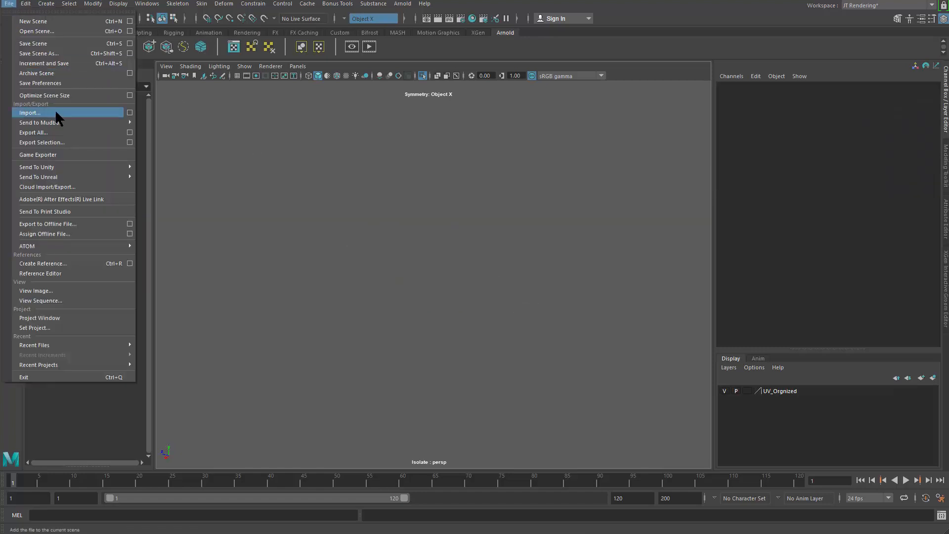
left_click(55, 109)
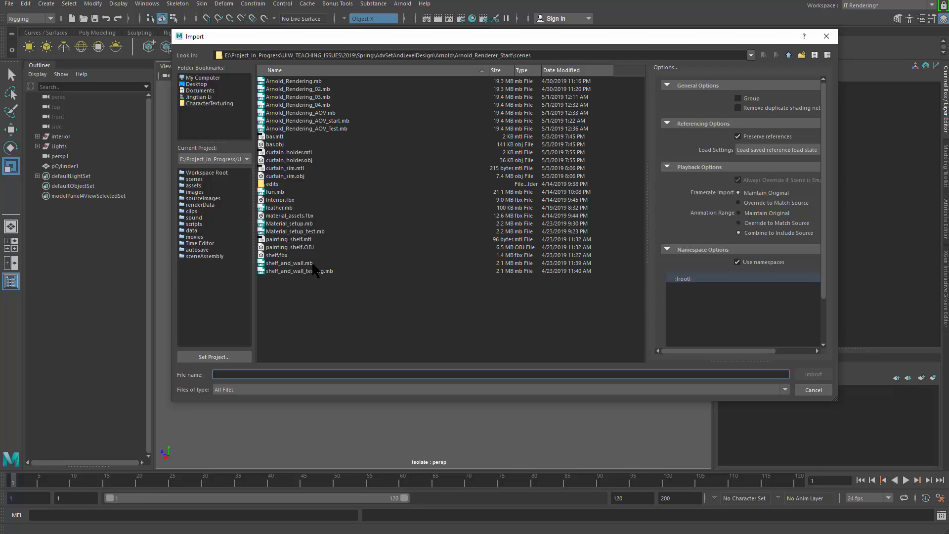
left_click(298, 161)
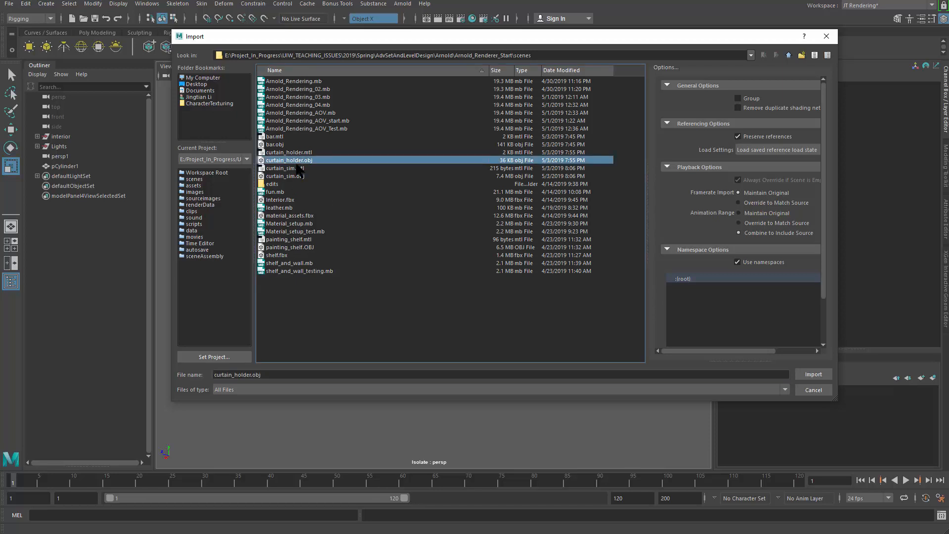
left_click(299, 169)
left_click(303, 177)
left_click(813, 376)
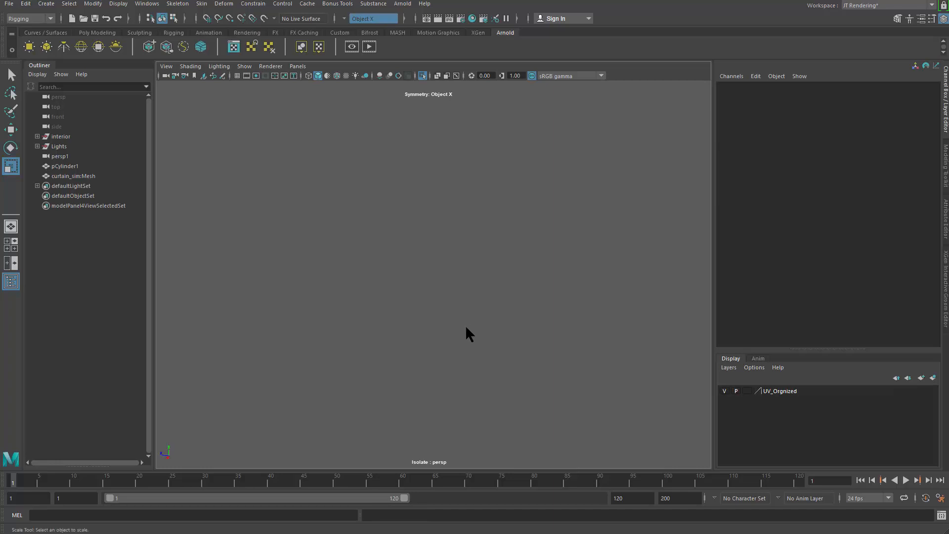
- Turn off the isolated view so the whole room shows, and check the imported curtains at the window
key("ctrl+1")
left_click_drag(466, 327, 479, 233, "alt")
left_click(348, 242)
scroll(381, 243, "down", 3)
scroll(413, 234, "down", 3)
left_click(519, 267)
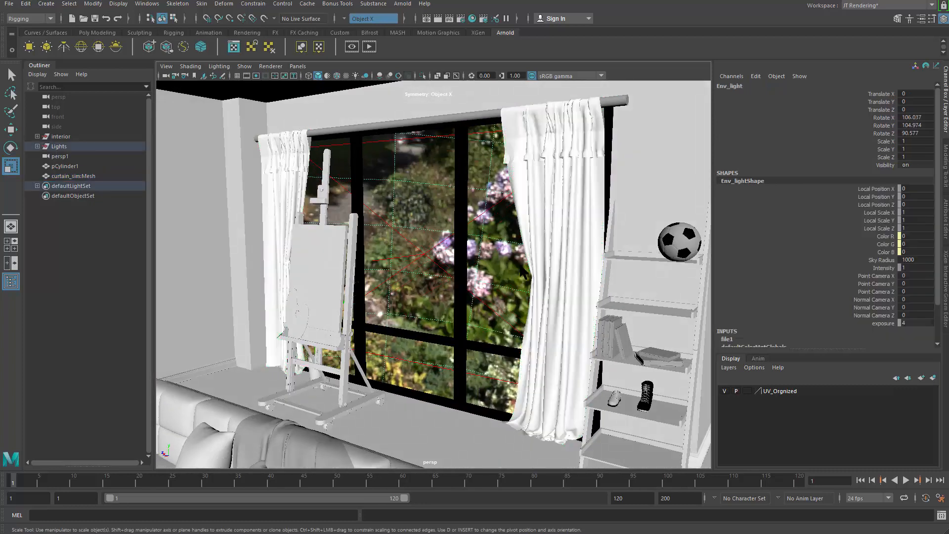
left_click(556, 227)
right_click(558, 166, "shift")
left_click(501, 217)
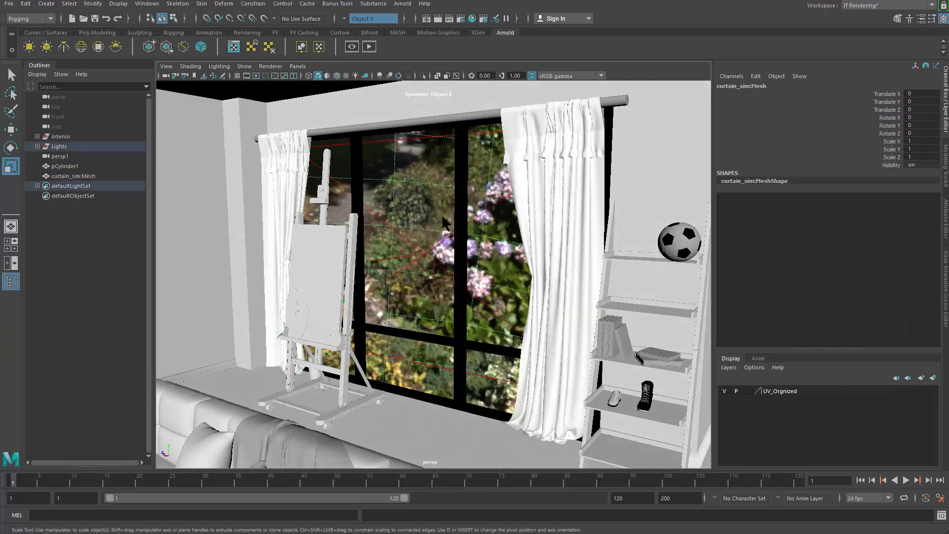
left_click(429, 191, "ctrl")
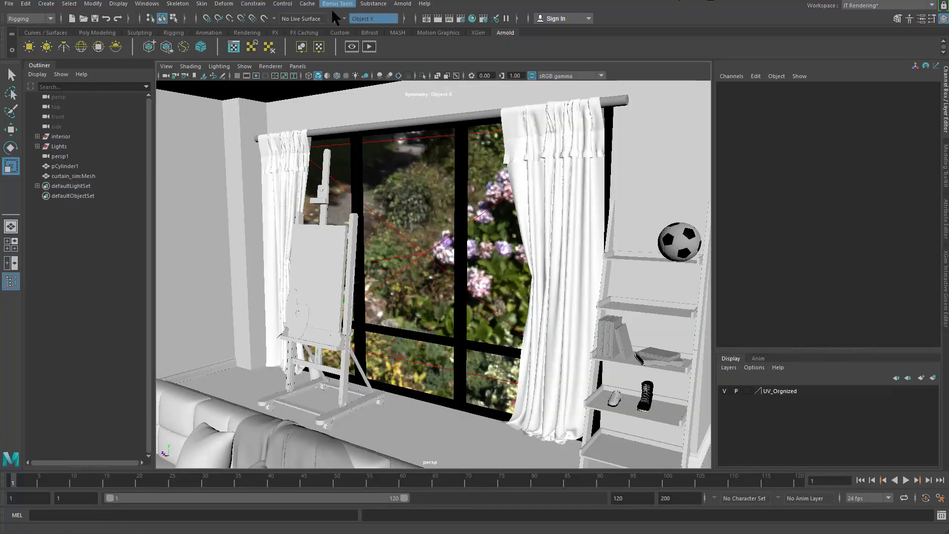
- Change to the Modeling menu set and open the UV Editor with the curtain mesh selected
left_click(51, 18)
left_click(36, 29)
left_click(380, 3)
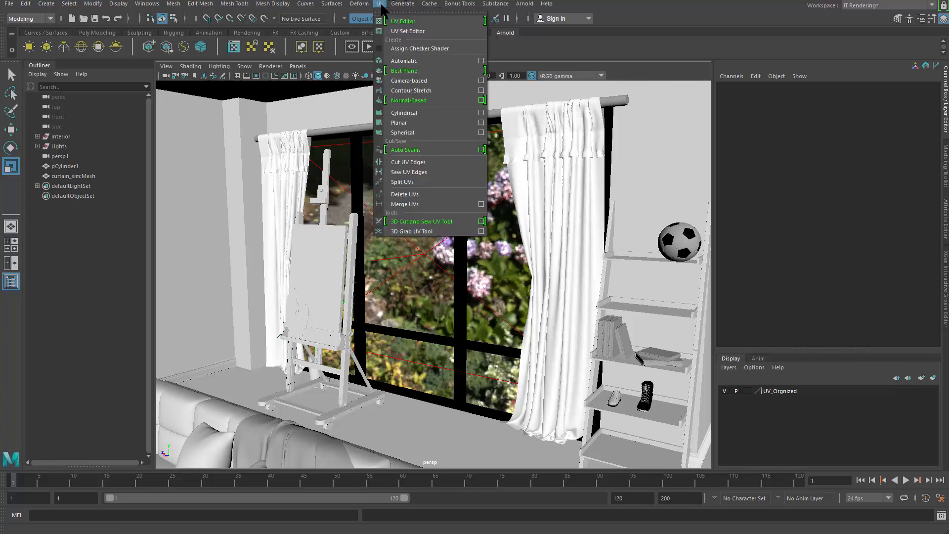
left_click(445, 21)
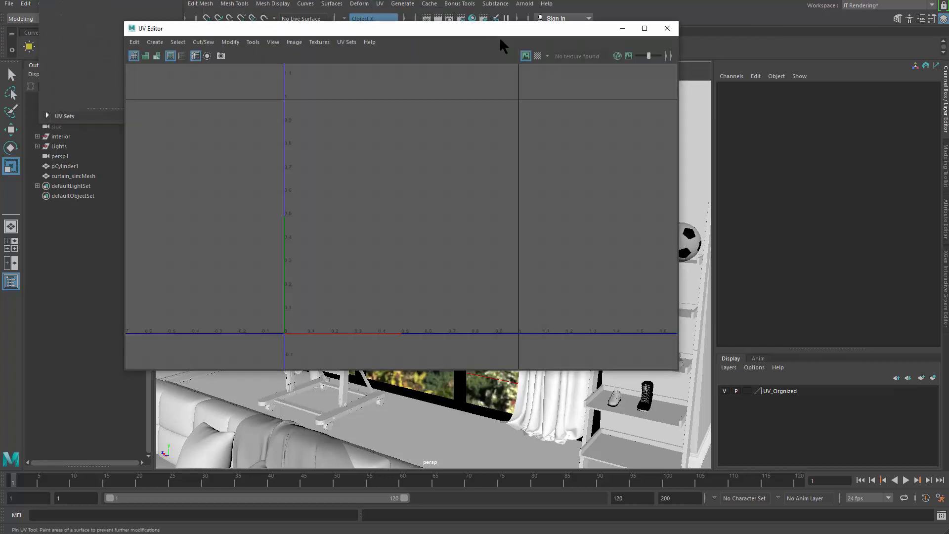
left_click_drag(500, 29, 635, 211)
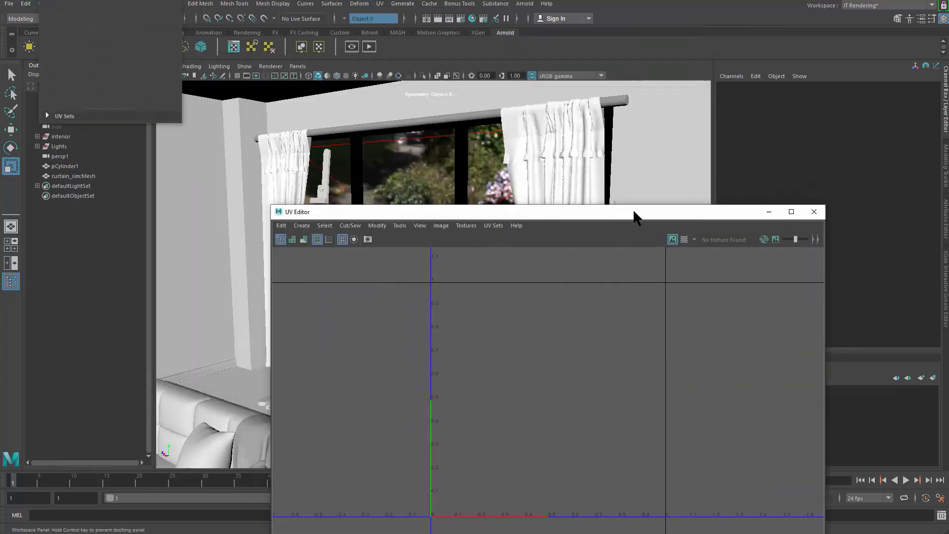
left_click(562, 136)
- Select all UVs of both curtains' shells in the UV Editor
right_click_drag(634, 380, 524, 379, "alt")
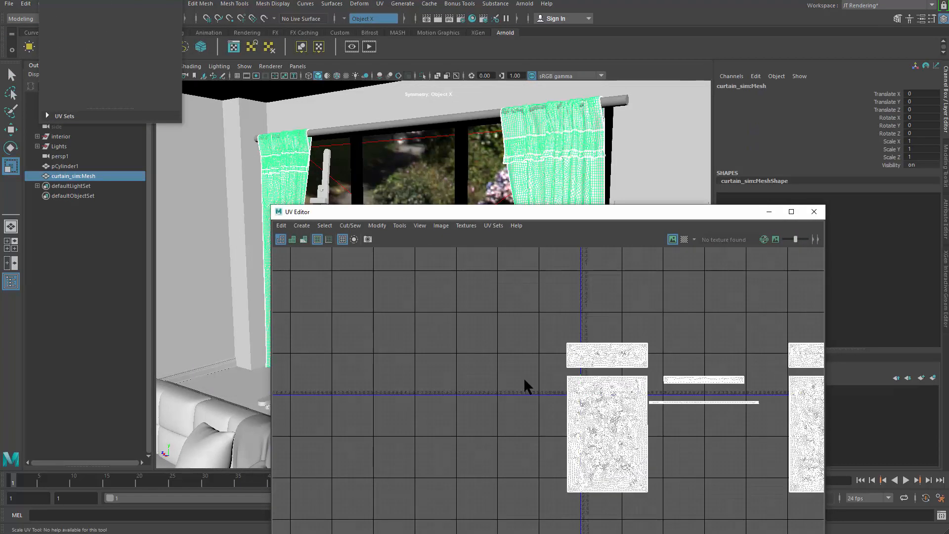
middle_click_drag(524, 379, 431, 319, "alt")
right_click_drag(431, 317, 653, 389, "alt")
middle_click_drag(278, 305, 514, 527, "alt")
right_click_drag(514, 527, 744, 444, "alt")
right_click_drag(663, 378, 406, 383, "alt")
middle_click_drag(689, 426, 439, 359, "alt")
right_click_drag(440, 365, 392, 297, "alt")
right_click(426, 271)
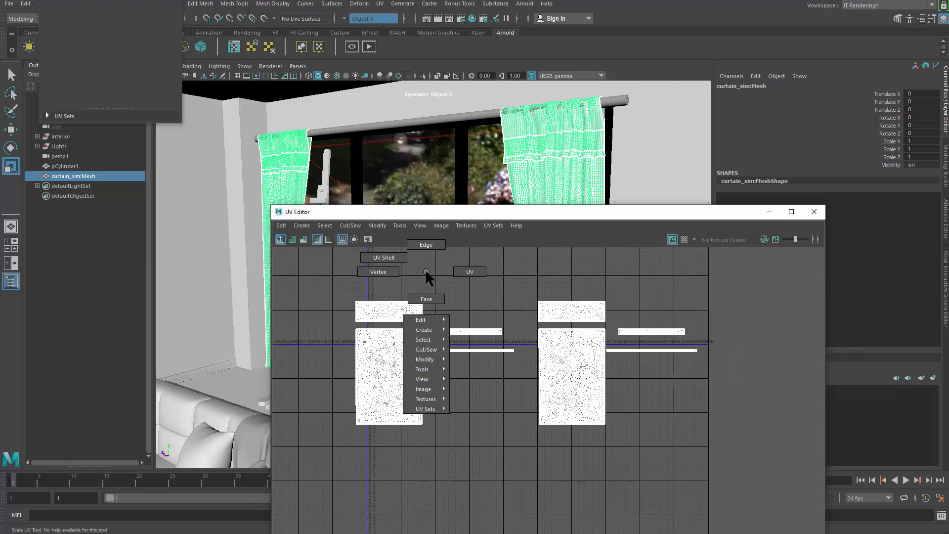
right_click_drag(463, 273, 462, 273)
left_click_drag(310, 263, 781, 459)
right_click_drag(438, 374, 536, 290, "alt")
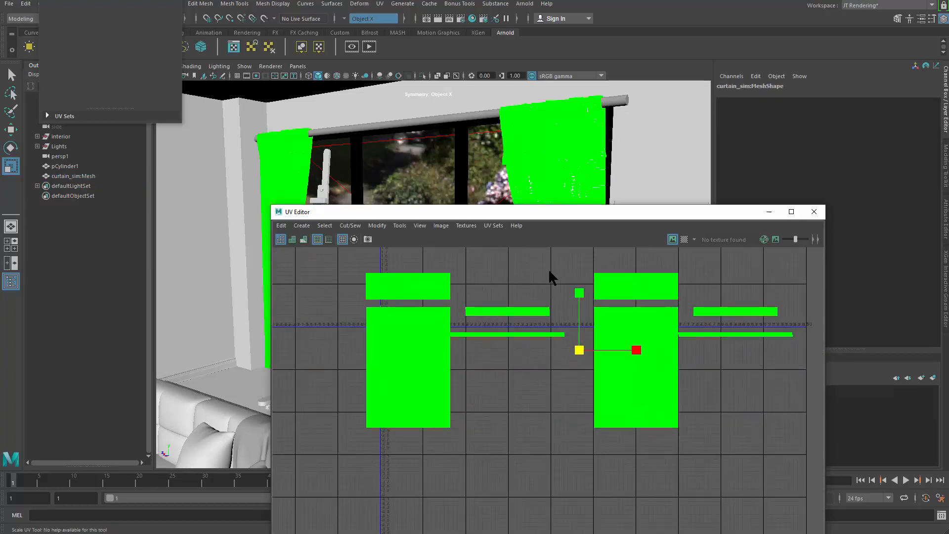
- Turn off object X symmetry before editing the curtain UVs
left_click(345, 18)
left_click(367, 31)
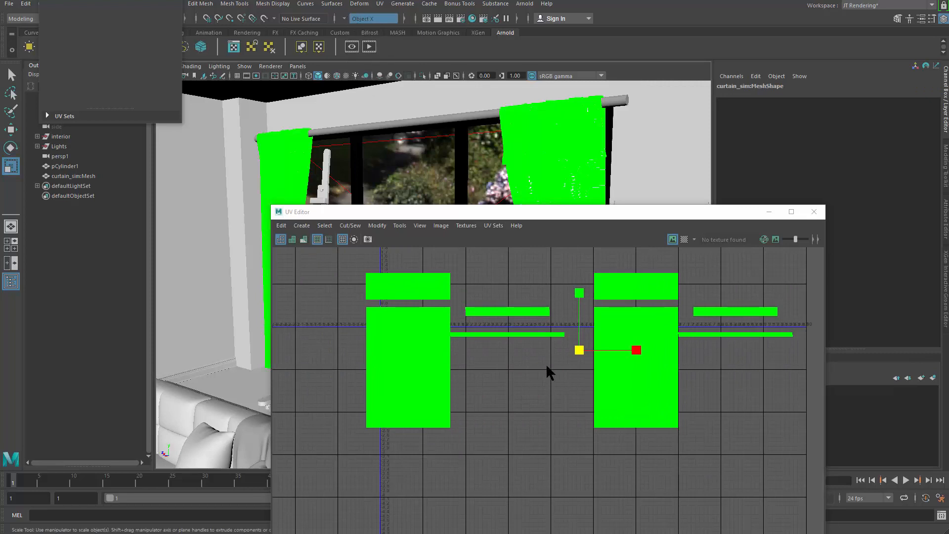
right_click_drag(547, 366, 565, 369, "alt")
right_click_drag(532, 317, 557, 323, "alt")
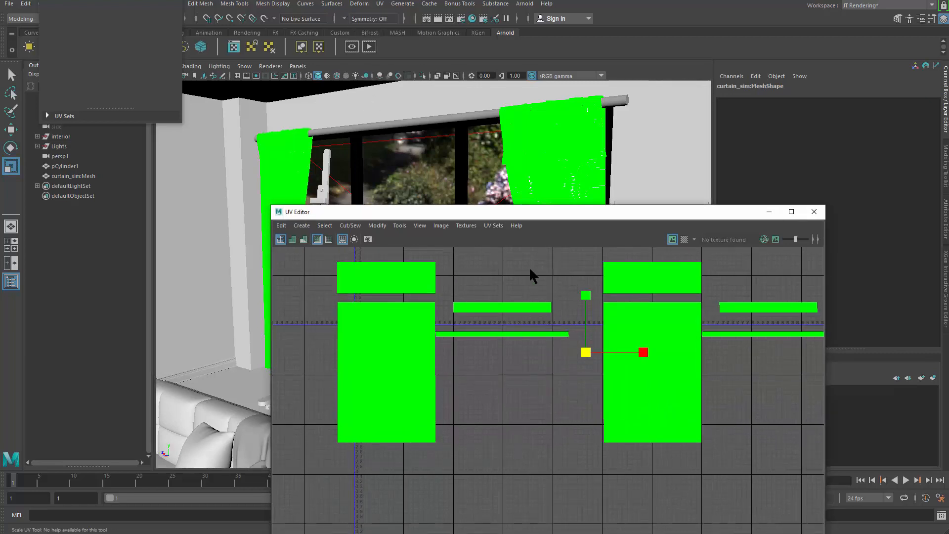
- Lay out the selected curtain UVs with the Legacy method, non-overlapping, into region, with uniform scaling and 90-degree rotation
right_click_drag(530, 266, 450, 304, "shift")
left_click_drag(546, 72, 606, 125)
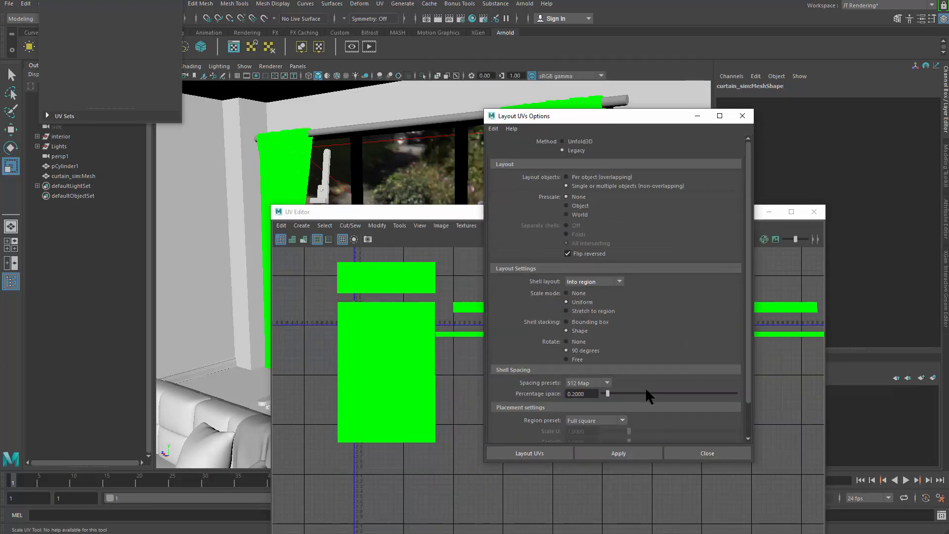
left_click(514, 148)
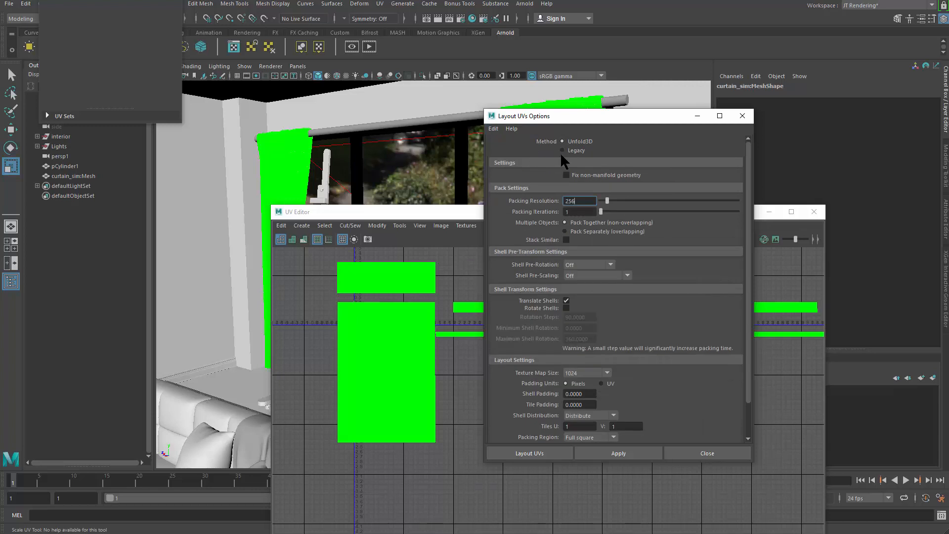
left_click(614, 451)
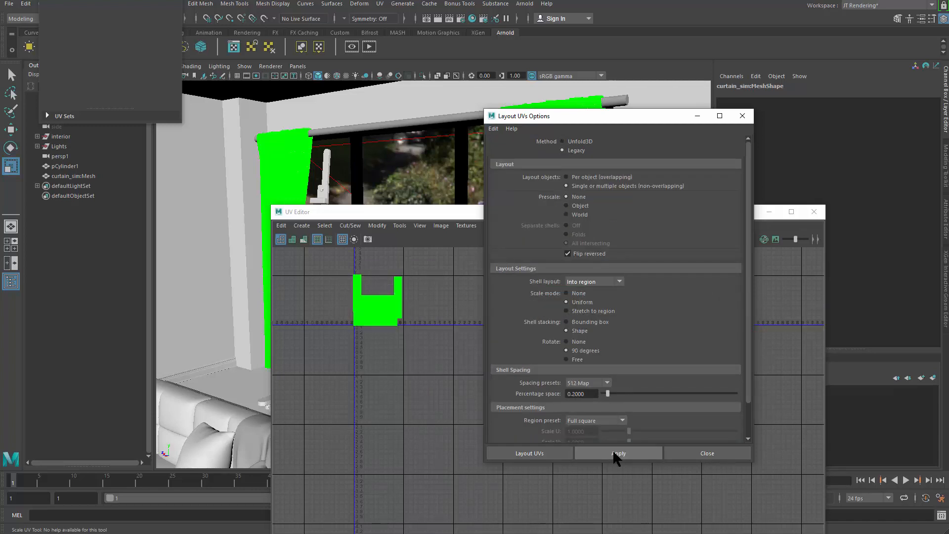
left_click(705, 453)
- Check the packed UV shells, then close the UV Editor and return the curtains to object mode, deselected
right_click_drag(470, 403, 593, 373, "alt")
middle_click_drag(593, 373, 557, 532, "alt")
left_click(566, 496)
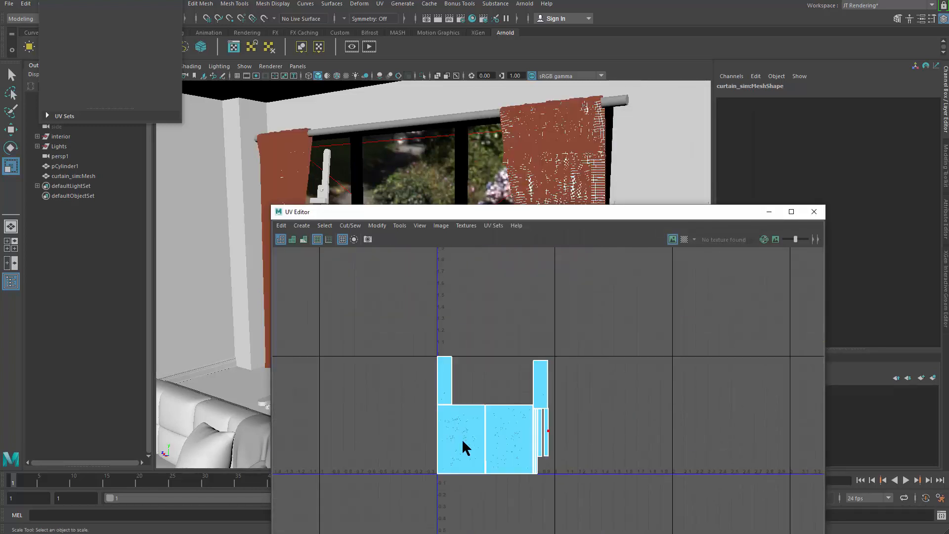
right_click_drag(461, 438, 734, 411, "alt")
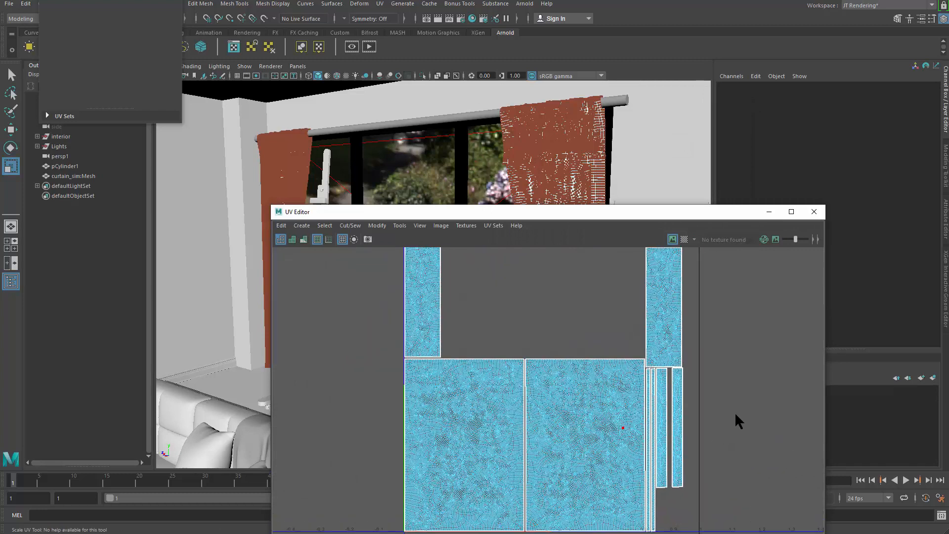
middle_click_drag(718, 364, 663, 426, "alt")
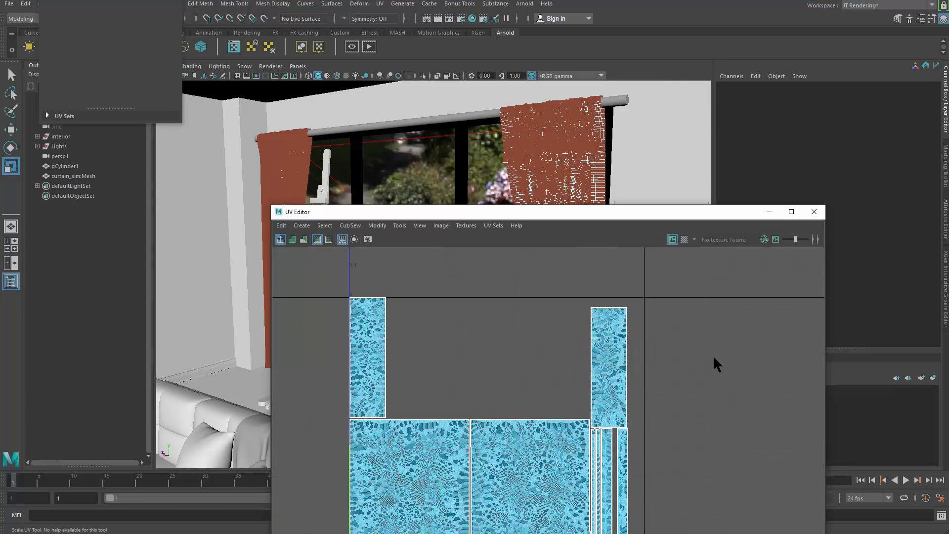
left_click(814, 212)
right_click_drag(617, 141, 619, 151)
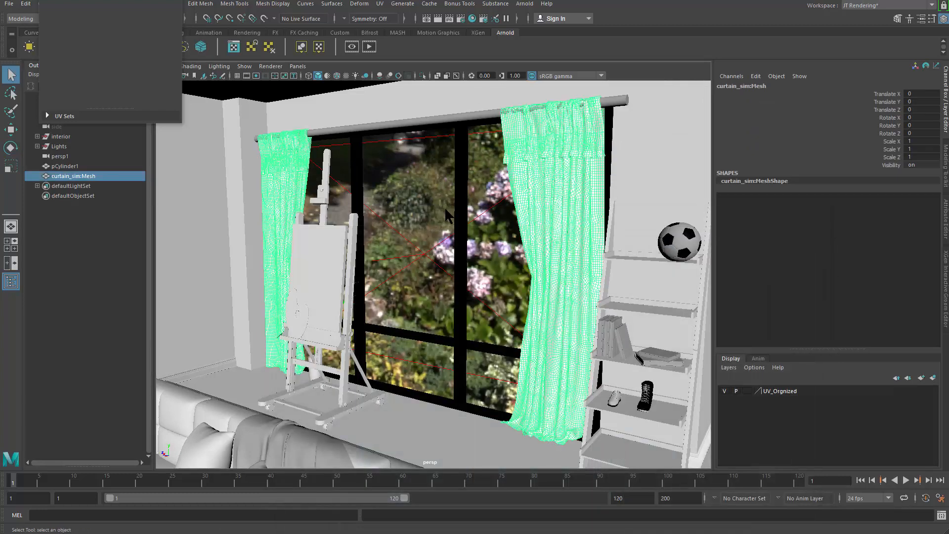
left_click(498, 249)
- Examine the finished curtains from several angles within the furnished living room
left_click_drag(492, 264, 489, 272)
right_click_drag(490, 272, 410, 281, "alt")
left_click_drag(410, 282, 472, 316, "alt")
middle_click_drag(472, 316, 477, 270, "alt")
left_click_drag(478, 270, 420, 301, "alt")
right_click_drag(420, 301, 497, 318, "alt")
left_click_drag(497, 318, 459, 282, "alt")
middle_click_drag(460, 282, 676, 251, "alt")
right_click_drag(676, 252, 460, 275, "alt")
mouse_move(460, 276)
left_mouse_down("alt")
mouse_move(447, 233)
mouse_move(440, 246)
mouse_move(487, 256)
mouse_move(469, 266)
left_mouse_up("alt")
right_click_drag(468, 267, 501, 281, "alt")
left_click_drag(500, 279, 576, 262, "alt")
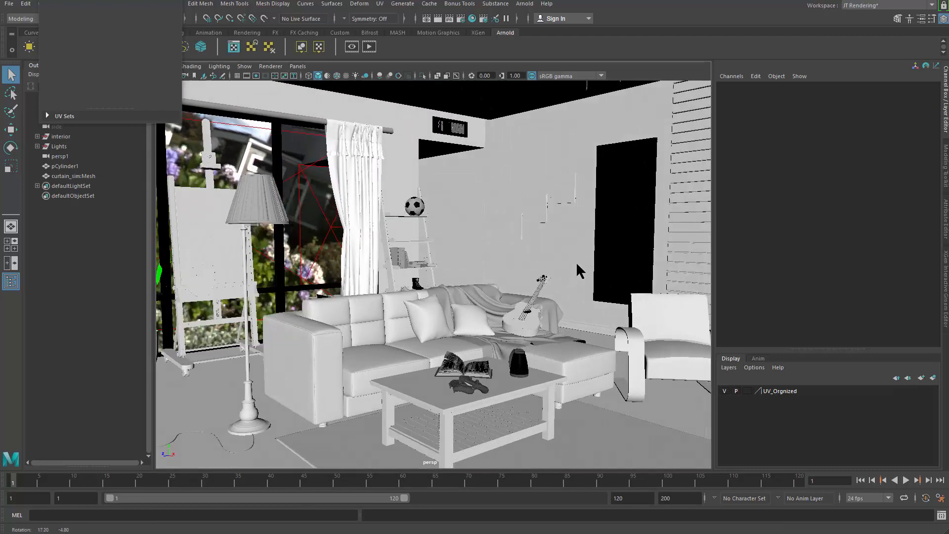
right_click_drag(576, 262, 505, 303, "alt")
- Examine the cloth draped over the couch under the pillows and guitar, alongside the curtain
left_click(499, 331)
left_click_drag(499, 330, 482, 366, "alt")
right_click_drag(483, 367, 611, 394, "alt")
left_click_drag(611, 395, 392, 169, "alt")
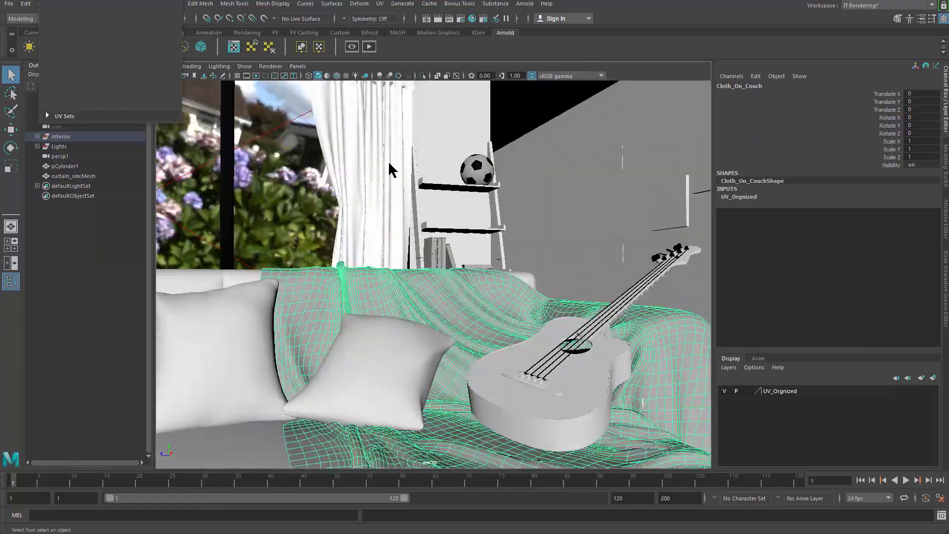
left_click(390, 168)
left_click_drag(416, 218, 387, 242, "alt")
left_click_drag(384, 156, 487, 241, "alt")
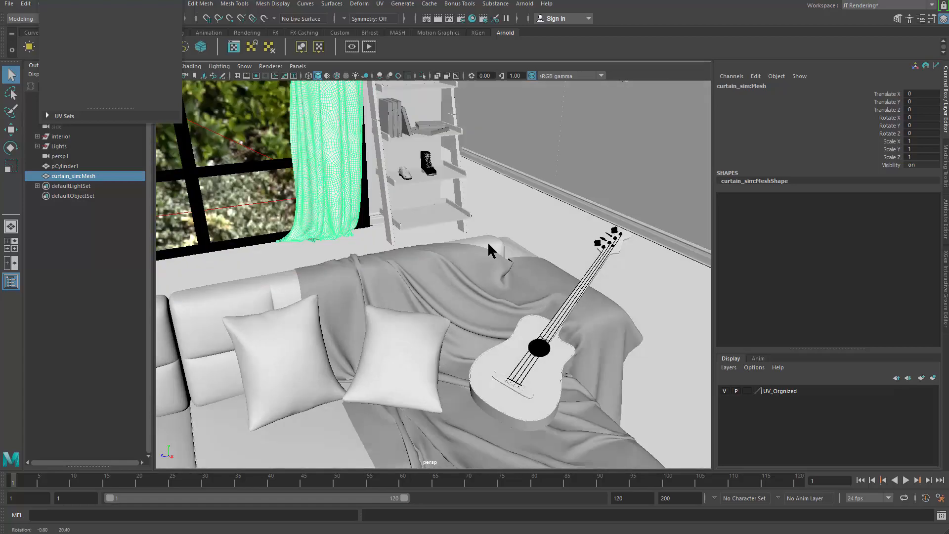
left_click(499, 299)
left_click_drag(473, 318, 510, 297, "alt")
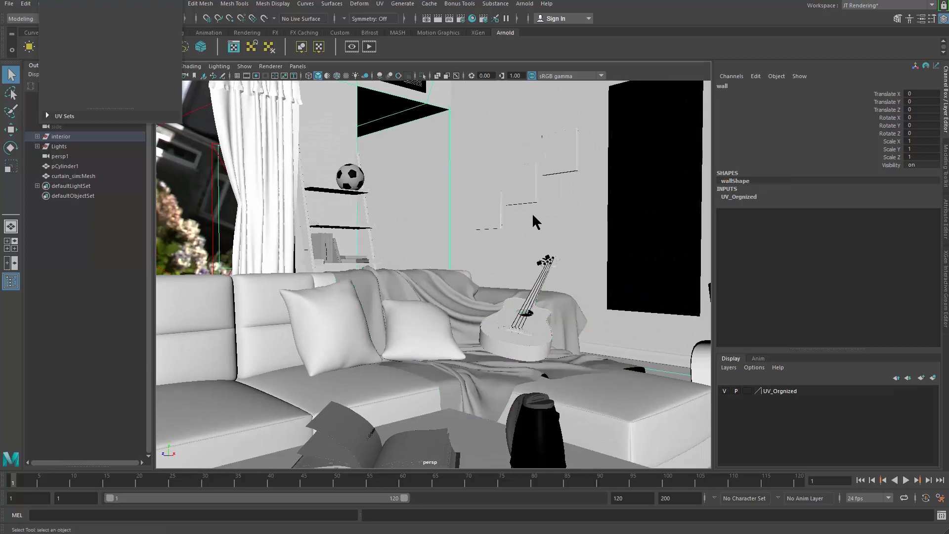
left_click(456, 334)
left_click_drag(506, 377, 606, 403, "alt")
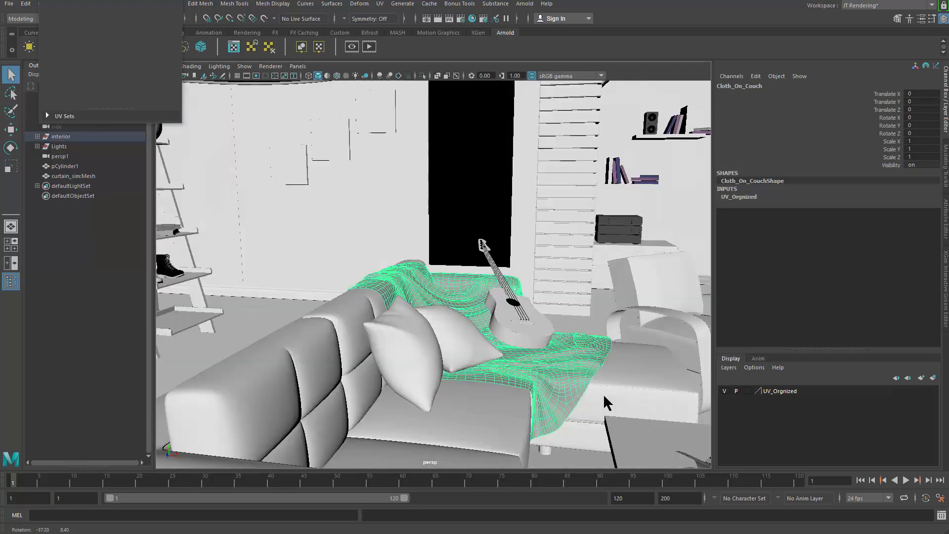
right_click_drag(603, 394, 391, 373, "alt")
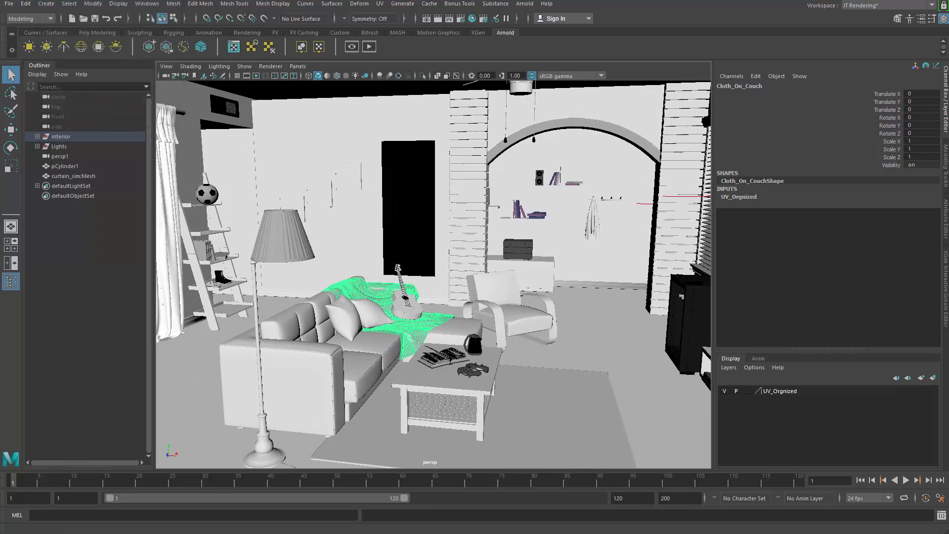
- Select the rug beneath the coffee table and examine its geometry up close
middle_click_drag(429, 299, 298, 231, "alt")
right_click_drag(299, 231, 332, 242, "alt")
left_click_drag(394, 324, 418, 372, "alt")
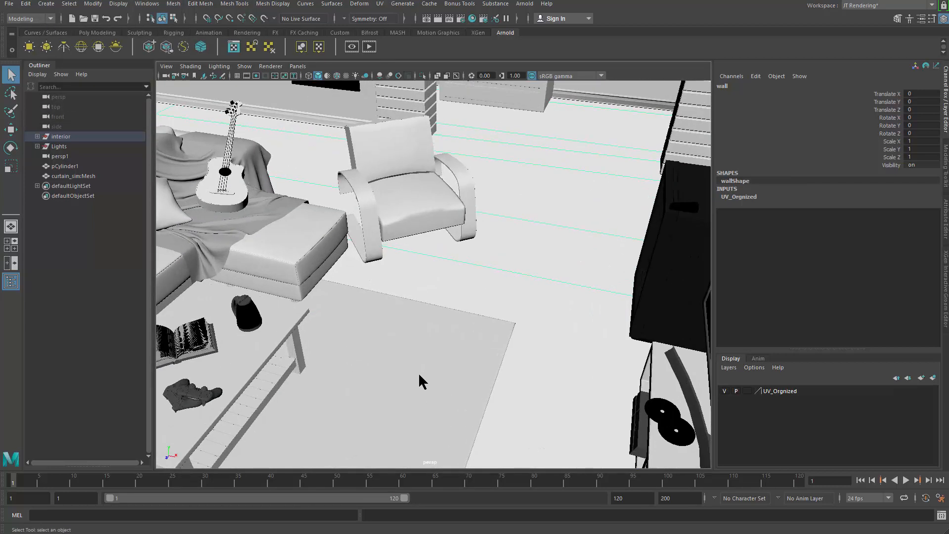
middle_click_drag(419, 372, 471, 200, "alt")
left_click(439, 305)
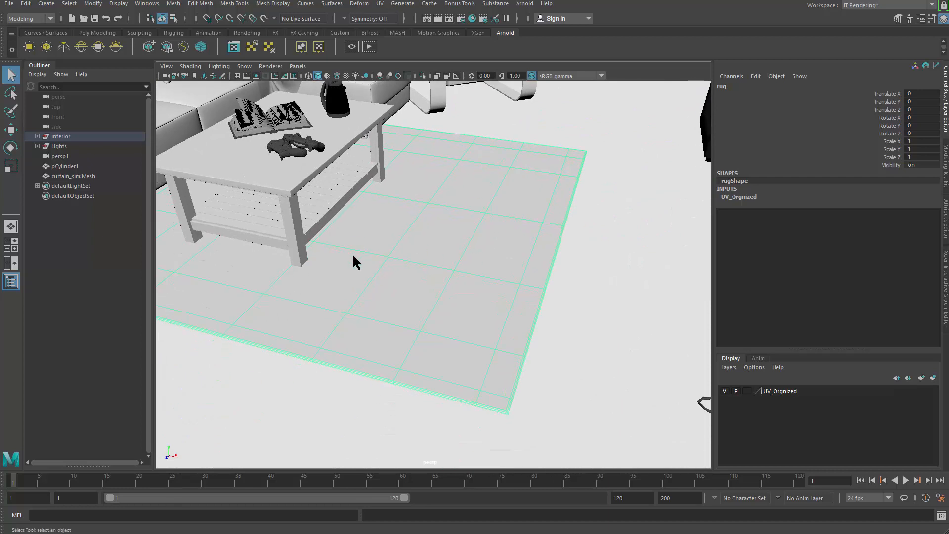
mouse_move(353, 255)
left_mouse_down("alt")
mouse_move(383, 307)
mouse_move(356, 252)
left_mouse_up("alt")
middle_click_drag(356, 252, 430, 270, "alt")
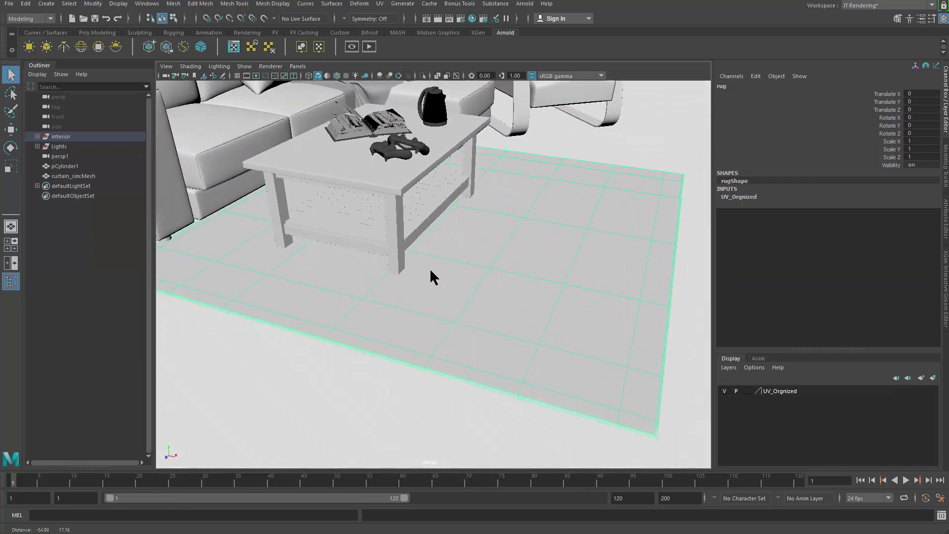